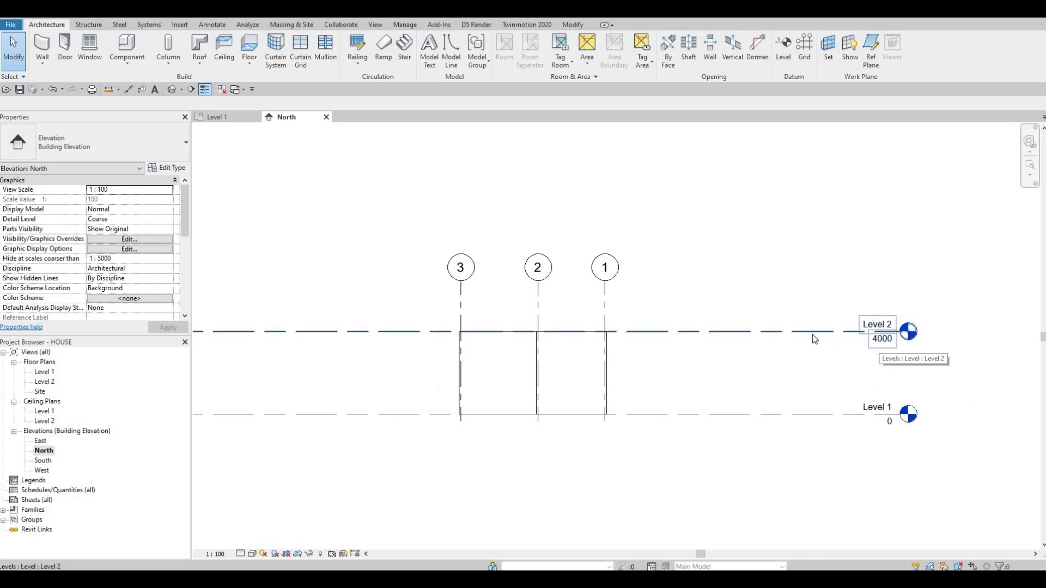
Set the elevation of Level 2 to 3000.
{"action": "left_click", "coordinate": [881, 341]}
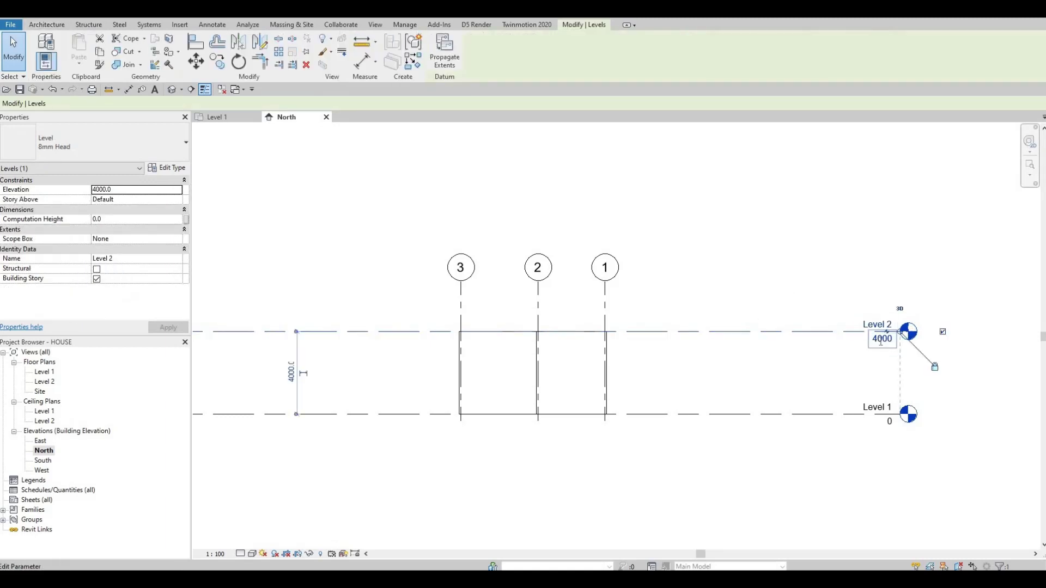
{"action": "left_click", "coordinate": [881, 340]}
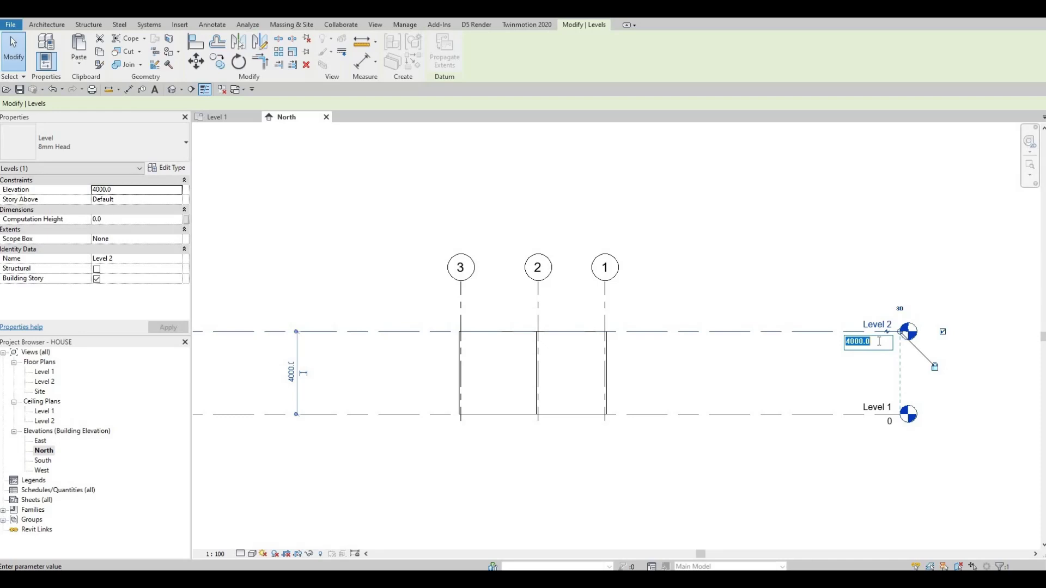
{"action": "type", "text": "300"}
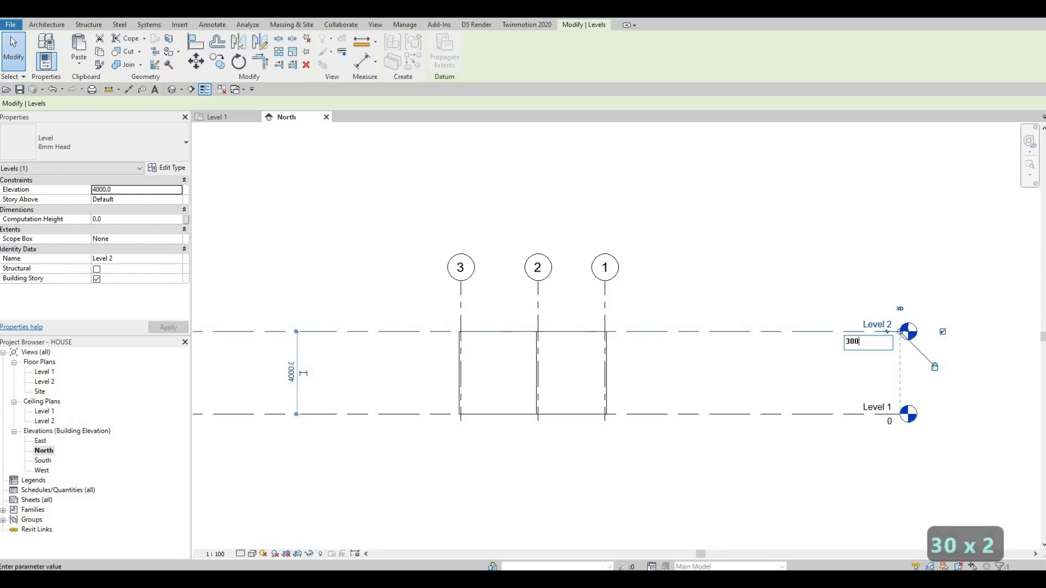
{"action": "type", "text": "0"}
{"action": "key", "text": "Return"}
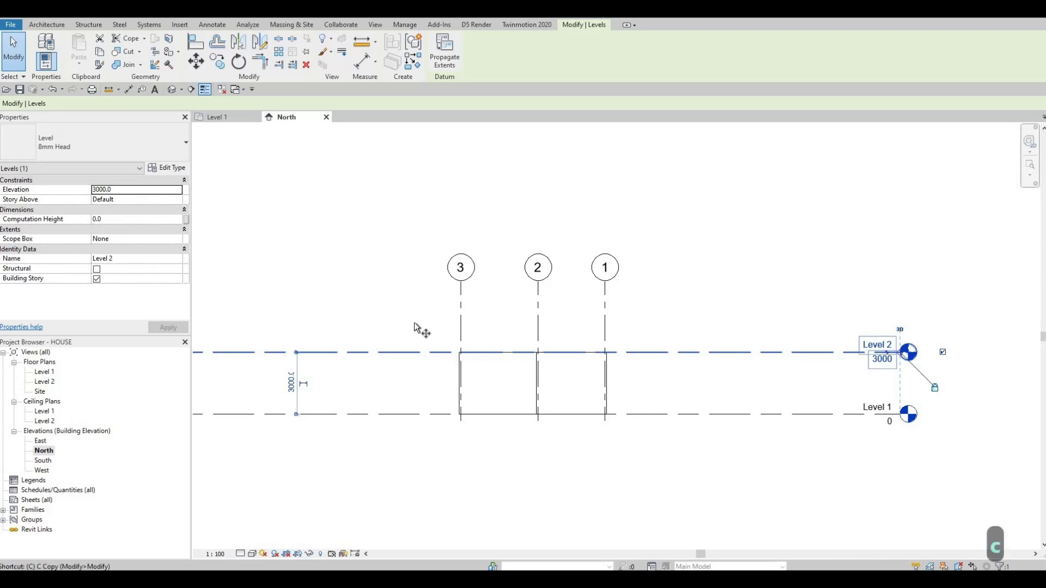
Copy Level 2 vertically upward by 3000 to create a third level.
{"action": "key", "text": "c"}
{"action": "key", "text": "o"}
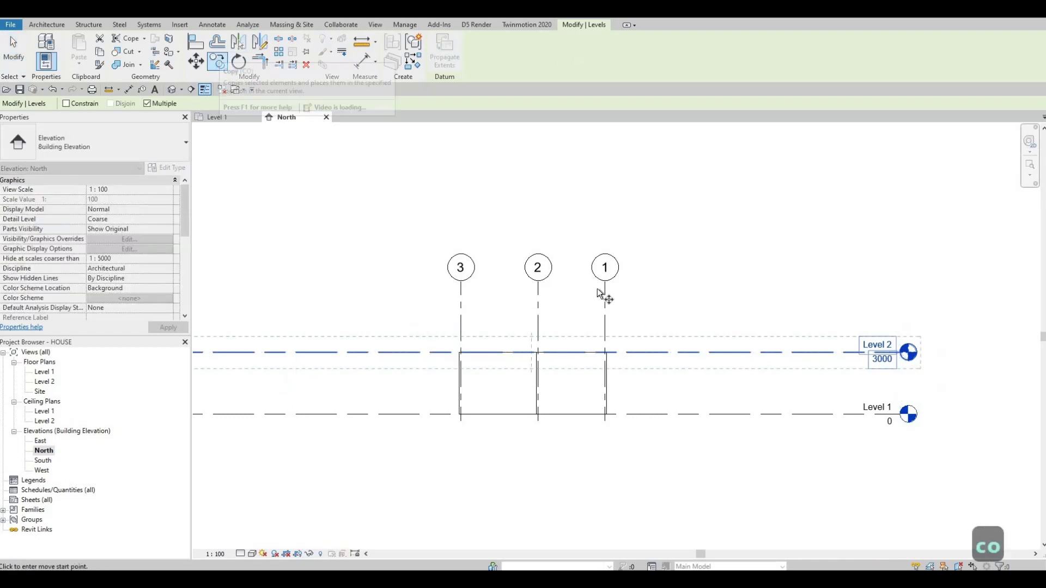
{"action": "left_click", "coordinate": [699, 356]}
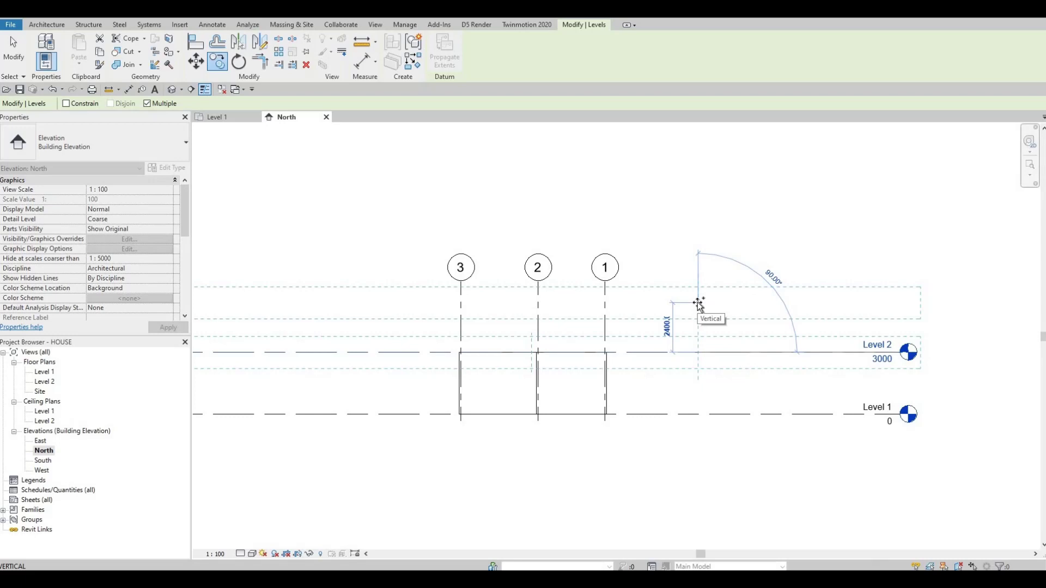
{"action": "type", "text": "300"}
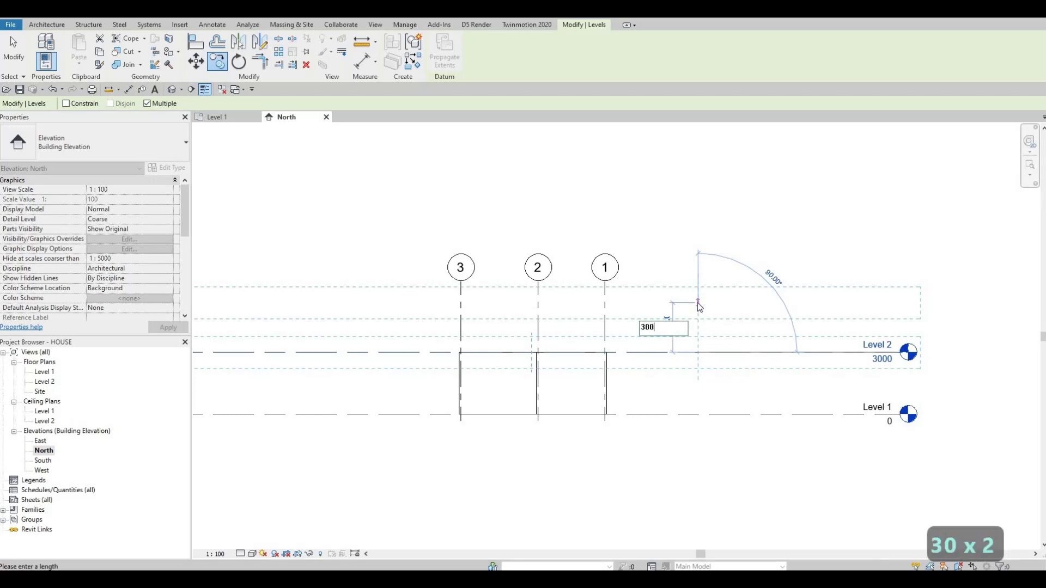
{"action": "type", "text": "0"}
{"action": "key", "text": "Return"}
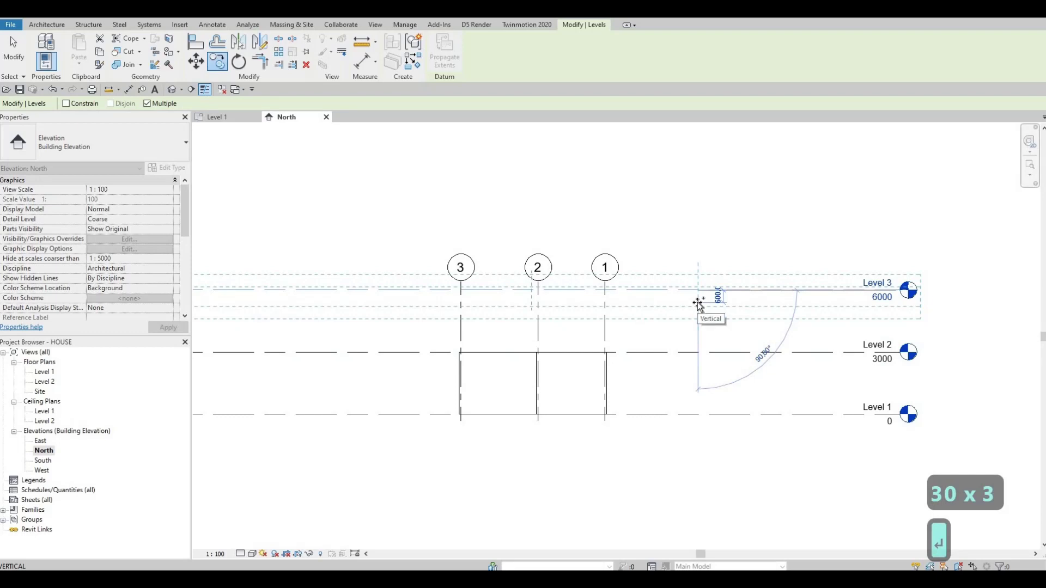
{"action": "key", "text": "Escape"}
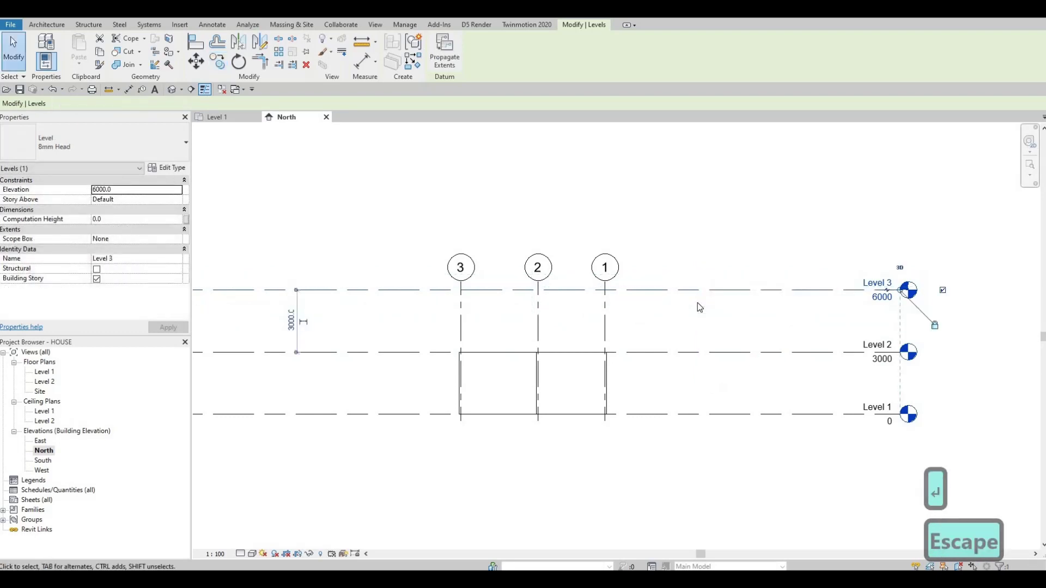
{"action": "key", "text": "Escape"}
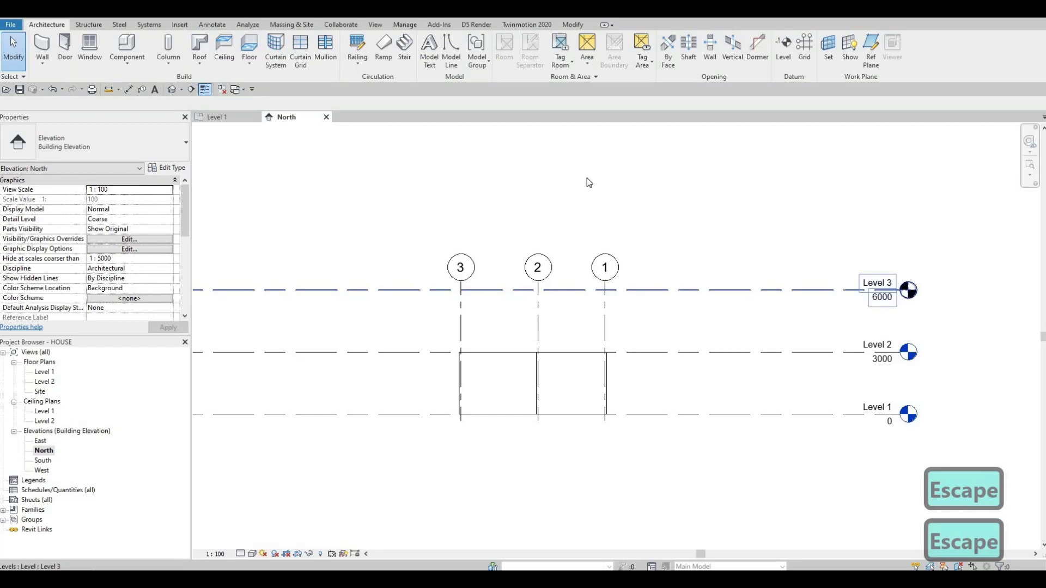
Extend the upper ends of grids 1, 2 and 3 so their bubbles sit above Level 3.
{"action": "left_click", "coordinate": [606, 289]}
{"action": "left_click_drag", "start_coordinate": [604, 282], "coordinate": [607, 226]}
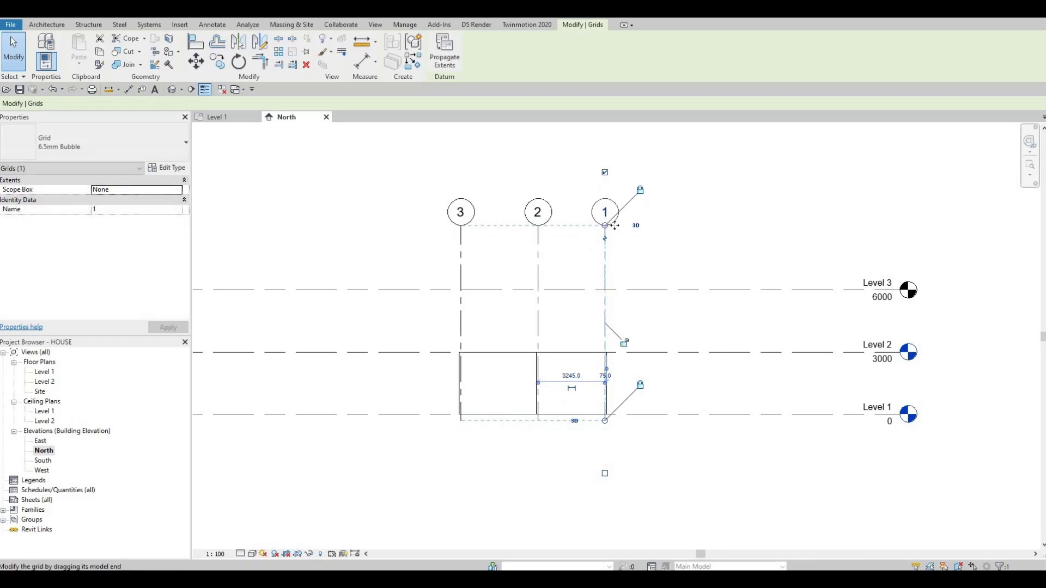
{"action": "key", "text": "Escape"}
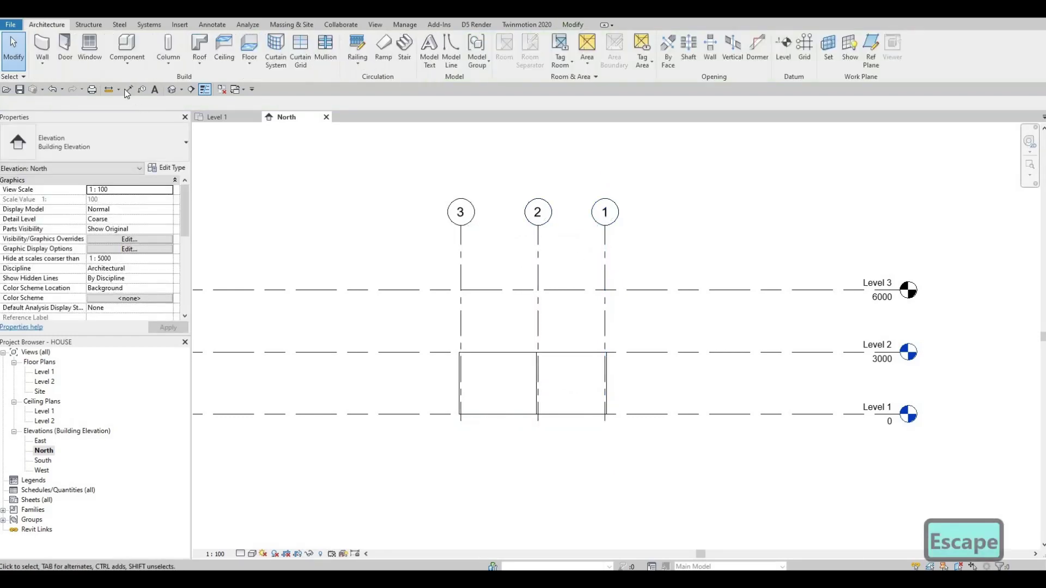
Place a chained aligned dimension across grids 3, 2 and 1, between the grid bubbles and Level 3.
{"action": "key", "text": "d"}
{"action": "key", "text": "i"}
{"action": "left_click", "coordinate": [461, 249]}
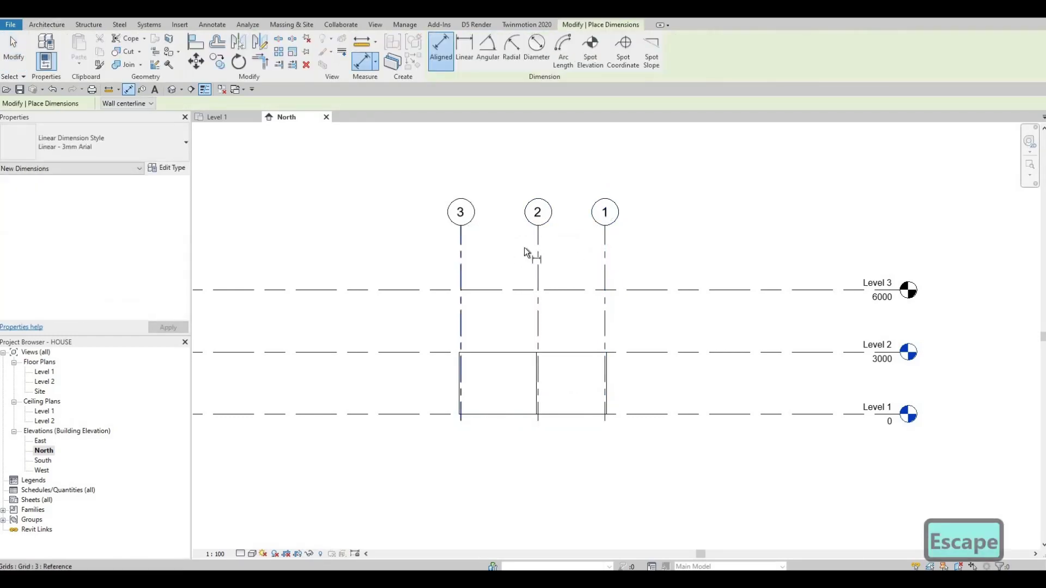
{"action": "left_click", "coordinate": [536, 247]}
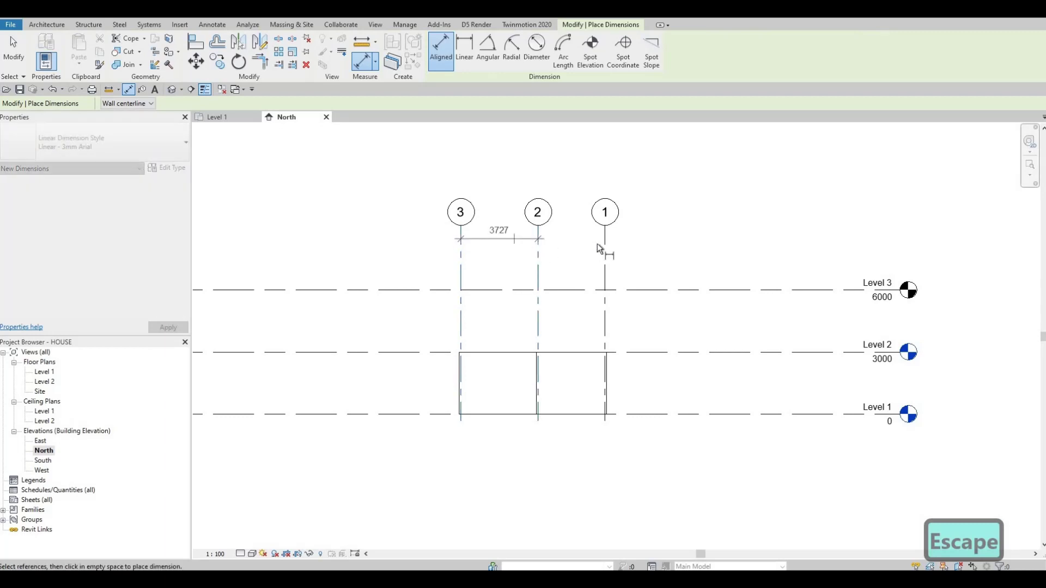
{"action": "left_click", "coordinate": [670, 263]}
Add an overall aligned dimension from grid 3 to grid 1 above the chained dimension.
{"action": "left_click", "coordinate": [463, 235]}
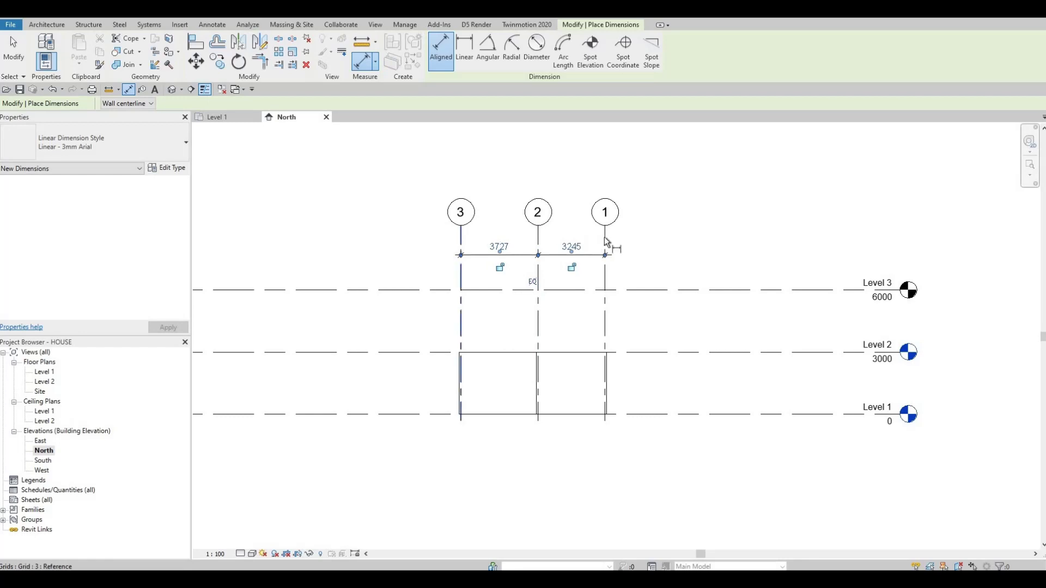
{"action": "left_click", "coordinate": [639, 234]}
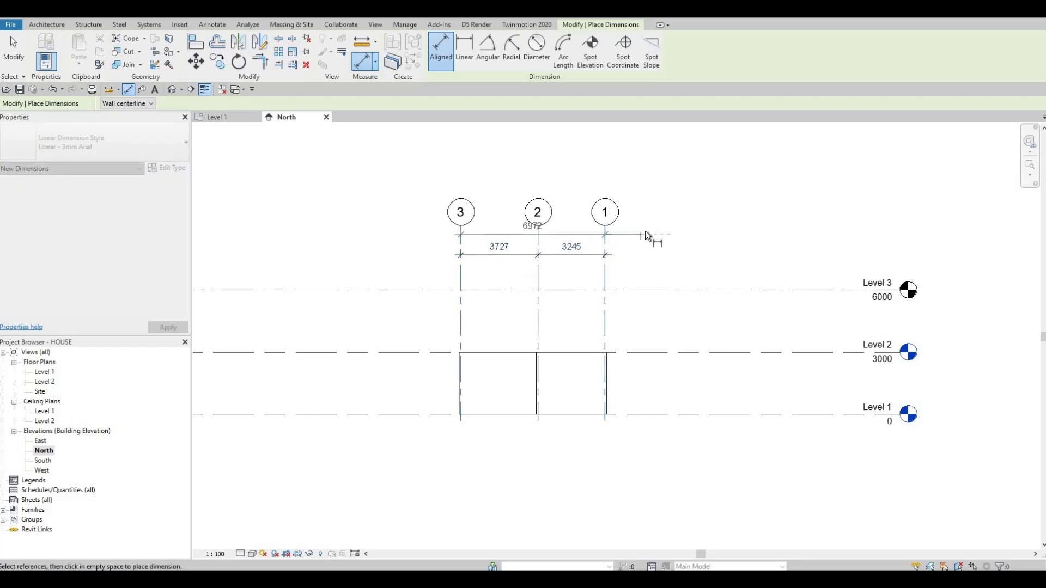
{"action": "left_click", "coordinate": [644, 234]}
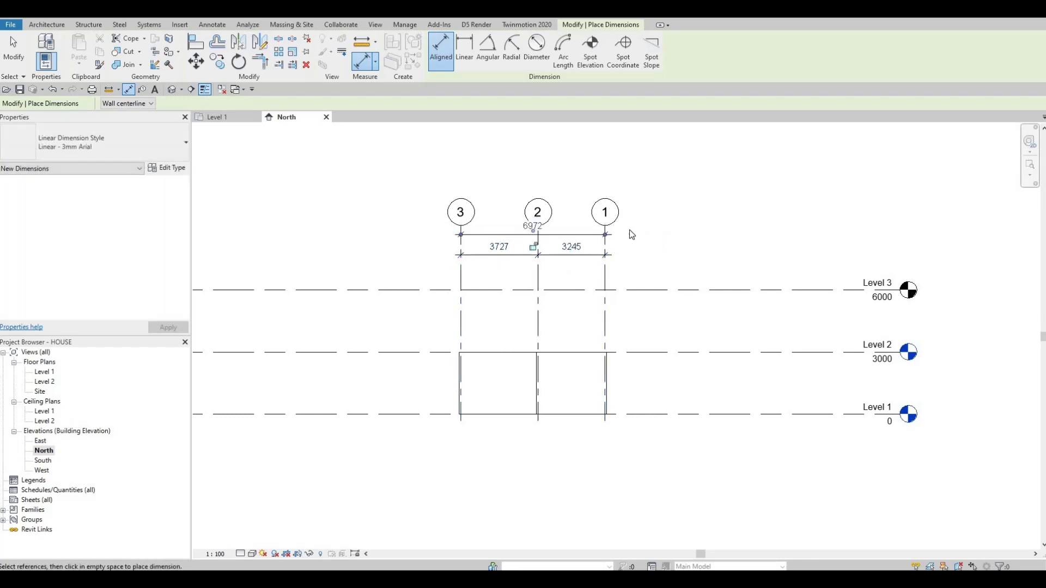
{"action": "key", "text": "Escape"}
{"action": "key", "text": "Escape"}
{"action": "key", "text": "Escape"}
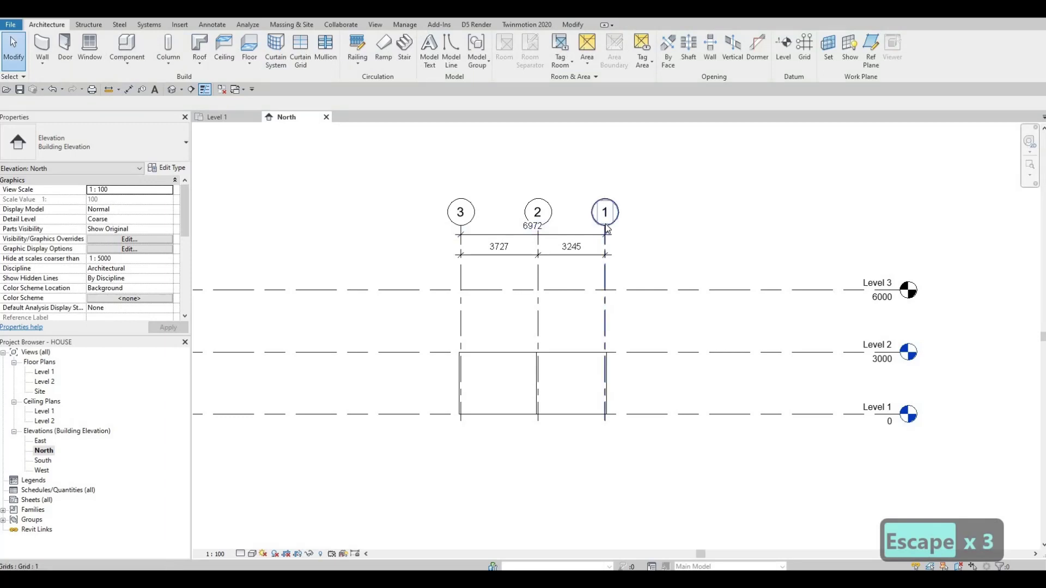
Raise the grid bubbles further and shift both dimension lines down so they sit clear of the bubbles.
{"action": "left_click", "coordinate": [605, 226]}
{"action": "left_click_drag", "start_coordinate": [604, 210], "coordinate": [605, 182]}
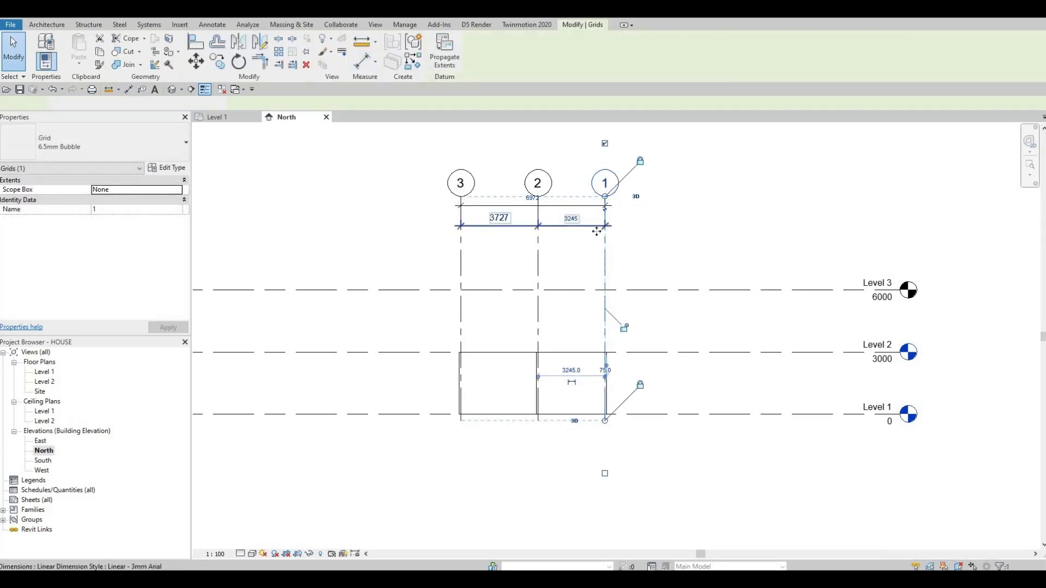
{"action": "left_click", "coordinate": [600, 225]}
{"action": "mouse_move", "coordinate": [600, 226]}
{"action": "left_mouse_down"}
{"action": "mouse_move", "coordinate": [599, 248]}
{"action": "mouse_move", "coordinate": [599, 226]}
{"action": "mouse_move", "coordinate": [613, 230]}
{"action": "left_mouse_up"}
{"action": "left_click", "coordinate": [584, 206]}
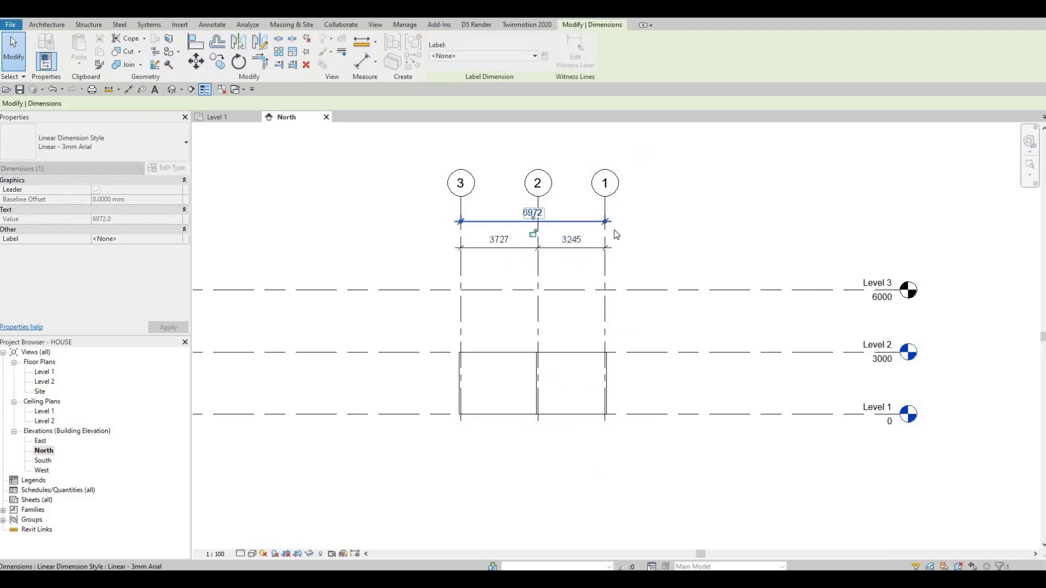
{"action": "key", "text": "Escape"}
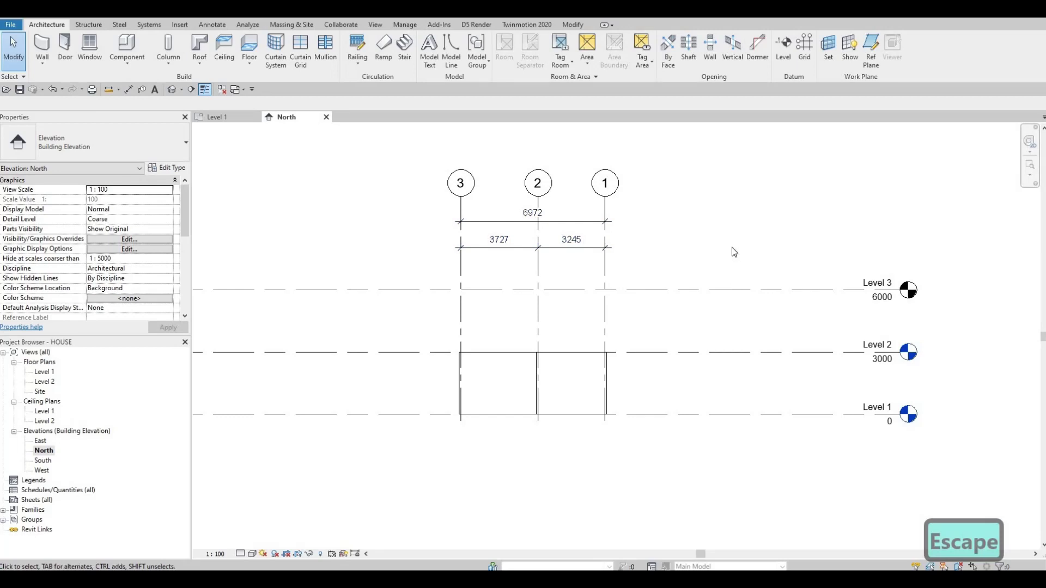
Create a new floor plan view for Level 3.
{"action": "scroll", "coordinate": [736, 256], "scroll_direction": "down", "scroll_amount": 2}
{"action": "middle_click_drag", "start_coordinate": [627, 273], "coordinate": [625, 282]}
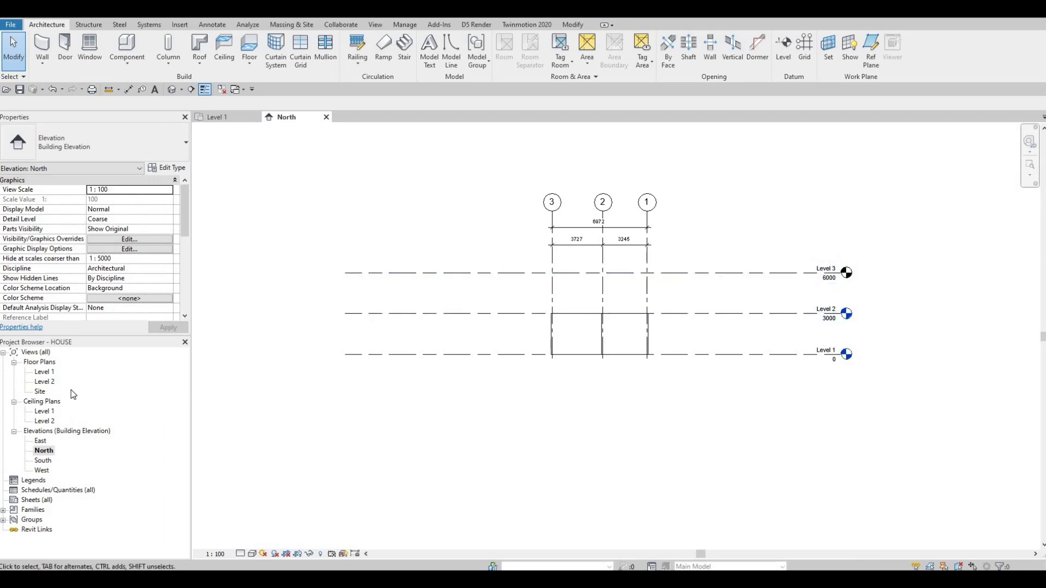
{"action": "left_click", "coordinate": [376, 25]}
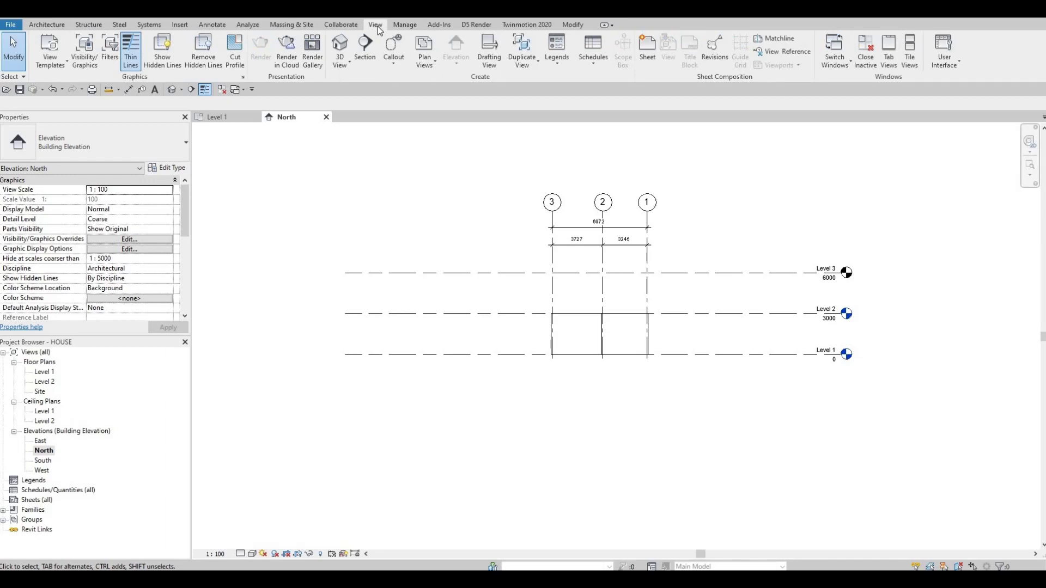
{"action": "left_click", "coordinate": [426, 70]}
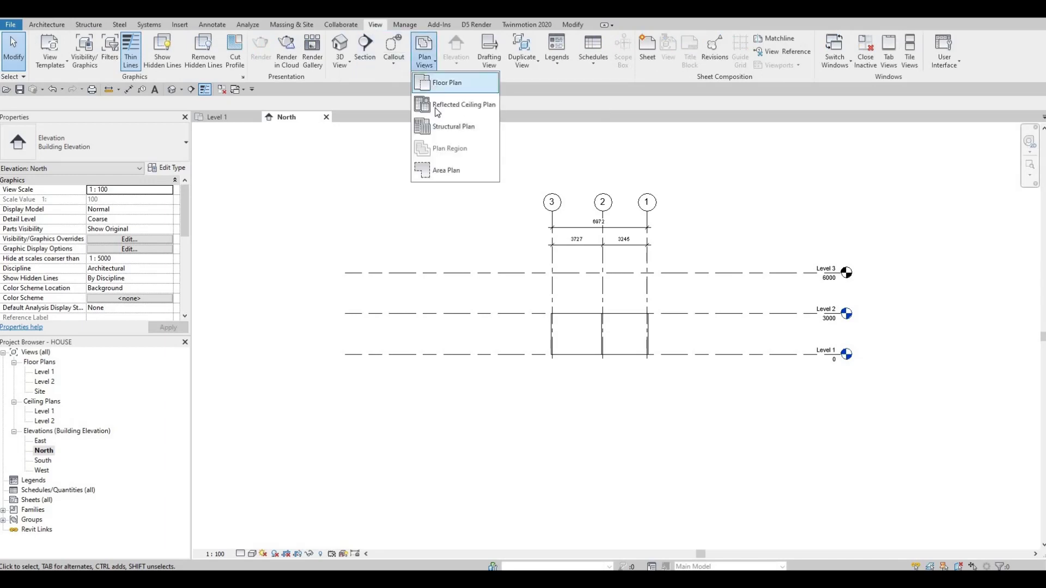
{"action": "left_click", "coordinate": [440, 83]}
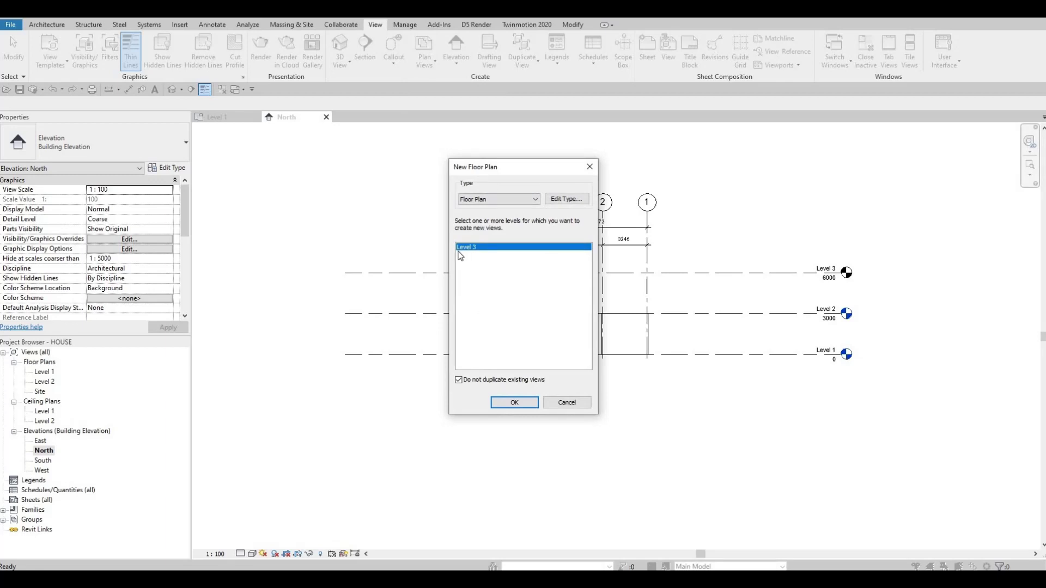
{"action": "left_click", "coordinate": [499, 404]}
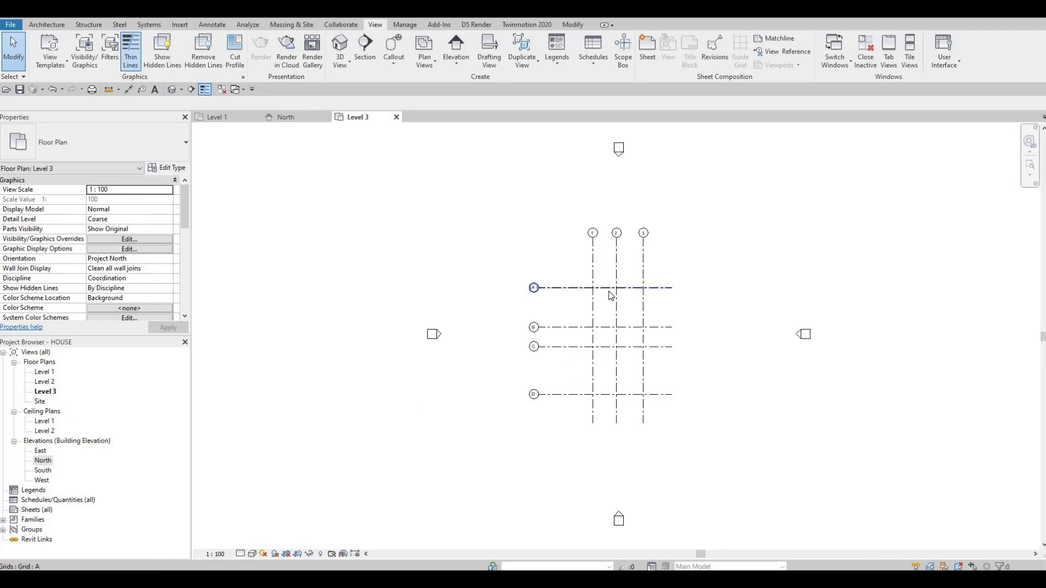
Open the Level 1 floor plan at the interior wall along grid C.
{"action": "double_click", "coordinate": [45, 372]}
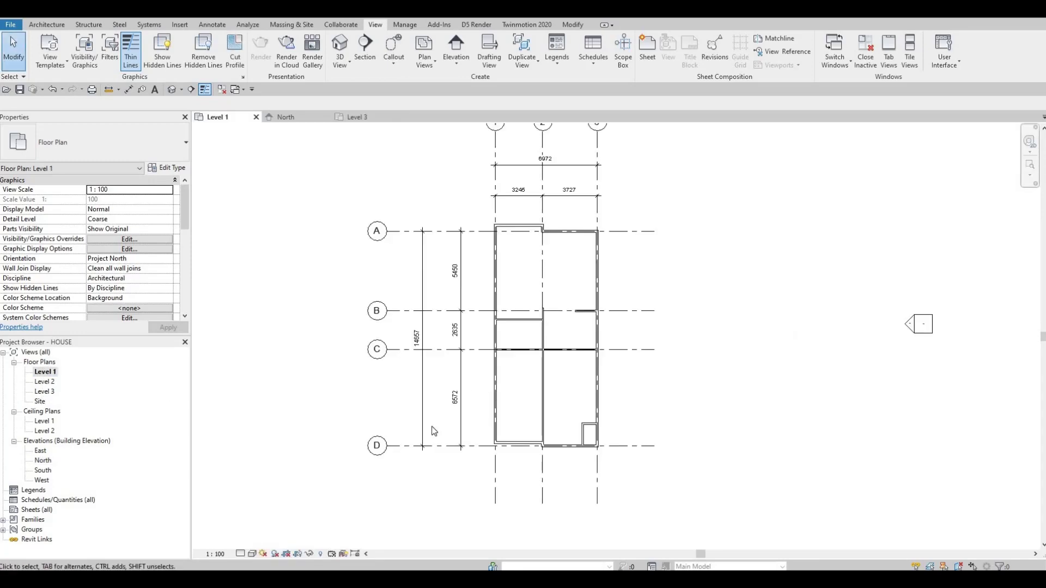
{"action": "scroll", "coordinate": [567, 425], "scroll_direction": "up", "scroll_amount": 1}
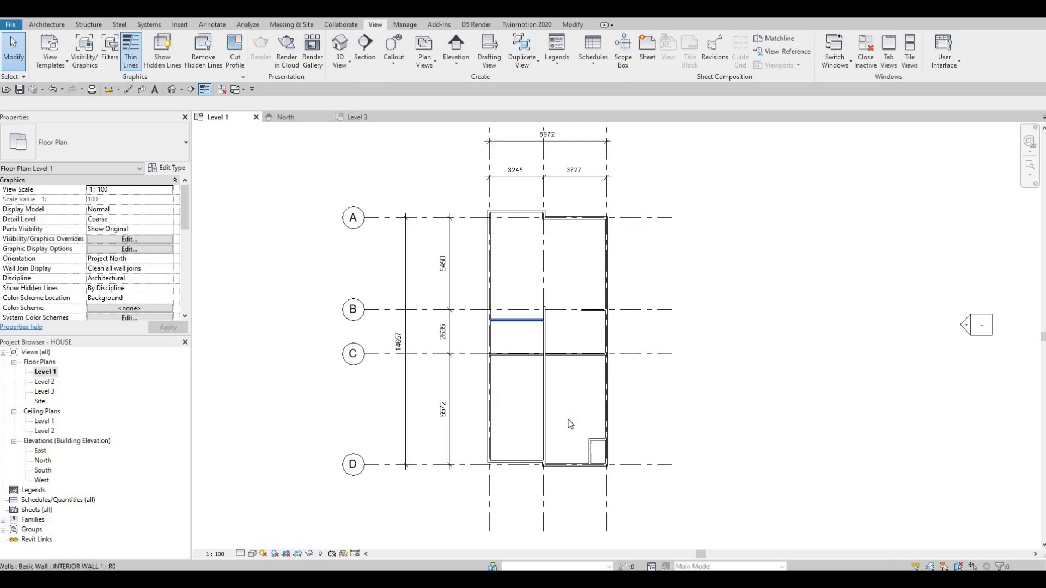
{"action": "scroll", "coordinate": [570, 424], "scroll_direction": "up", "scroll_amount": 1}
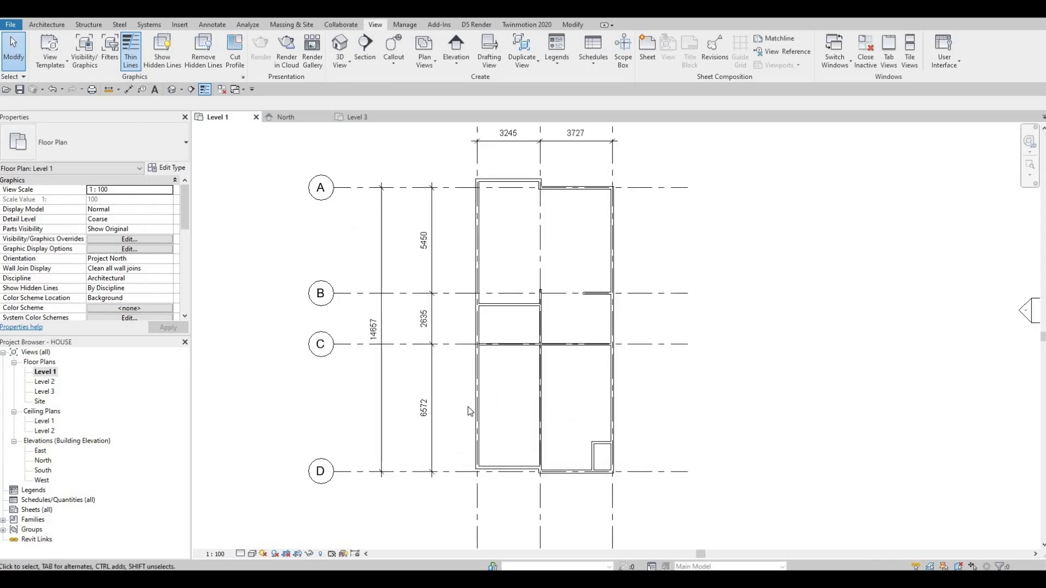
{"action": "scroll", "coordinate": [562, 425], "scroll_direction": "up", "scroll_amount": 1}
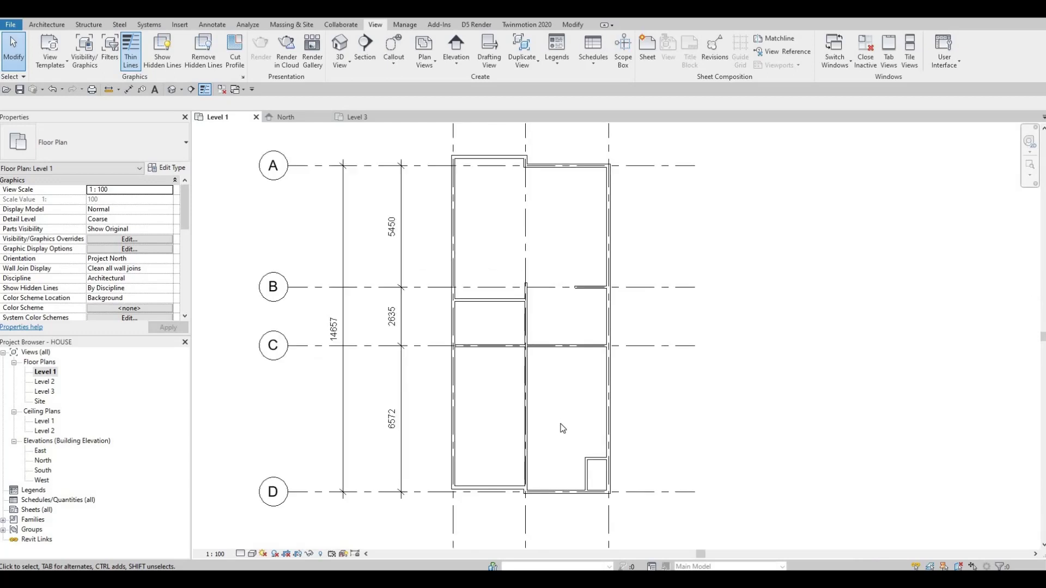
{"action": "scroll", "coordinate": [556, 347], "scroll_direction": "up", "scroll_amount": 3}
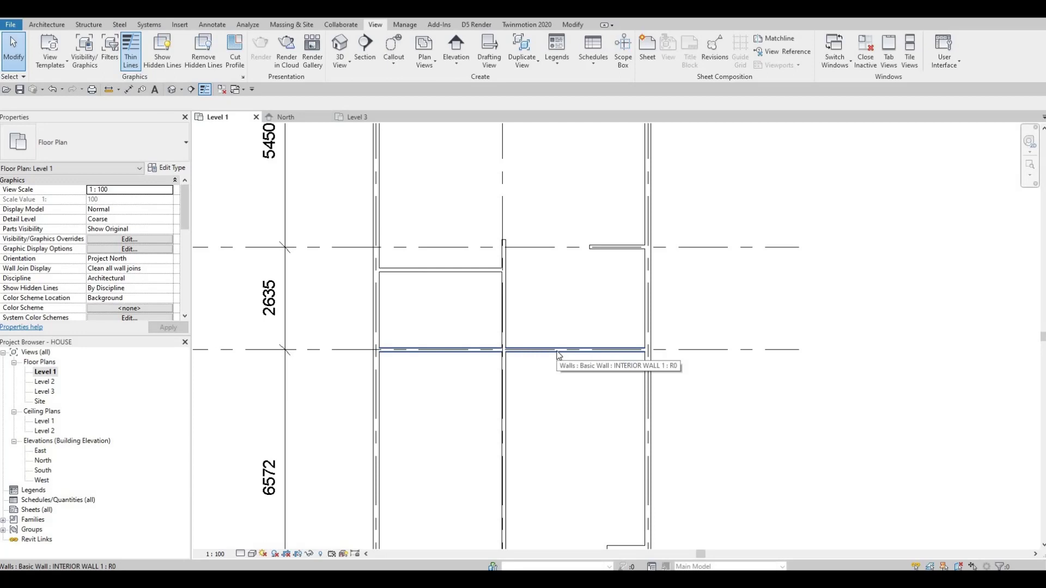
Cut a rectangular wall opening about 758 mm wide in the grid C interior wall, between grids 2 and 3 close to the grid 2 wall.
{"action": "left_click", "coordinate": [556, 352]}
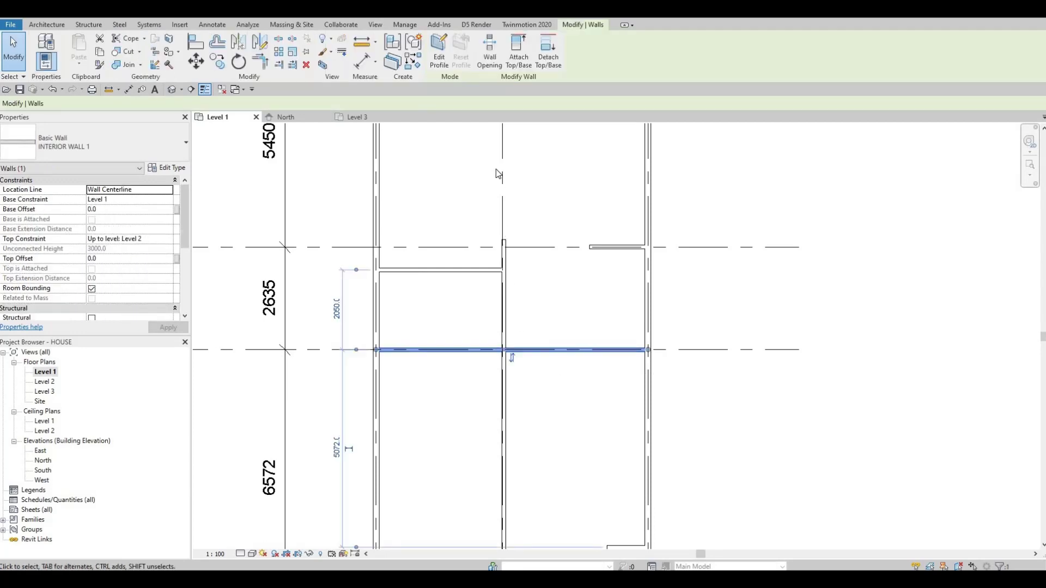
{"action": "left_click", "coordinate": [495, 54]}
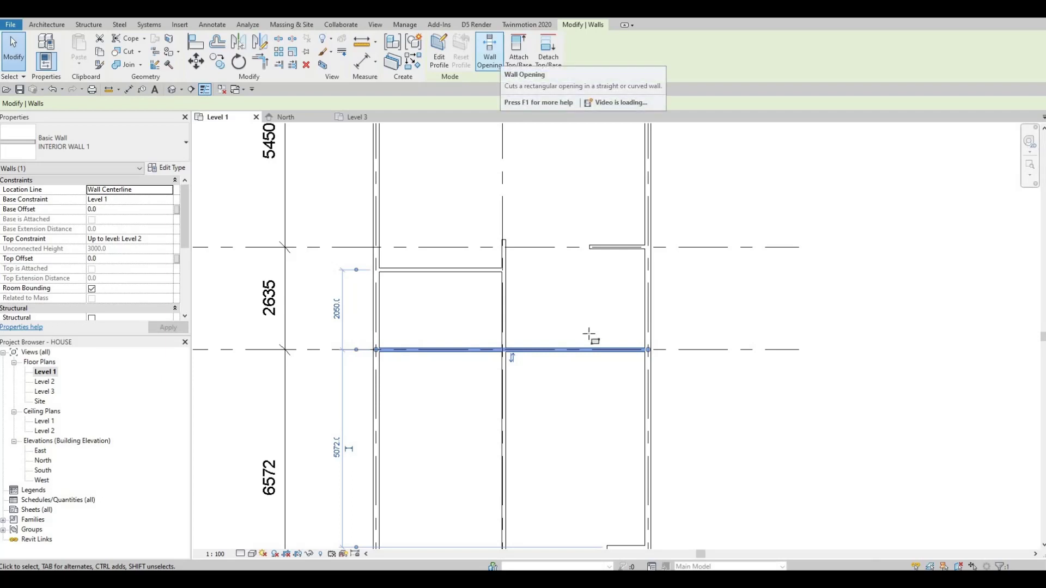
{"action": "scroll", "coordinate": [523, 343], "scroll_direction": "up", "scroll_amount": 2}
{"action": "scroll", "coordinate": [504, 352], "scroll_direction": "up", "scroll_amount": 3}
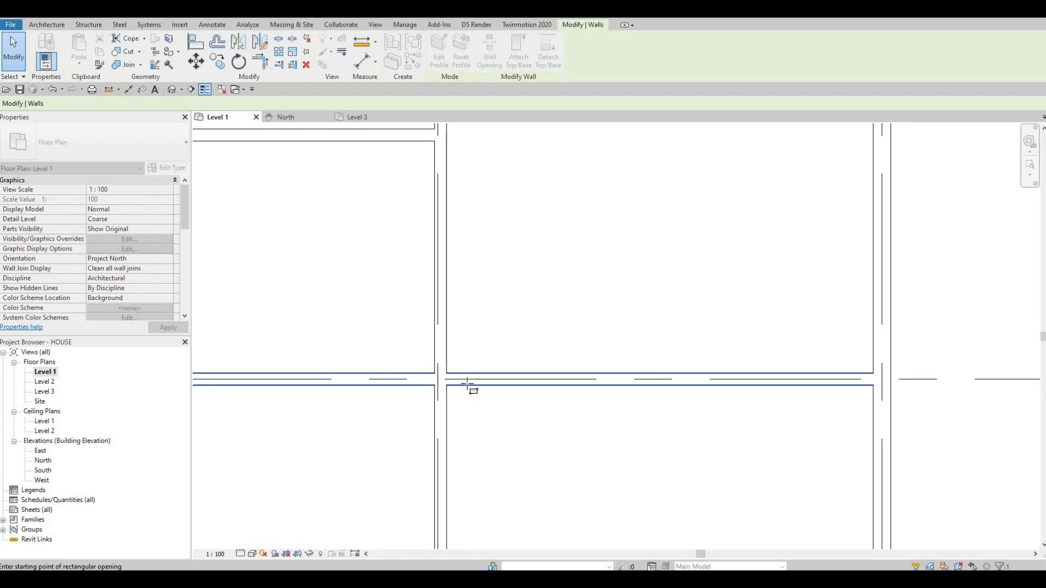
{"action": "left_click", "coordinate": [460, 385]}
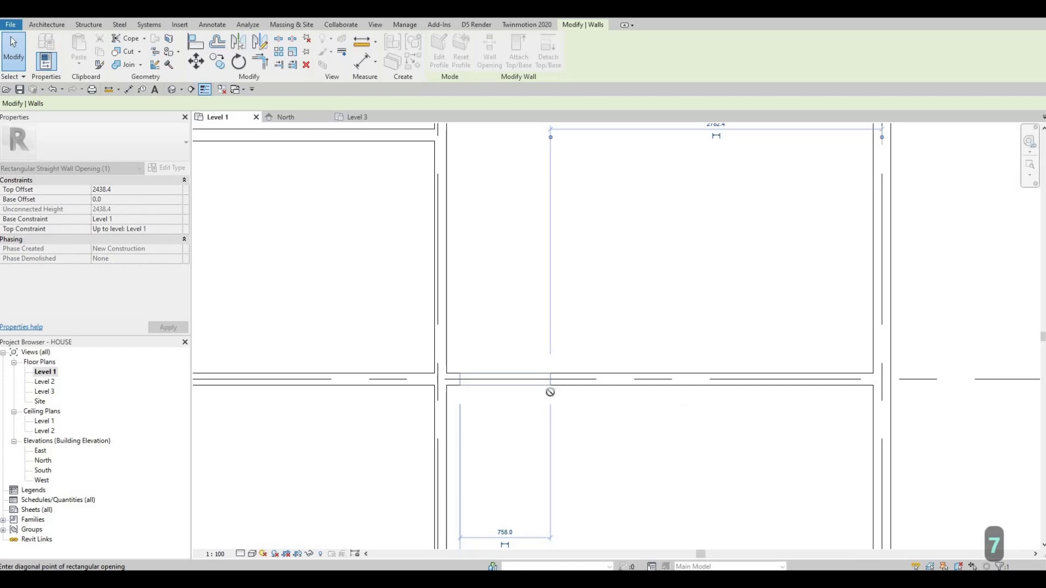
{"action": "left_click", "coordinate": [550, 392]}
{"action": "scroll", "coordinate": [544, 383], "scroll_direction": "down", "scroll_amount": 4}
{"action": "key", "text": "Escape"}
{"action": "key", "text": "Escape"}
{"action": "scroll", "coordinate": [539, 375], "scroll_direction": "up", "scroll_amount": 2}
{"action": "key", "text": "Escape"}
Set the width of the opening in the grid C wall to 750 mm.
{"action": "scroll", "coordinate": [550, 338], "scroll_direction": "up", "scroll_amount": 5}
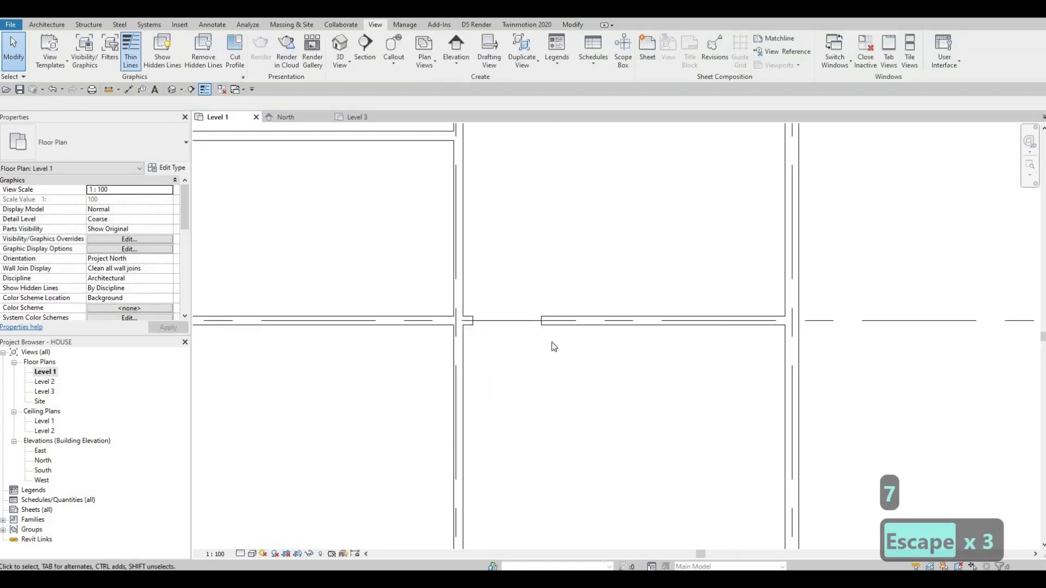
{"action": "left_click", "coordinate": [553, 376]}
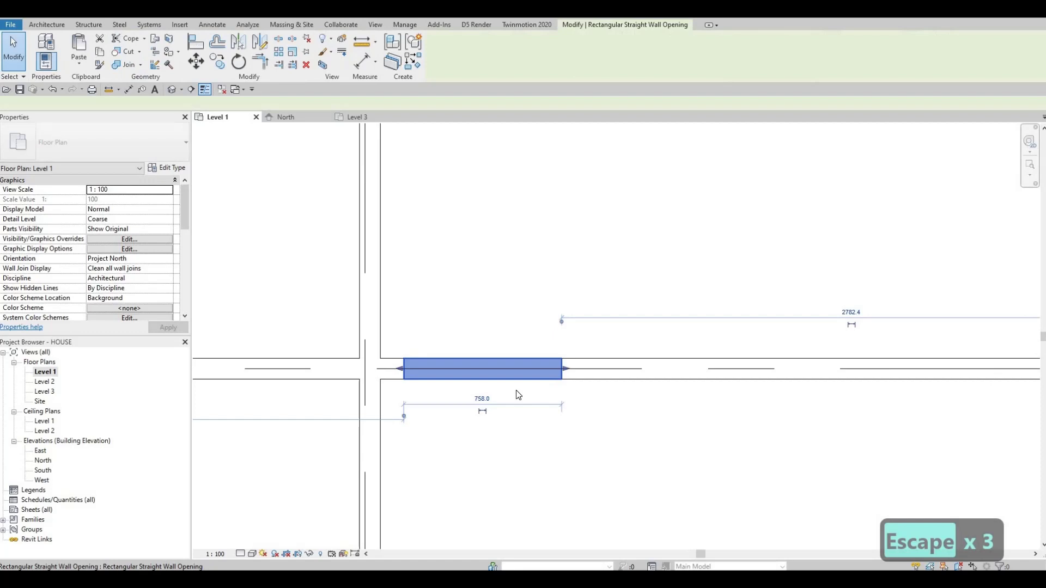
{"action": "left_click", "coordinate": [478, 400]}
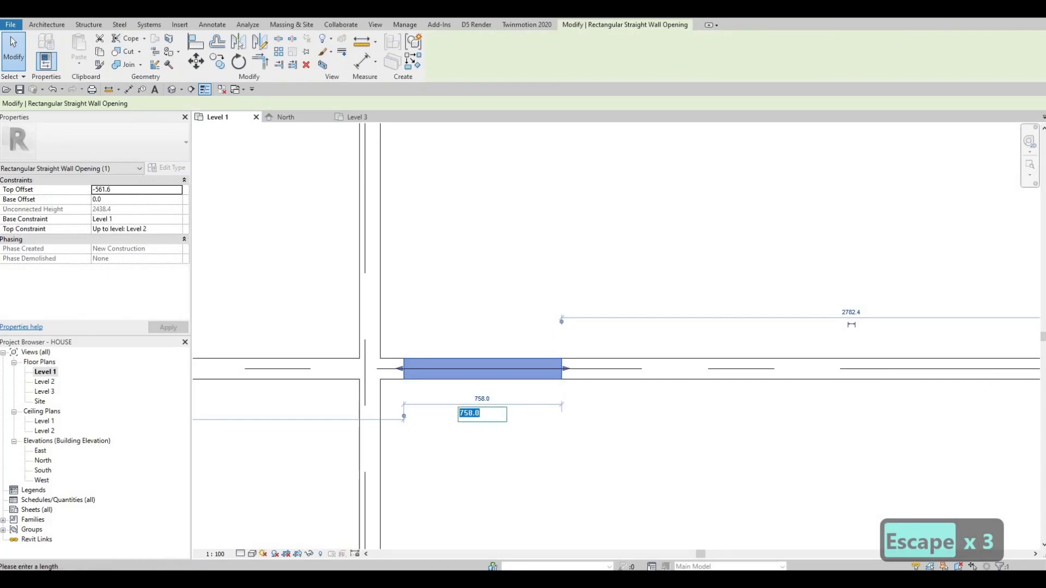
{"action": "type", "text": "750"}
{"action": "key", "text": "Return"}
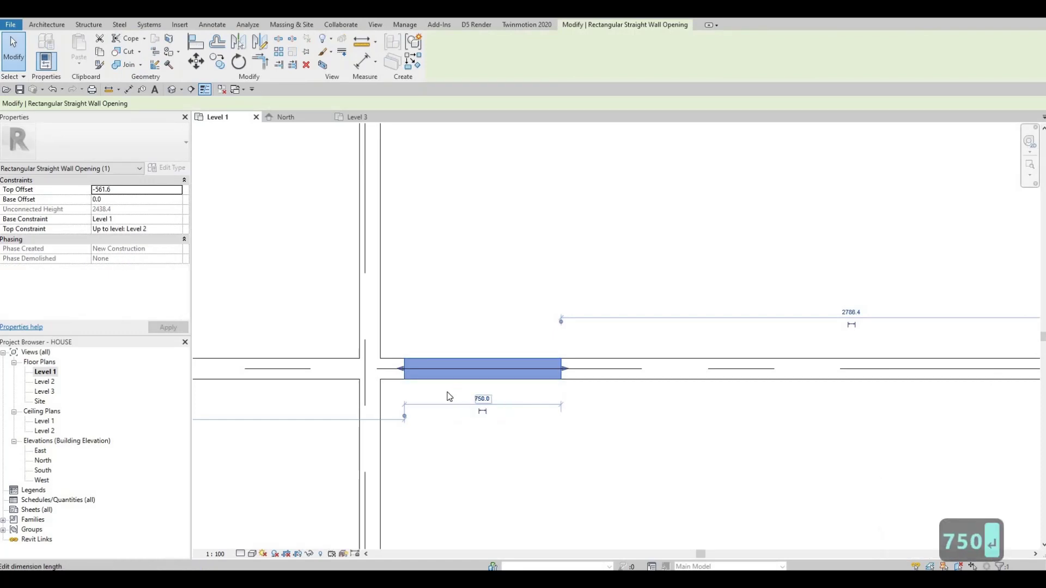
{"action": "key", "text": "Escape"}
{"action": "key", "text": "Escape"}
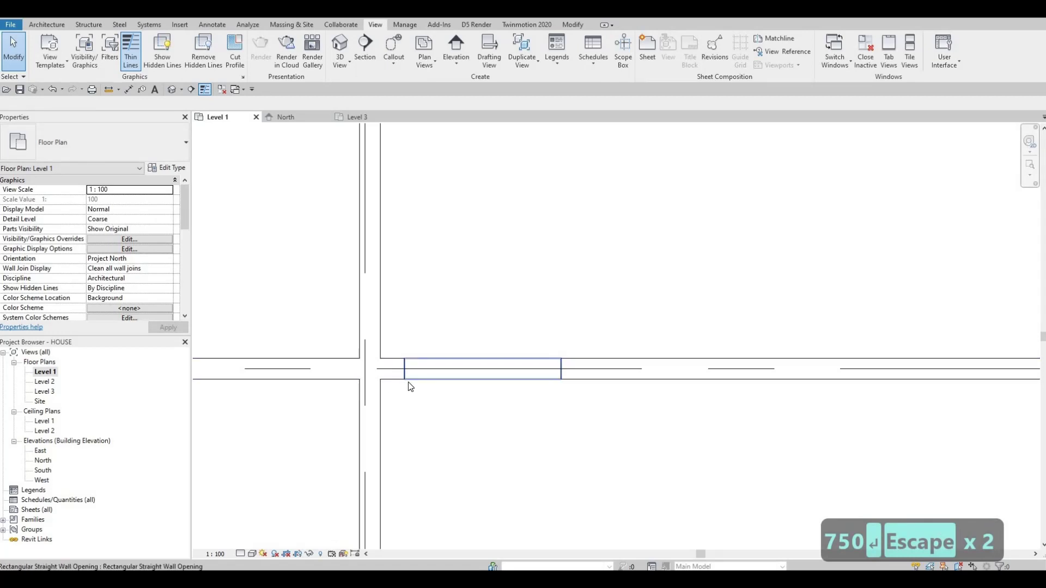
Try stretching the grid C wall opening to 1500 mm and shortening it to 660 mm, and undo both size changes.
{"action": "left_click", "coordinate": [571, 378]}
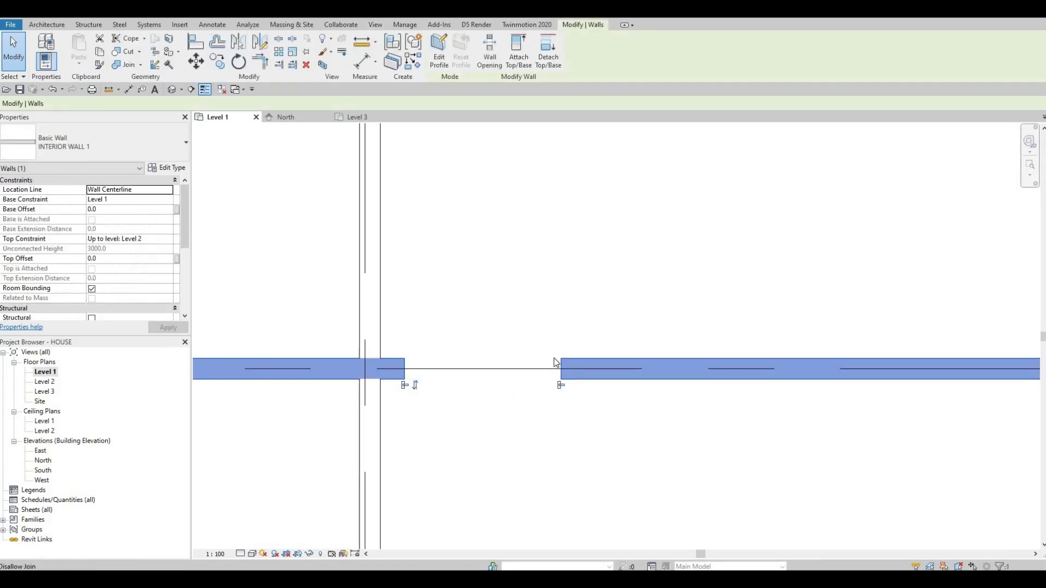
{"action": "key", "text": "Escape"}
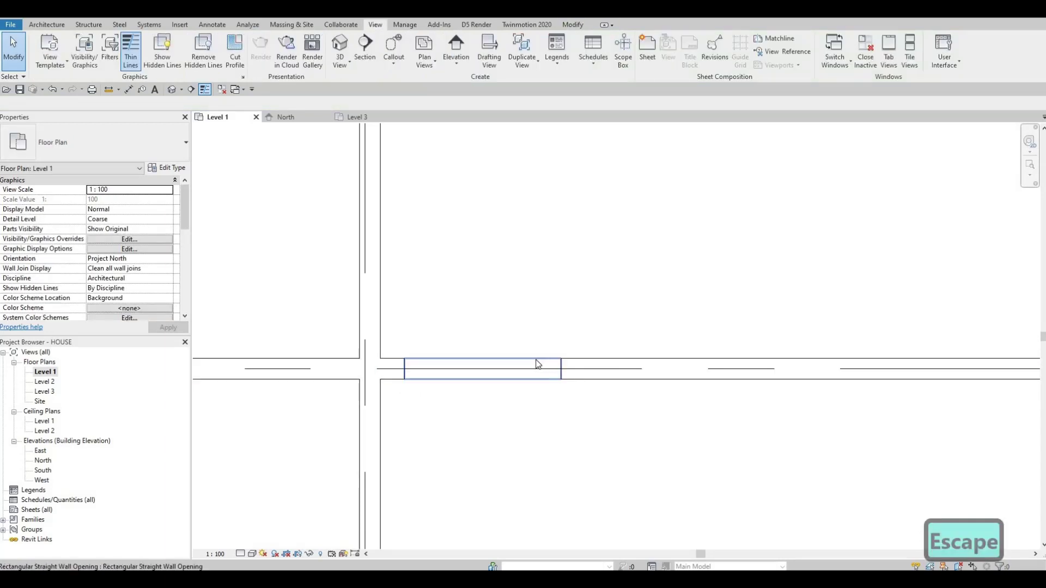
{"action": "left_click", "coordinate": [569, 373]}
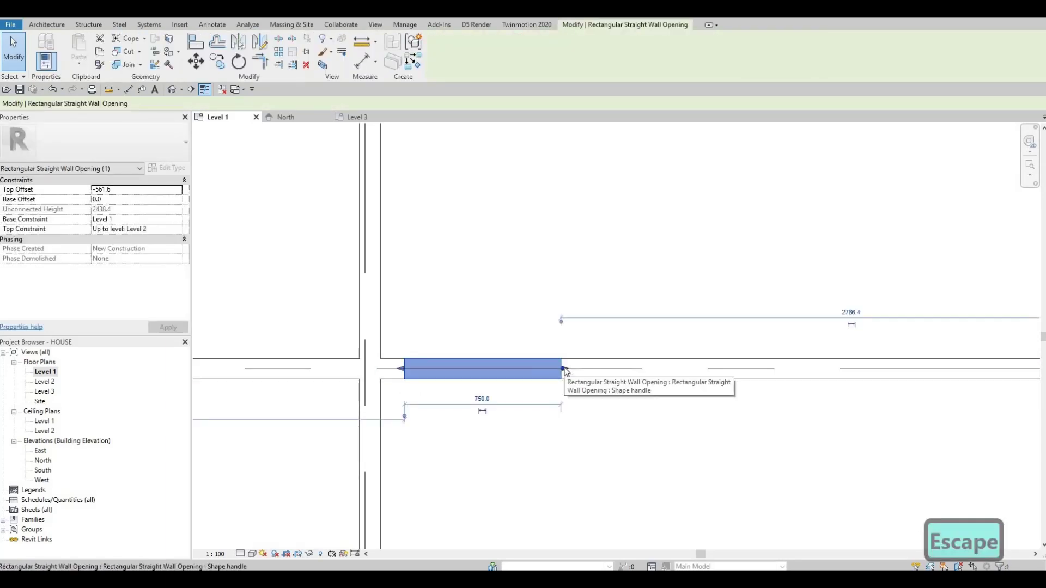
{"action": "left_click_drag", "start_coordinate": [566, 372], "coordinate": [717, 369]}
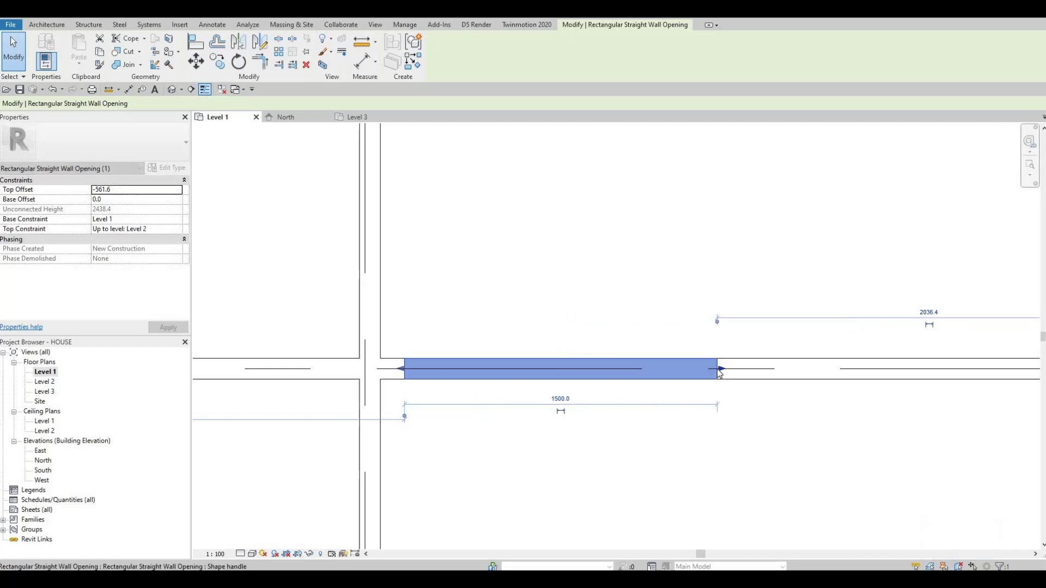
{"action": "left_click_drag", "start_coordinate": [592, 370], "coordinate": [540, 407]}
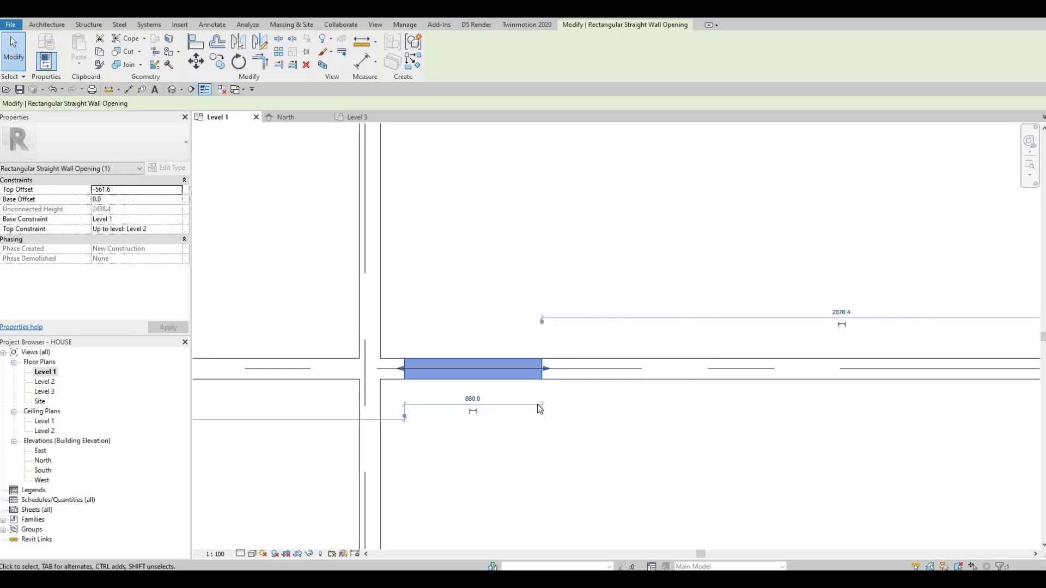
{"action": "key", "text": "ctrl+z"}
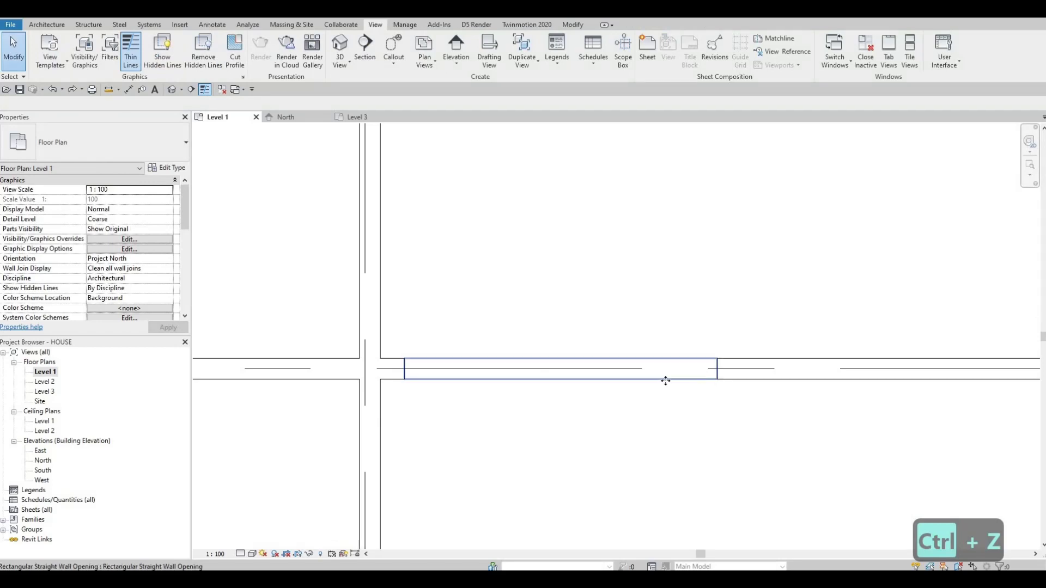
{"action": "left_click", "coordinate": [667, 382]}
{"action": "key", "text": "ctrl+z"}
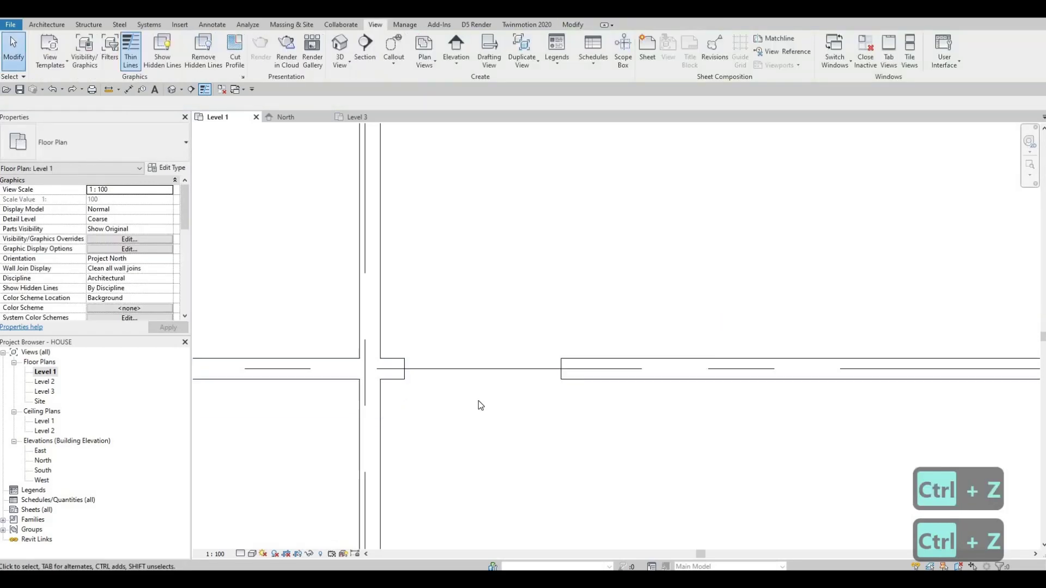
Inspect the width of the grid C wall opening and its distances to the neighbouring walls.
{"action": "left_click", "coordinate": [490, 381]}
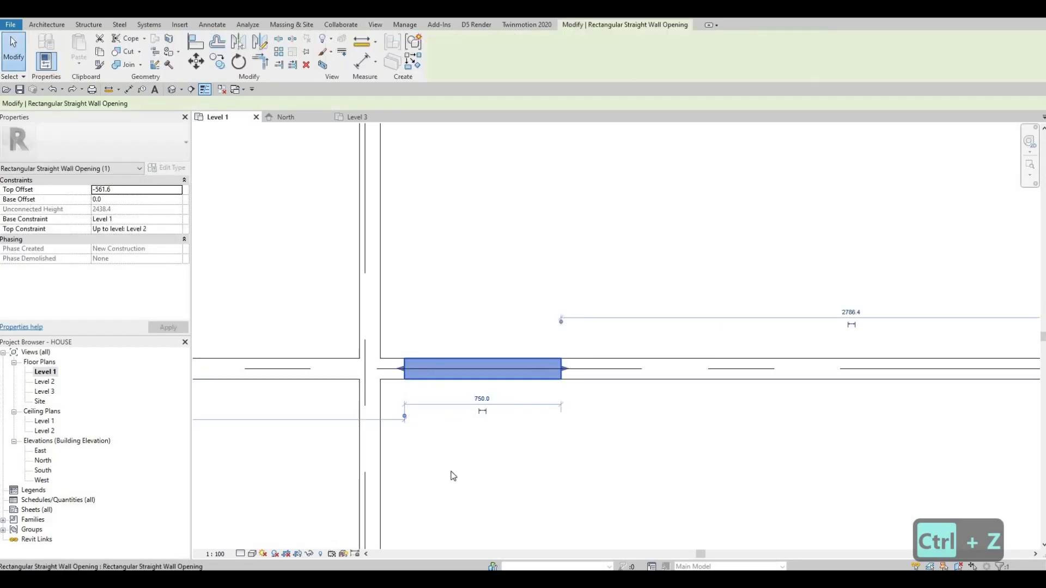
{"action": "scroll", "coordinate": [451, 473], "scroll_direction": "down", "scroll_amount": 2}
{"action": "middle_click_drag", "start_coordinate": [560, 468], "coordinate": [546, 376]}
{"action": "scroll", "coordinate": [546, 376], "scroll_direction": "down", "scroll_amount": 2}
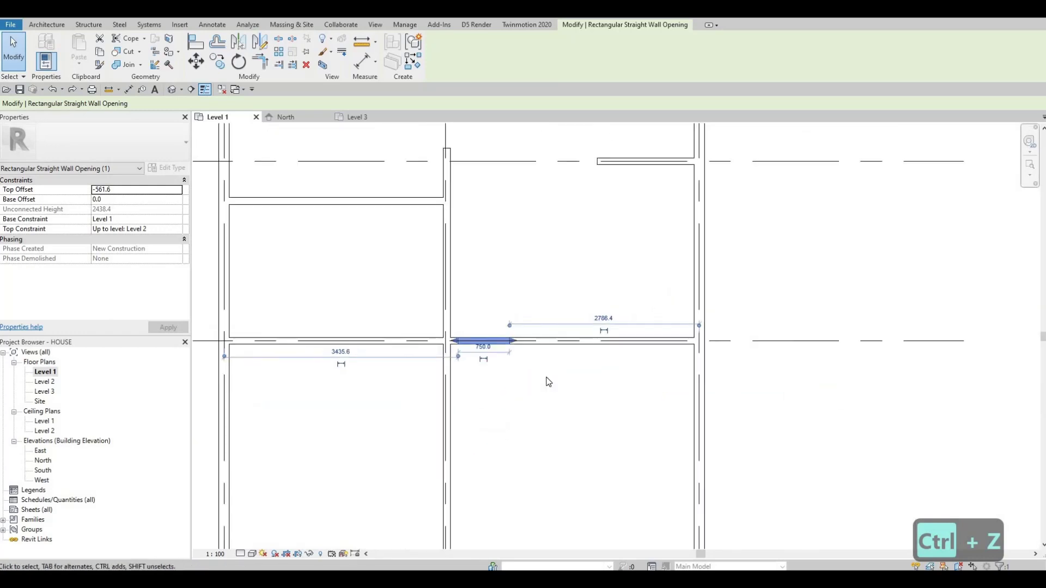
{"action": "key", "text": "Escape"}
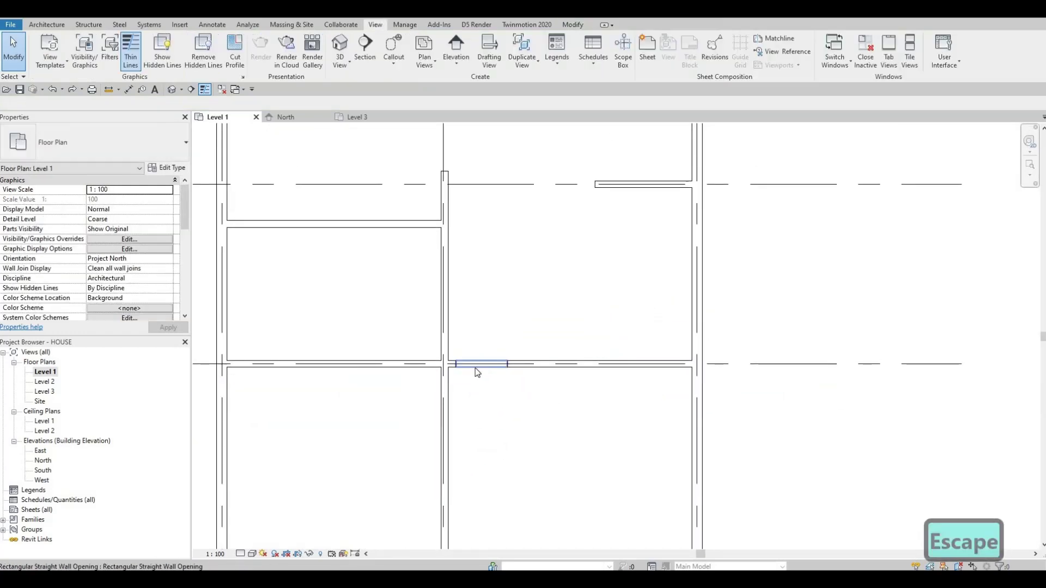
{"action": "scroll", "coordinate": [475, 368], "scroll_direction": "up", "scroll_amount": 1}
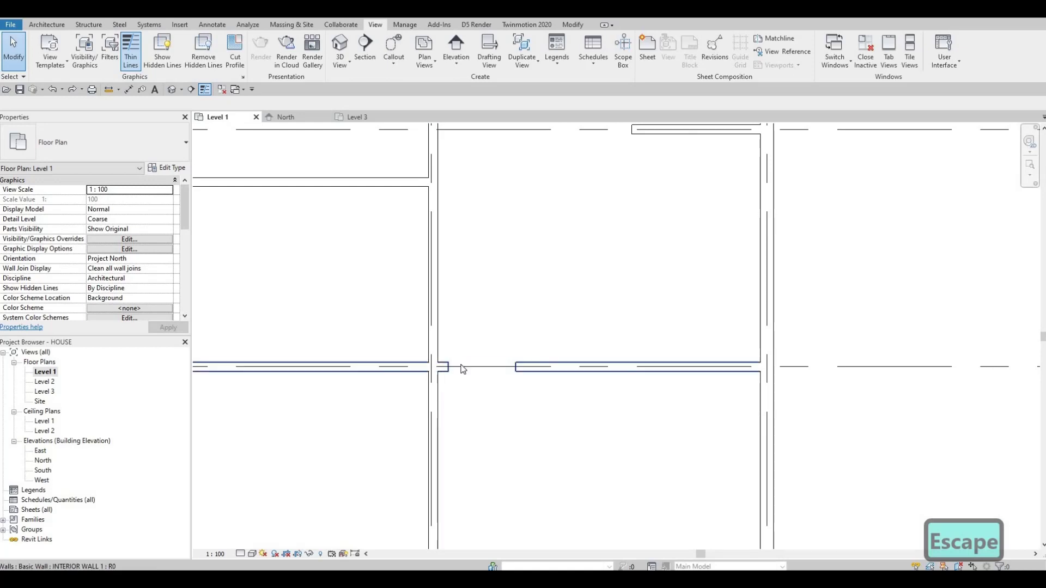
{"action": "scroll", "coordinate": [540, 334], "scroll_direction": "down", "scroll_amount": 3}
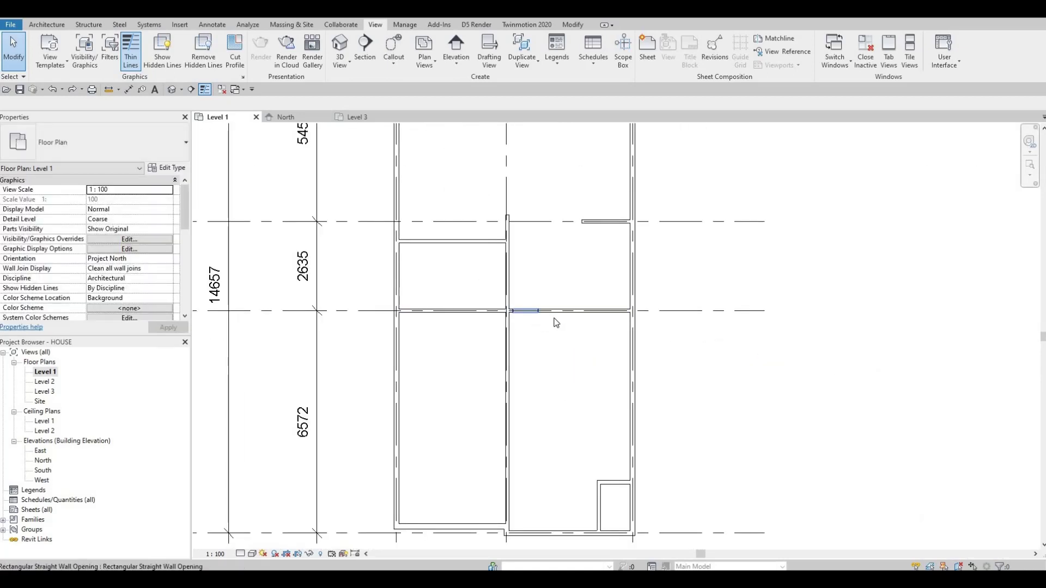
Examine the Level 1 interior wall layout from grid A down to the small corner room at grids 3 and D.
{"action": "middle_click_drag", "start_coordinate": [540, 340], "coordinate": [540, 345]}
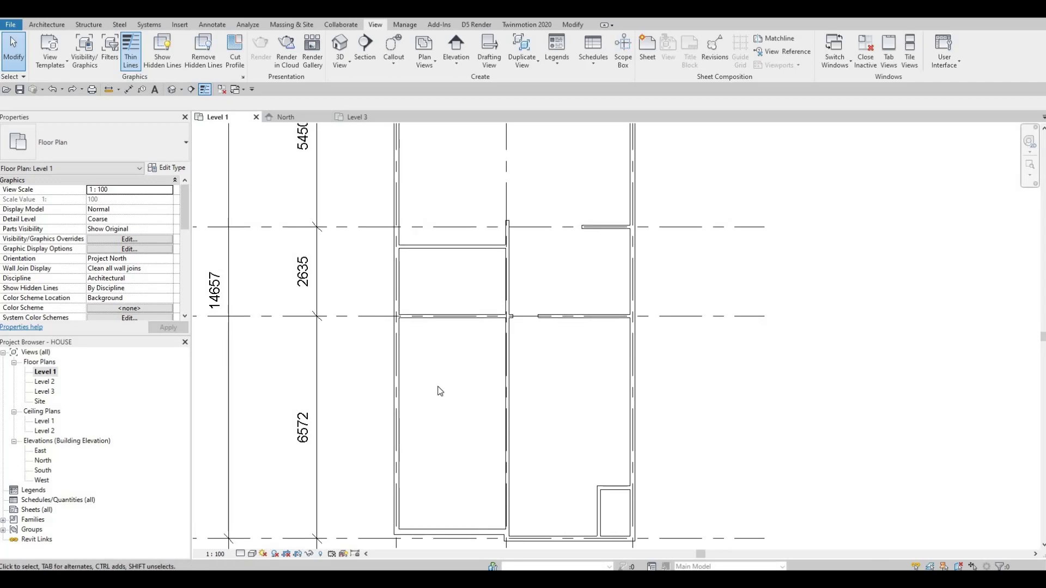
{"action": "middle_click_drag", "start_coordinate": [546, 413], "coordinate": [511, 400]}
{"action": "middle_click_drag", "start_coordinate": [527, 260], "coordinate": [527, 217]}
{"action": "middle_click_drag", "start_coordinate": [458, 298], "coordinate": [436, 373]}
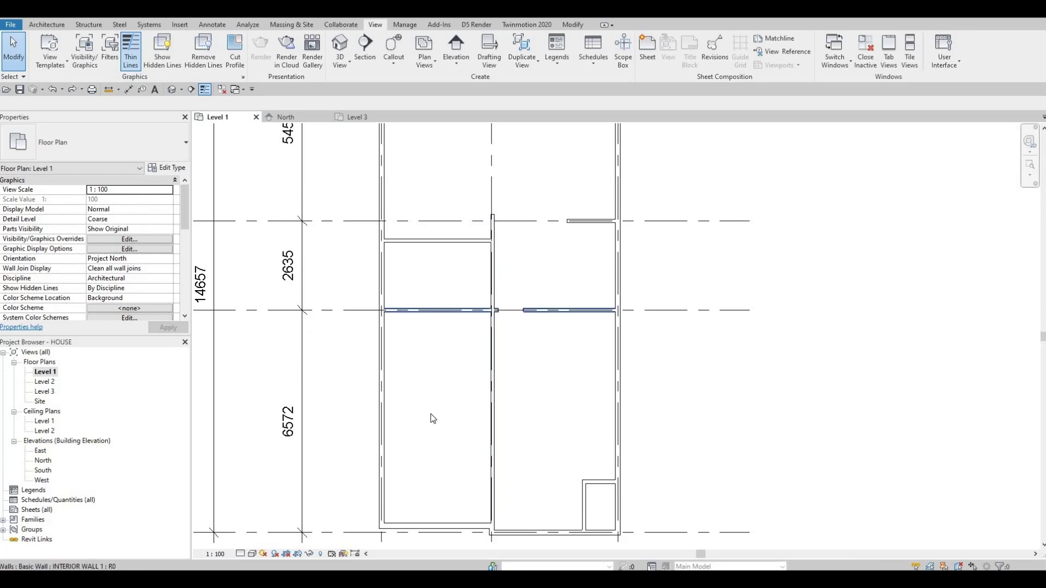
{"action": "middle_click_drag", "start_coordinate": [430, 420], "coordinate": [407, 367]}
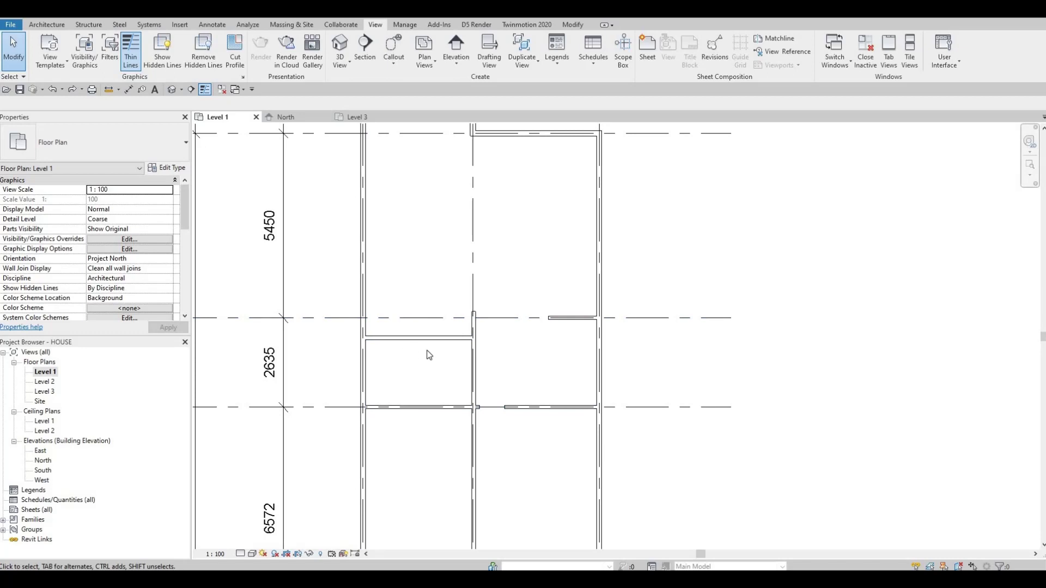
{"action": "middle_click_drag", "start_coordinate": [567, 470], "coordinate": [545, 278]}
{"action": "scroll", "coordinate": [545, 380], "scroll_direction": "down", "scroll_amount": 1}
{"action": "middle_click_drag", "start_coordinate": [558, 379], "coordinate": [560, 356]}
{"action": "scroll", "coordinate": [559, 357], "scroll_direction": "up", "scroll_amount": 4}
{"action": "scroll", "coordinate": [561, 360], "scroll_direction": "up", "scroll_amount": 1}
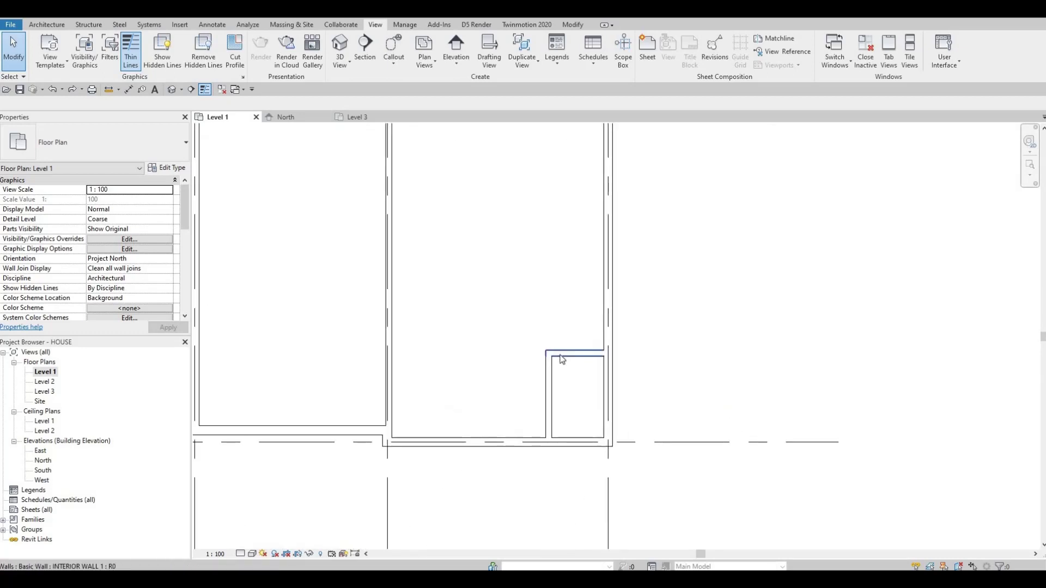
{"action": "left_click", "coordinate": [548, 354]}
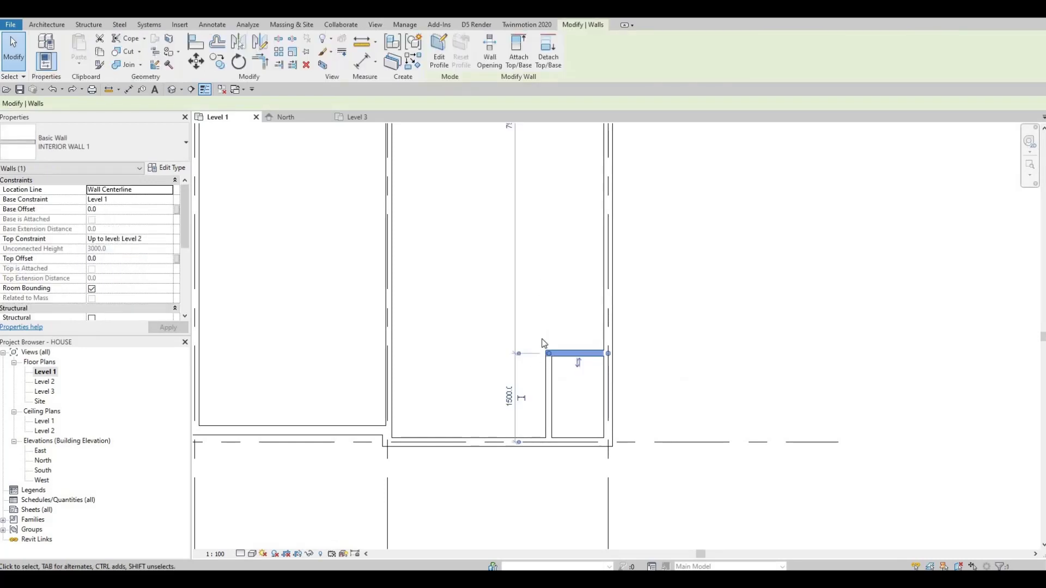
{"action": "scroll", "coordinate": [539, 344], "scroll_direction": "down", "scroll_amount": 2}
{"action": "key", "text": "Escape"}
{"action": "scroll", "coordinate": [517, 327], "scroll_direction": "up", "scroll_amount": 2, "text": "ctrl"}
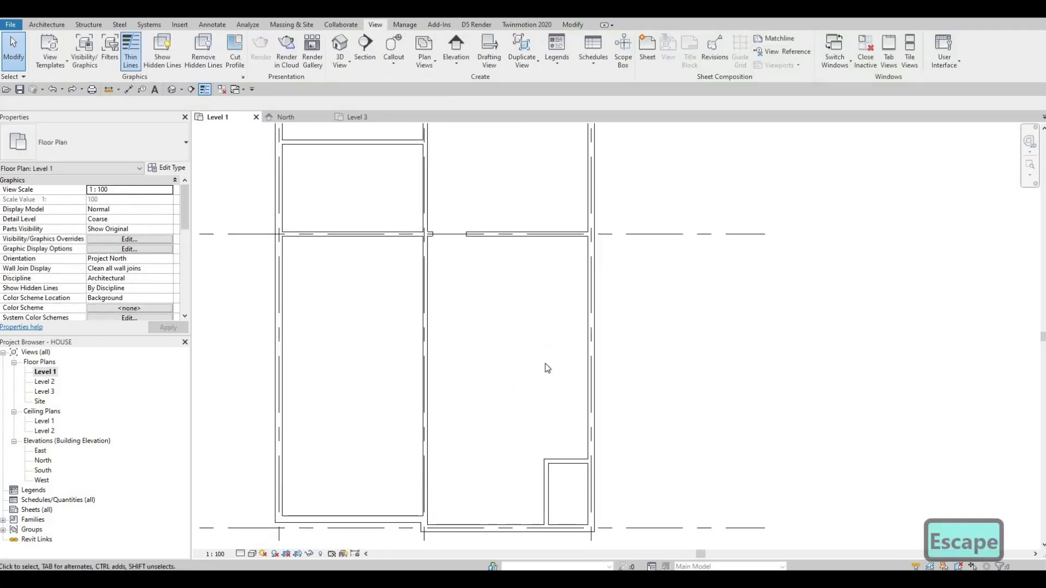
{"action": "middle_click_drag", "start_coordinate": [520, 395], "coordinate": [516, 457]}
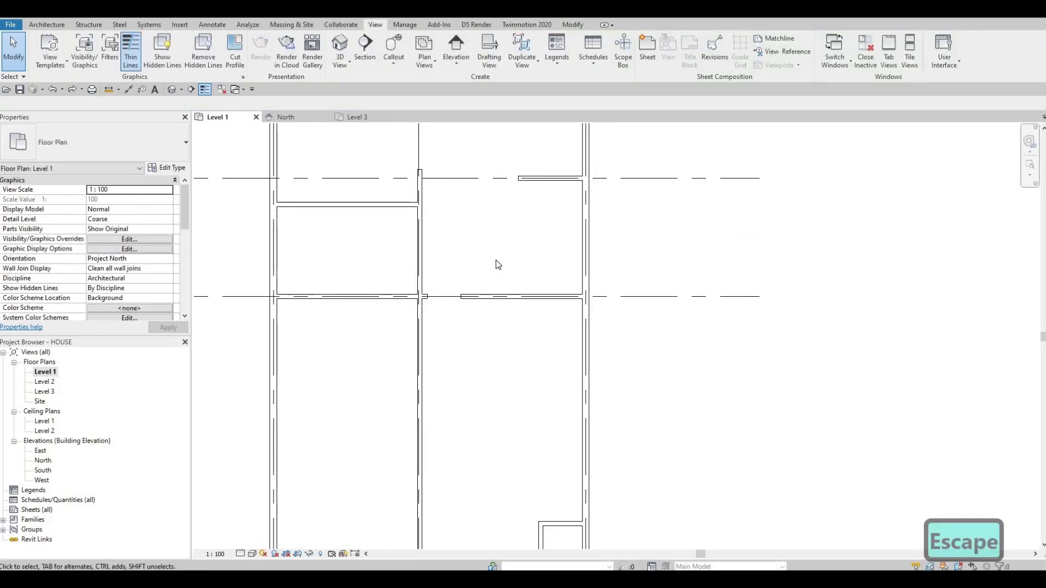
{"action": "middle_click_drag", "start_coordinate": [509, 303], "coordinate": [502, 374]}
{"action": "scroll", "coordinate": [494, 366], "scroll_direction": "down", "scroll_amount": 1}
{"action": "middle_click_drag", "start_coordinate": [495, 294], "coordinate": [532, 433]}
{"action": "middle_click_drag", "start_coordinate": [518, 356], "coordinate": [516, 358]}
{"action": "scroll", "coordinate": [515, 358], "scroll_direction": "down", "scroll_amount": 3, "text": "ctrl"}
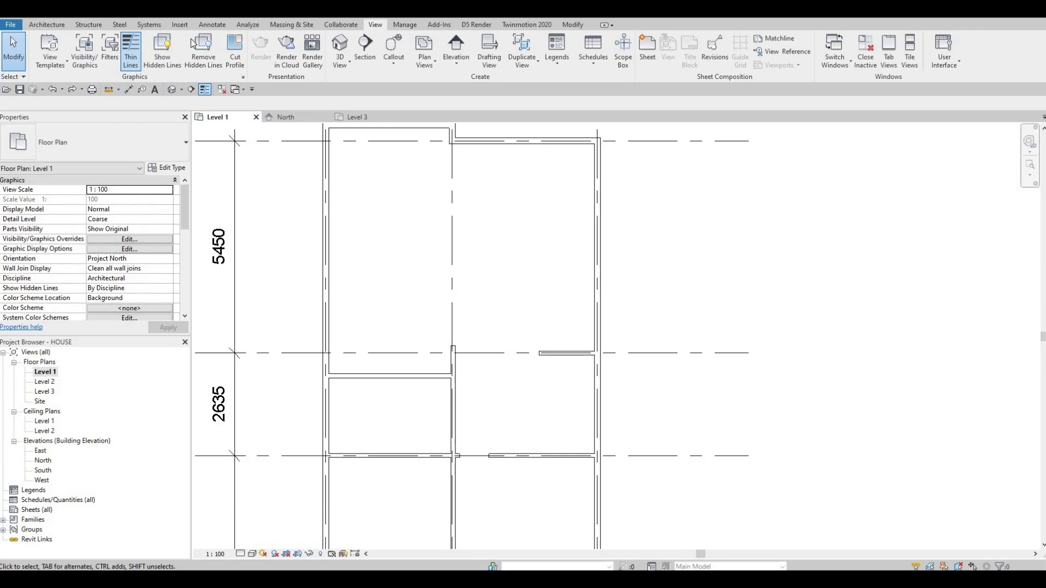
Start a new component stair from Level 1 to Level 2 and set its desired number of risers to 16.
{"action": "left_click", "coordinate": [43, 25]}
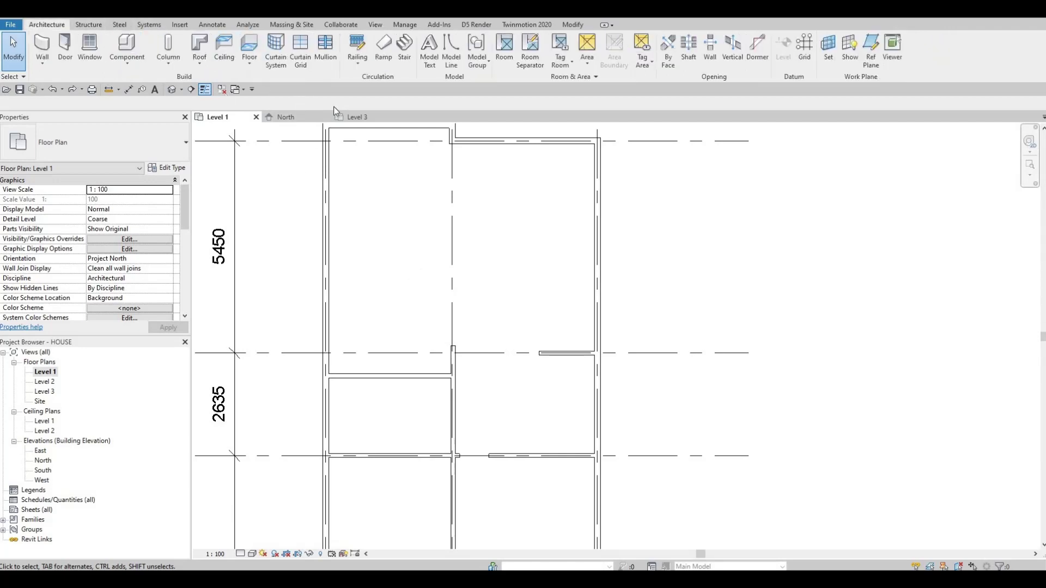
{"action": "left_click", "coordinate": [403, 47]}
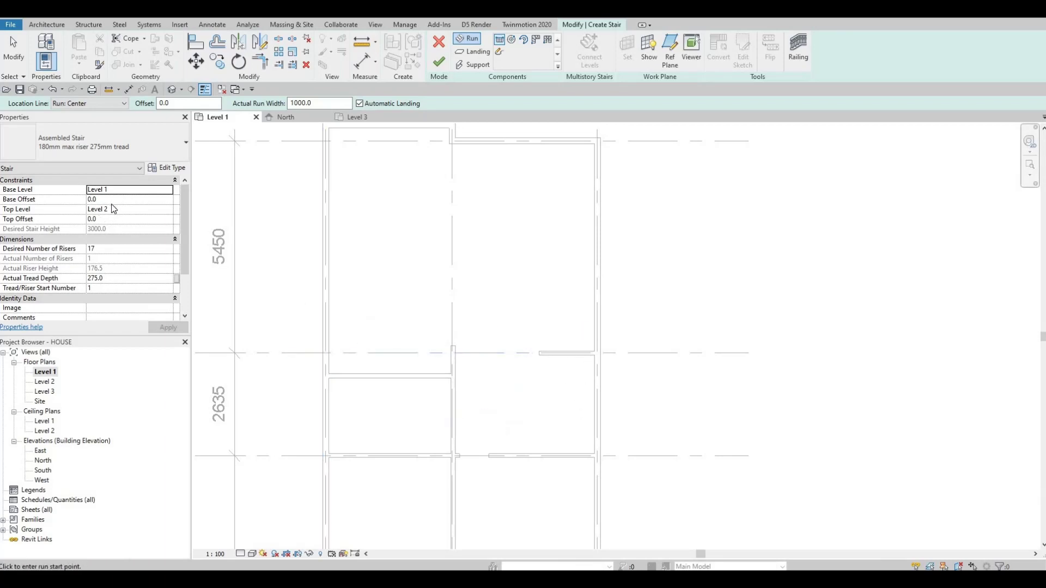
{"action": "left_click", "coordinate": [99, 250]}
{"action": "key", "text": "BackSpace"}
{"action": "type", "text": "6"}
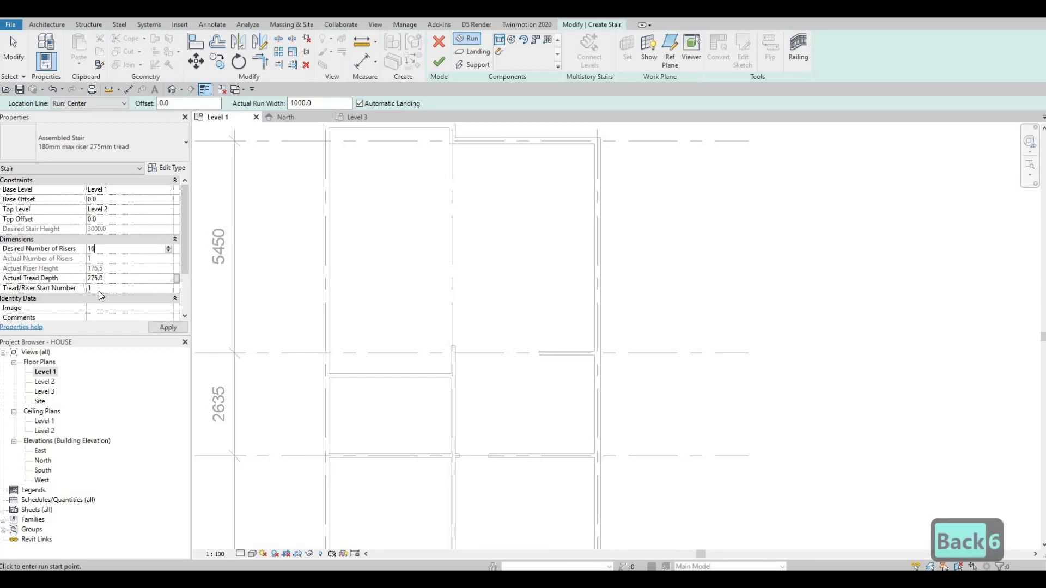
{"action": "left_click", "coordinate": [156, 328]}
{"action": "left_click", "coordinate": [564, 330]}
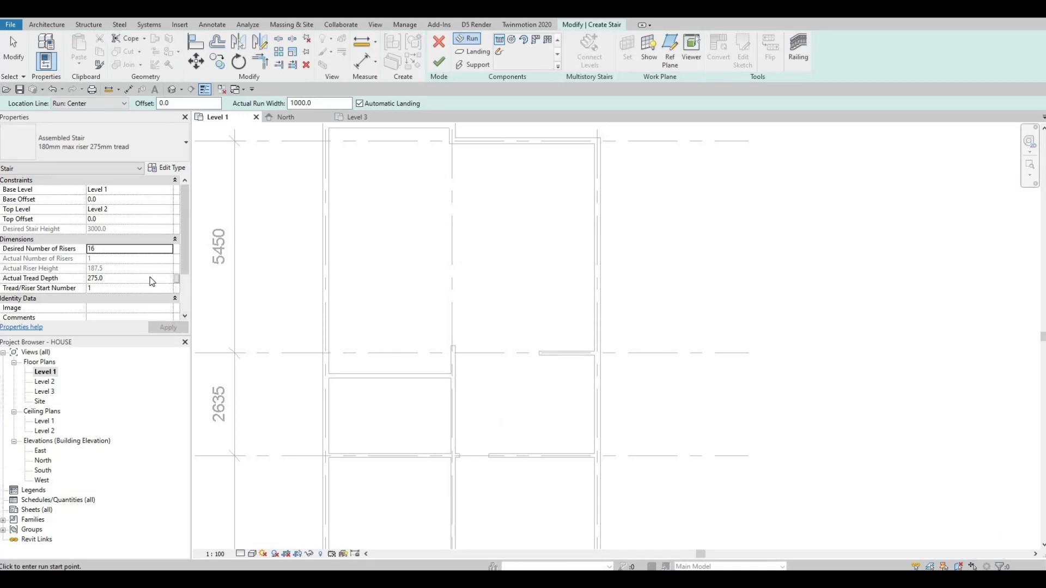
Draw the first 8-riser stair run, 1000 mm wide and 1925 mm long, between grids B and C towards the grid 3 wall.
{"action": "scroll", "coordinate": [152, 281], "scroll_direction": "down", "scroll_amount": 2}
{"action": "scroll", "coordinate": [181, 276], "scroll_direction": "up", "scroll_amount": 1}
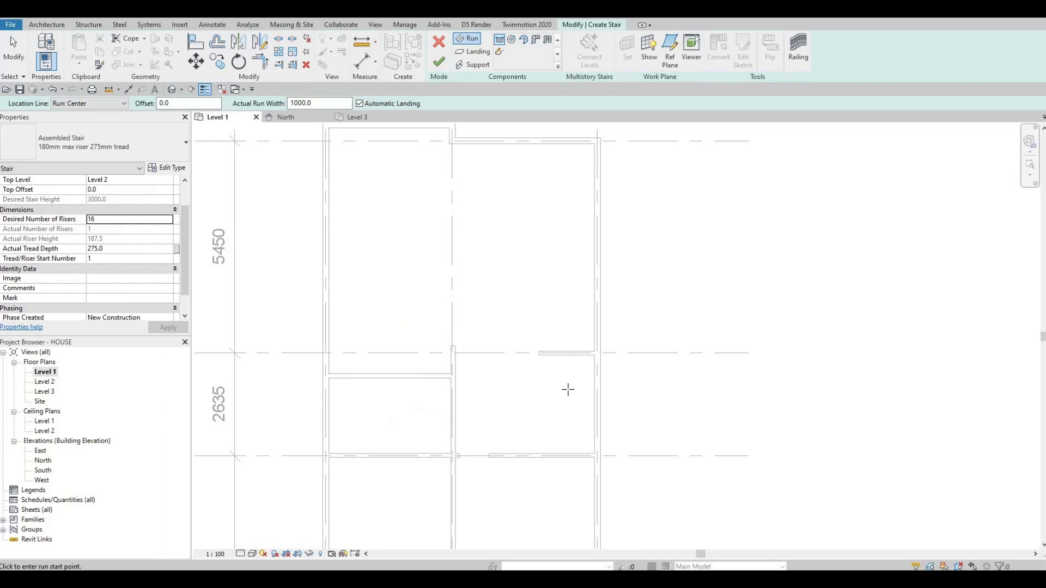
{"action": "scroll", "coordinate": [512, 377], "scroll_direction": "up", "scroll_amount": 3}
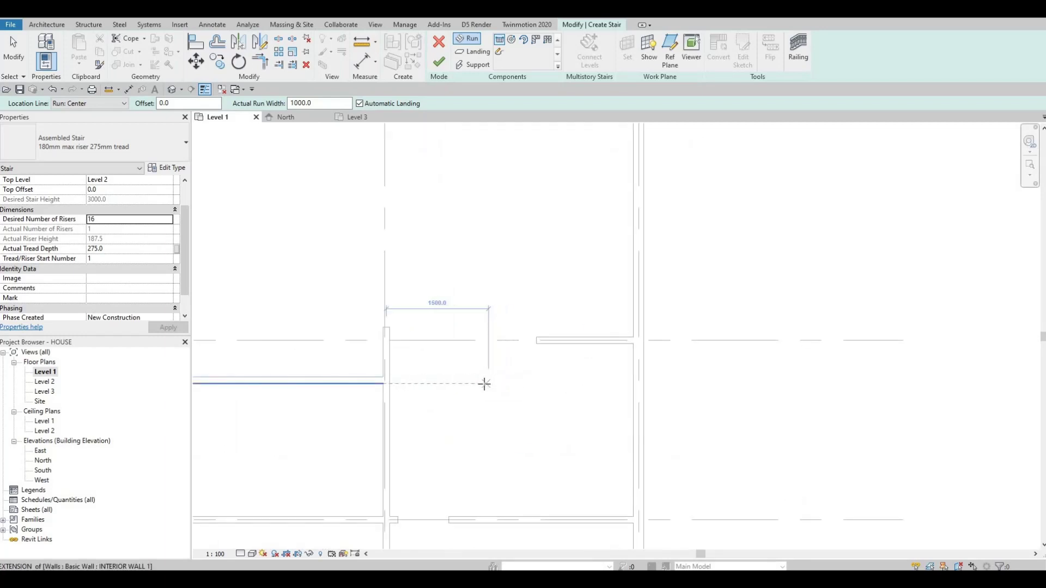
{"action": "left_click", "coordinate": [483, 384]}
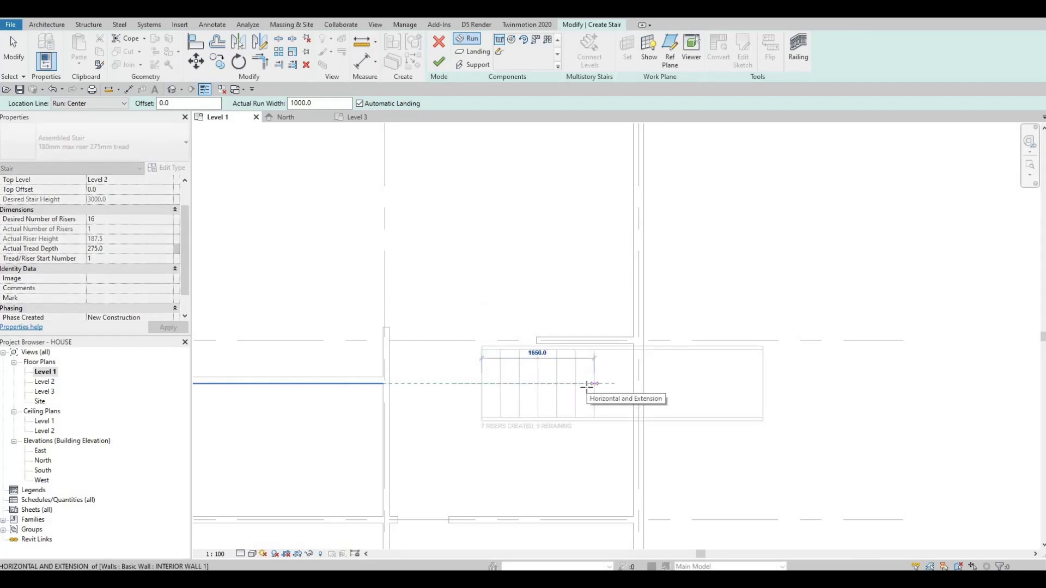
{"action": "scroll", "coordinate": [587, 386], "scroll_direction": "up", "scroll_amount": 2}
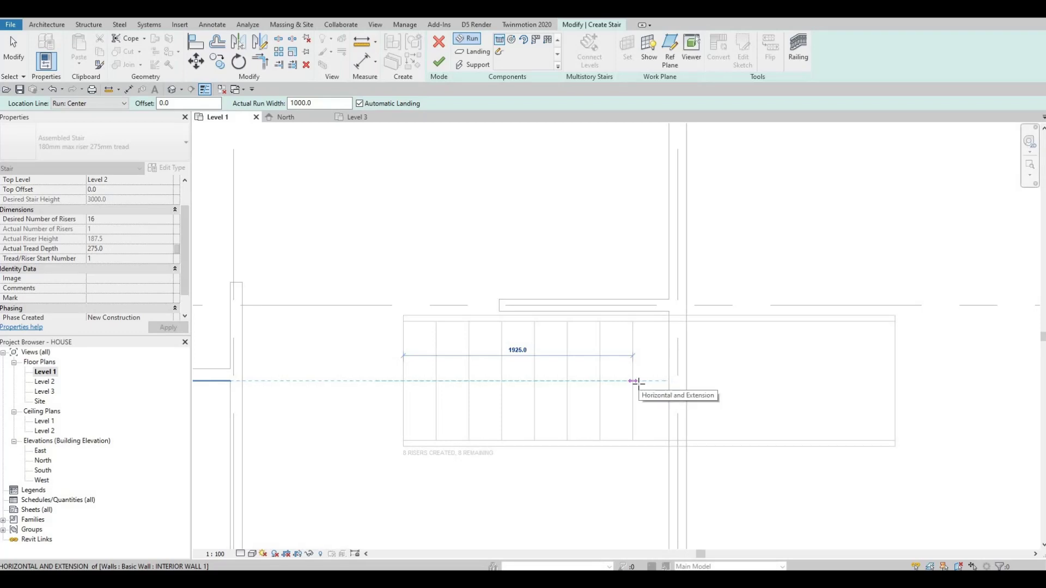
{"action": "left_click", "coordinate": [616, 486]}
{"action": "scroll", "coordinate": [616, 370], "scroll_direction": "down", "scroll_amount": 4, "text": "ctrl"}
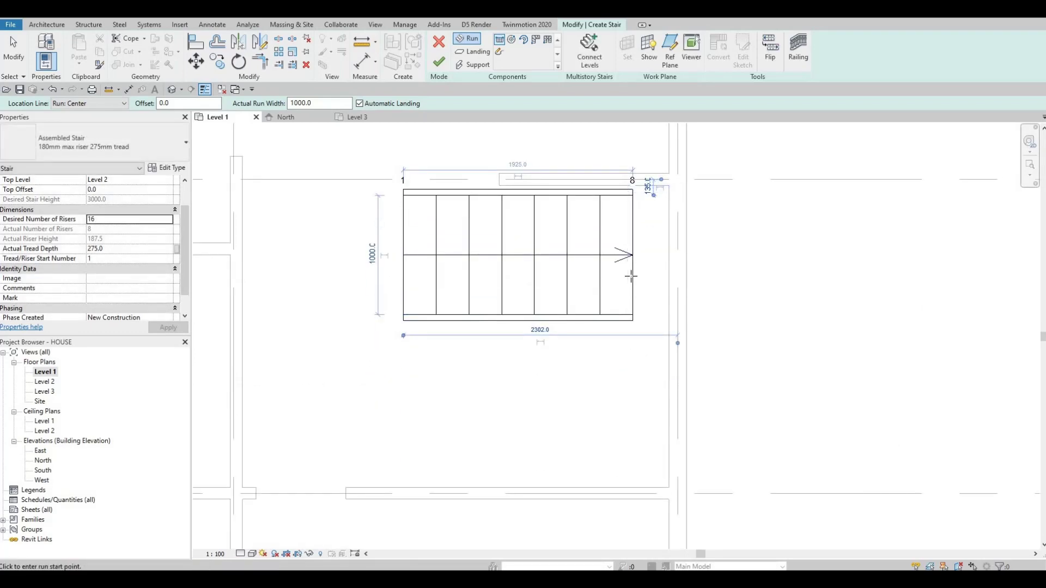
Draw the 8-riser return run parallel to the first with an automatic landing, and finish the U-shaped stair.
{"action": "left_click", "coordinate": [631, 404]}
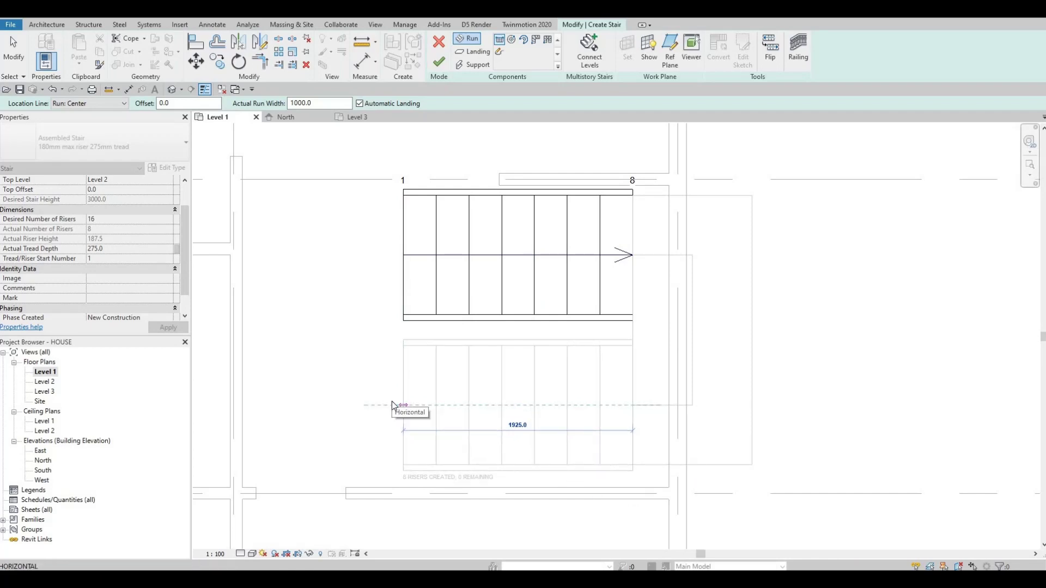
{"action": "left_click", "coordinate": [528, 406]}
{"action": "key", "text": "Escape"}
{"action": "scroll", "coordinate": [583, 378], "scroll_direction": "down", "scroll_amount": 2}
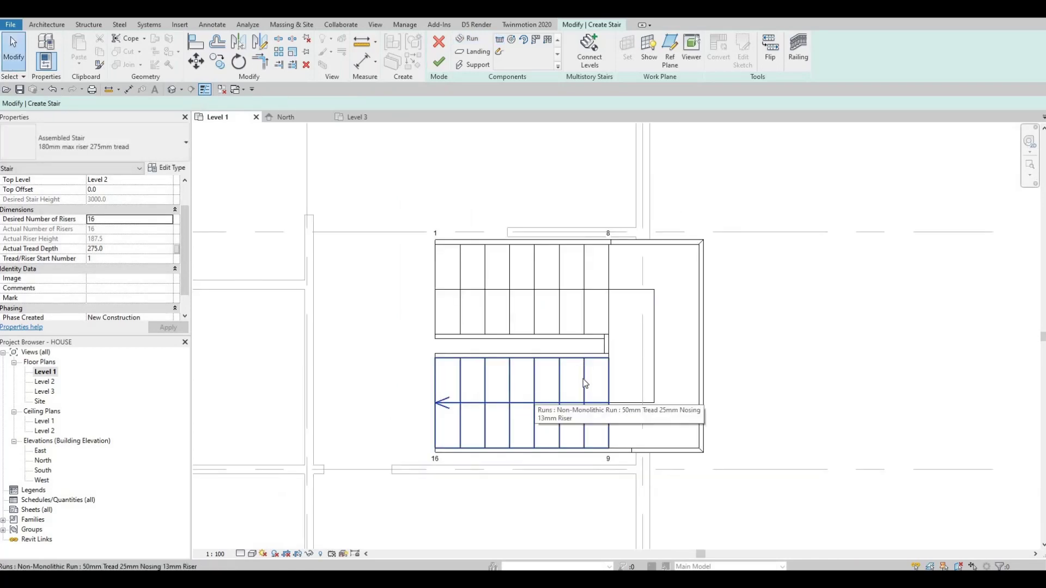
{"action": "middle_click_drag", "start_coordinate": [601, 365], "coordinate": [605, 361]}
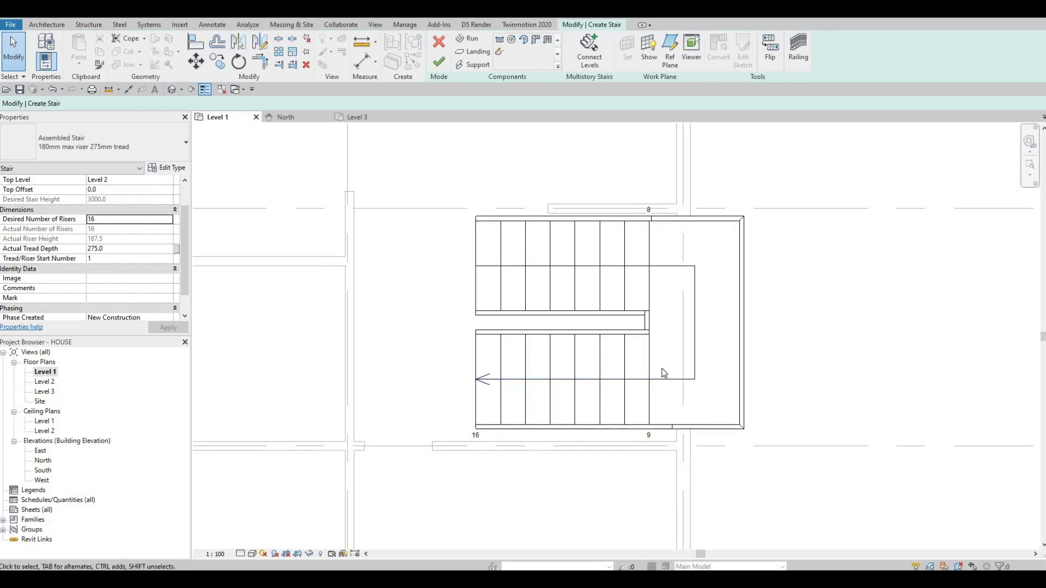
{"action": "left_click", "coordinate": [439, 63]}
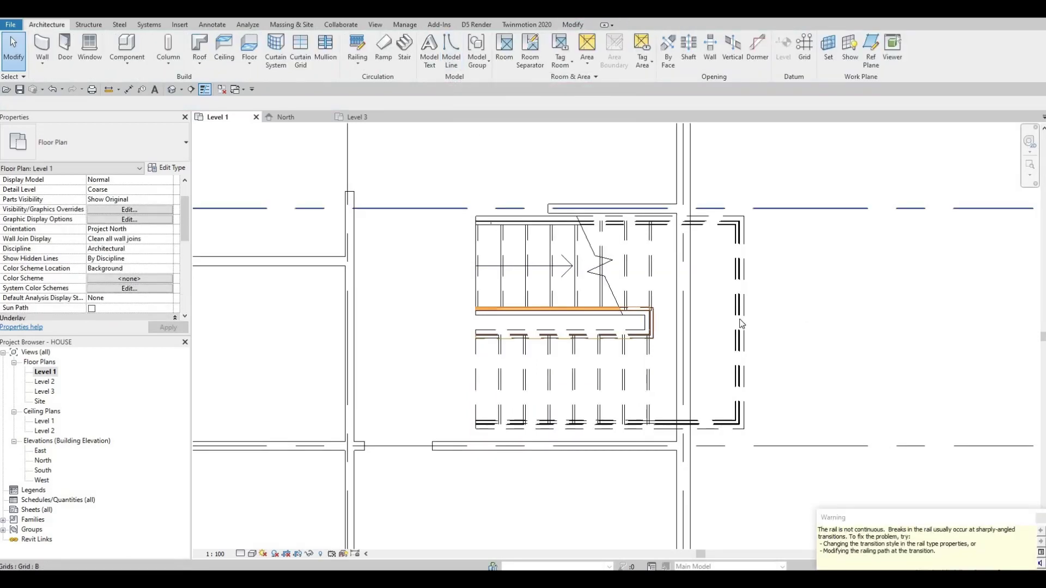
Nudge the finished stair away from the grid 3 exterior wall and down until its lower run sits against the grid C wall.
{"action": "left_click", "coordinate": [746, 309]}
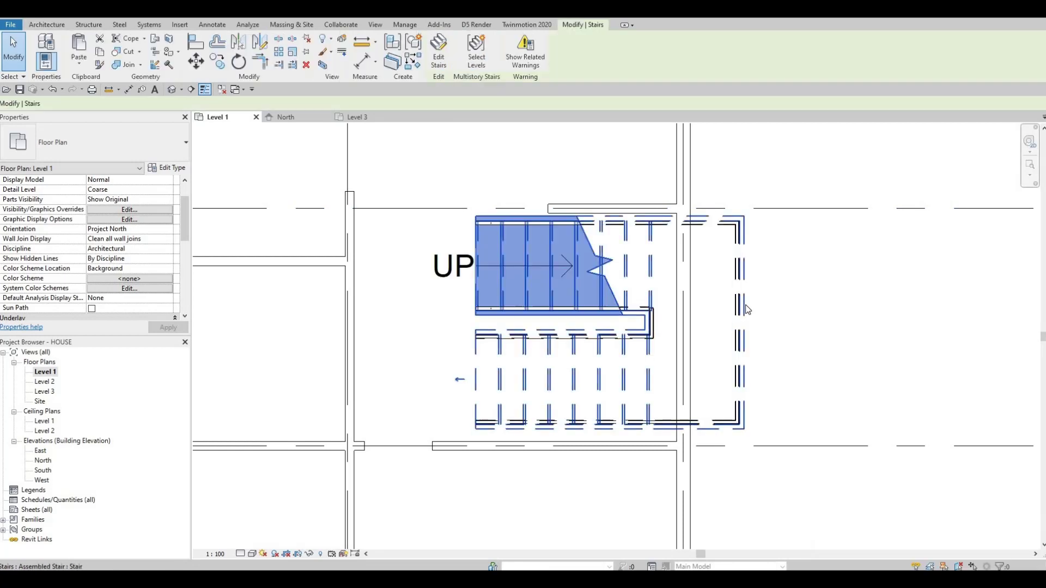
{"action": "key", "text": "Left"}
{"action": "key", "text": "Left"}
{"action": "key", "text": "Left"}
{"action": "key", "text": "Left"}
{"action": "key", "text": "Left"}
{"action": "key", "text": "Left"}
{"action": "key", "text": "Left"}
{"action": "key", "text": "Left"}
{"action": "key", "text": "Left"}
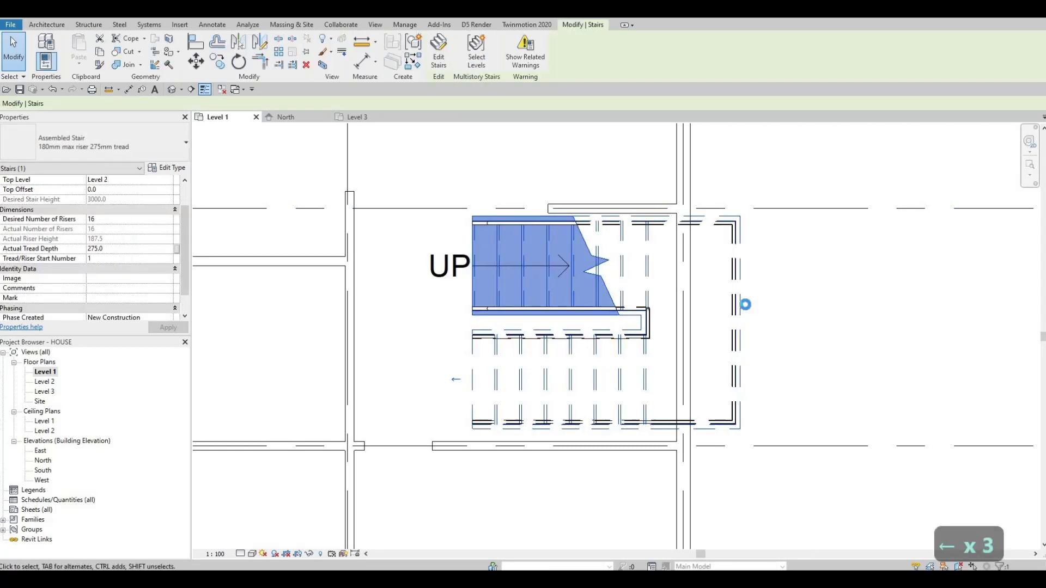
{"action": "key", "text": "Left"}
{"action": "key", "text": "Left"}
{"action": "key", "text": "Left"}
{"action": "key", "text": "Left"}
{"action": "key", "text": "Left"}
{"action": "key", "text": "Left"}
{"action": "key", "text": "Left"}
{"action": "key", "text": "Left"}
{"action": "key", "text": "Left"}
{"action": "key", "text": "Left"}
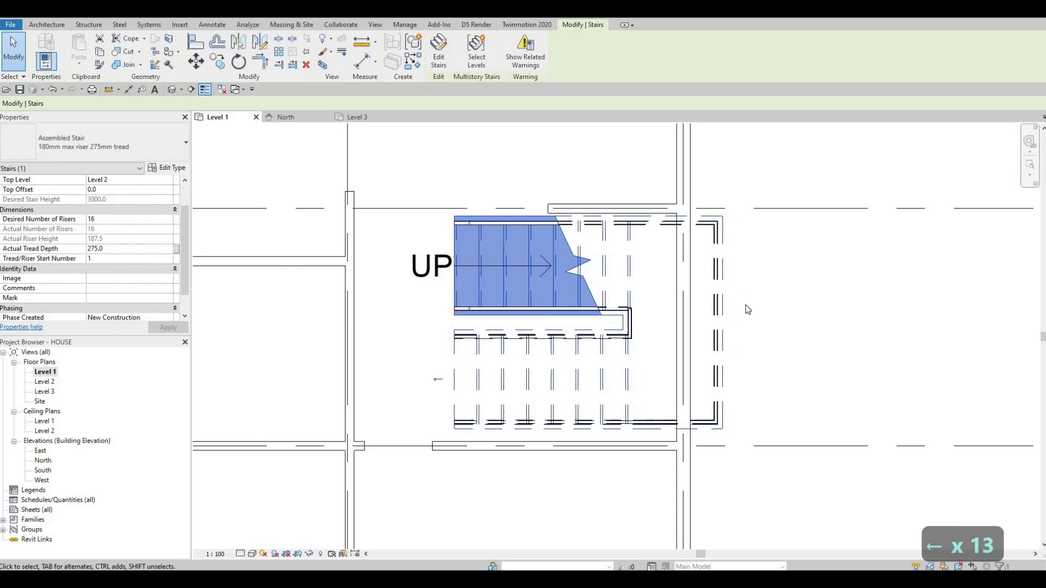
{"action": "key", "text": "Left"}
{"action": "key", "text": "Left"}
{"action": "key", "text": "Left"}
{"action": "key", "text": "Left"}
{"action": "key", "text": "Left"}
{"action": "key", "text": "Left"}
{"action": "key", "text": "Left"}
{"action": "key", "text": "Left"}
{"action": "key", "text": "Left"}
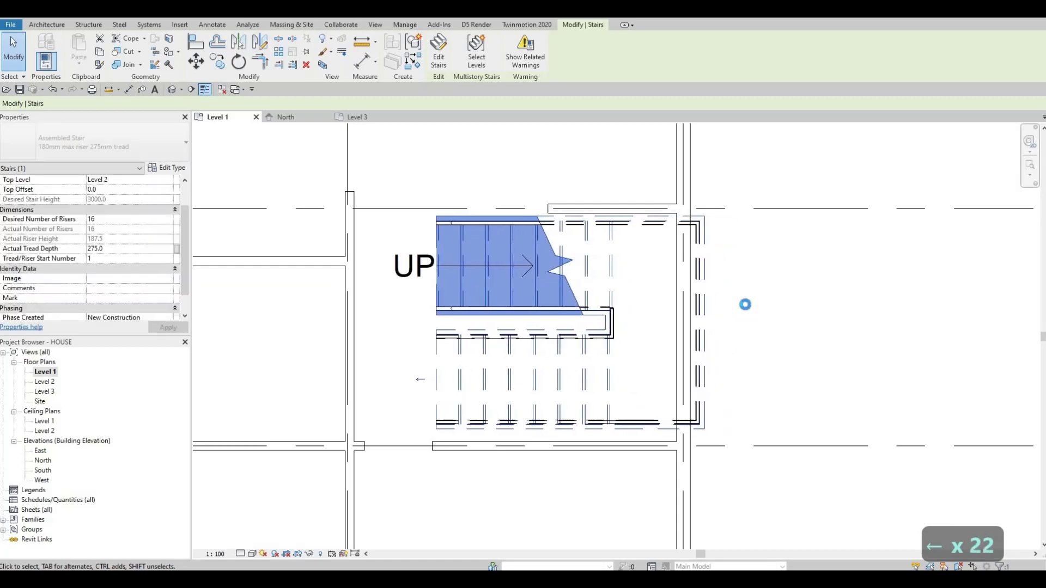
{"action": "key", "text": "Left"}
{"action": "key", "text": "Left"}
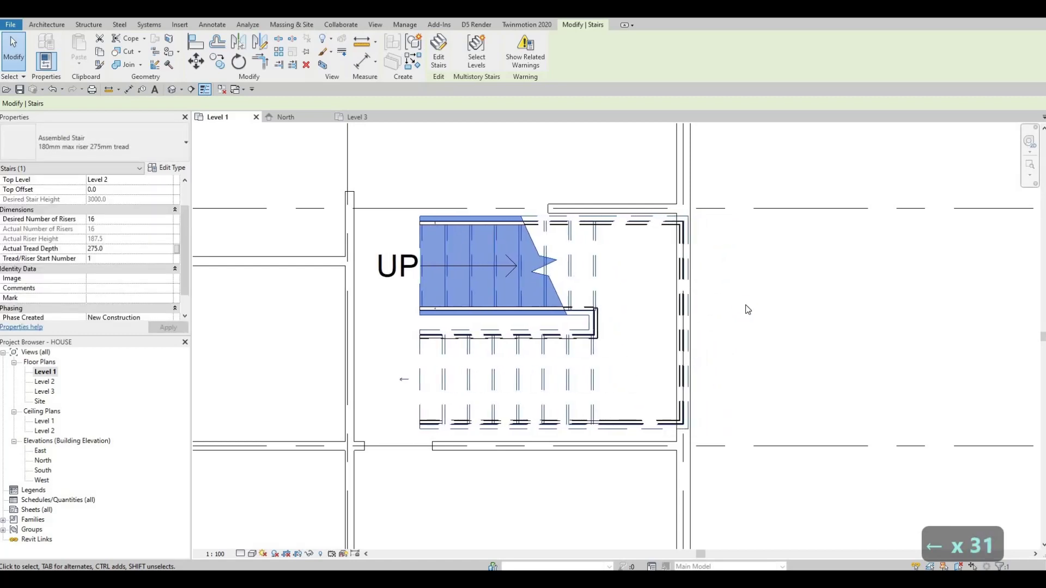
{"action": "key", "text": "Left"}
{"action": "key", "text": "Down"}
{"action": "key", "text": "Down"}
{"action": "key", "text": "Down"}
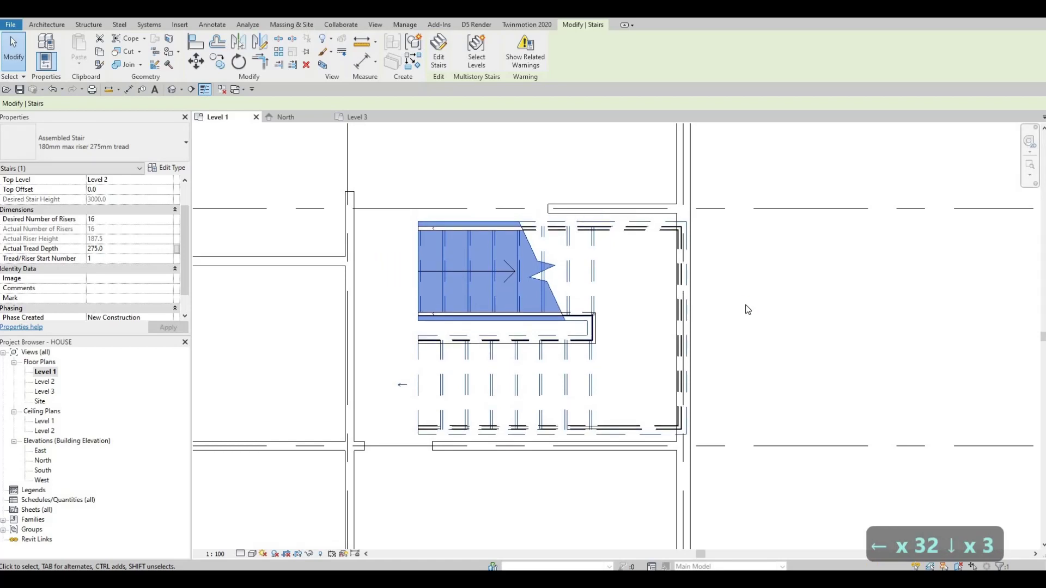
{"action": "key", "text": "Right"}
{"action": "key", "text": "Right"}
{"action": "key", "text": "Right"}
{"action": "key", "text": "Right"}
{"action": "key", "text": "Right"}
{"action": "key", "text": "Right"}
{"action": "key", "text": "Right"}
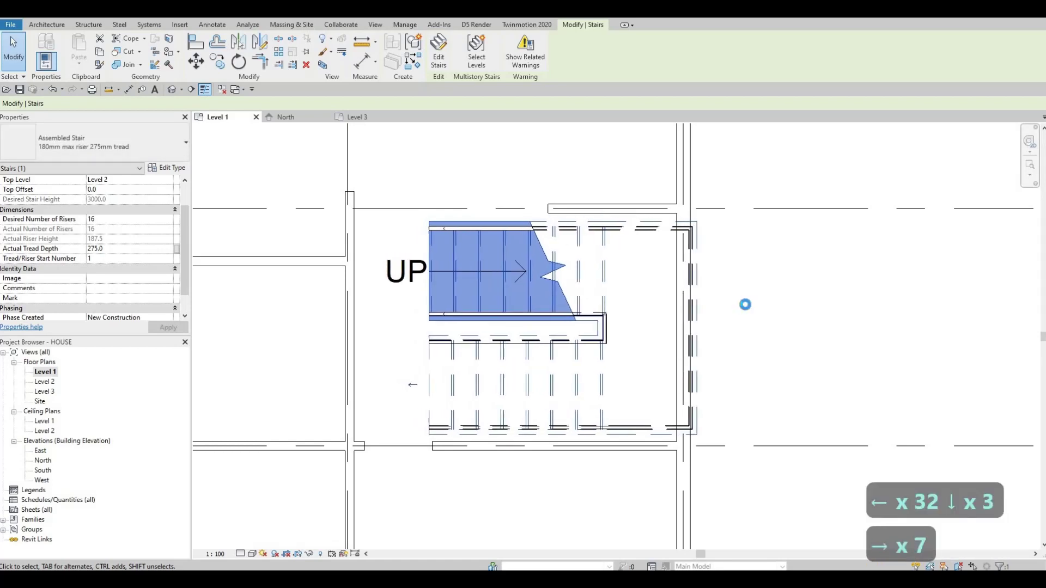
{"action": "key", "text": "Down"}
{"action": "key", "text": "Right"}
{"action": "key", "text": "Right"}
{"action": "key", "text": "Down"}
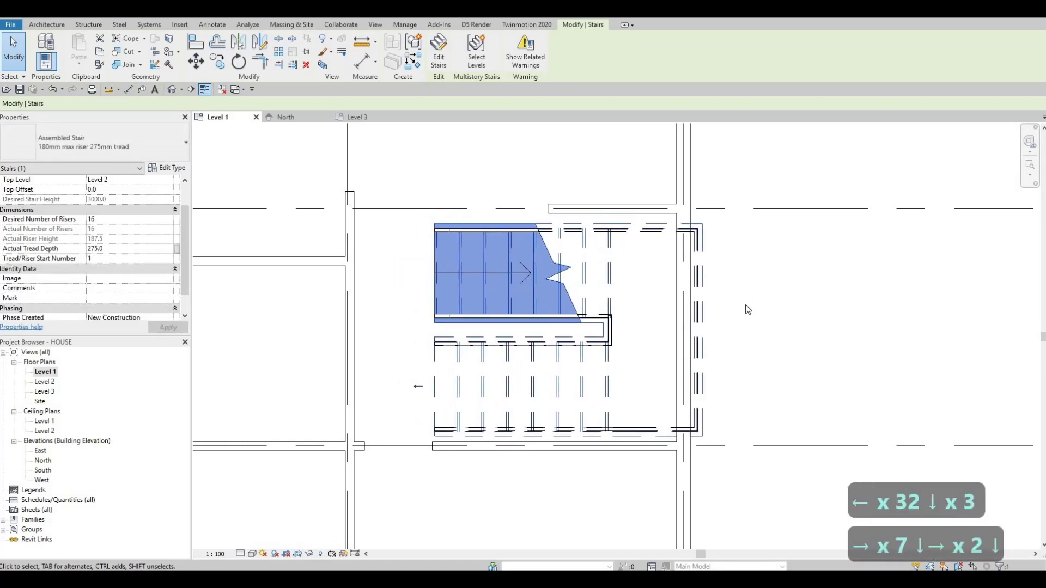
{"action": "key", "text": "Right"}
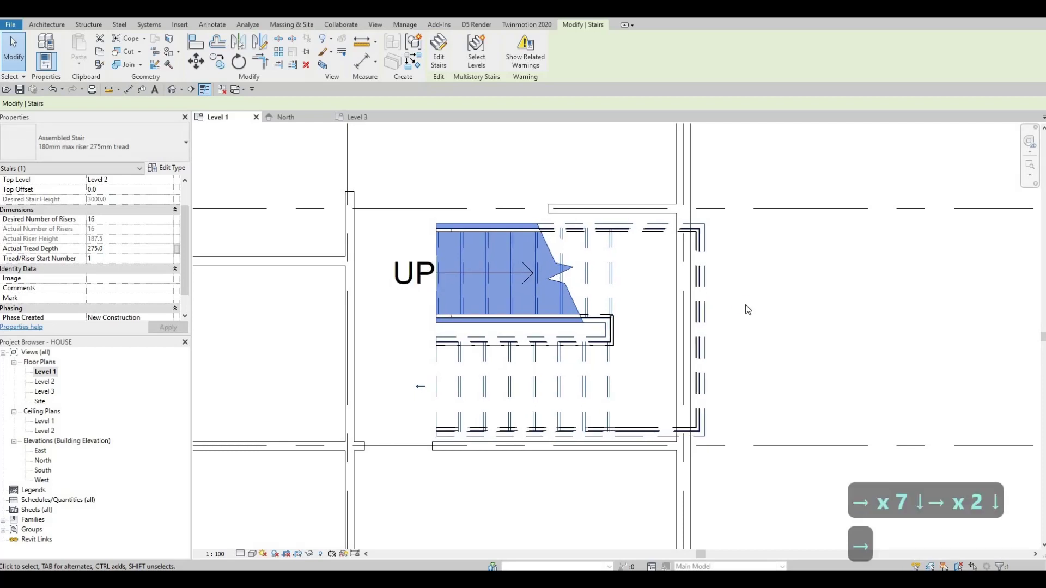
{"action": "key", "text": "Up"}
{"action": "key", "text": "Up"}
{"action": "key", "text": "Right"}
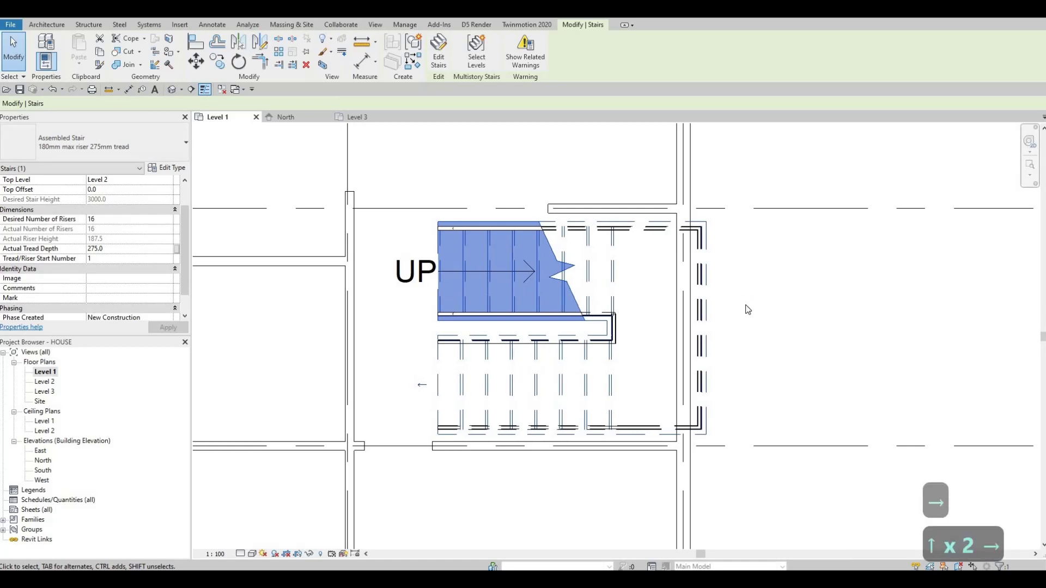
{"action": "key", "text": "Down"}
{"action": "key", "text": "Down"}
{"action": "key", "text": "Down"}
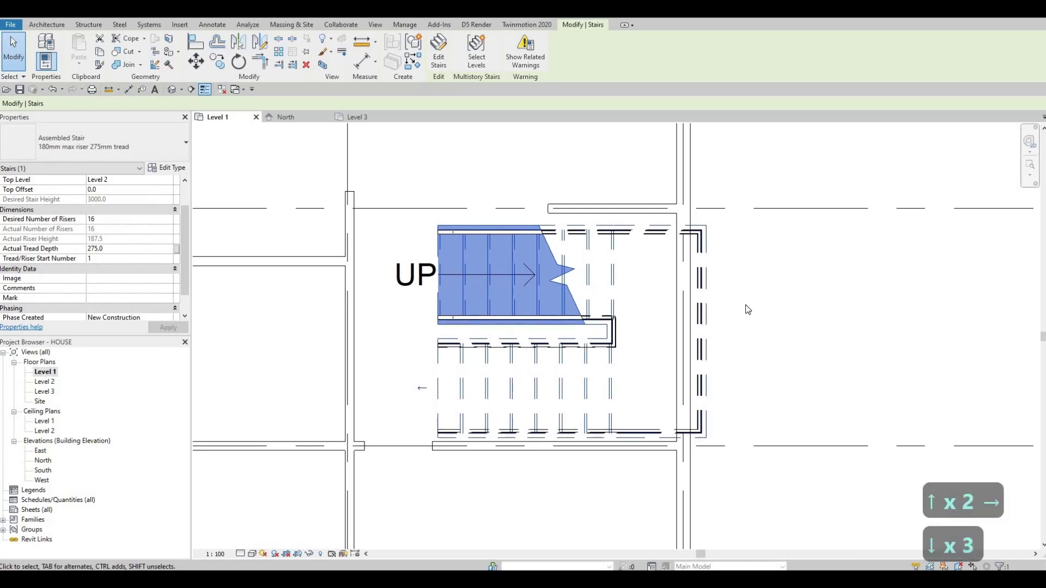
{"action": "key", "text": "Escape"}
{"action": "key", "text": "Escape"}
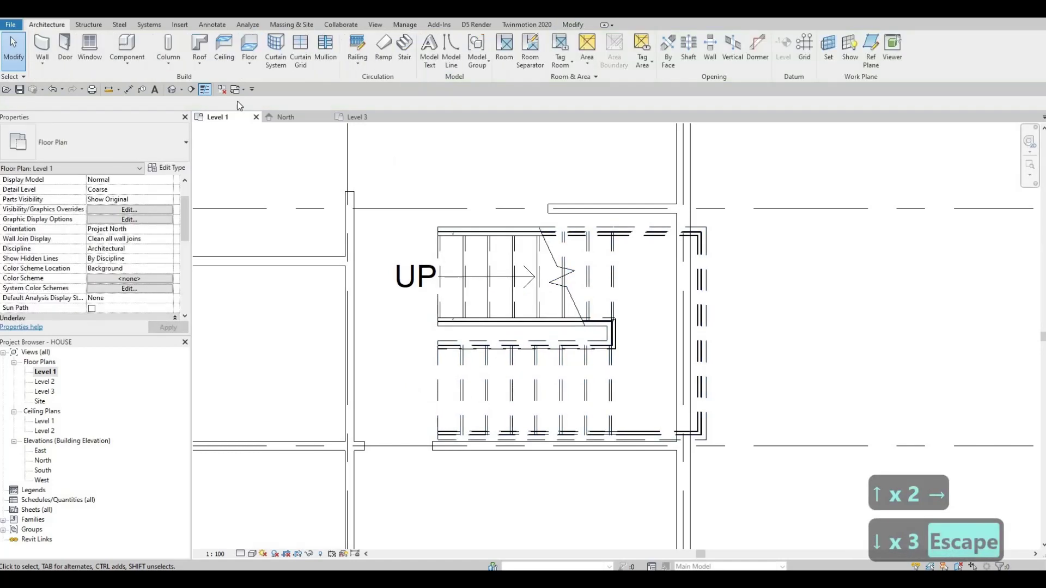
Measure the lower stair run's overall width across its stringers with an aligned dimension, without placing it.
{"action": "left_click", "coordinate": [129, 89]}
{"action": "scroll", "coordinate": [438, 425], "scroll_direction": "up", "scroll_amount": 2}
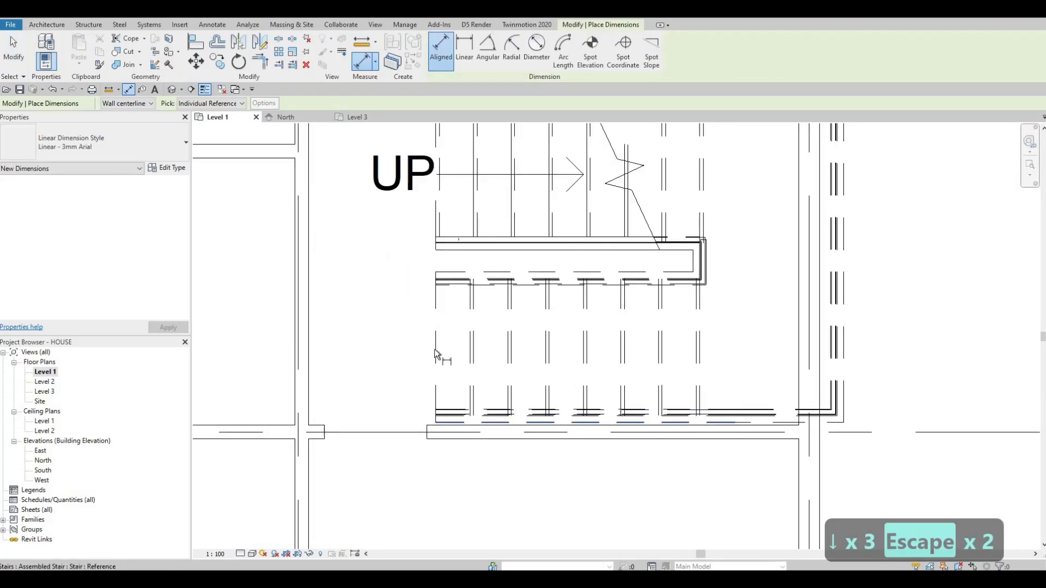
{"action": "left_click", "coordinate": [439, 422]}
{"action": "left_click", "coordinate": [417, 272]}
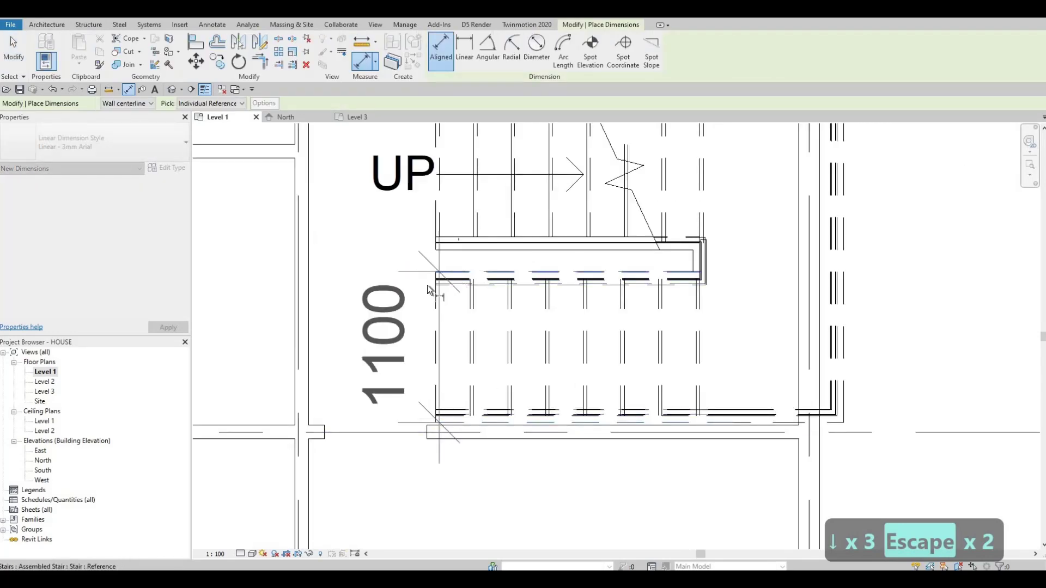
{"action": "key", "text": "Escape"}
{"action": "key", "text": "Escape"}
{"action": "scroll", "coordinate": [514, 349], "scroll_direction": "down", "scroll_amount": 3}
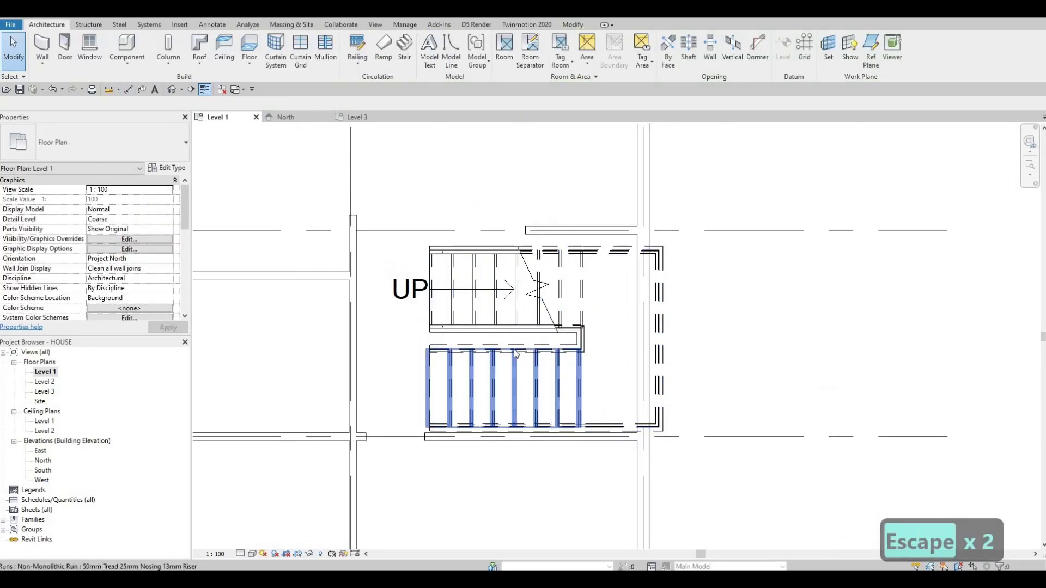
Edit the stair and pull the landing's outer edge back to the inner face of the grid 3 exterior wall.
{"action": "scroll", "coordinate": [512, 289], "scroll_direction": "up", "scroll_amount": 2}
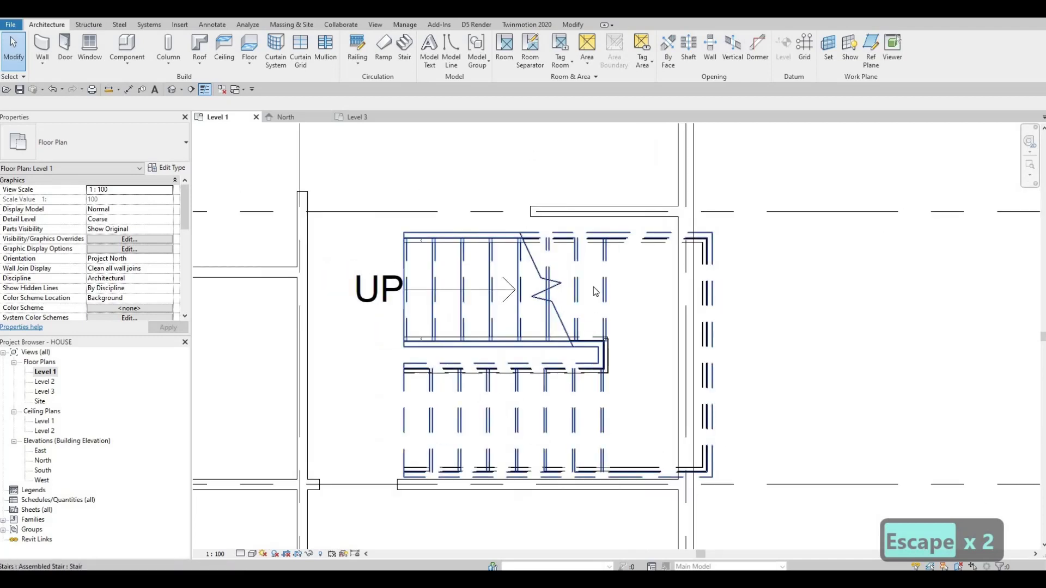
{"action": "left_click", "coordinate": [581, 296]}
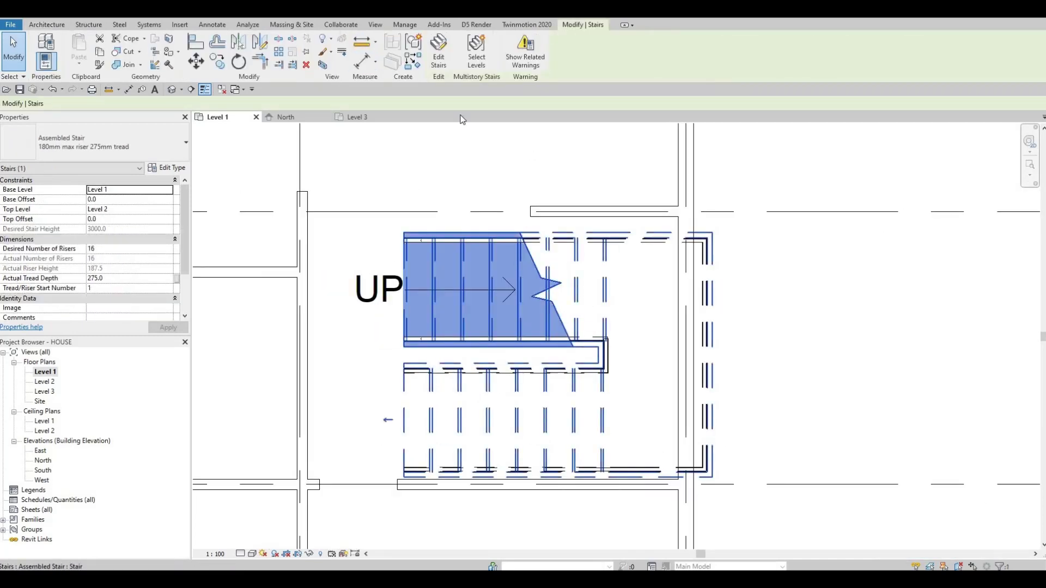
{"action": "double_click", "coordinate": [588, 234]}
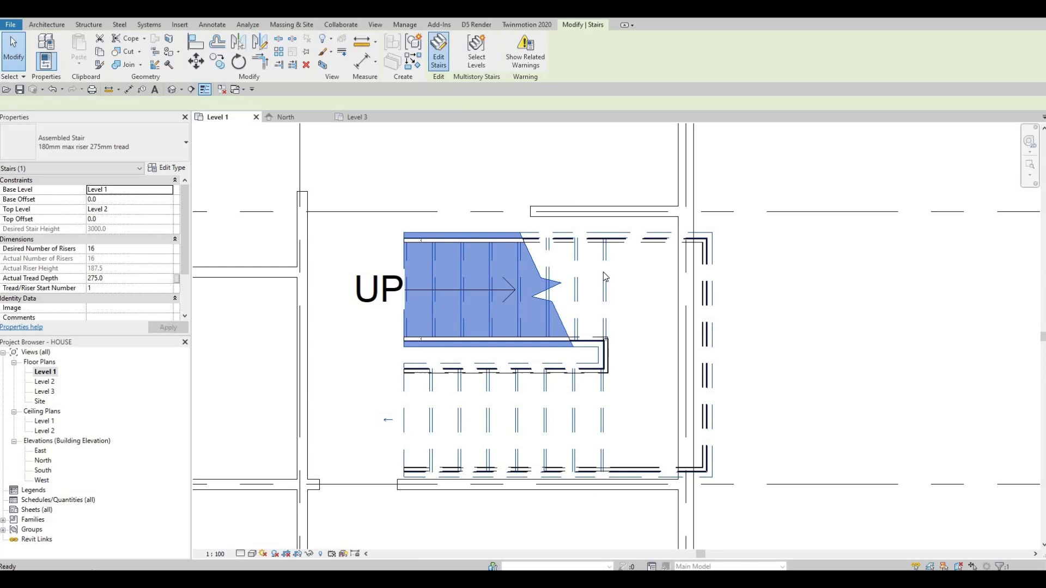
{"action": "left_click", "coordinate": [706, 288]}
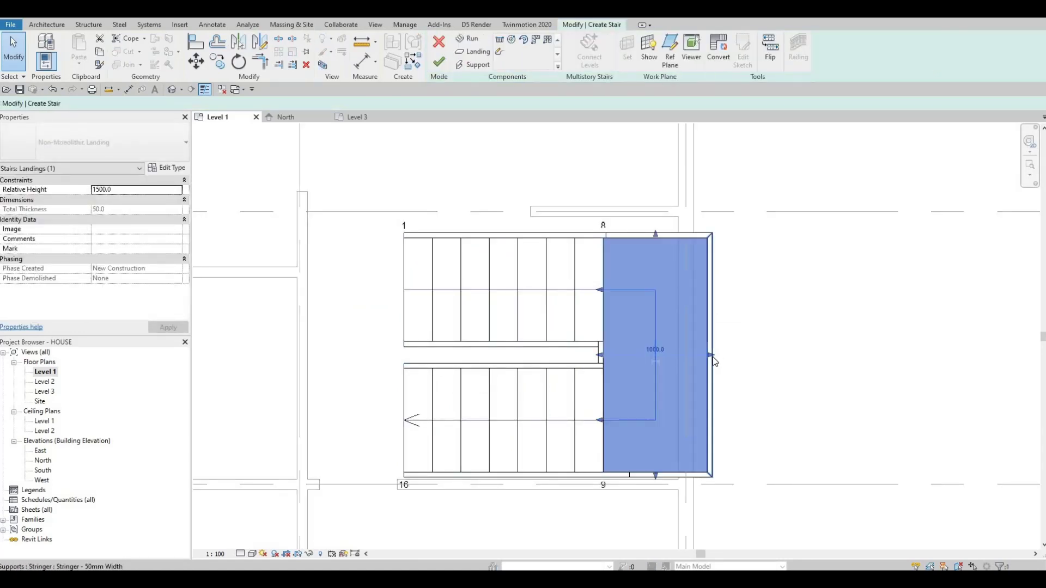
{"action": "left_click_drag", "start_coordinate": [685, 356], "coordinate": [678, 354]}
{"action": "key", "text": "Escape"}
{"action": "key", "text": "Escape"}
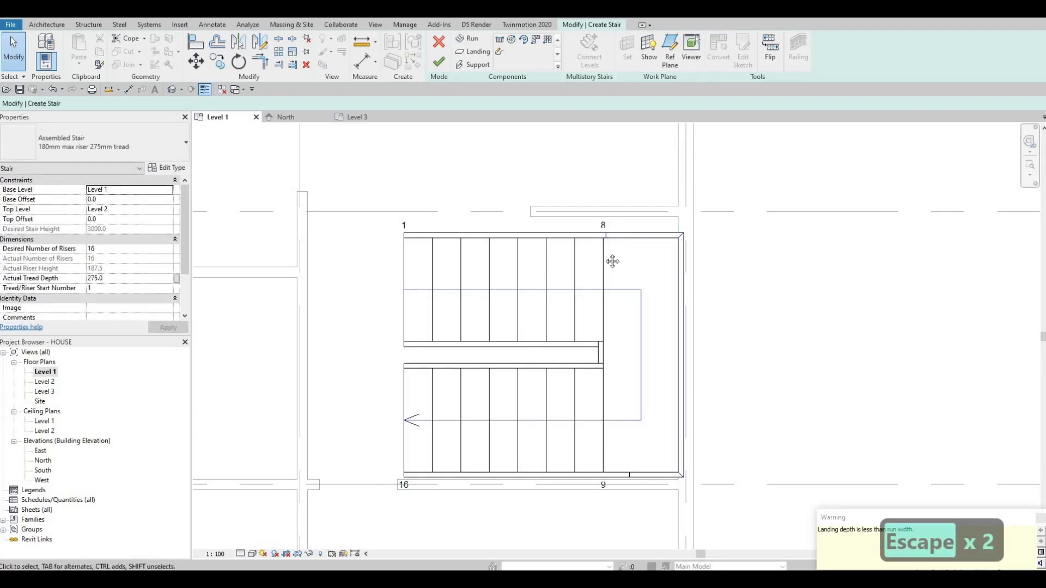
Set the width of the upper stair run, the one starting at riser 1, to 1050 mm.
{"action": "middle_click_drag", "start_coordinate": [585, 248], "coordinate": [583, 268]}
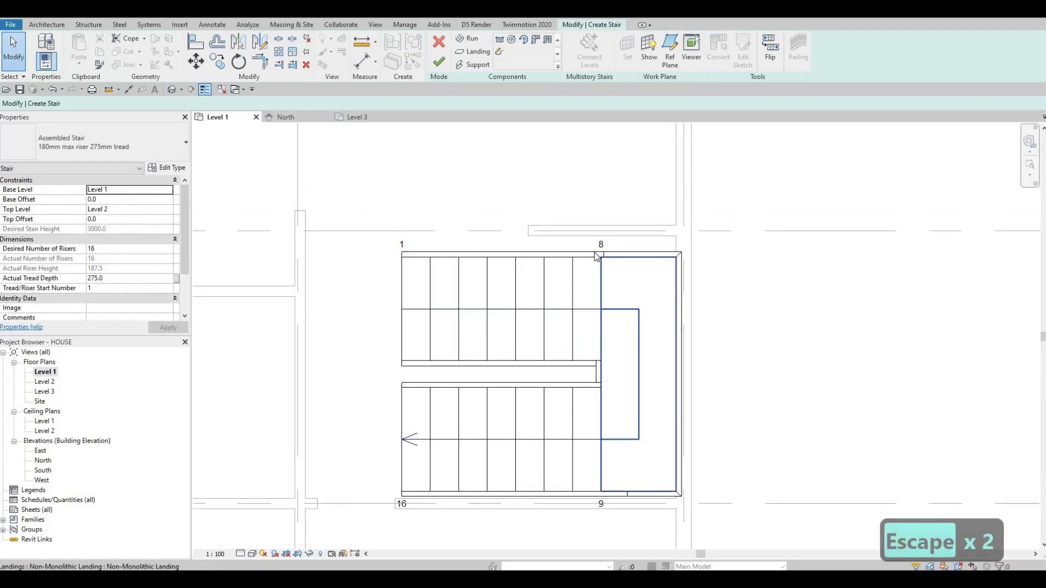
{"action": "left_click", "coordinate": [567, 259]}
{"action": "key", "text": "Escape"}
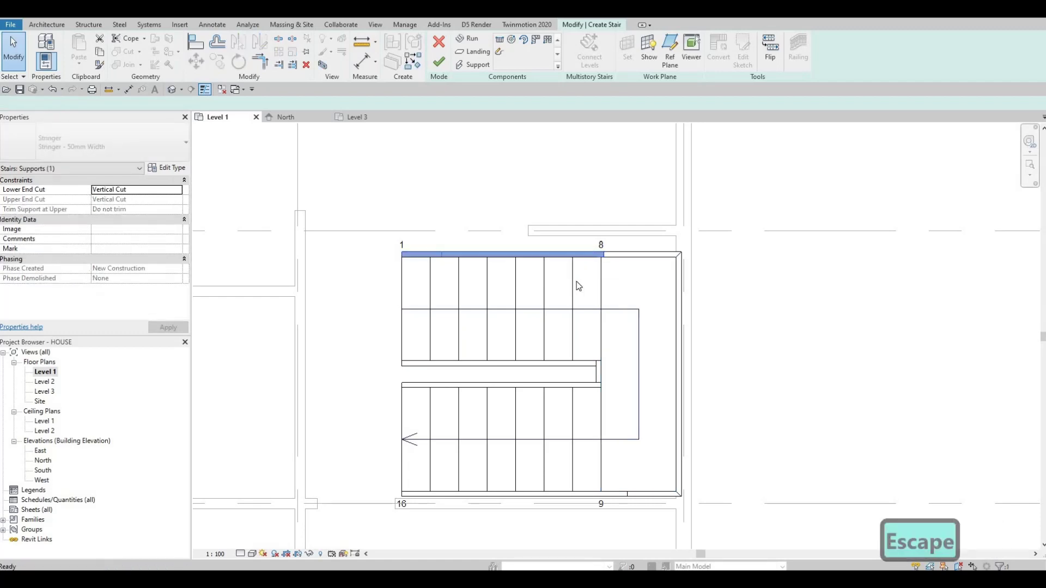
{"action": "left_click", "coordinate": [555, 276]}
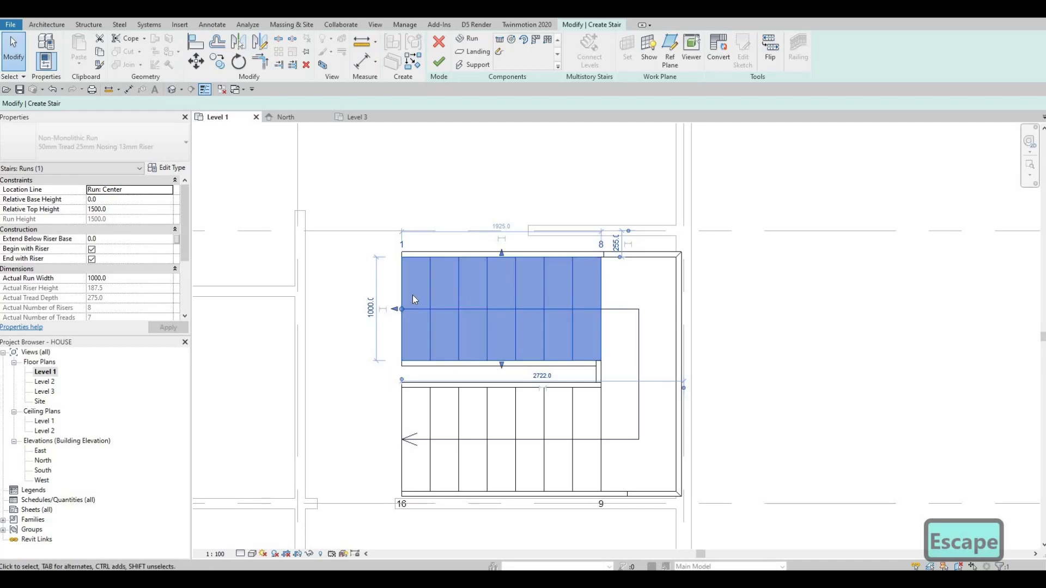
{"action": "left_click", "coordinate": [371, 310]}
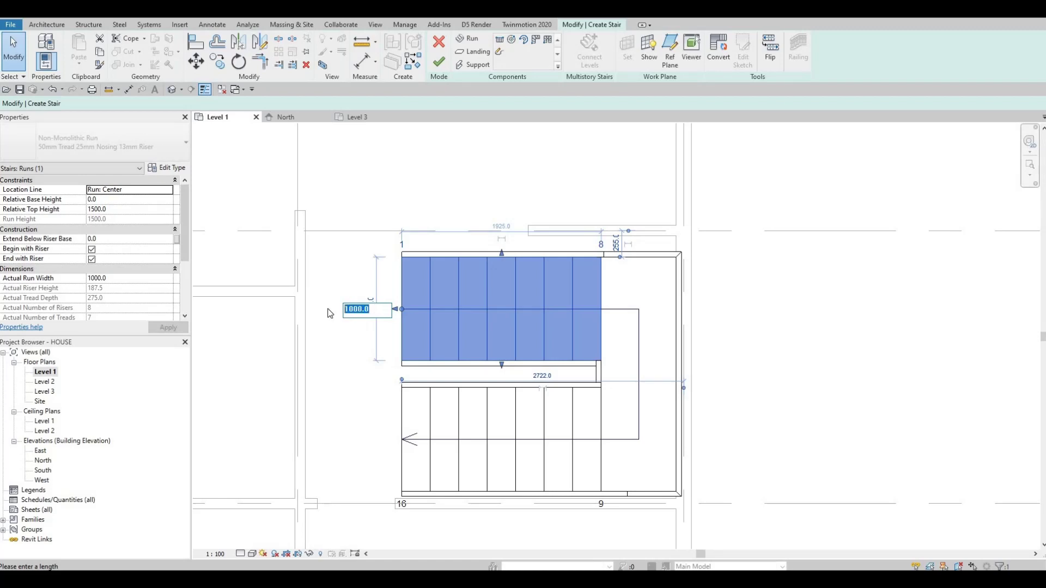
{"action": "type", "text": "150"}
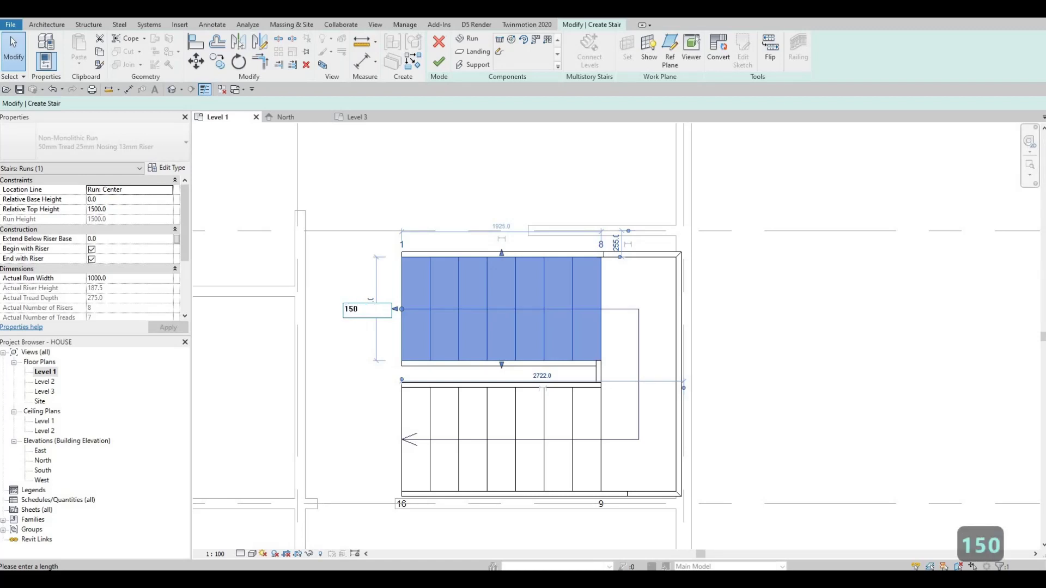
{"action": "key", "text": "BackSpace"}
{"action": "key", "text": "BackSpace"}
{"action": "key", "text": "BackSpace"}
{"action": "type", "text": "1050"}
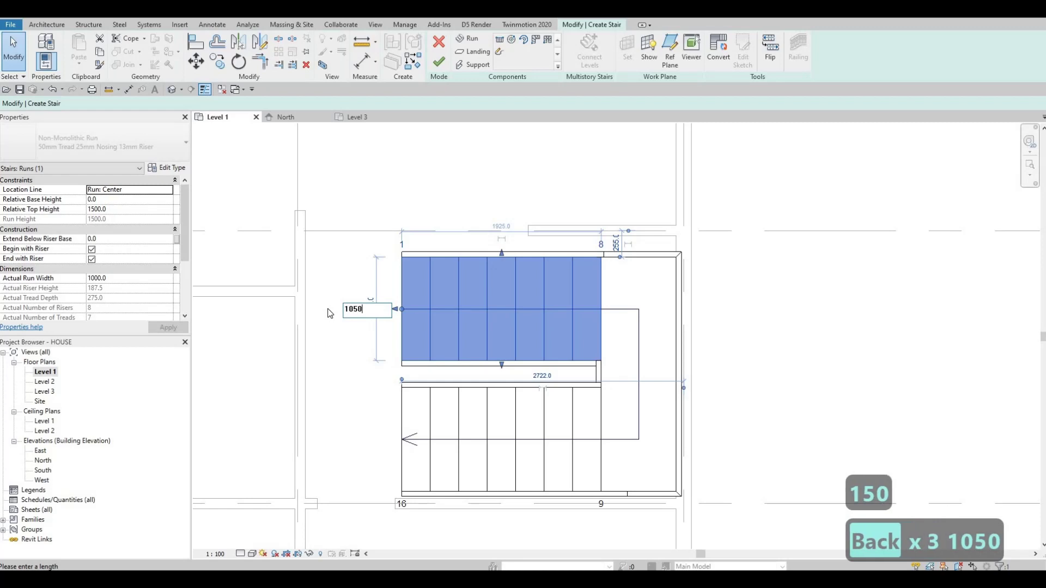
{"action": "key", "text": "Return"}
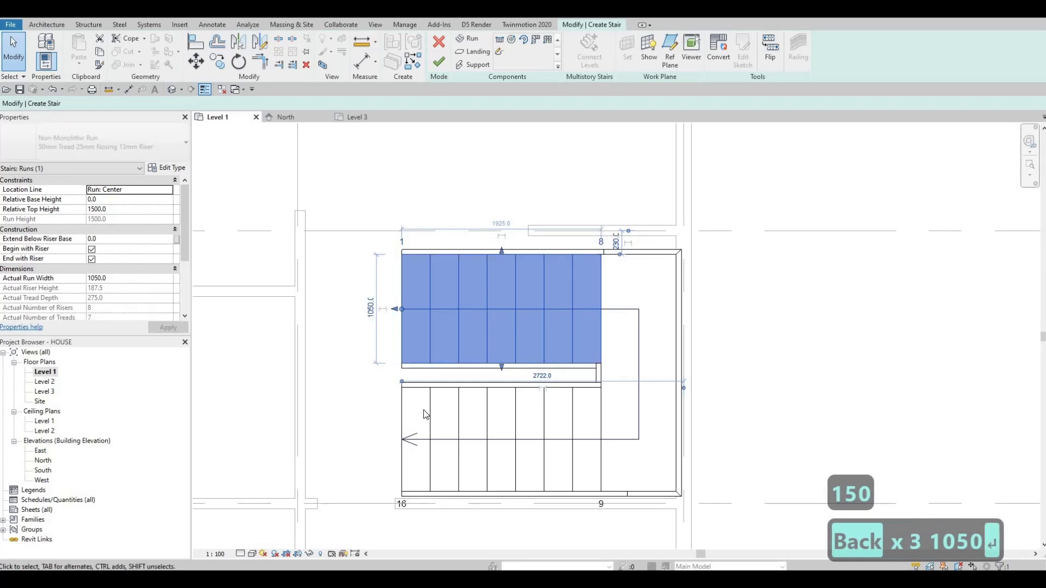
Try to widen the lower stair run to about 1070 mm toward the grid C wall, and undo it.
{"action": "left_click", "coordinate": [414, 424]}
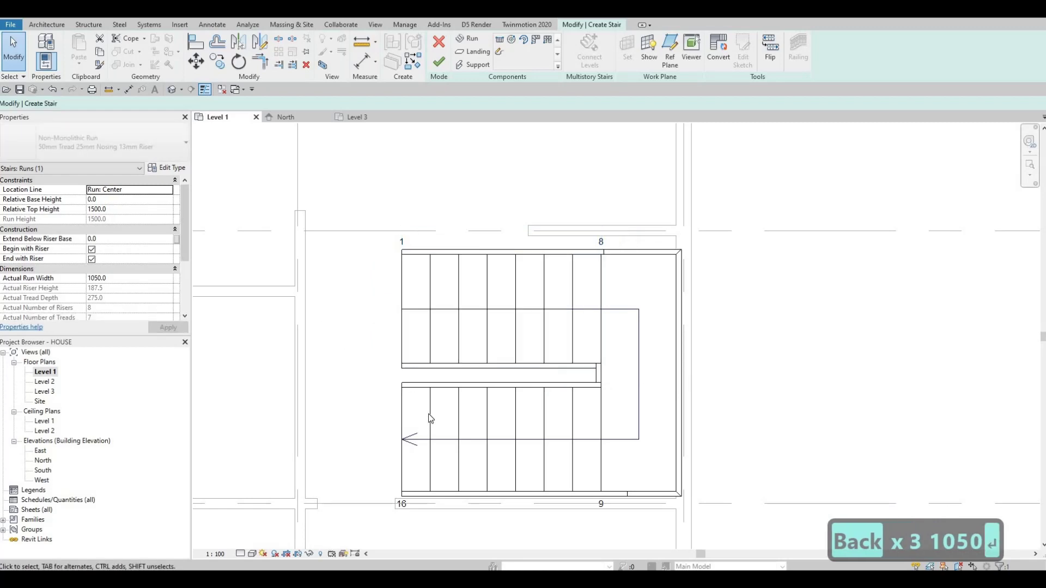
{"action": "left_click", "coordinate": [455, 431]}
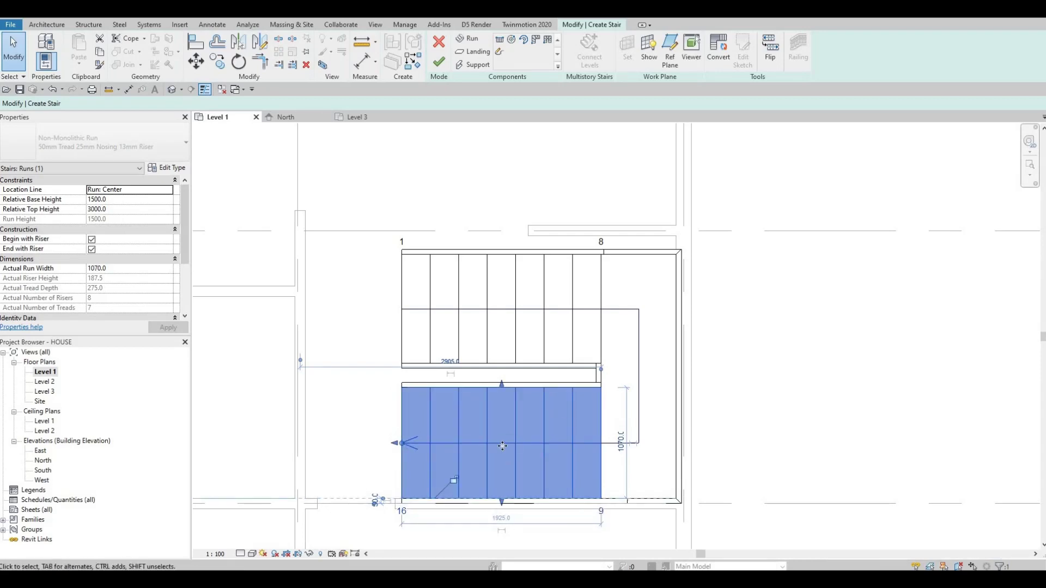
{"action": "key", "text": "ctrl+z"}
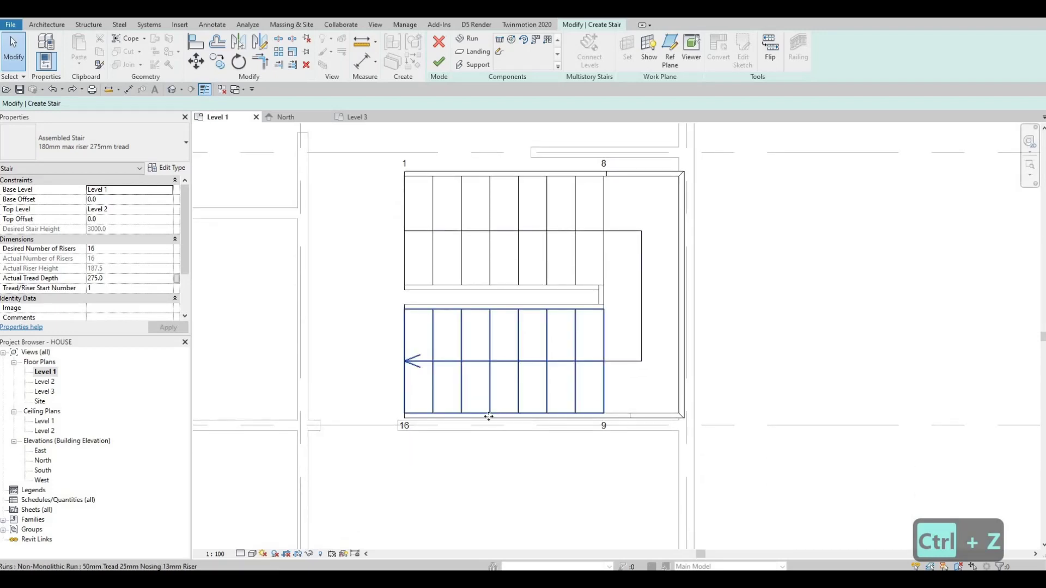
{"action": "left_click", "coordinate": [488, 417]}
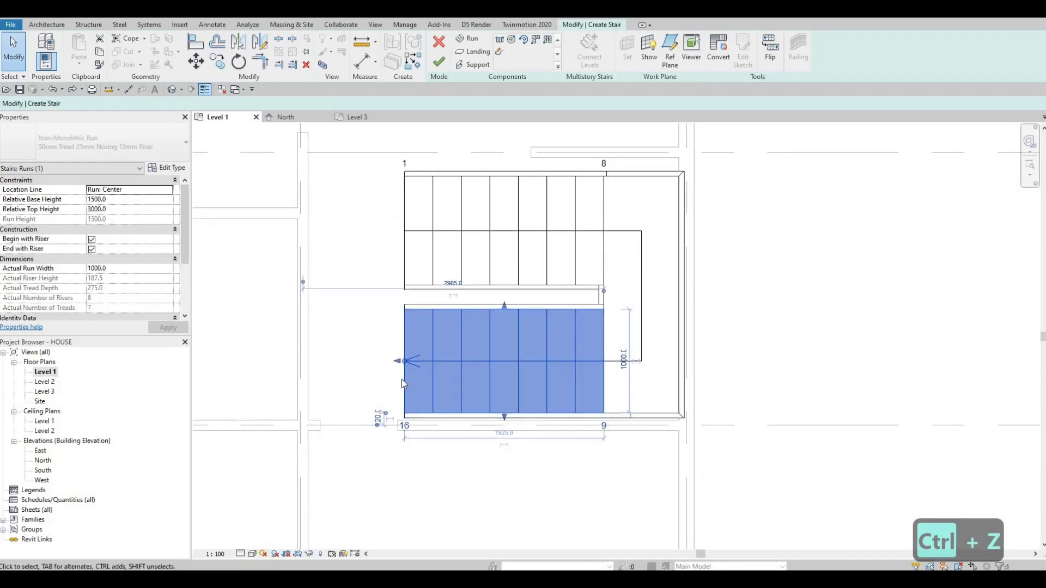
{"action": "key", "text": "Escape"}
{"action": "left_click", "coordinate": [410, 319]}
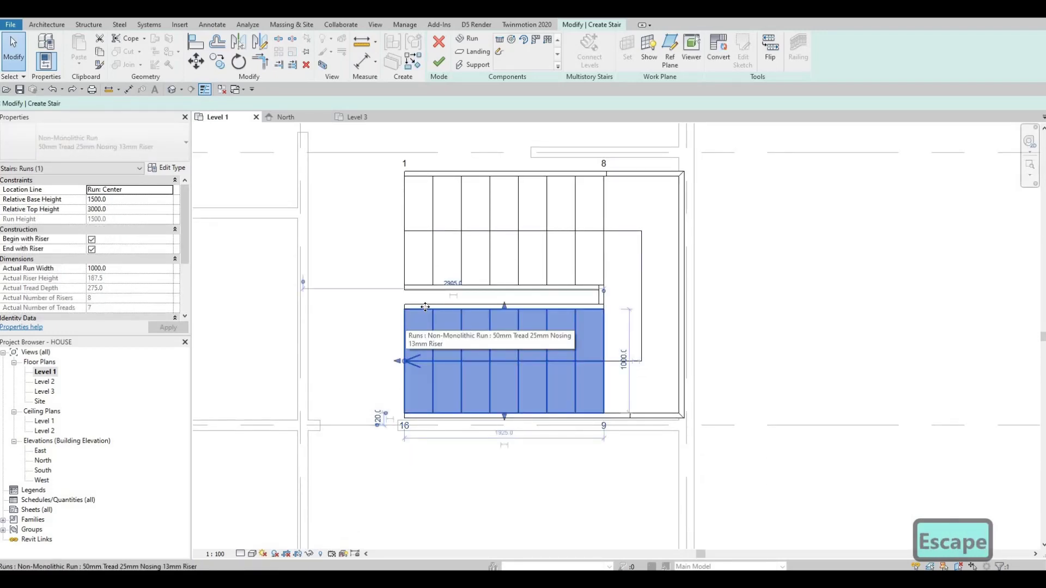
{"action": "key", "text": "Tab"}
{"action": "key", "text": "Tab"}
{"action": "key", "text": "Escape"}
{"action": "key", "text": "Escape"}
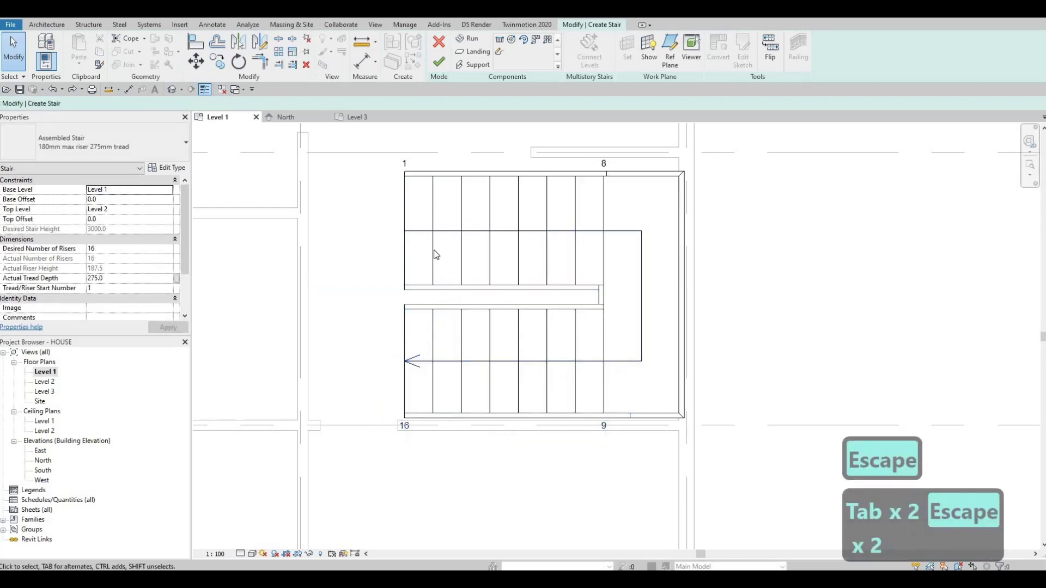
{"action": "left_click", "coordinate": [427, 256]}
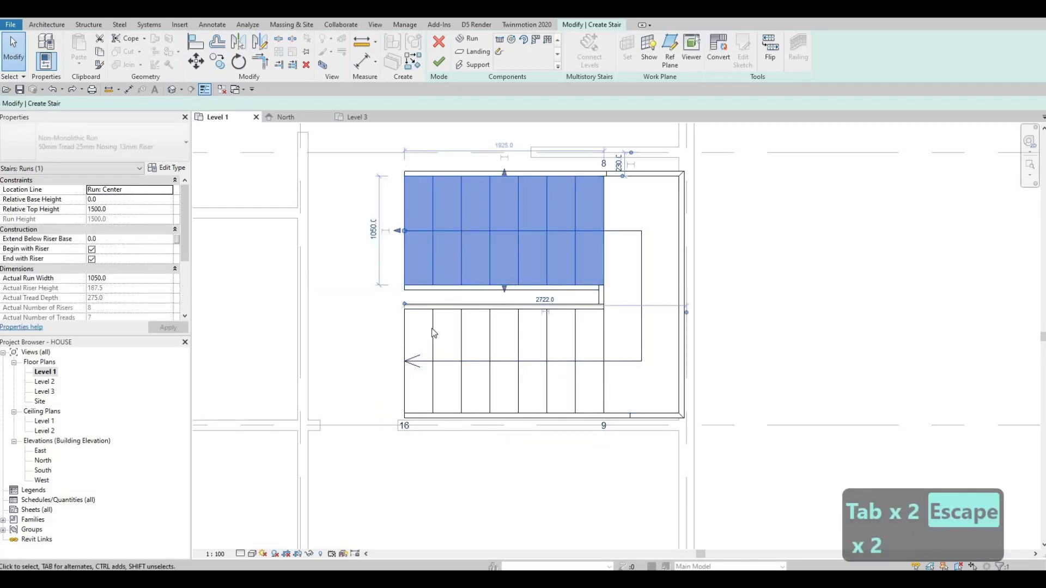
{"action": "key", "text": "Escape"}
{"action": "left_click", "coordinate": [420, 353]}
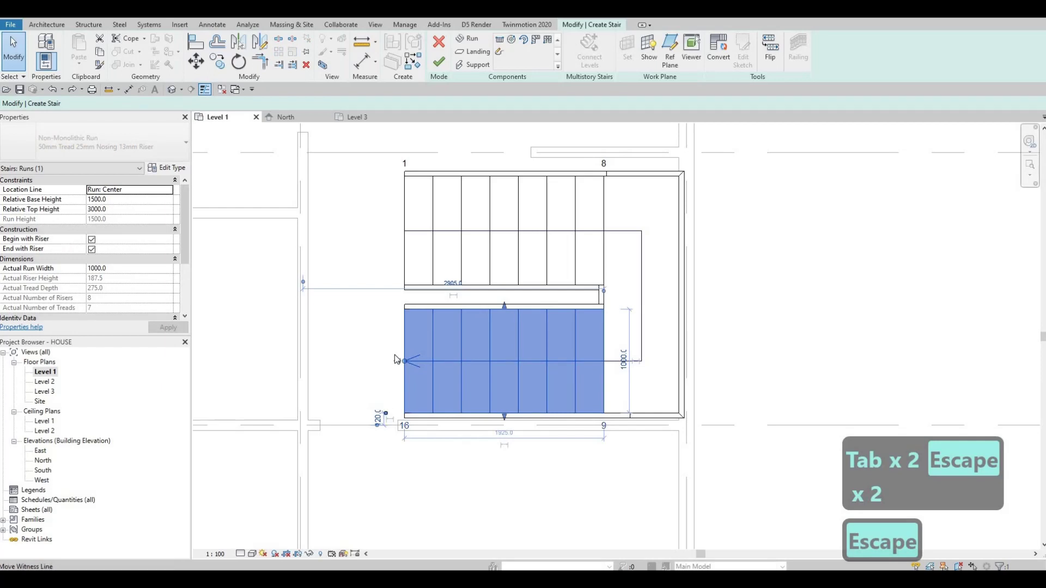
{"action": "scroll", "coordinate": [380, 425], "scroll_direction": "up", "scroll_amount": 3}
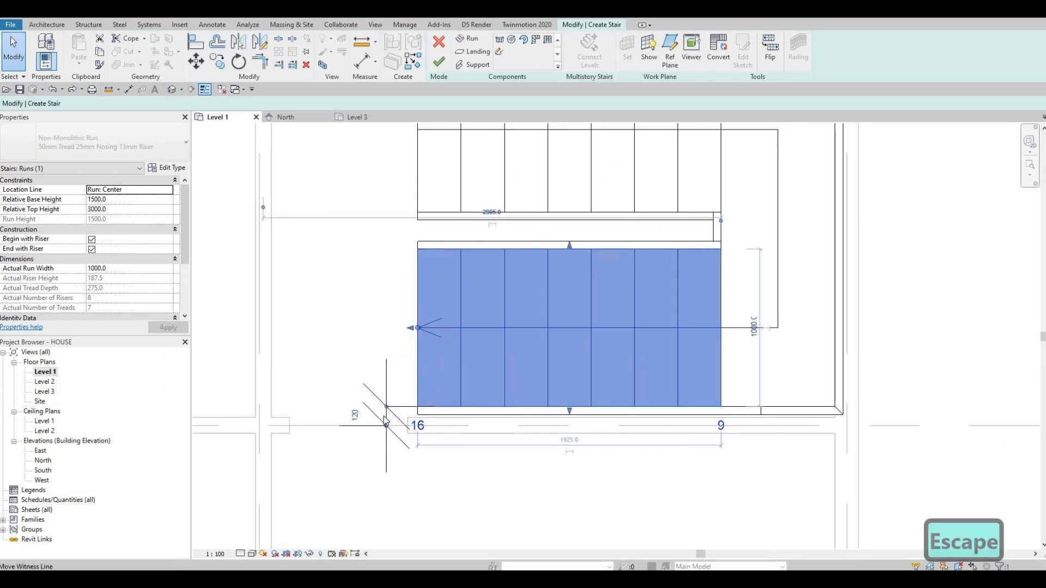
{"action": "key", "text": "Escape"}
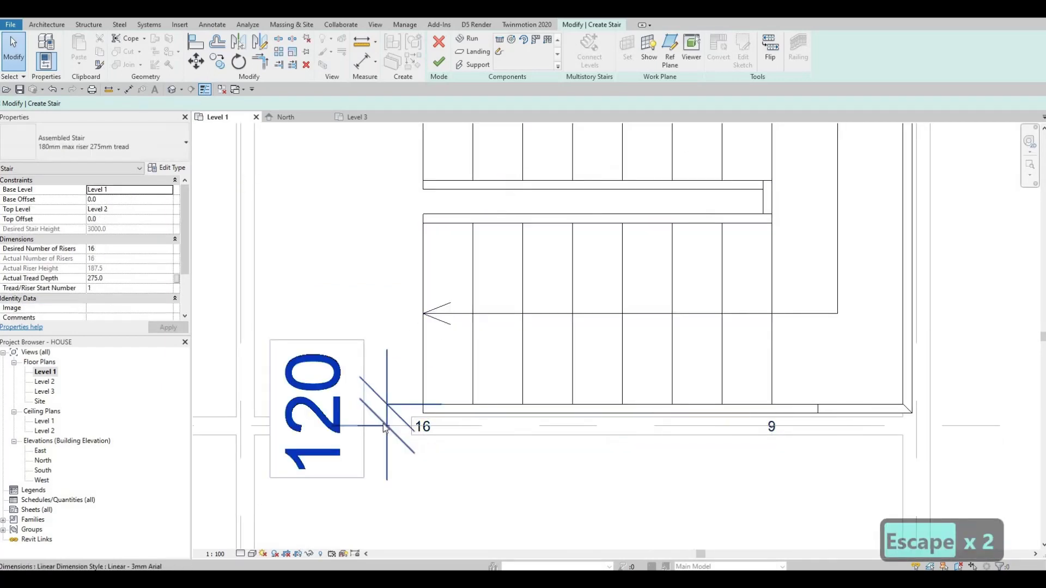
{"action": "key", "text": "ctrl+z"}
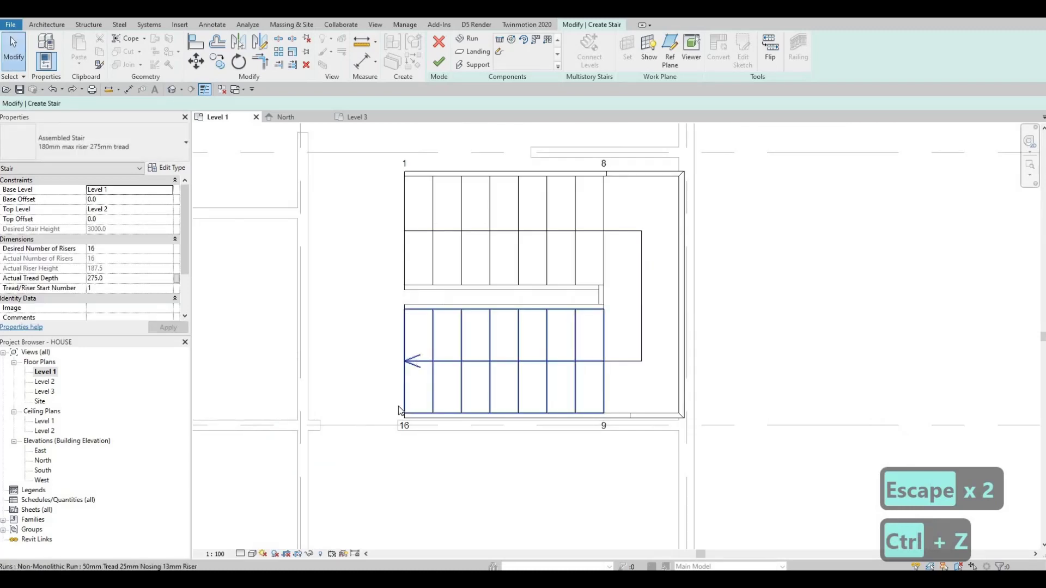
{"action": "left_click", "coordinate": [395, 408]}
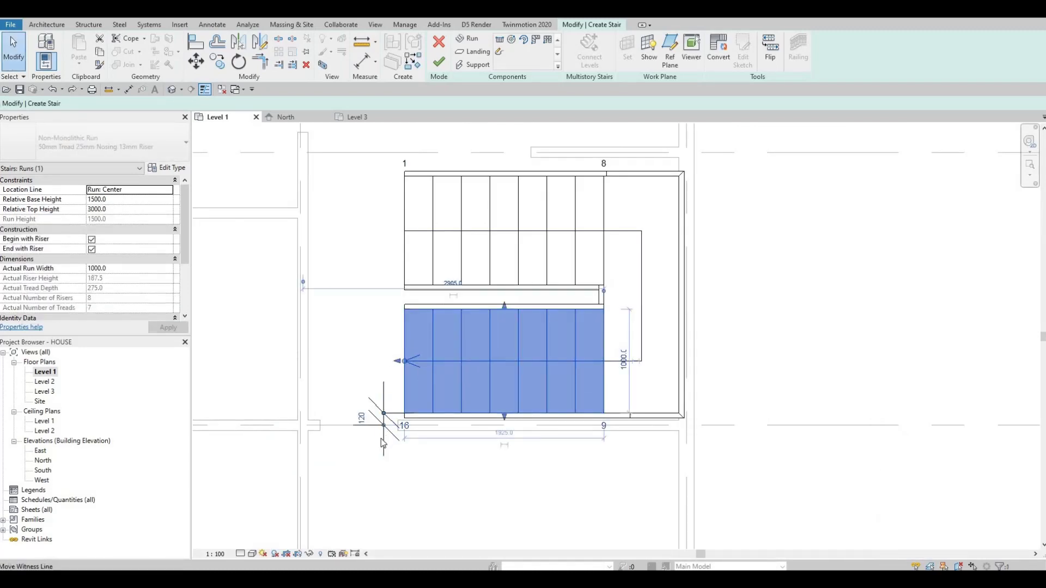
{"action": "key", "text": "ctrl+z"}
Select the lower stair run and move its temporary dimension's witness lines from grid C onto the run's two long edges.
{"action": "scroll", "coordinate": [371, 449], "scroll_direction": "up", "scroll_amount": 2}
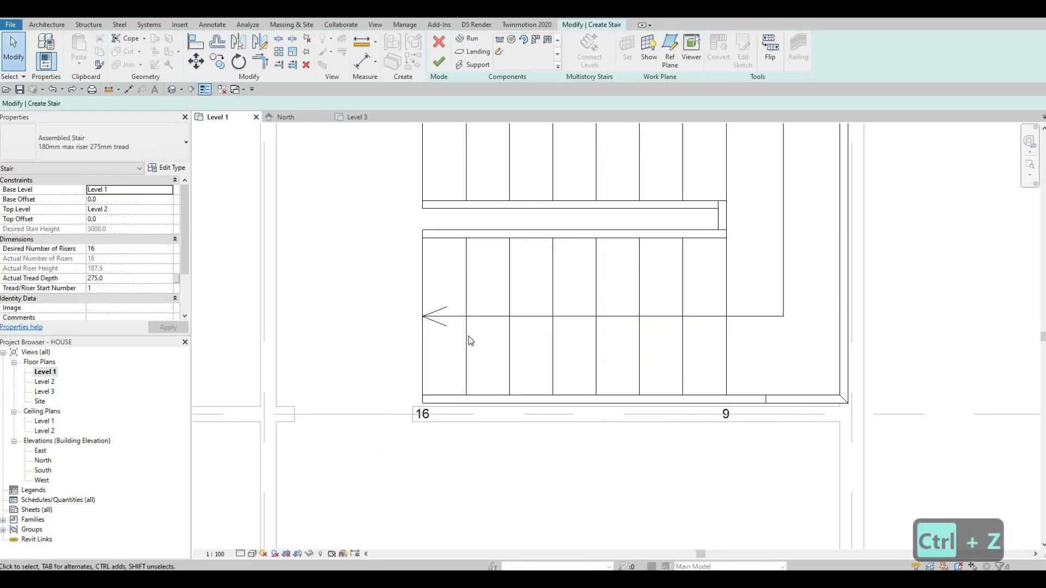
{"action": "left_click", "coordinate": [401, 413]}
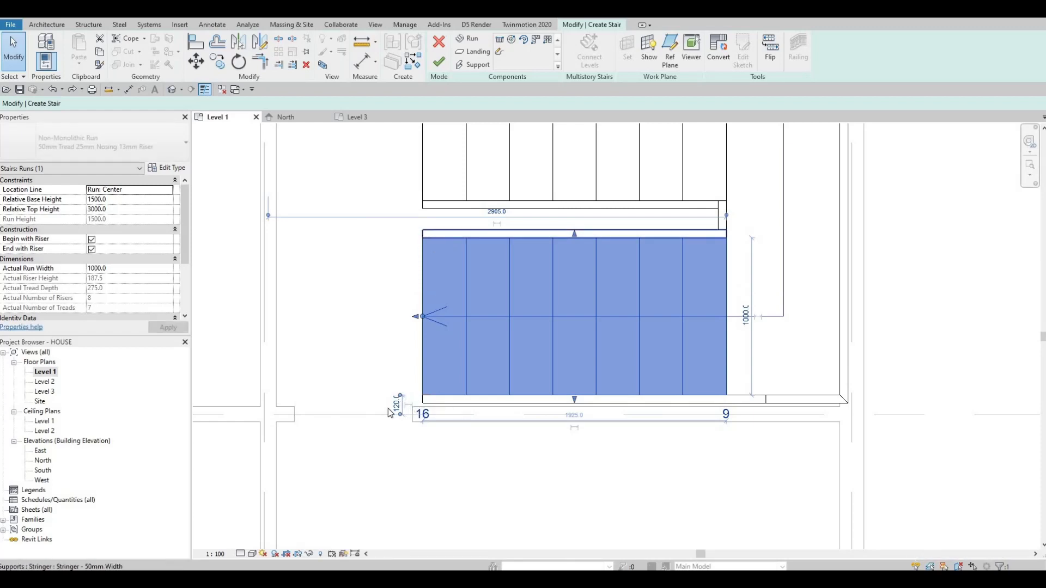
{"action": "scroll", "coordinate": [395, 406], "scroll_direction": "up", "scroll_amount": 4}
{"action": "left_click_drag", "start_coordinate": [406, 374], "coordinate": [410, 152]}
{"action": "left_click_drag", "start_coordinate": [491, 132], "coordinate": [505, 234]}
{"action": "middle_click_drag", "start_coordinate": [501, 177], "coordinate": [485, 362]}
{"action": "left_click_drag", "start_coordinate": [505, 234], "coordinate": [499, 241]}
{"action": "middle_click_drag", "start_coordinate": [505, 234], "coordinate": [478, 424]}
{"action": "scroll", "coordinate": [499, 241], "scroll_direction": "down", "scroll_amount": 2}
{"action": "left_click_drag", "start_coordinate": [499, 240], "coordinate": [557, 264]}
{"action": "middle_click_drag", "start_coordinate": [447, 519], "coordinate": [435, 434]}
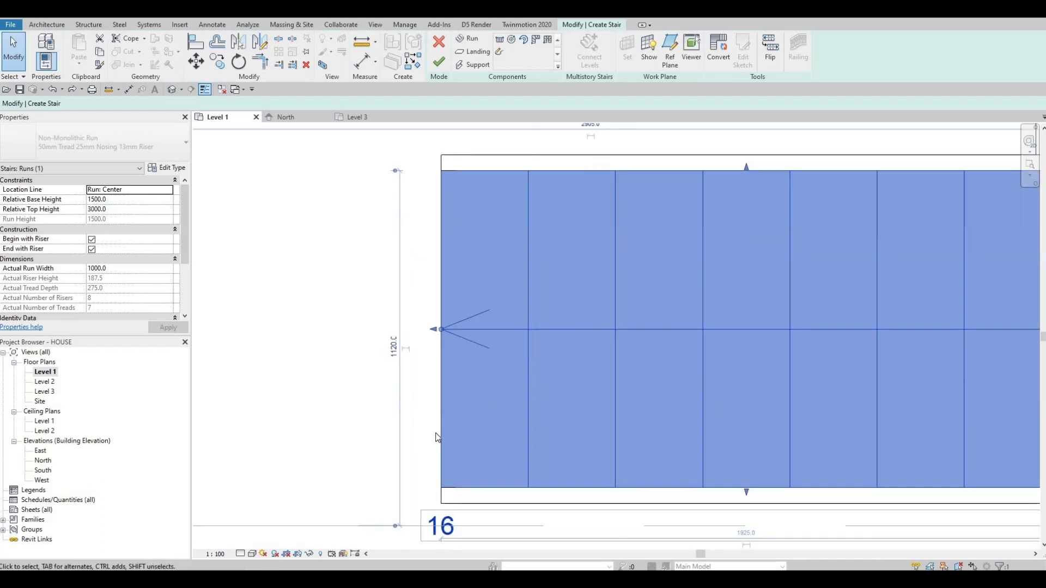
{"action": "scroll", "coordinate": [435, 438], "scroll_direction": "down", "scroll_amount": 1}
{"action": "scroll", "coordinate": [435, 440], "scroll_direction": "up", "scroll_amount": 1}
{"action": "left_click_drag", "start_coordinate": [483, 406], "coordinate": [495, 406]}
Try to set the lower run's width to 1050 mm through the relocated temporary dimension, and deselect the run.
{"action": "left_click", "coordinate": [494, 406]}
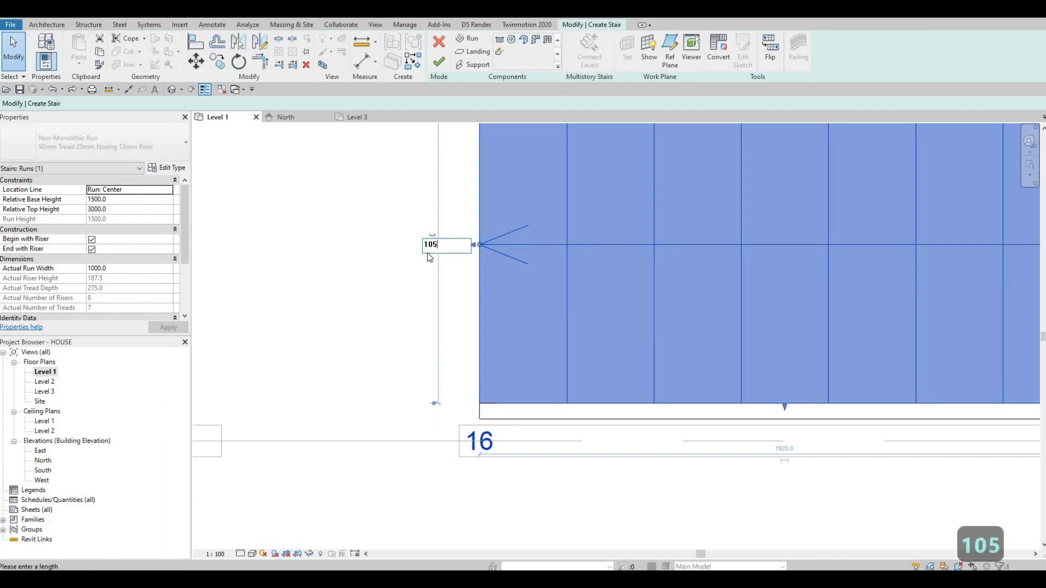
{"action": "type", "text": "0"}
{"action": "key", "text": "Return"}
{"action": "scroll", "coordinate": [429, 254], "scroll_direction": "down", "scroll_amount": 1}
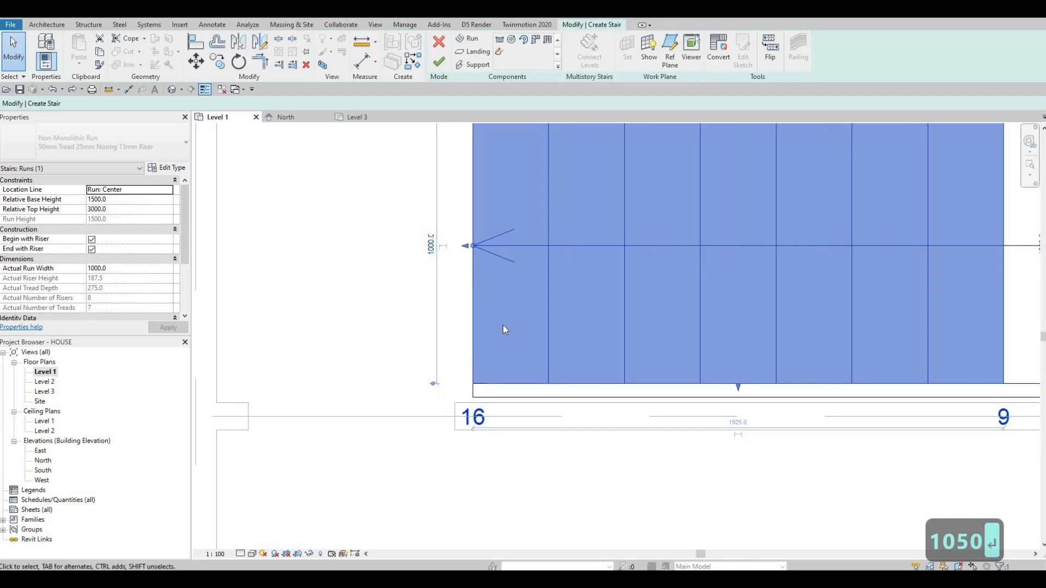
{"action": "scroll", "coordinate": [502, 330], "scroll_direction": "down", "scroll_amount": 2}
{"action": "middle_click_drag", "start_coordinate": [470, 318], "coordinate": [464, 319]}
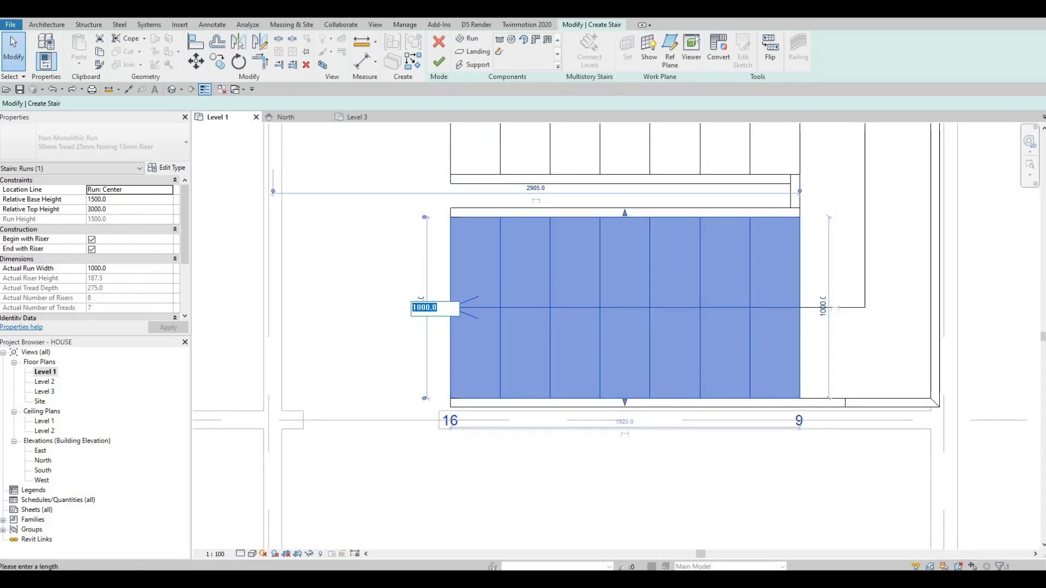
{"action": "type", "text": "1050"}
{"action": "key", "text": "Return"}
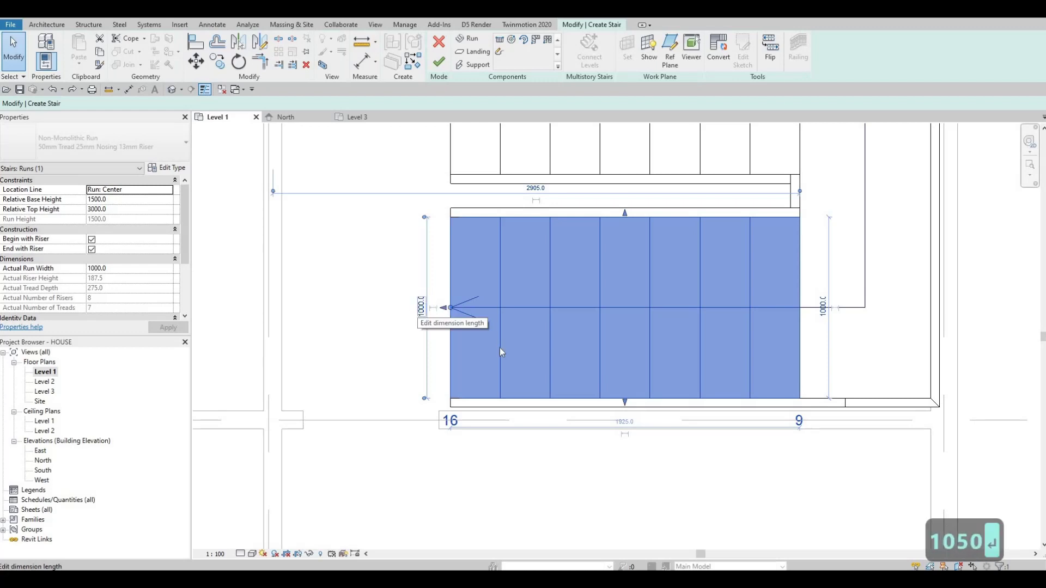
{"action": "key", "text": "Escape"}
{"action": "key", "text": "Escape"}
Set the lower stair run's width to 1050 mm through its own width dimension beside the landing.
{"action": "scroll", "coordinate": [518, 297], "scroll_direction": "down", "scroll_amount": 2}
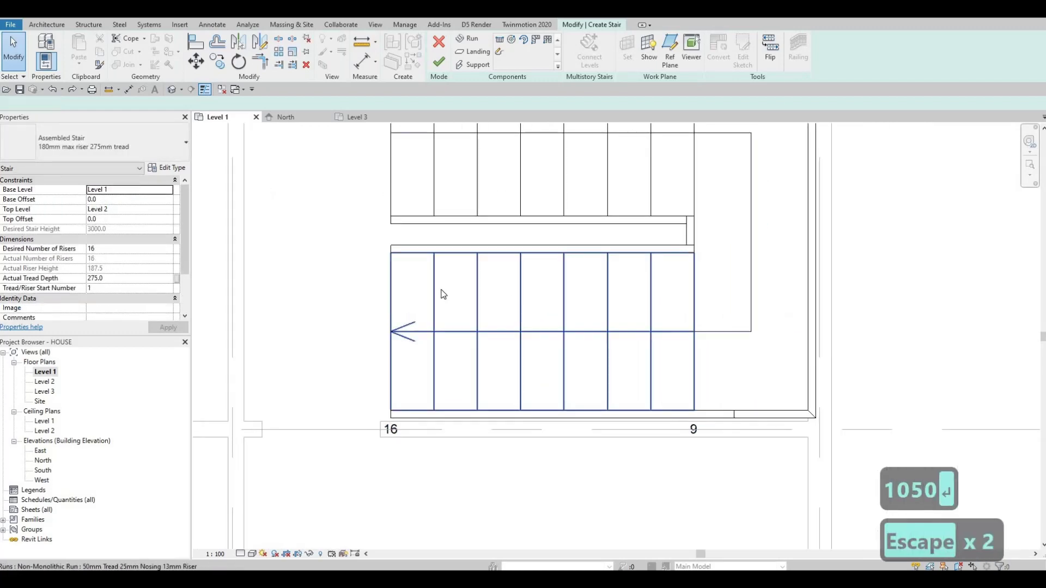
{"action": "left_click", "coordinate": [445, 294]}
{"action": "scroll", "coordinate": [534, 283], "scroll_direction": "up", "scroll_amount": 2}
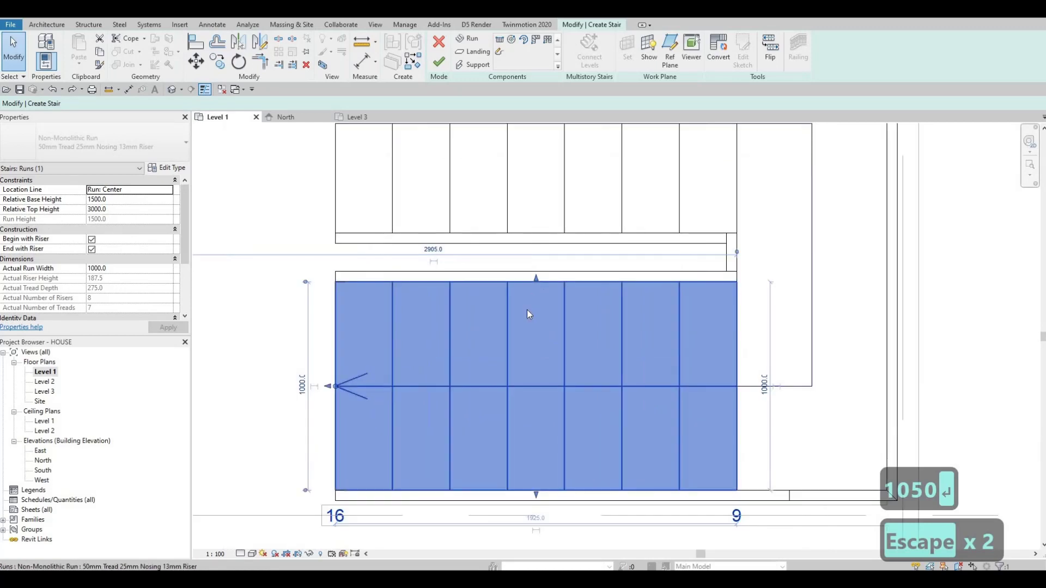
{"action": "middle_click_drag", "start_coordinate": [804, 364], "coordinate": [808, 299]}
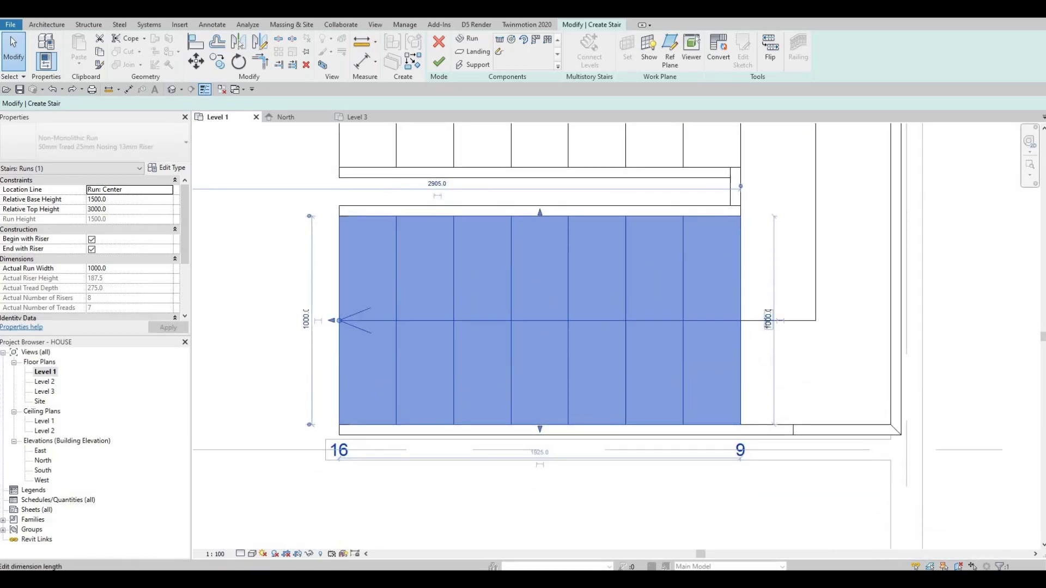
{"action": "left_click", "coordinate": [765, 322]}
{"action": "type", "text": "1050"}
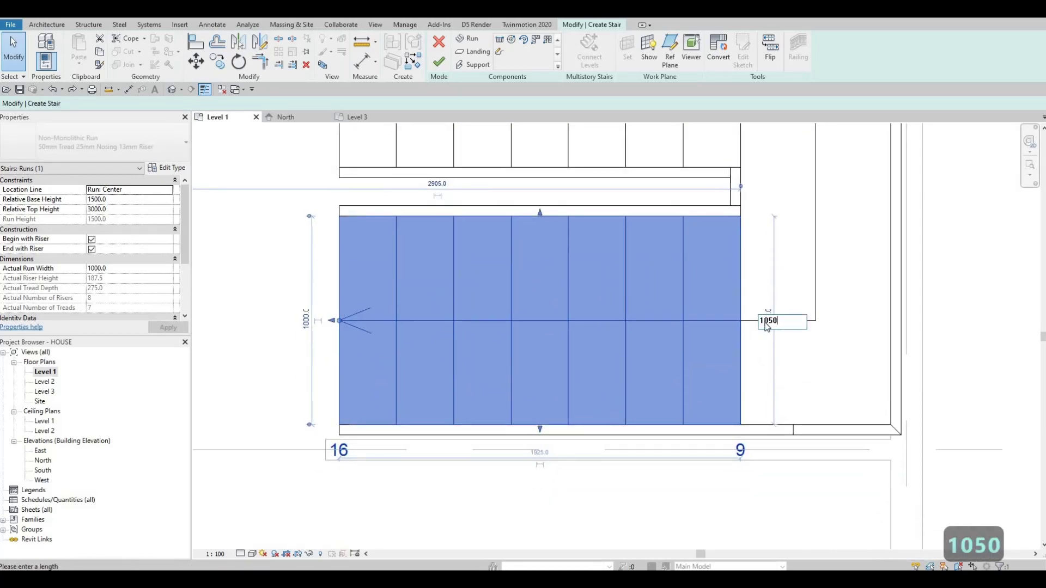
{"action": "key", "text": "Return"}
{"action": "key", "text": "Escape"}
{"action": "key", "text": "Escape"}
Examine how both stair runs and the landing fit against the surrounding walls.
{"action": "scroll", "coordinate": [765, 323], "scroll_direction": "down", "scroll_amount": 2}
{"action": "middle_click_drag", "start_coordinate": [757, 385], "coordinate": [701, 494]}
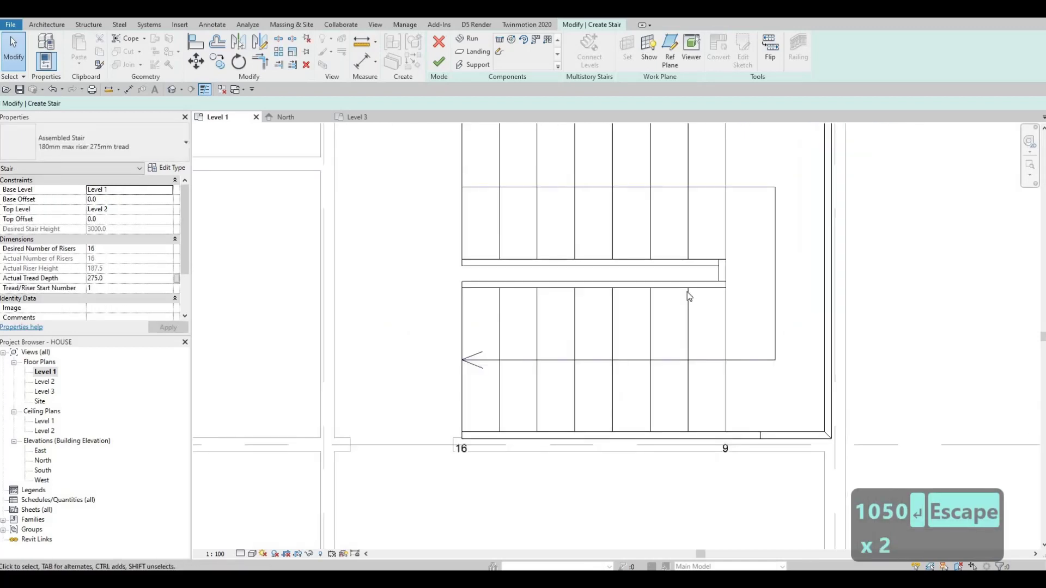
{"action": "scroll", "coordinate": [731, 163], "scroll_direction": "down", "scroll_amount": 2}
{"action": "middle_click_drag", "start_coordinate": [731, 164], "coordinate": [688, 296]}
{"action": "scroll", "coordinate": [692, 267], "scroll_direction": "up", "scroll_amount": 2}
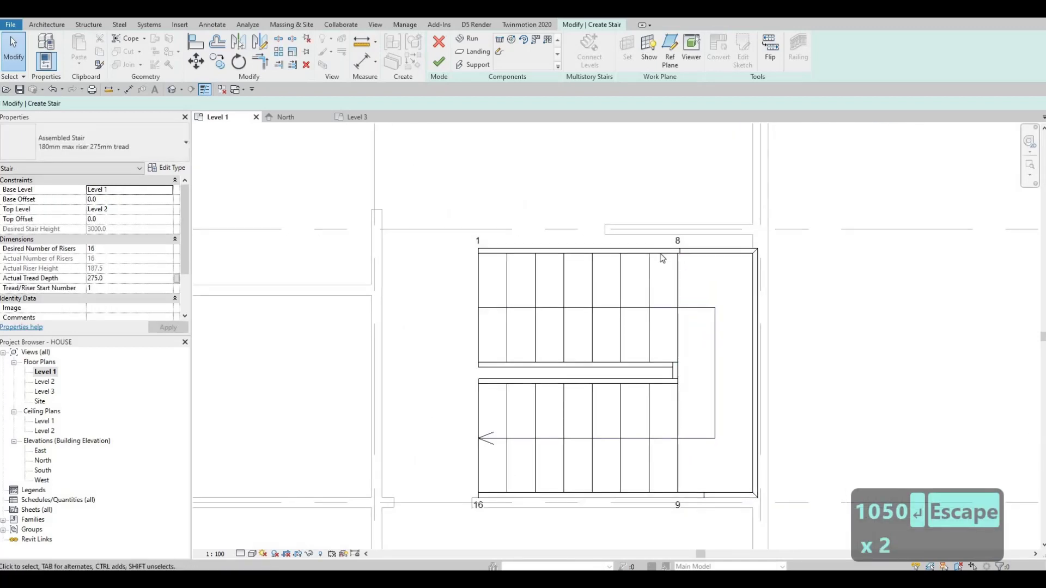
{"action": "scroll", "coordinate": [705, 352], "scroll_direction": "down", "scroll_amount": 3}
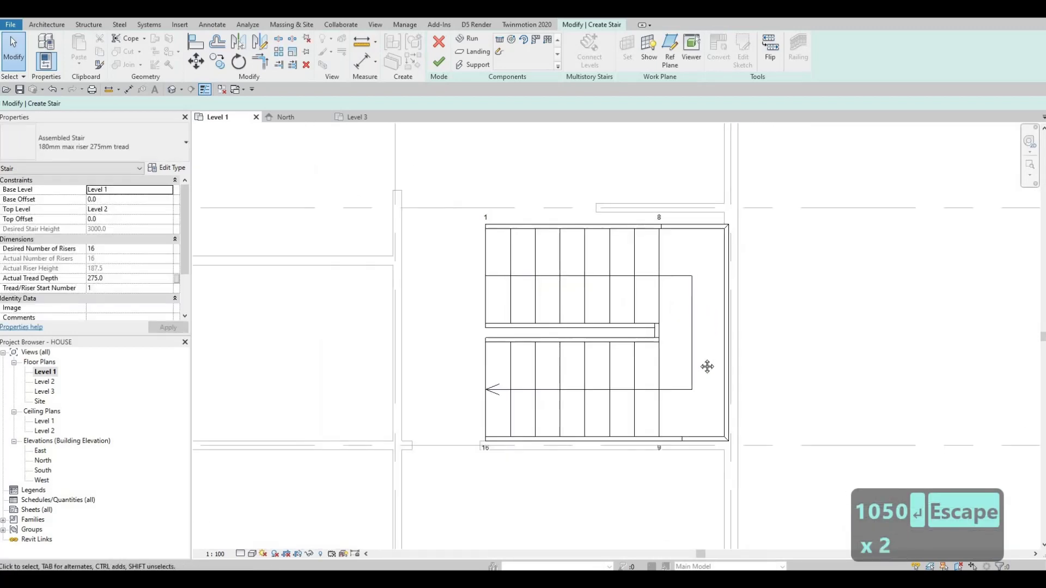
{"action": "scroll", "coordinate": [651, 286], "scroll_direction": "up", "scroll_amount": 1}
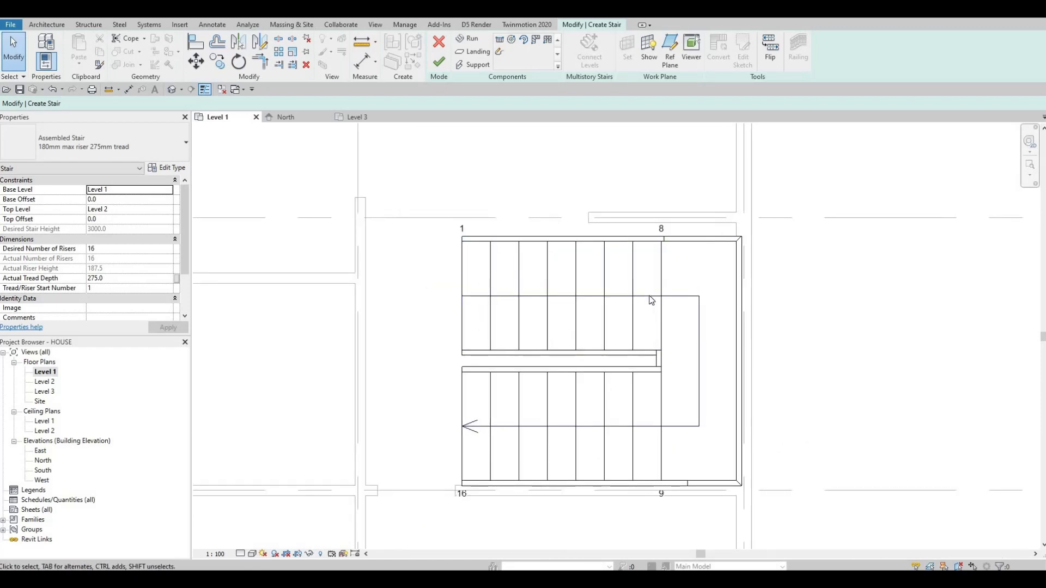
{"action": "scroll", "coordinate": [665, 314], "scroll_direction": "down", "scroll_amount": 1}
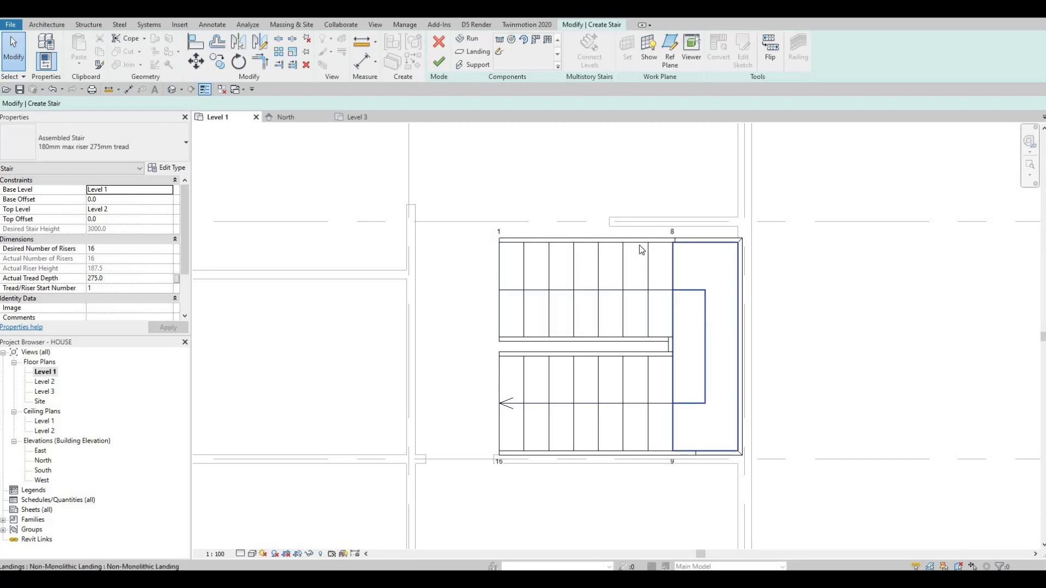
Stretch the upper stair run to about 1152 mm wide, extend the lower run's outer edge to grid C, and finish editing the stair.
{"action": "left_click", "coordinate": [587, 241]}
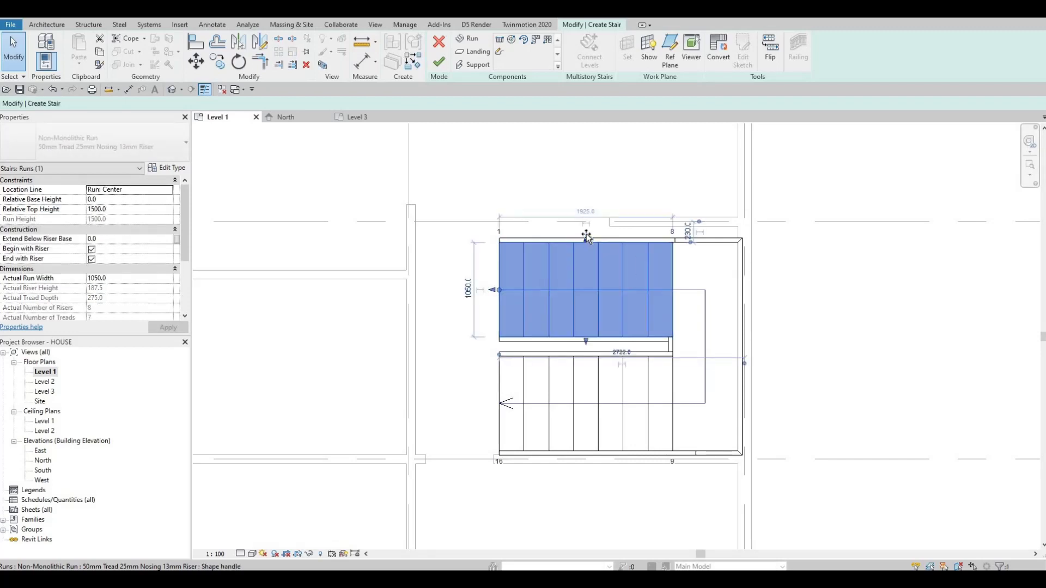
{"action": "left_click_drag", "start_coordinate": [586, 235], "coordinate": [586, 229]}
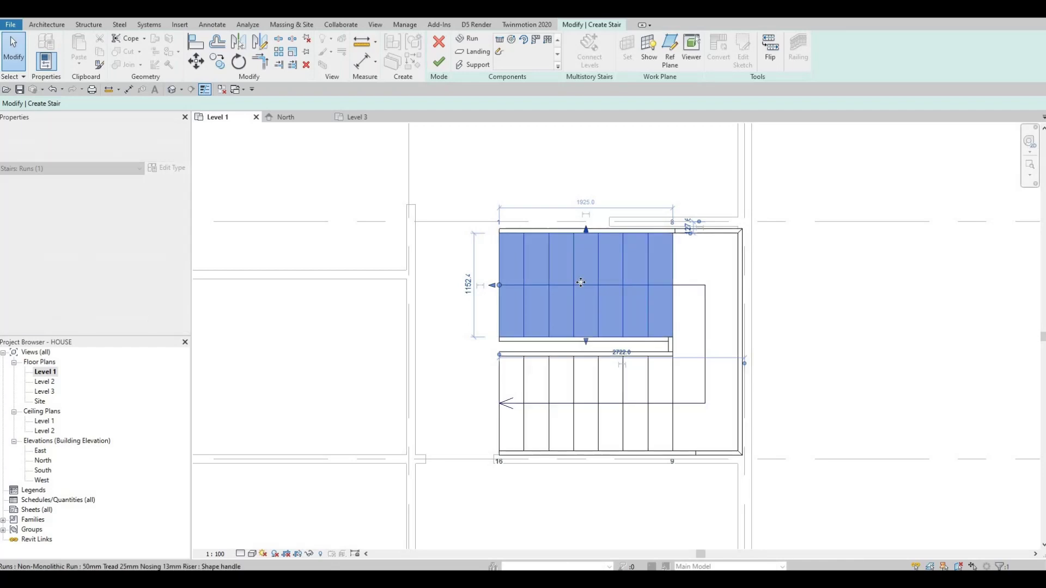
{"action": "left_click", "coordinate": [596, 430]}
{"action": "left_click_drag", "start_coordinate": [586, 459], "coordinate": [586, 467]}
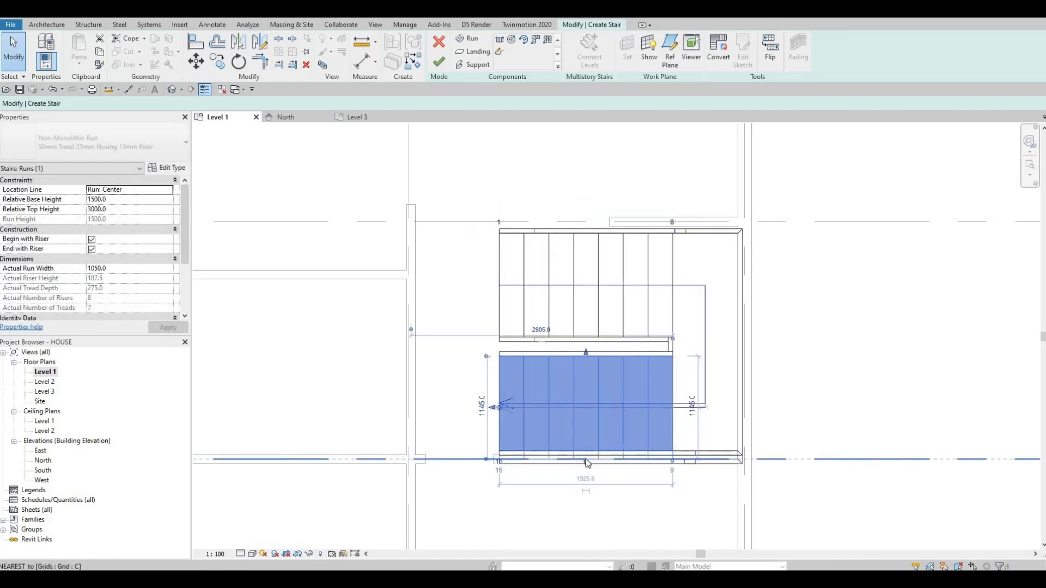
{"action": "key", "text": "Escape"}
{"action": "key", "text": "Escape"}
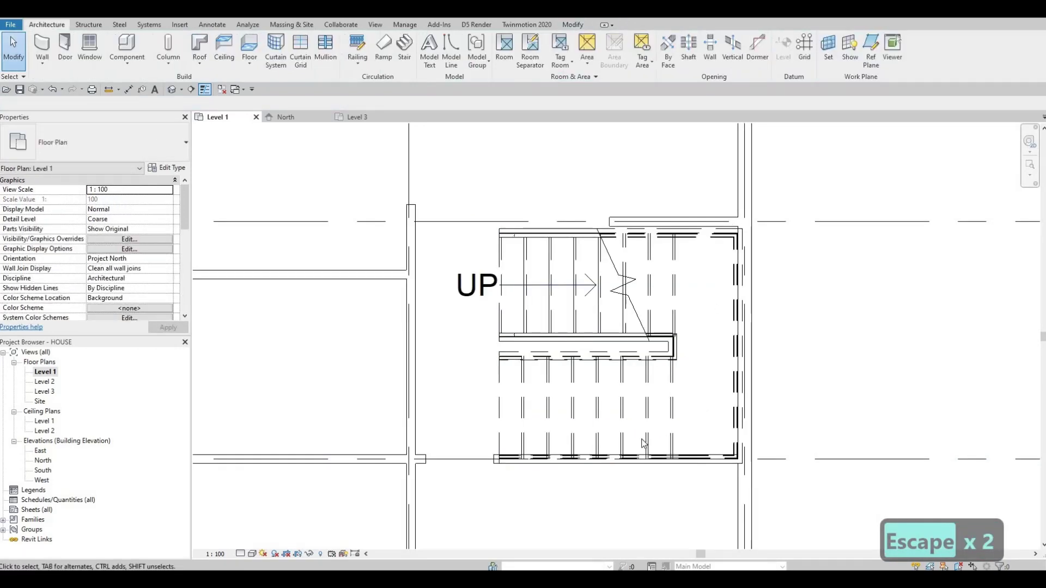
Nudge the whole stair up and slightly left so it sits against the surrounding walls.
{"action": "key", "text": "Tab"}
{"action": "scroll", "coordinate": [675, 442], "scroll_direction": "up", "scroll_amount": 3}
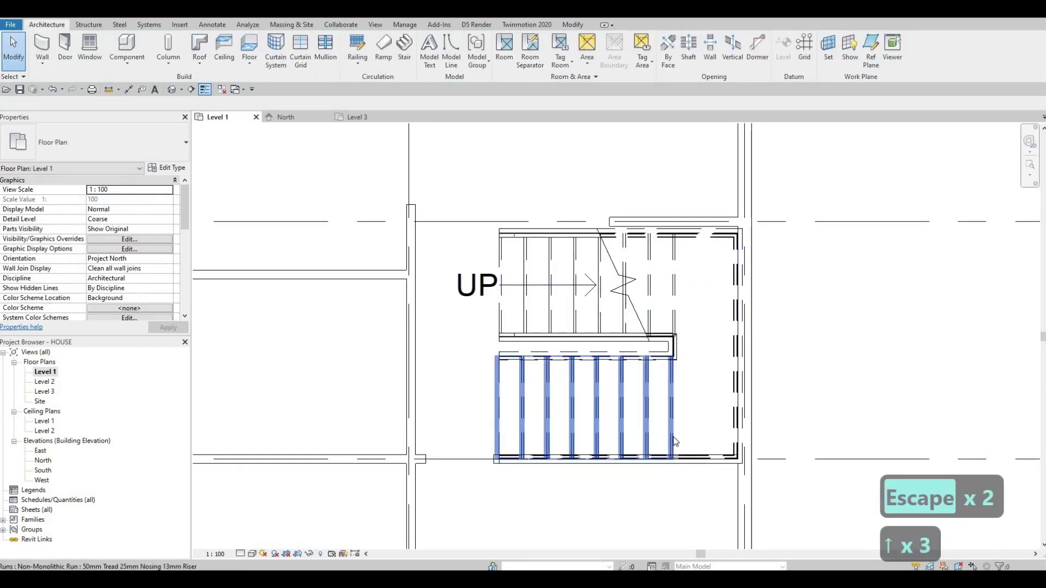
{"action": "key", "text": "Up"}
{"action": "key", "text": "Escape"}
{"action": "left_click", "coordinate": [669, 305]}
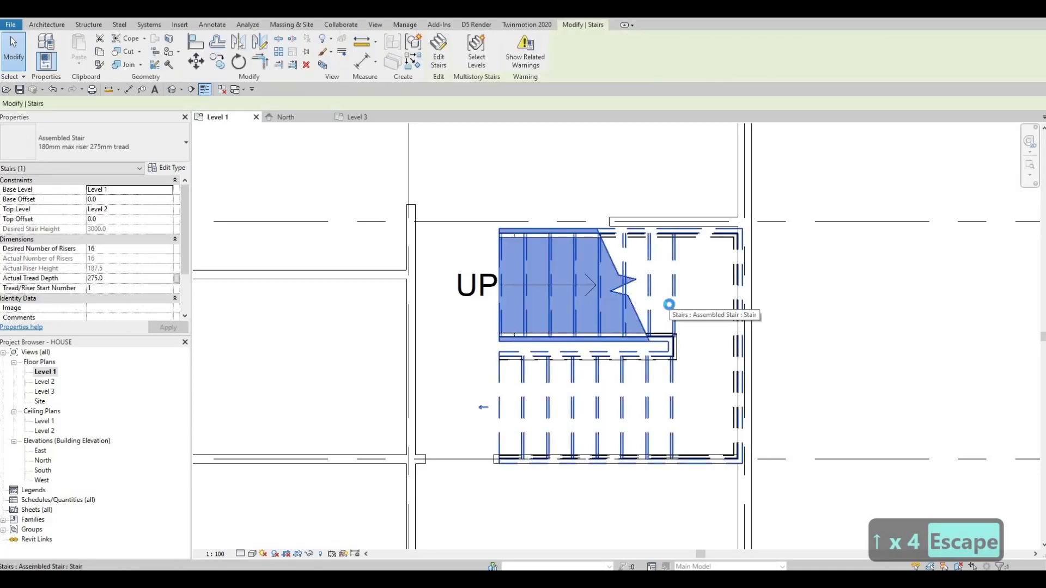
{"action": "key", "text": "Up"}
{"action": "key", "text": "Up"}
{"action": "key", "text": "Up"}
{"action": "key", "text": "Up"}
{"action": "key", "text": "Up"}
{"action": "key", "text": "Left"}
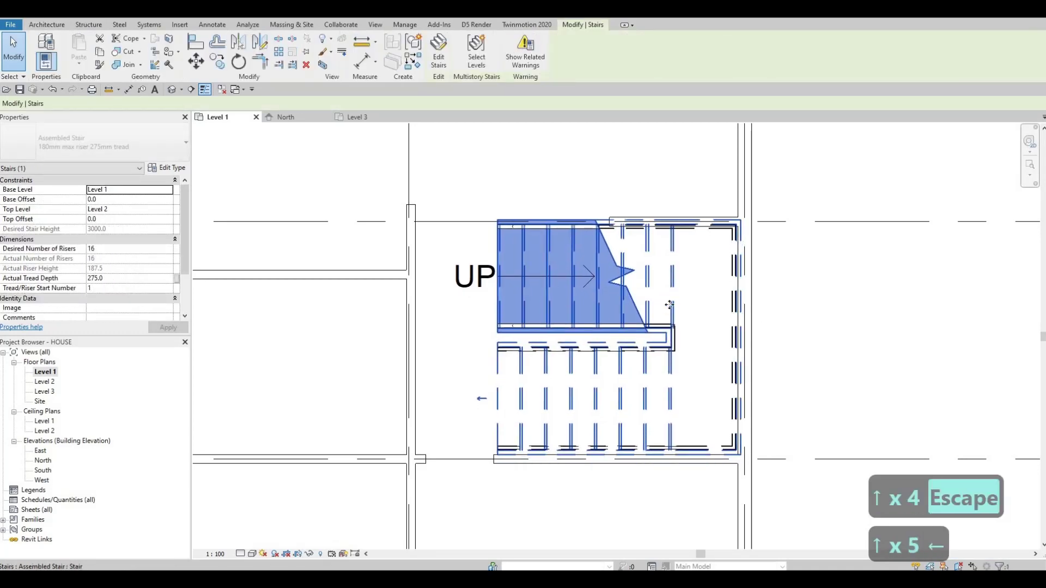
{"action": "key", "text": "Left"}
{"action": "key", "text": "Right"}
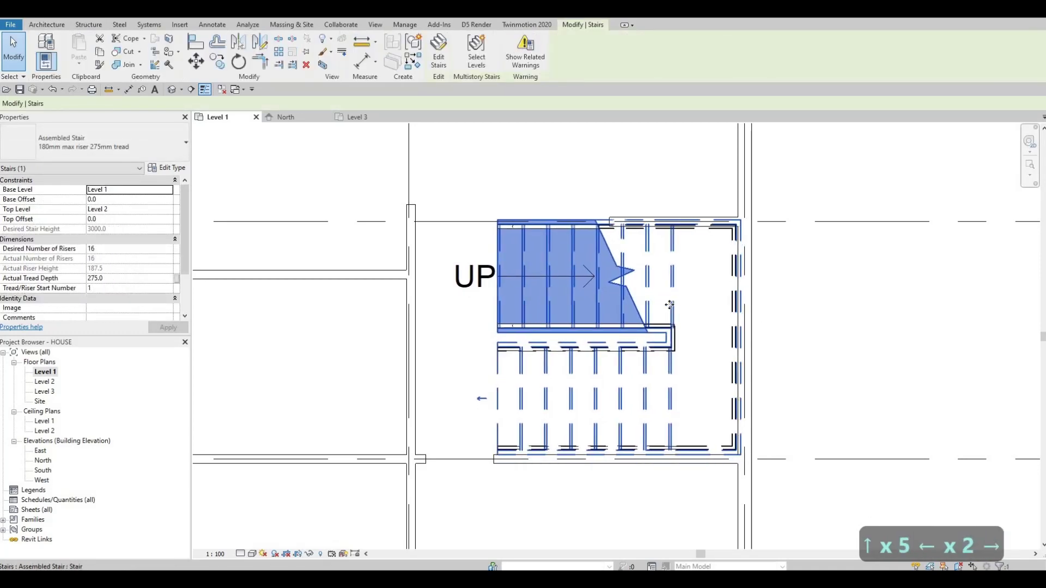
{"action": "key", "text": "Escape"}
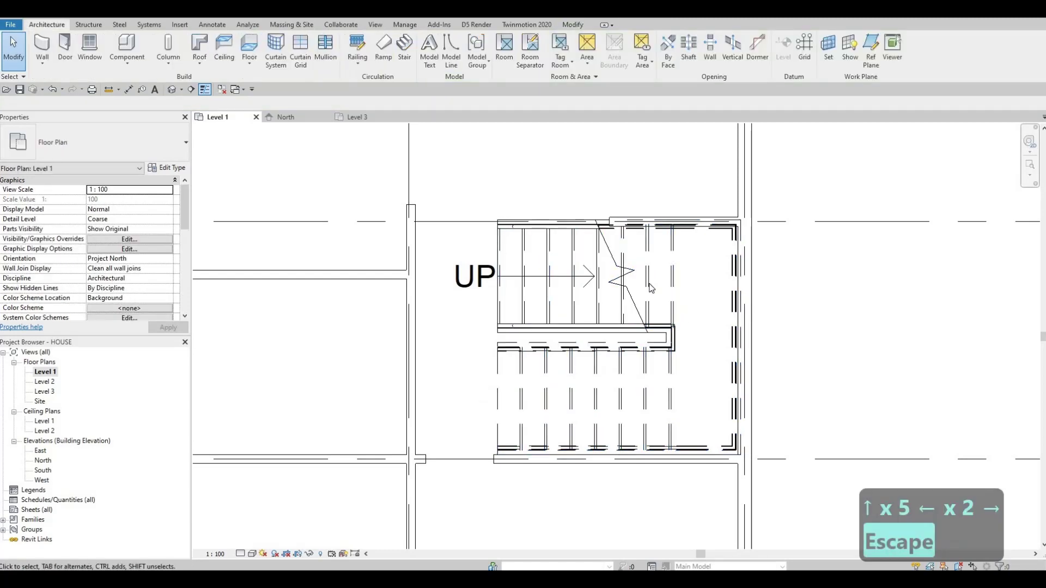
Edit the stair to narrow the upper run to about 1102 mm by pulling in its outer edge, and finish the edit.
{"action": "left_click", "coordinate": [635, 242]}
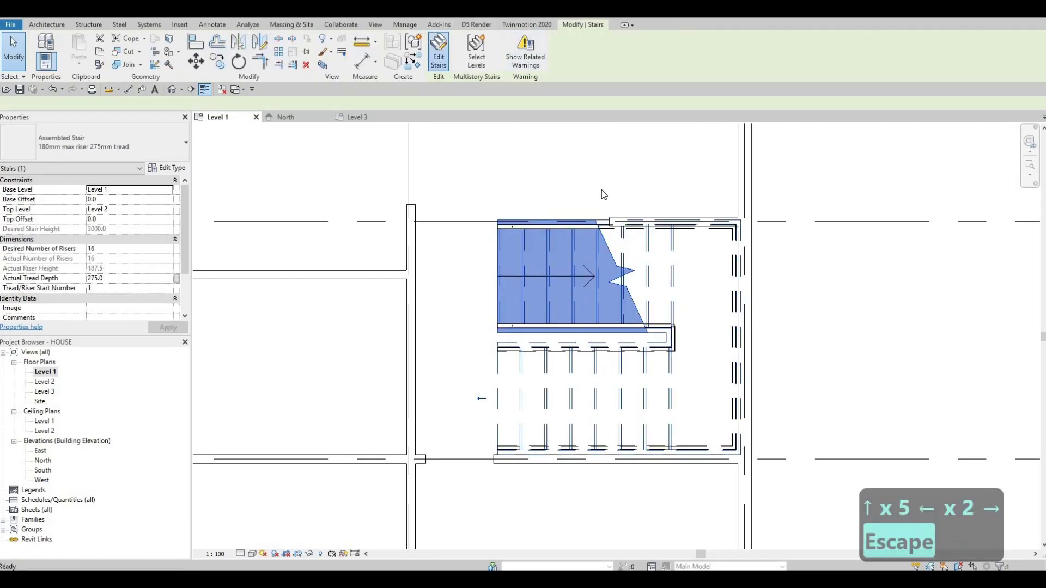
{"action": "scroll", "coordinate": [563, 256], "scroll_direction": "up", "scroll_amount": 2}
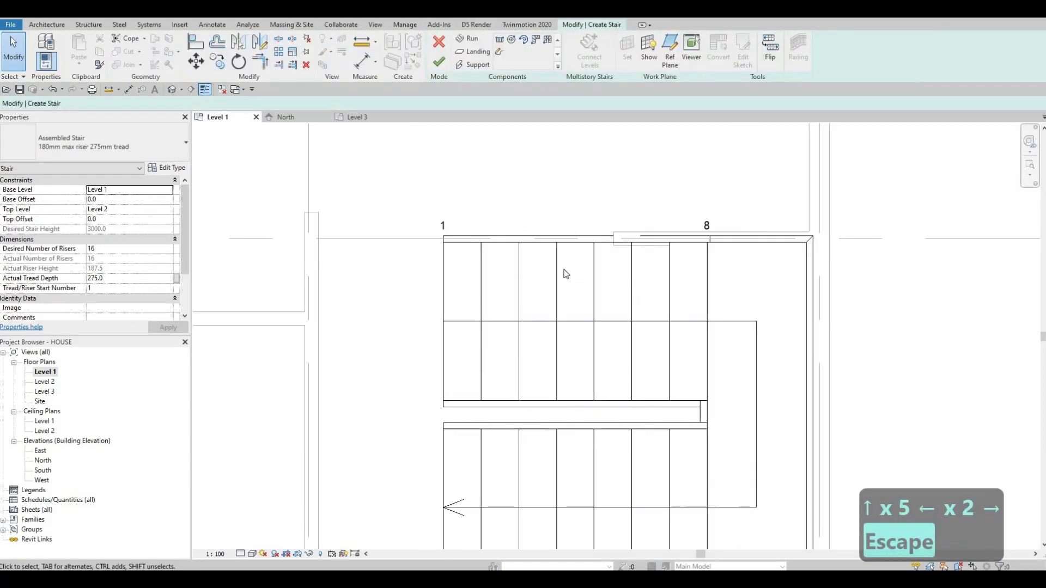
{"action": "left_click", "coordinate": [578, 242]}
{"action": "left_click_drag", "start_coordinate": [578, 248], "coordinate": [577, 250]}
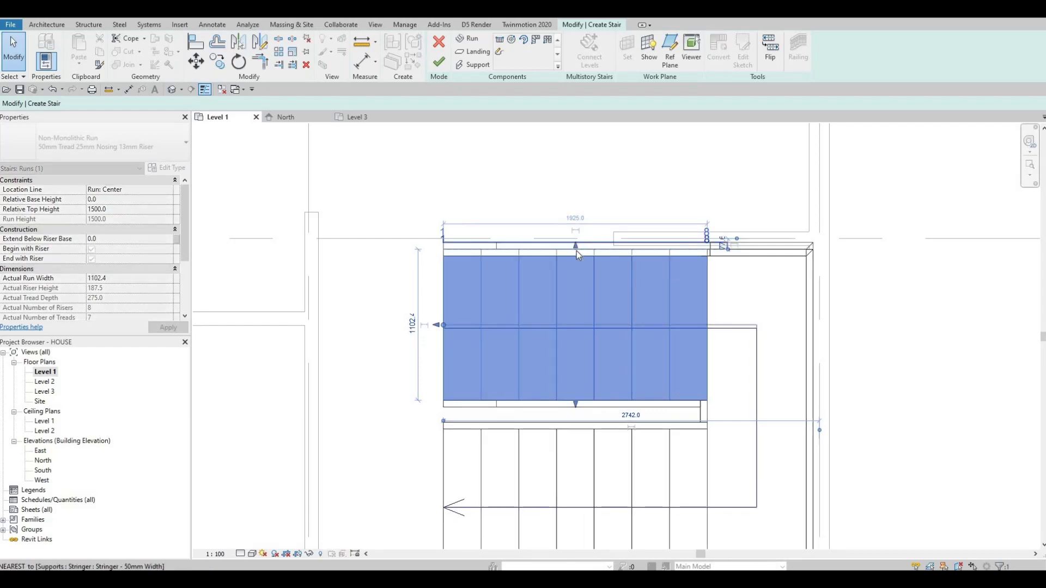
{"action": "key", "text": "Escape"}
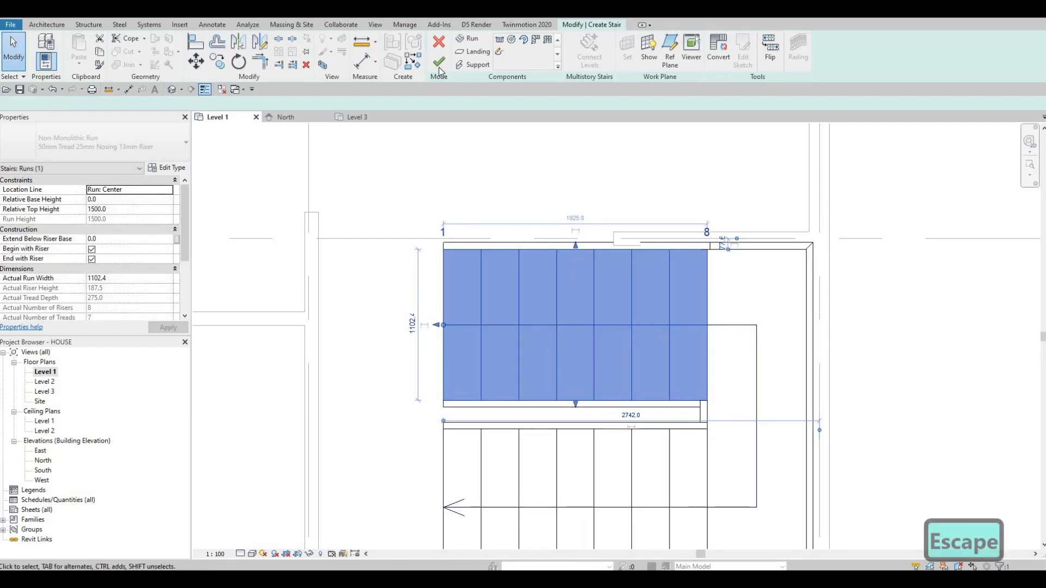
{"action": "key", "text": "Escape"}
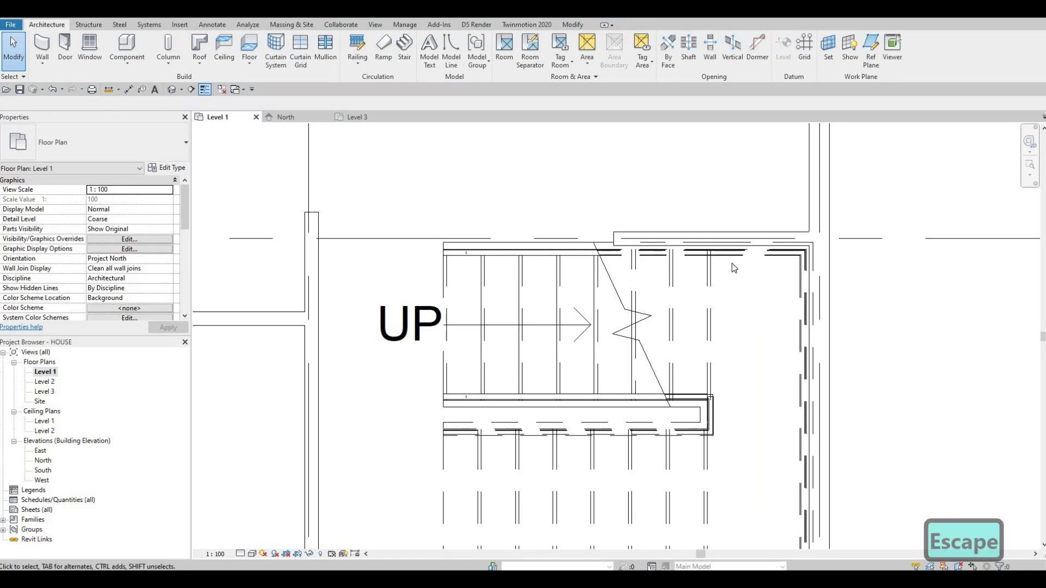
{"action": "key", "text": "Escape"}
Examine how the adjusted stair fits between the surrounding walls and the rest of the Level 1 plan.
{"action": "scroll", "coordinate": [734, 267], "scroll_direction": "down", "scroll_amount": 4}
{"action": "middle_click_drag", "start_coordinate": [759, 285], "coordinate": [792, 327]}
{"action": "scroll", "coordinate": [774, 272], "scroll_direction": "up", "scroll_amount": 2}
{"action": "scroll", "coordinate": [700, 317], "scroll_direction": "down", "scroll_amount": 1}
{"action": "middle_click_drag", "start_coordinate": [699, 317], "coordinate": [721, 331]}
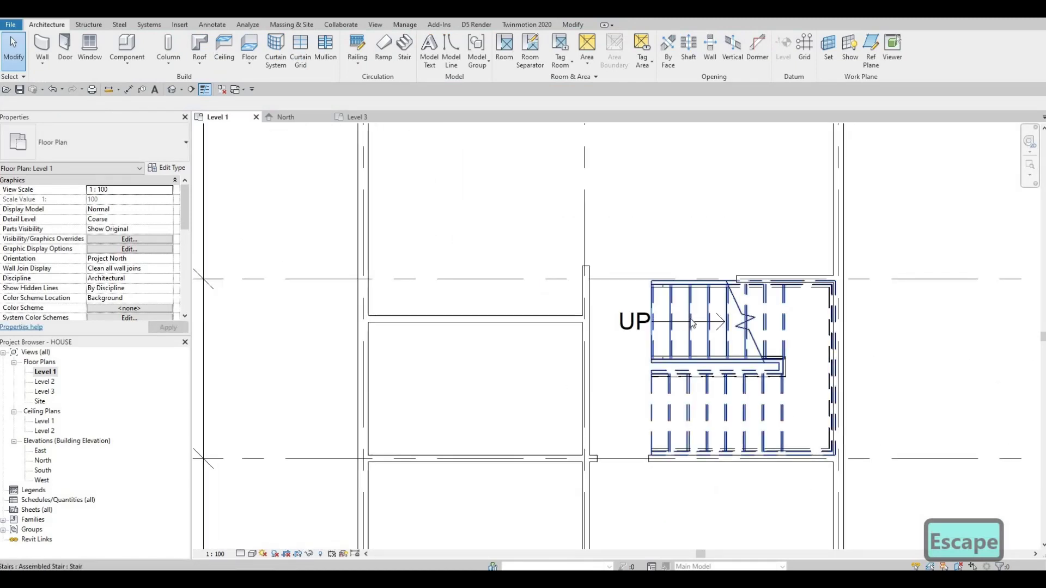
{"action": "scroll", "coordinate": [709, 305], "scroll_direction": "up", "scroll_amount": 2}
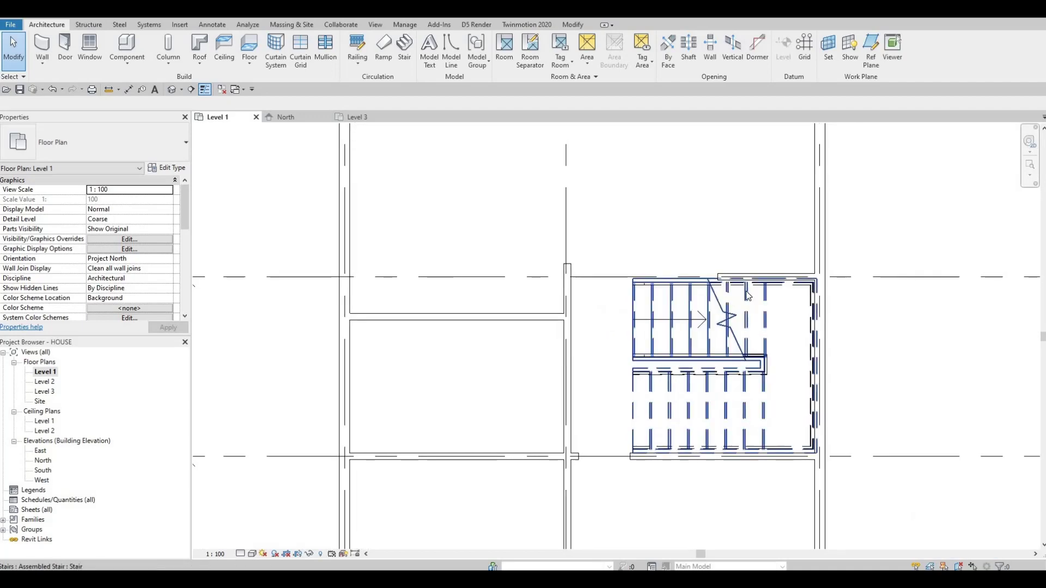
{"action": "middle_click_drag", "start_coordinate": [709, 336], "coordinate": [710, 279]}
{"action": "scroll", "coordinate": [710, 279], "scroll_direction": "down", "scroll_amount": 1}
{"action": "scroll", "coordinate": [710, 277], "scroll_direction": "up", "scroll_amount": 1}
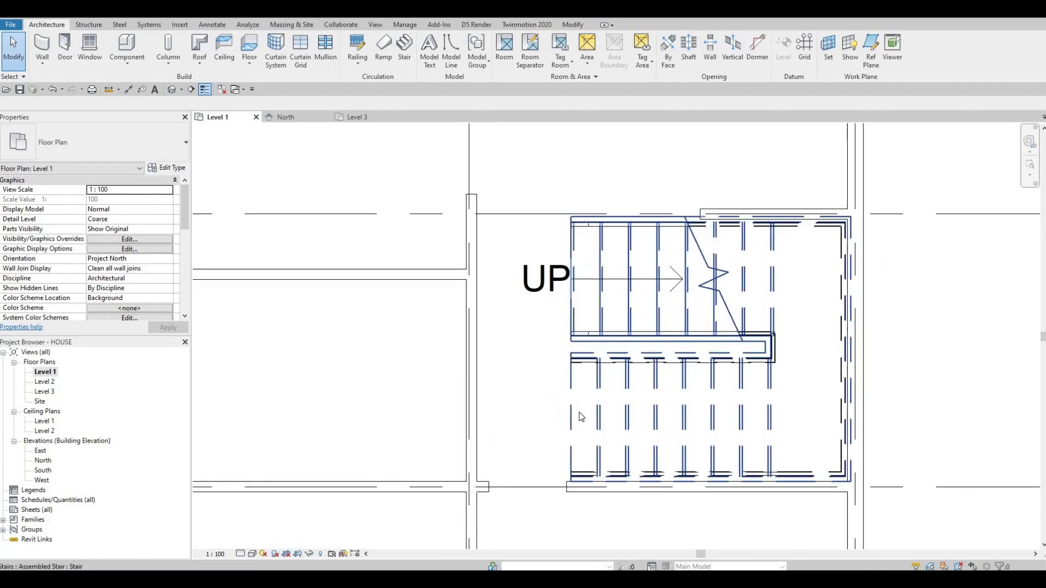
{"action": "middle_click_drag", "start_coordinate": [620, 426], "coordinate": [621, 425]}
{"action": "scroll", "coordinate": [615, 414], "scroll_direction": "down", "scroll_amount": 4}
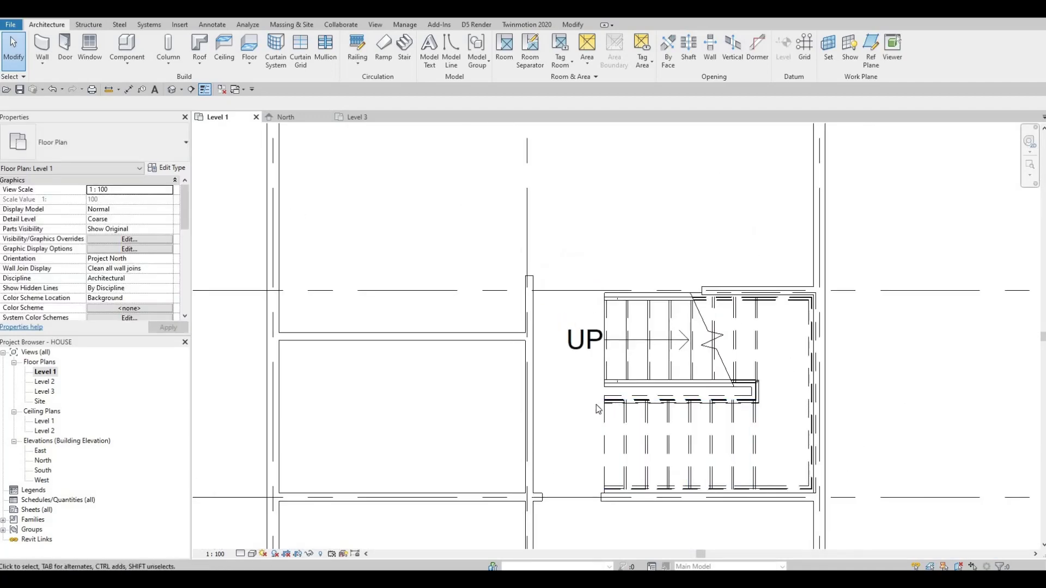
{"action": "middle_click_drag", "start_coordinate": [587, 376], "coordinate": [591, 322]}
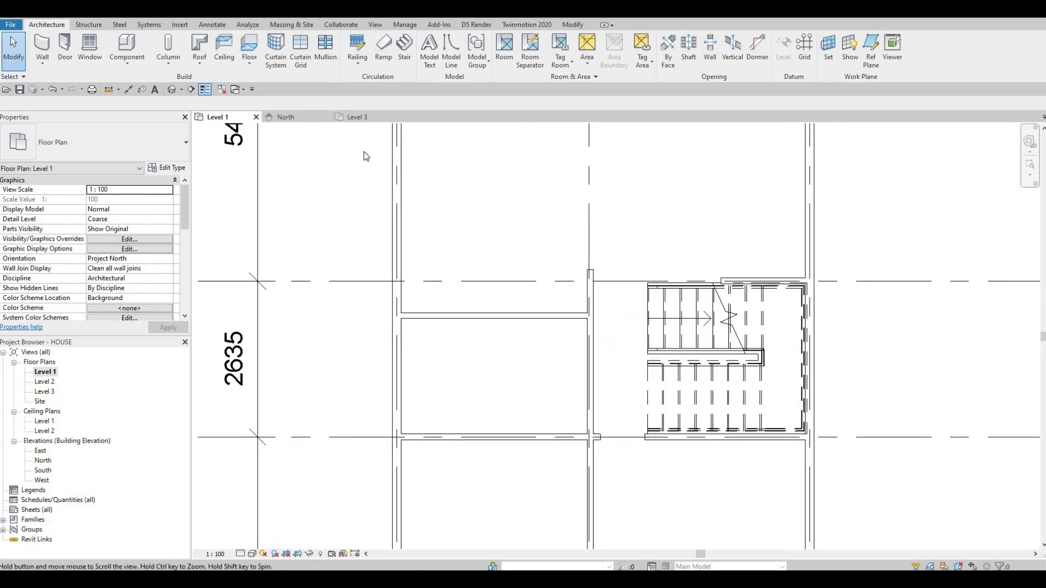
Measure the clearance between the central interior wall and the start of the stair with an aligned dimension, without keeping it.
{"action": "left_click", "coordinate": [171, 90]}
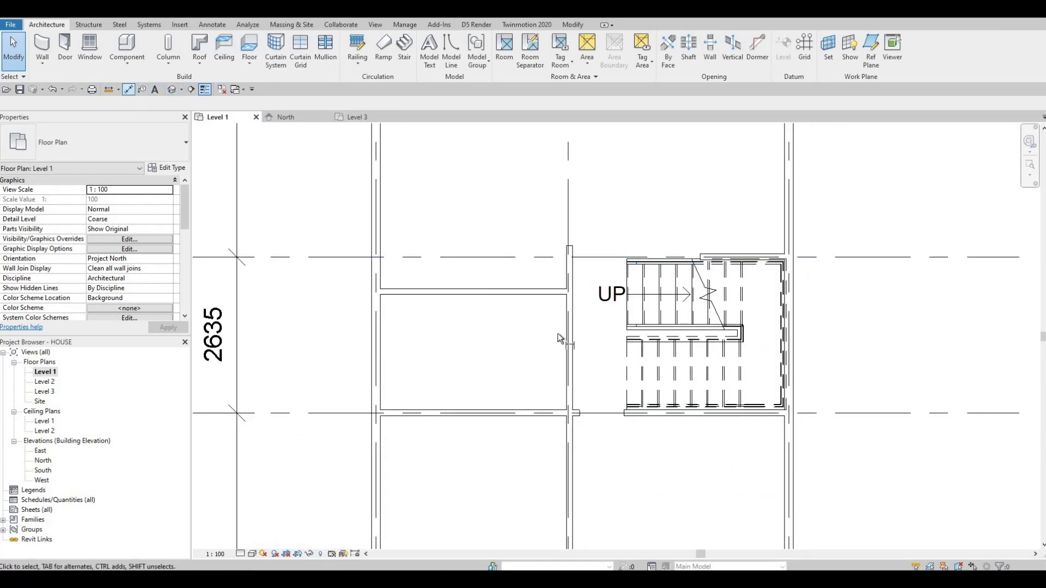
{"action": "key", "text": "d"}
{"action": "key", "text": "i"}
{"action": "left_click", "coordinate": [573, 341]}
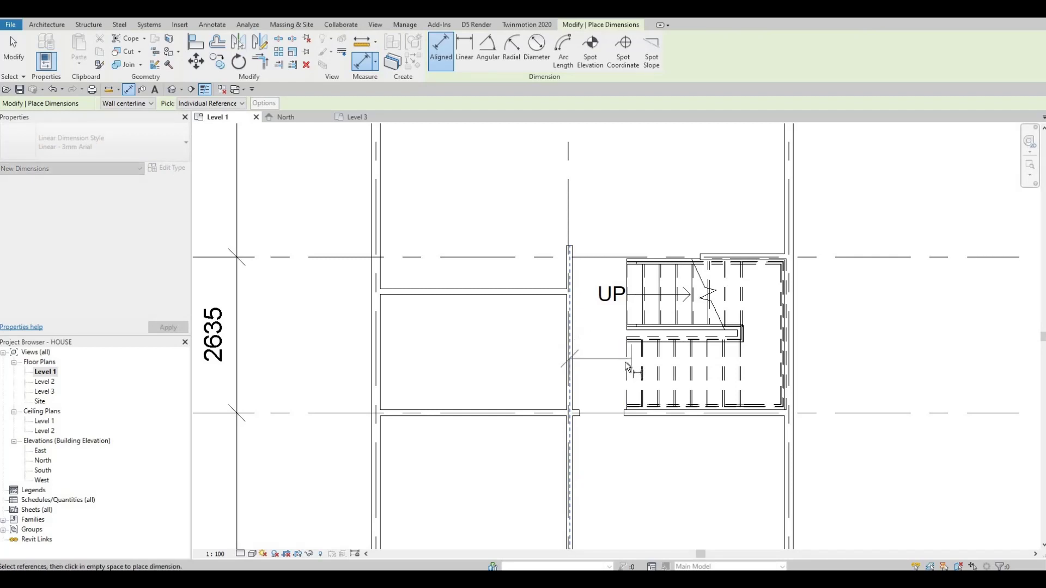
{"action": "left_click", "coordinate": [626, 361]}
{"action": "left_click", "coordinate": [582, 327]}
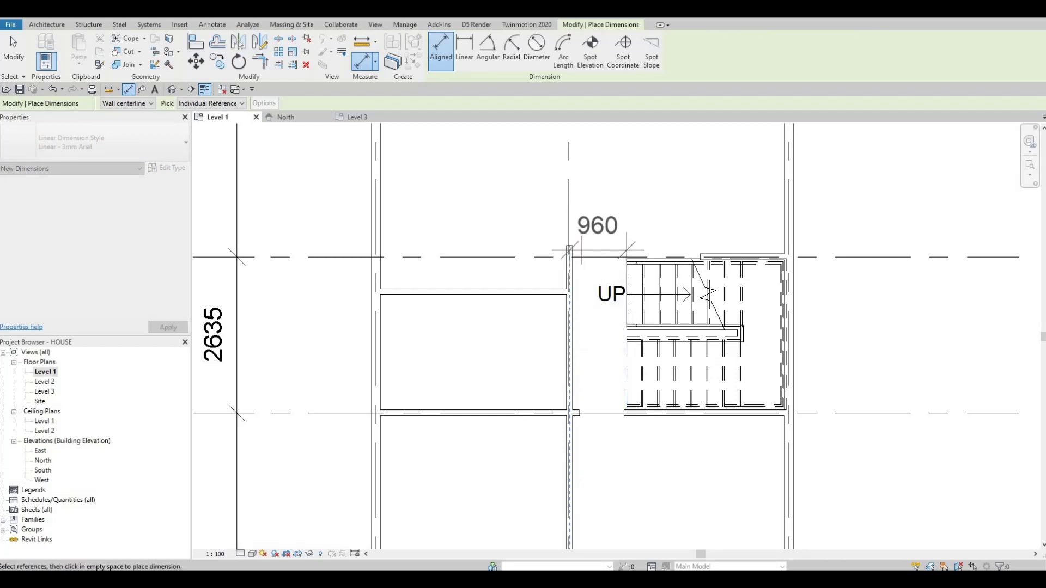
{"action": "key", "text": "Escape"}
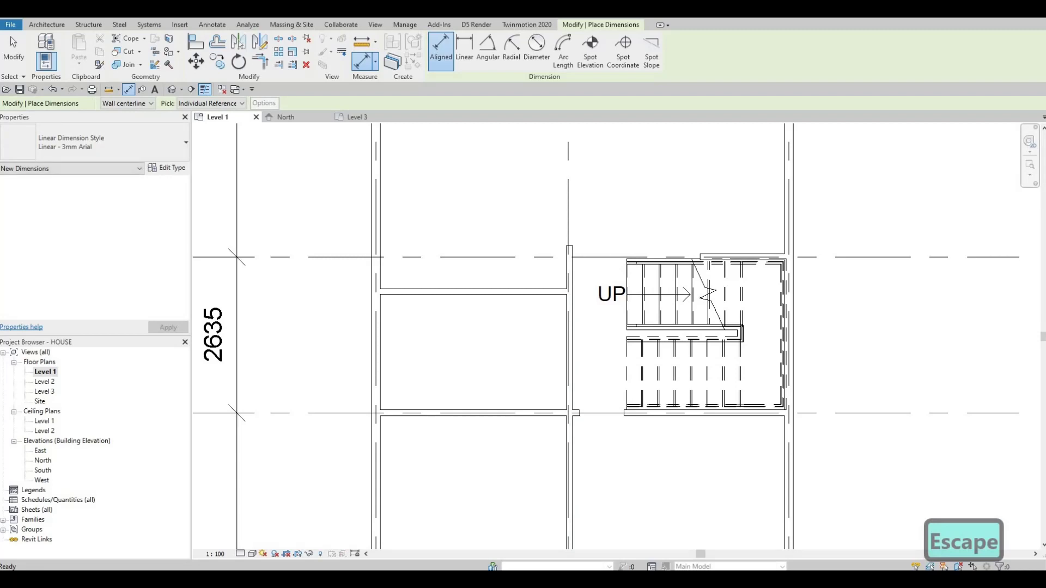
{"action": "key", "text": "F1"}
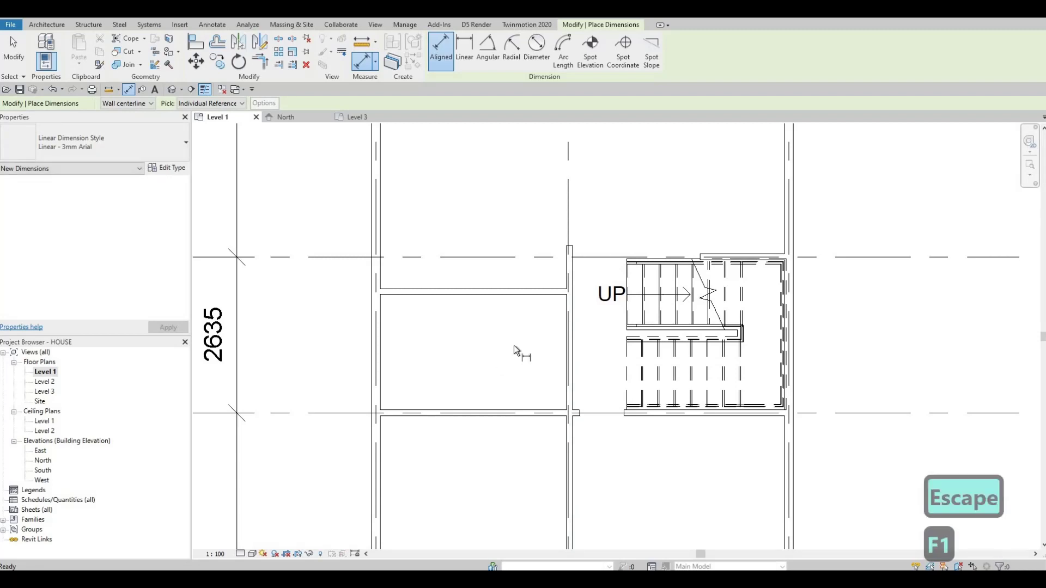
{"action": "middle_click_drag", "start_coordinate": [491, 334], "coordinate": [441, 308]}
{"action": "scroll", "coordinate": [478, 320], "scroll_direction": "up", "scroll_amount": 1}
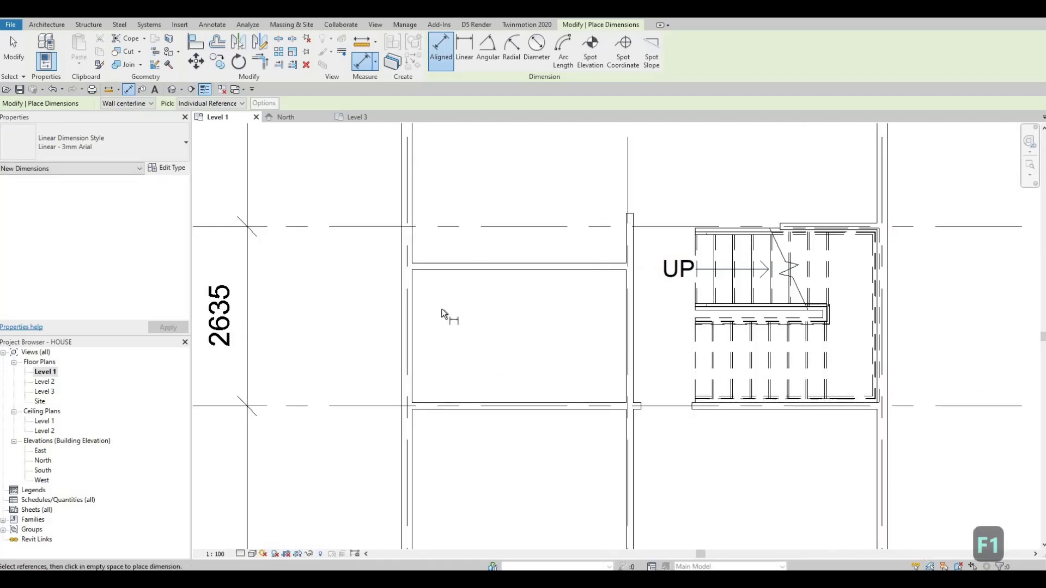
{"action": "key", "text": "Escape"}
{"action": "key", "text": "Escape"}
Draw a vertical INTERIOR WALL 1 partition between the two horizontal walls of the middle room, 1000 mm from the left exterior wall.
{"action": "left_click", "coordinate": [457, 255]}
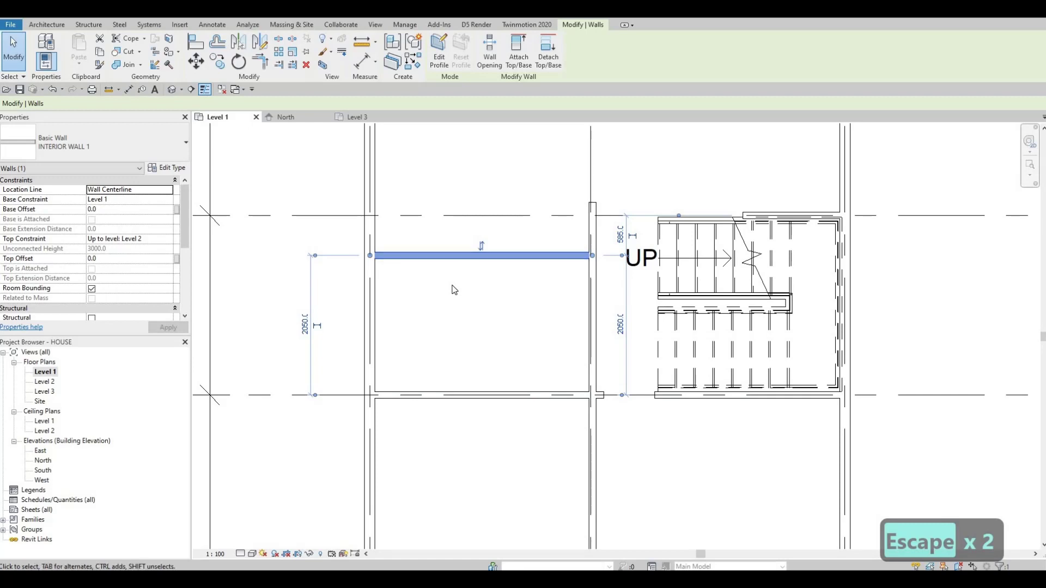
{"action": "key", "text": "c"}
{"action": "key", "text": "s"}
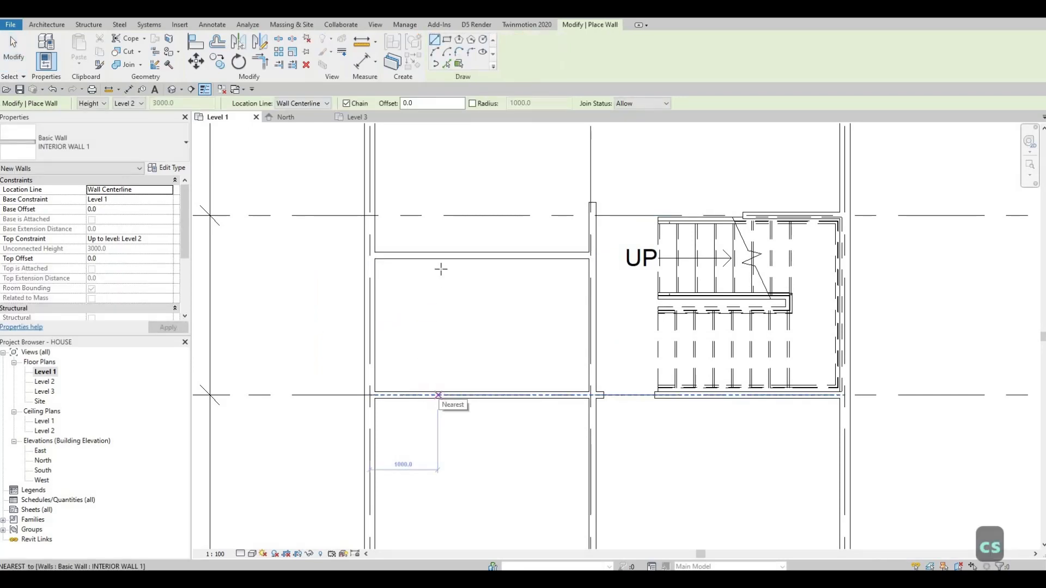
{"action": "left_click", "coordinate": [438, 395]}
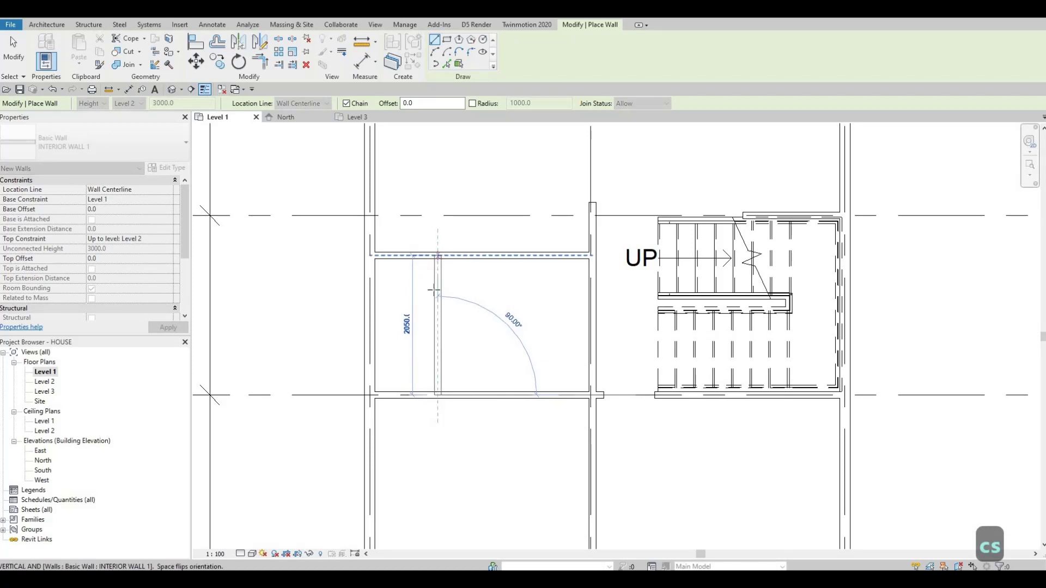
{"action": "left_click", "coordinate": [436, 294]}
{"action": "key", "text": "Escape"}
{"action": "key", "text": "Escape"}
Nudge the new partition to the right and set its distance from the left exterior wall to 1000 mm.
{"action": "left_click", "coordinate": [443, 316]}
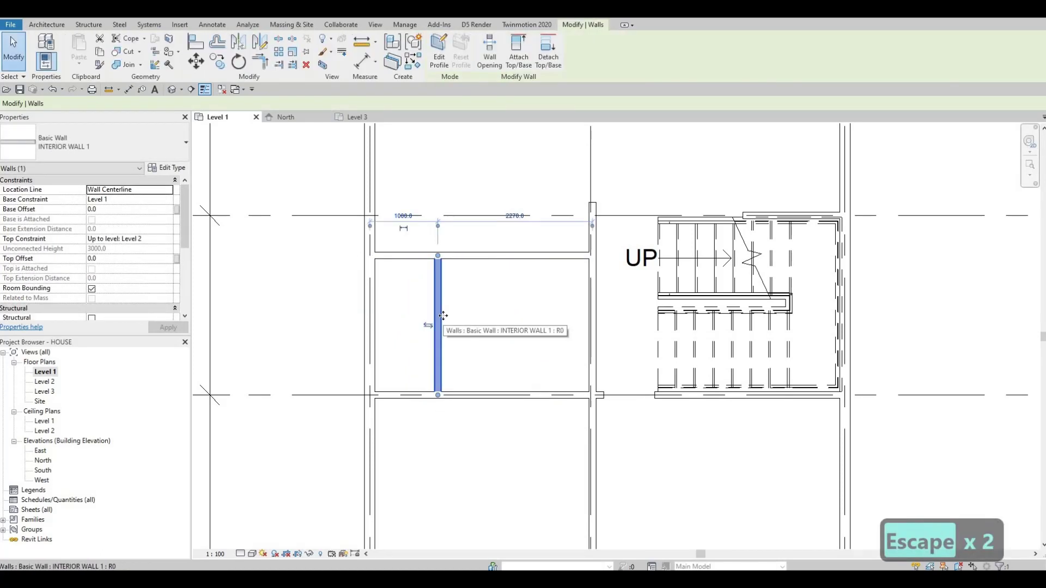
{"action": "key", "text": "Right"}
{"action": "key", "text": "Right"}
{"action": "key", "text": "Right"}
{"action": "key", "text": "Right"}
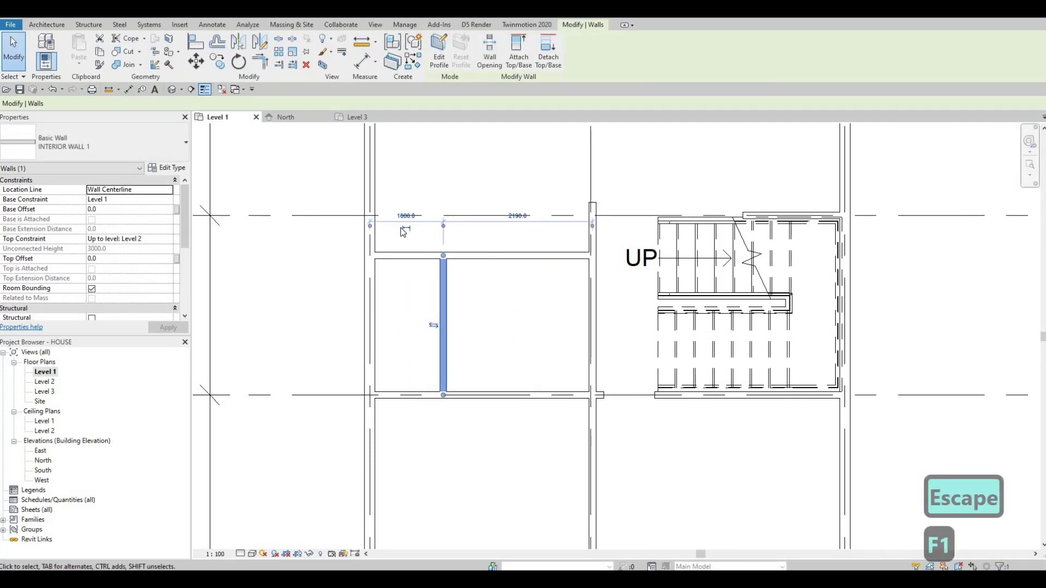
{"action": "scroll", "coordinate": [403, 231], "scroll_direction": "up", "scroll_amount": 3}
{"action": "left_click", "coordinate": [410, 231]}
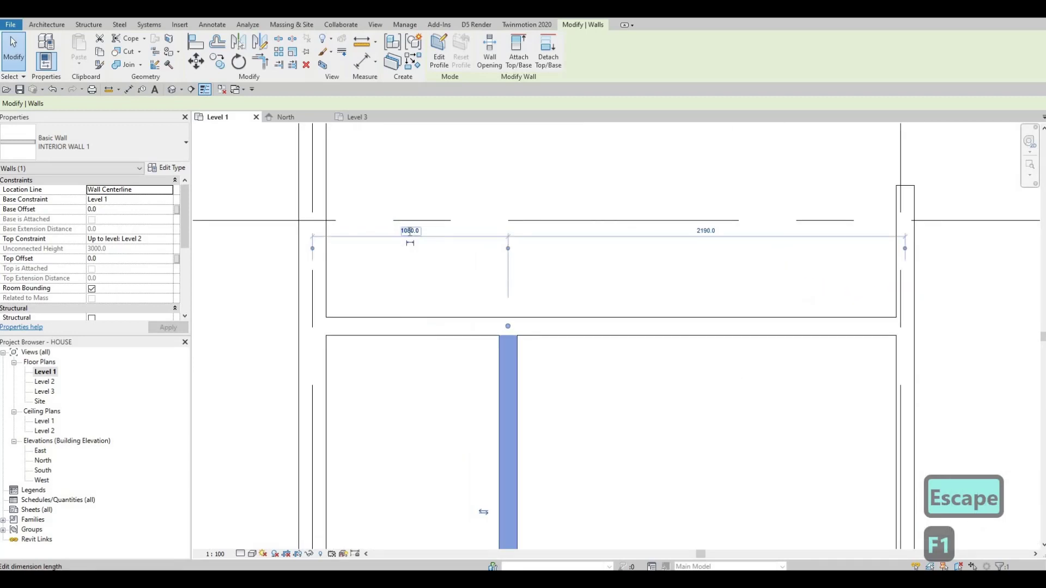
{"action": "left_click", "coordinate": [410, 231]}
{"action": "type", "text": "1"}
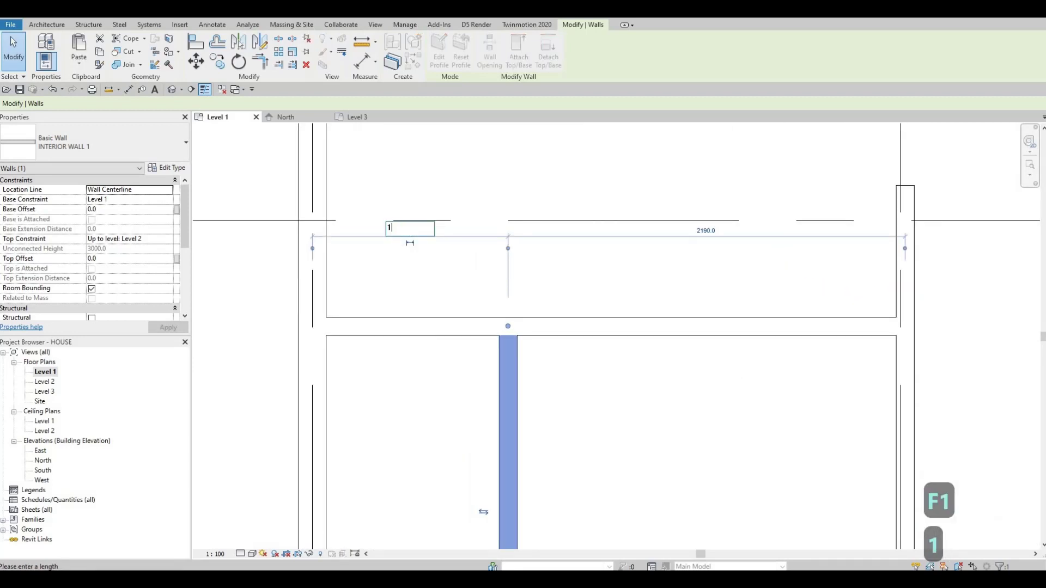
{"action": "type", "text": "000"}
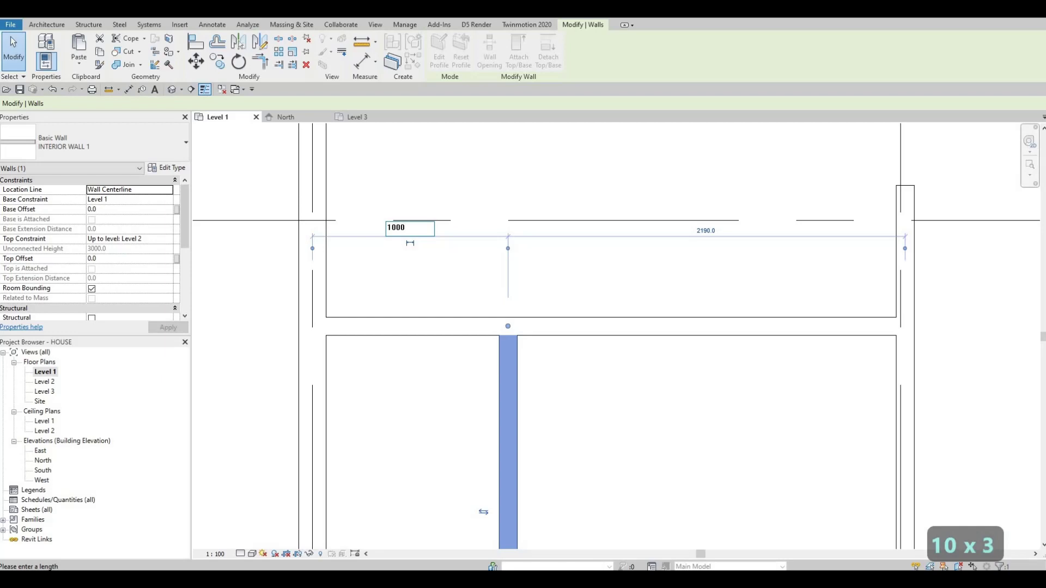
{"action": "key", "text": "Return"}
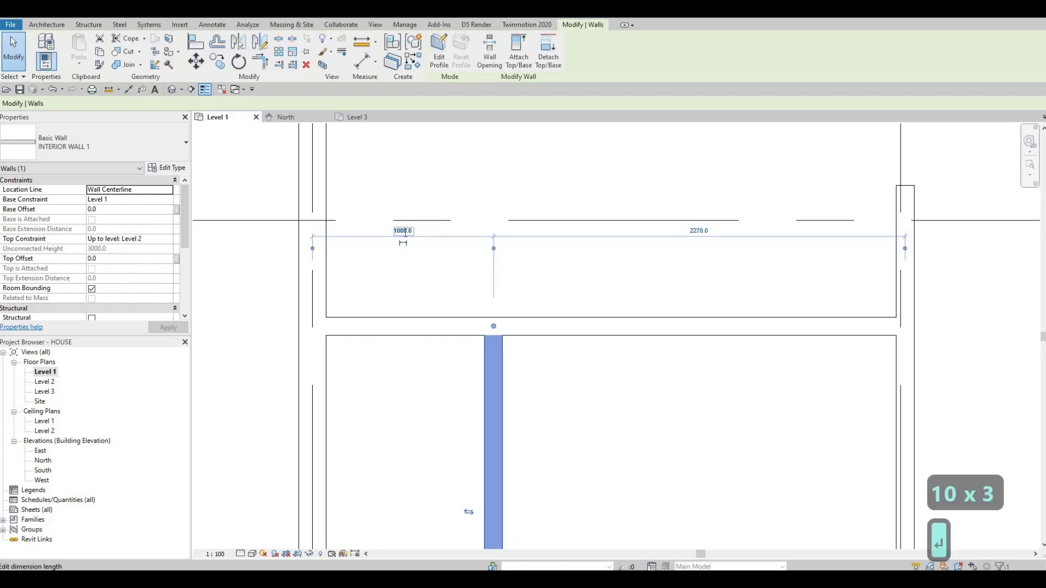
Set the vertical partition's distance from the left exterior wall to 1100 mm.
{"action": "scroll", "coordinate": [405, 234], "scroll_direction": "down", "scroll_amount": 1}
{"action": "left_click", "coordinate": [402, 229]}
{"action": "type", "text": "1"}
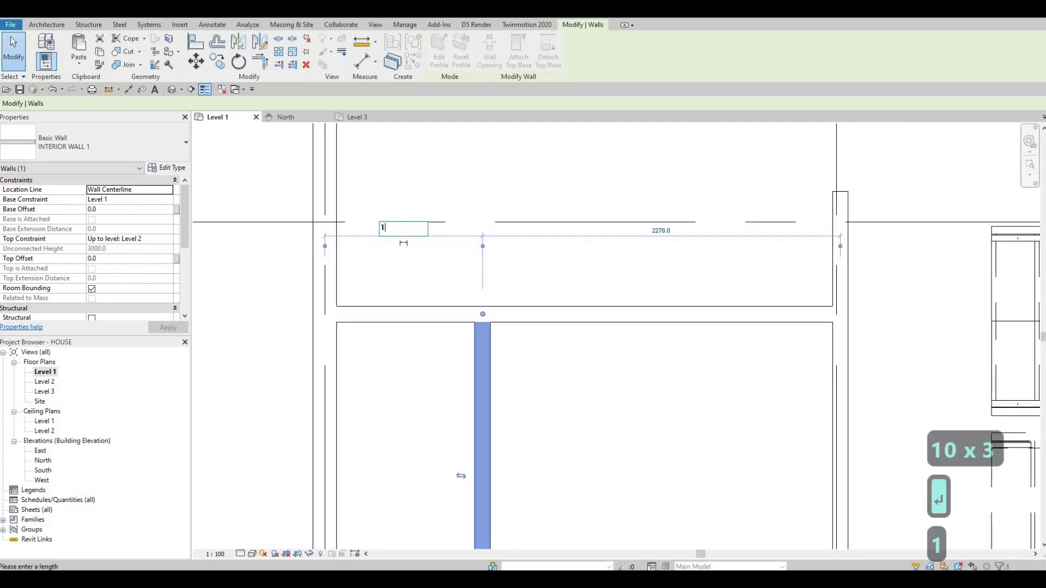
{"action": "type", "text": "100"}
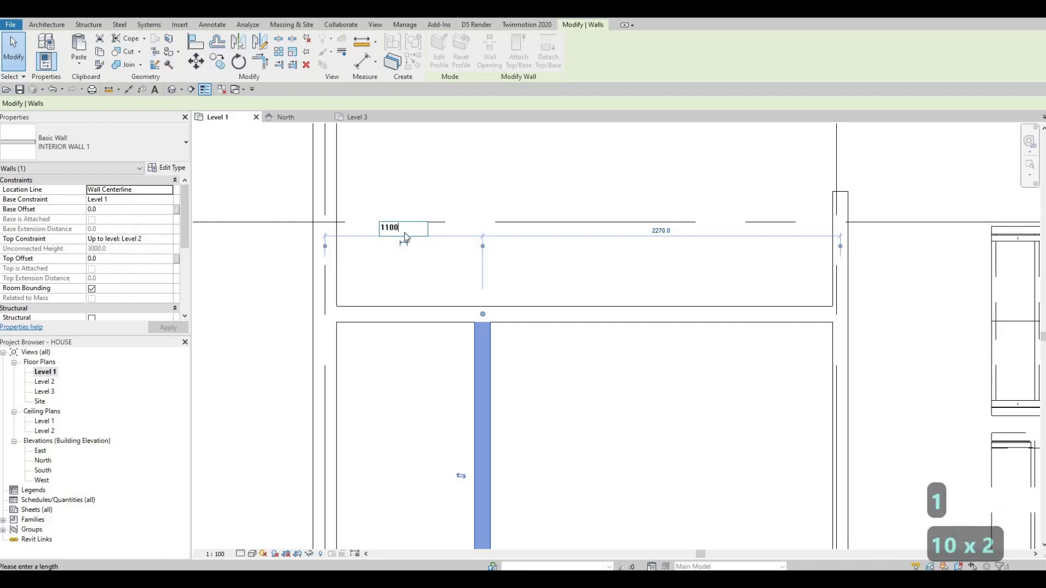
{"action": "key", "text": "Return"}
{"action": "scroll", "coordinate": [436, 338], "scroll_direction": "down", "scroll_amount": 3}
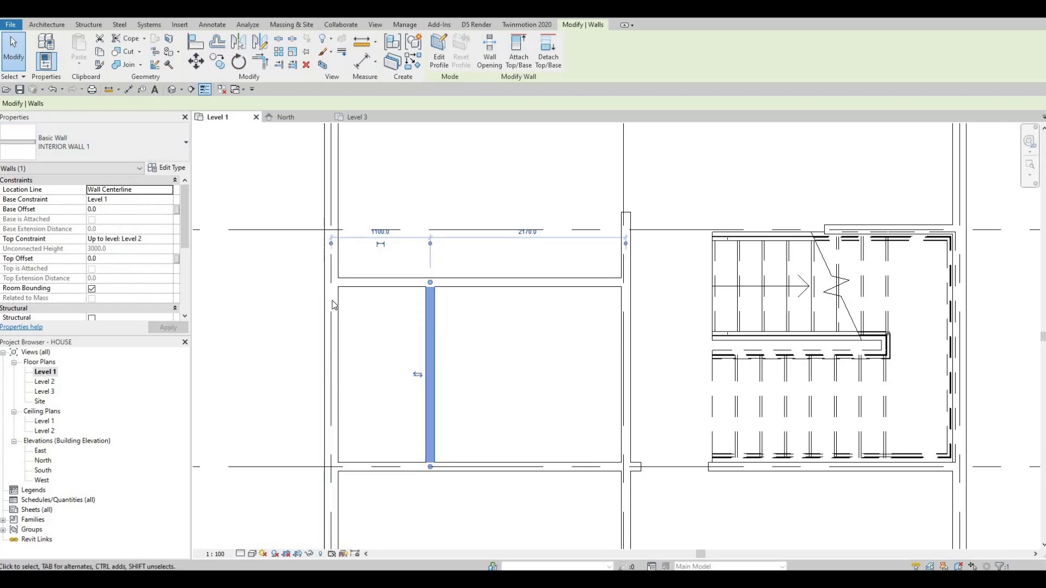
{"action": "key", "text": "Escape"}
{"action": "key", "text": "Escape"}
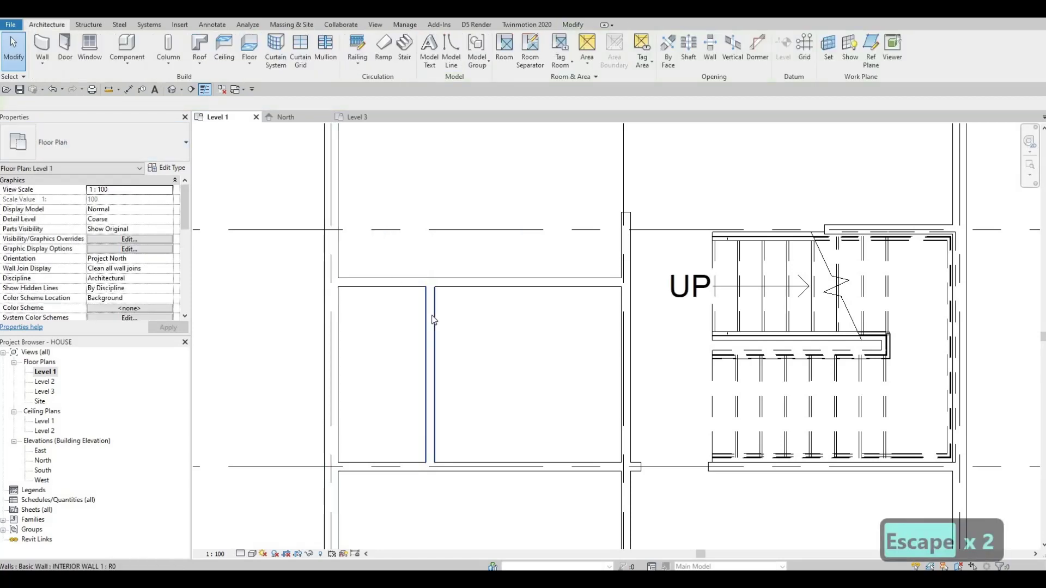
Draw a horizontal INTERIOR WALL 1 from the vertical partition to the central interior wall, near the upper part of the middle room.
{"action": "left_click", "coordinate": [430, 315]}
{"action": "key", "text": "c"}
{"action": "key", "text": "s"}
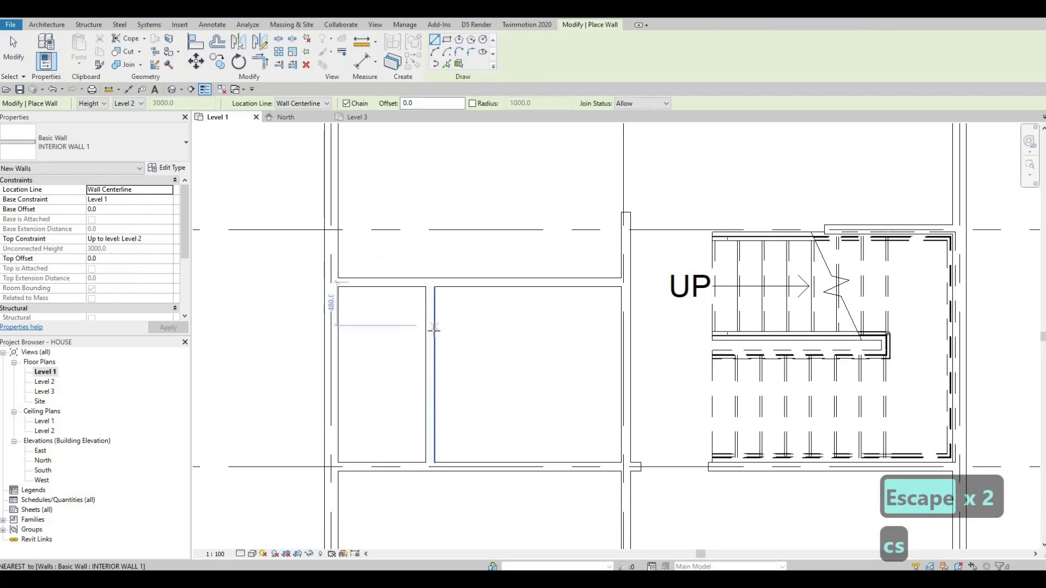
{"action": "left_click", "coordinate": [430, 331]}
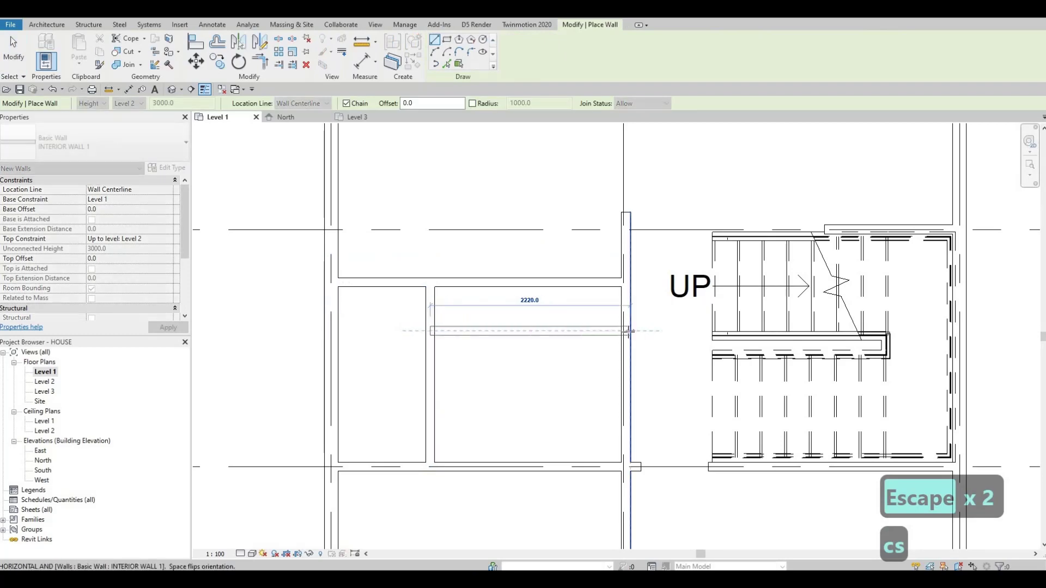
{"action": "left_click", "coordinate": [570, 331]}
{"action": "key", "text": "Escape"}
{"action": "key", "text": "Escape"}
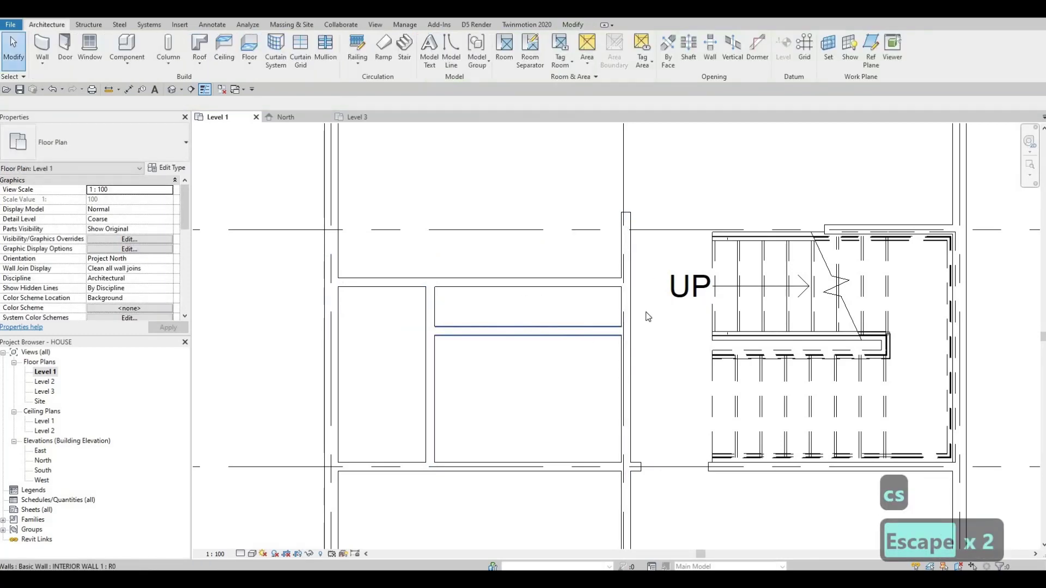
Set the new horizontal partition's distance from the middle room's upper wall to 650 mm.
{"action": "left_click", "coordinate": [666, 307]}
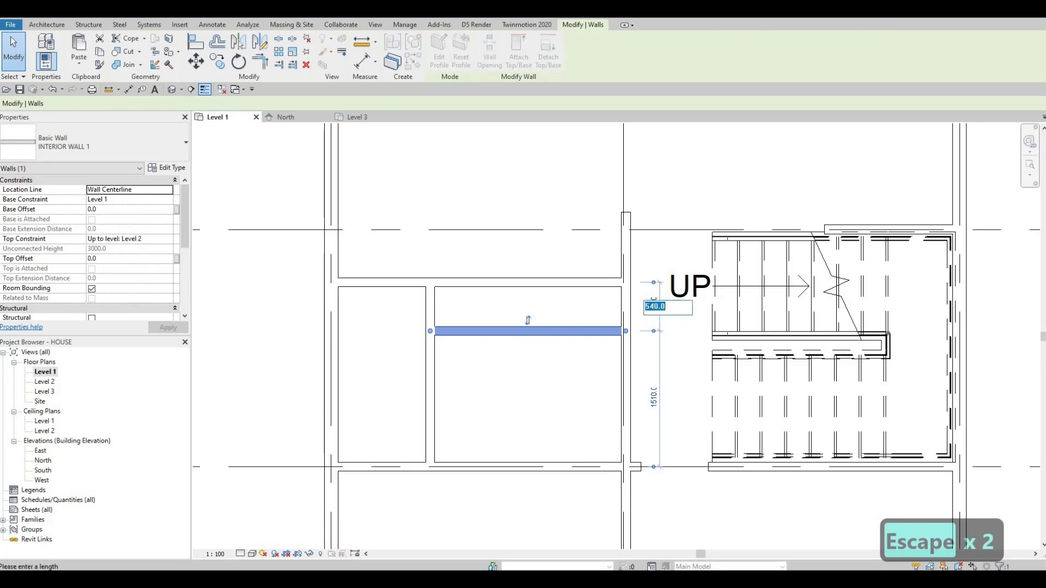
{"action": "type", "text": "650"}
{"action": "key", "text": "Return"}
{"action": "key", "text": "Escape"}
{"action": "key", "text": "Escape"}
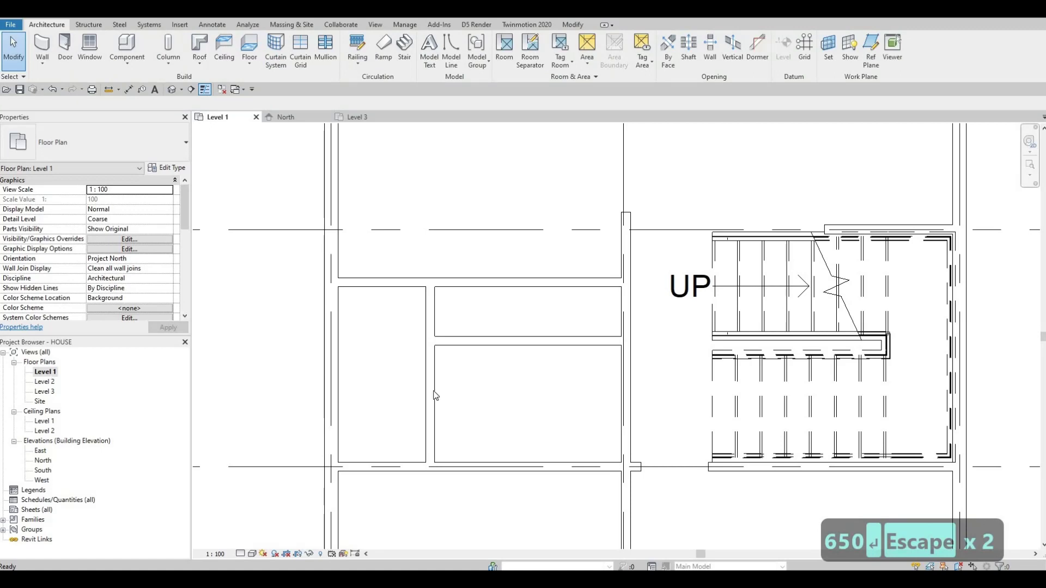
Split the central interior wall beside the middle room, about 672 mm below the horizontal partition.
{"action": "scroll", "coordinate": [445, 377], "scroll_direction": "up", "scroll_amount": 1}
{"action": "scroll", "coordinate": [490, 364], "scroll_direction": "down", "scroll_amount": 1}
{"action": "middle_click_drag", "start_coordinate": [564, 370], "coordinate": [478, 401]}
{"action": "middle_click_drag", "start_coordinate": [547, 421], "coordinate": [498, 400]}
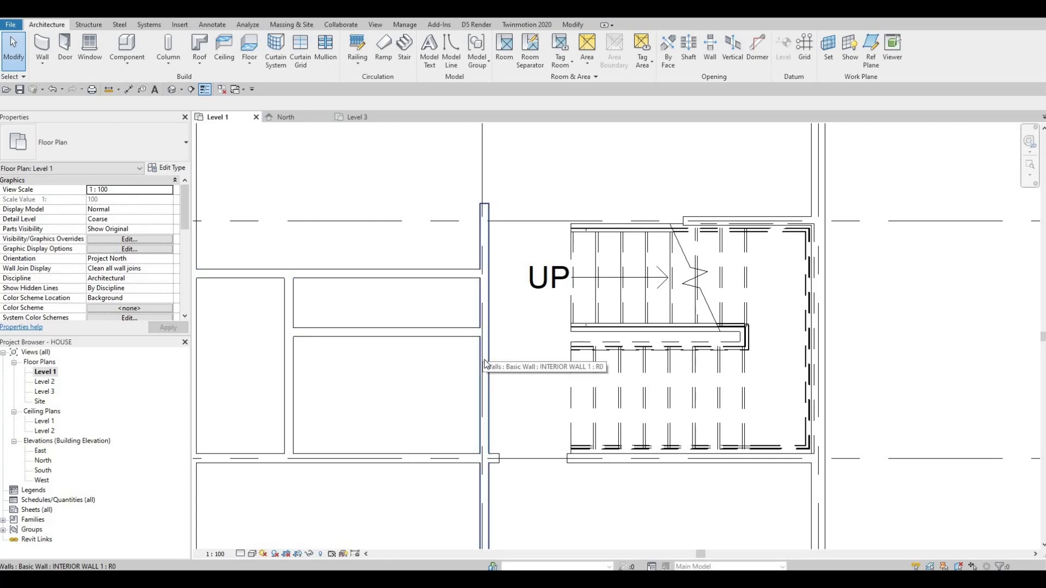
{"action": "key", "text": "s"}
{"action": "key", "text": "l"}
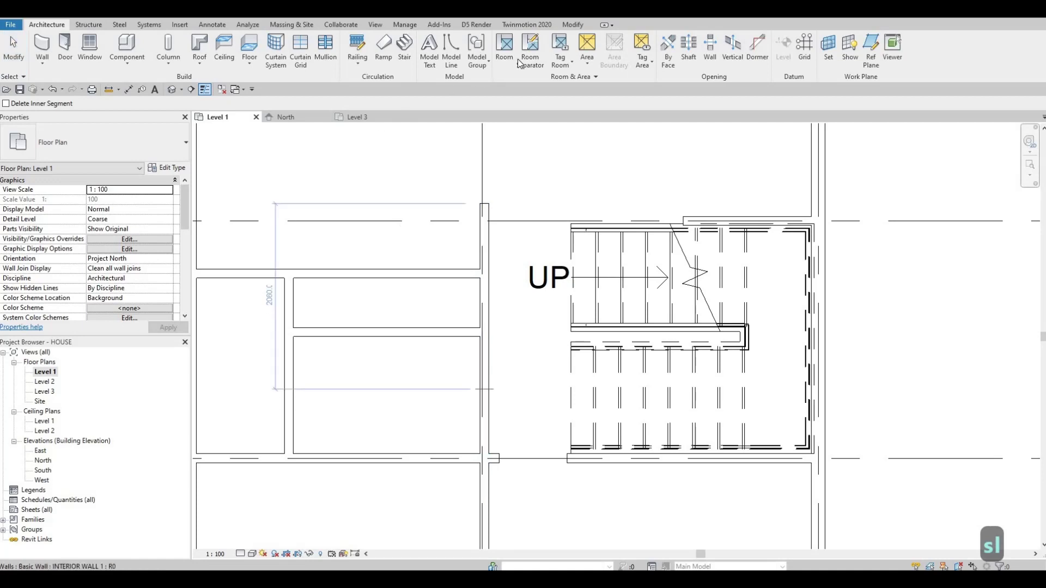
{"action": "left_click", "coordinate": [573, 25]}
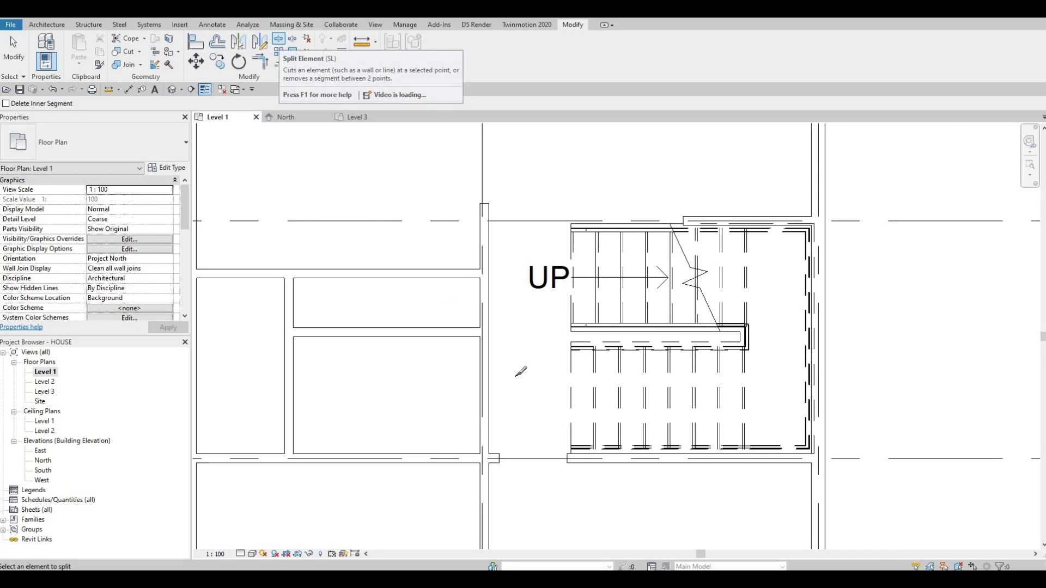
{"action": "left_click", "coordinate": [493, 393]}
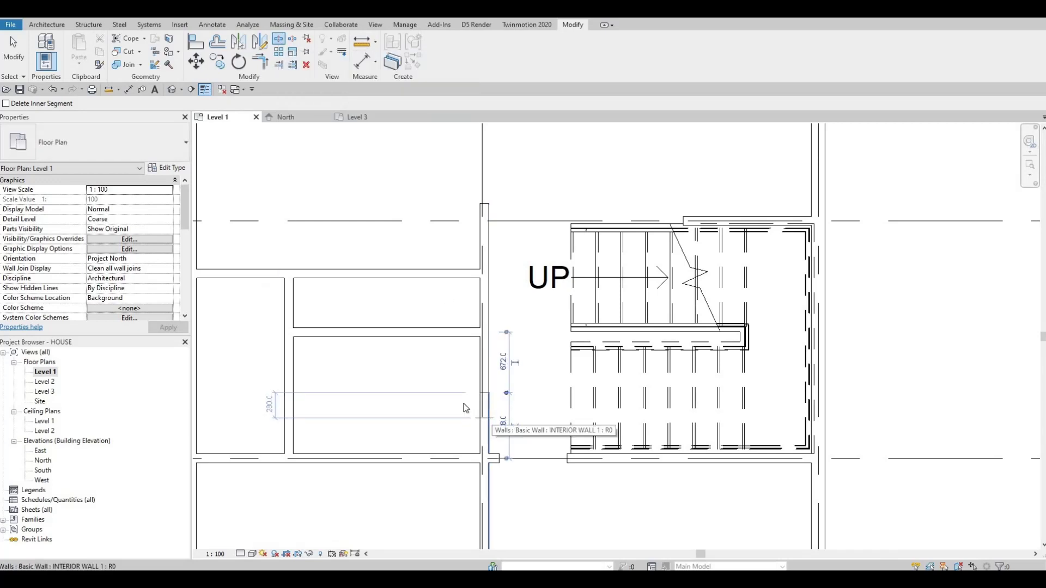
{"action": "key", "text": "Escape"}
{"action": "key", "text": "Escape"}
{"action": "key", "text": "Escape"}
Shorten the lower segment of the split central wall so it ends at the middle room's lower horizontal wall.
{"action": "scroll", "coordinate": [466, 408], "scroll_direction": "up", "scroll_amount": 2}
{"action": "left_click", "coordinate": [494, 407]}
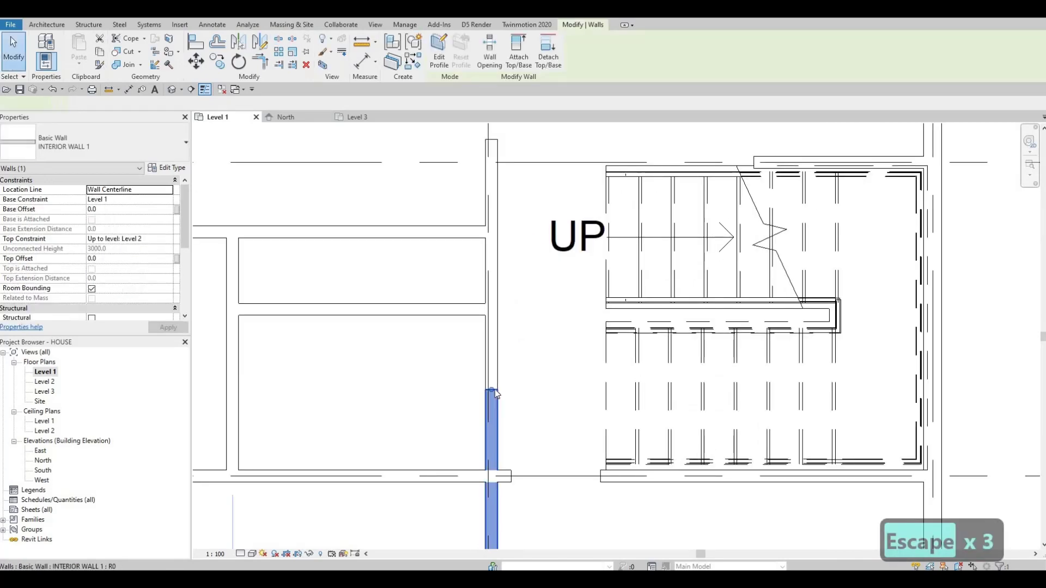
{"action": "key", "text": "r"}
{"action": "key", "text": "s"}
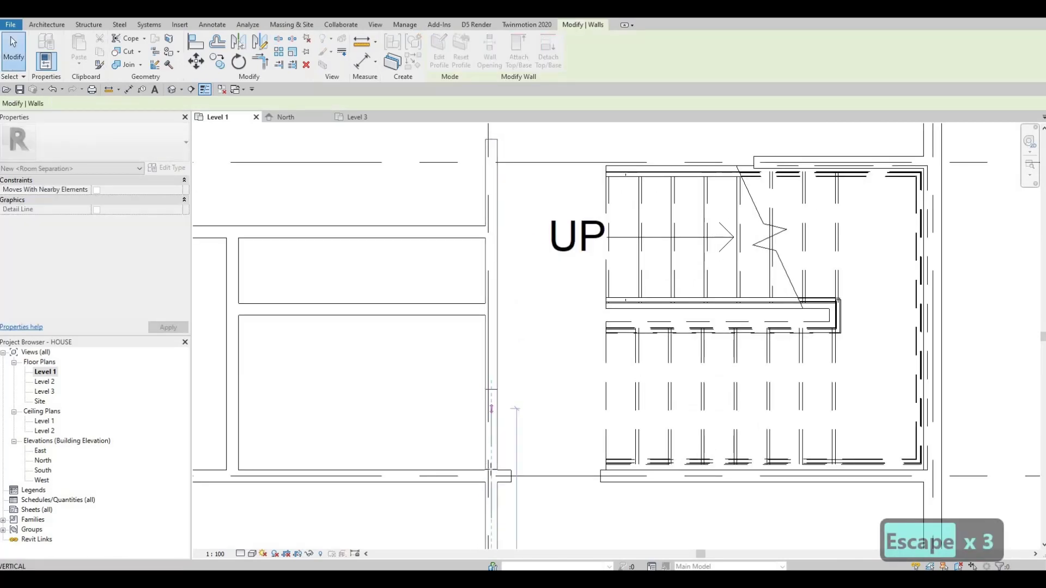
{"action": "left_click_drag", "start_coordinate": [491, 470], "coordinate": [492, 476]}
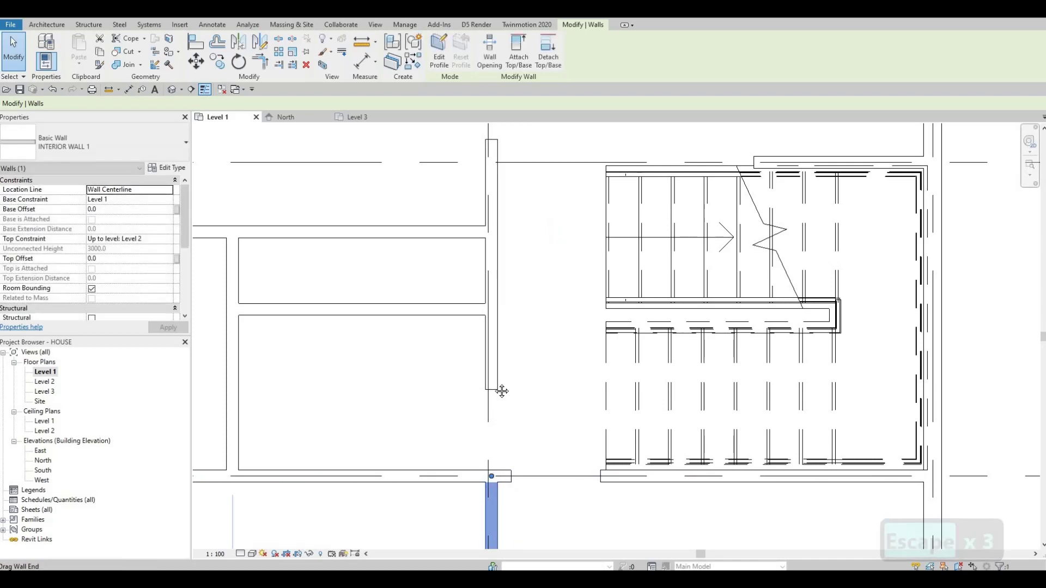
{"action": "middle_click_drag", "start_coordinate": [501, 392], "coordinate": [489, 416]}
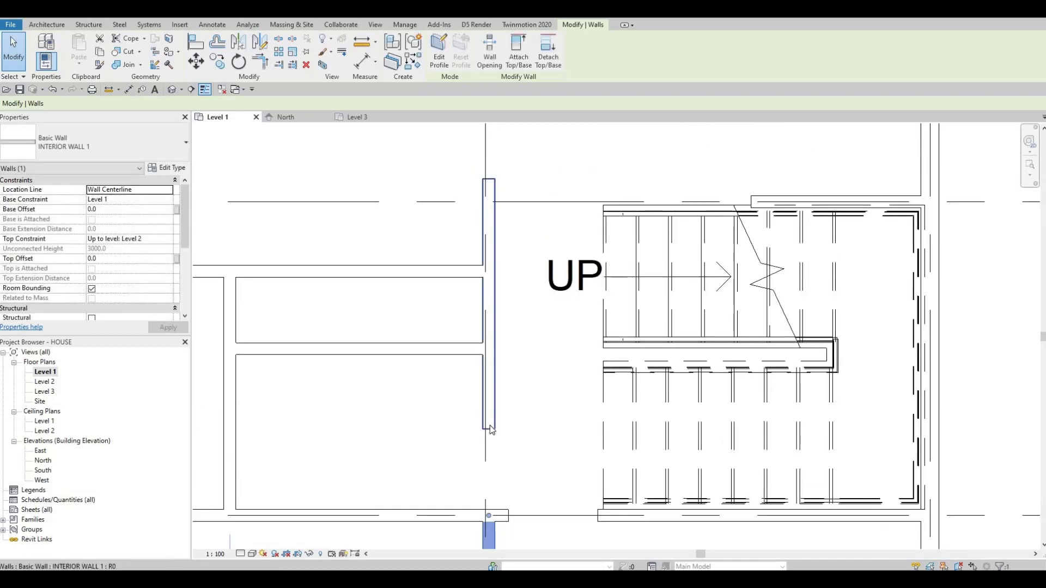
Shorten the upper segment of the split central wall to end at the horizontal partition, leaving it about 1428 mm long.
{"action": "left_click", "coordinate": [489, 426]}
{"action": "key", "text": "r"}
{"action": "key", "text": "s"}
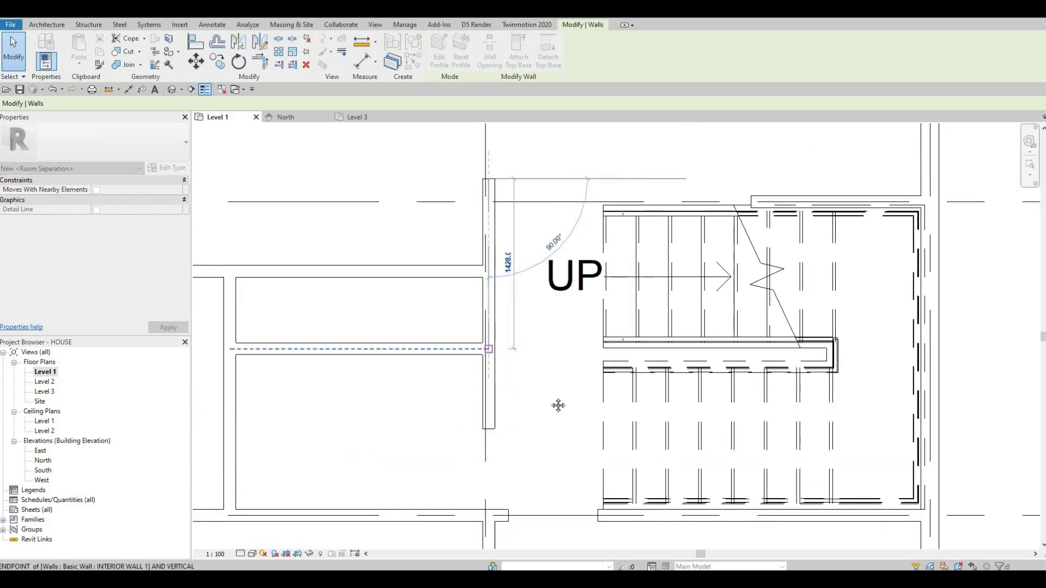
{"action": "key", "text": "Escape"}
{"action": "scroll", "coordinate": [535, 391], "scroll_direction": "down", "scroll_amount": 2}
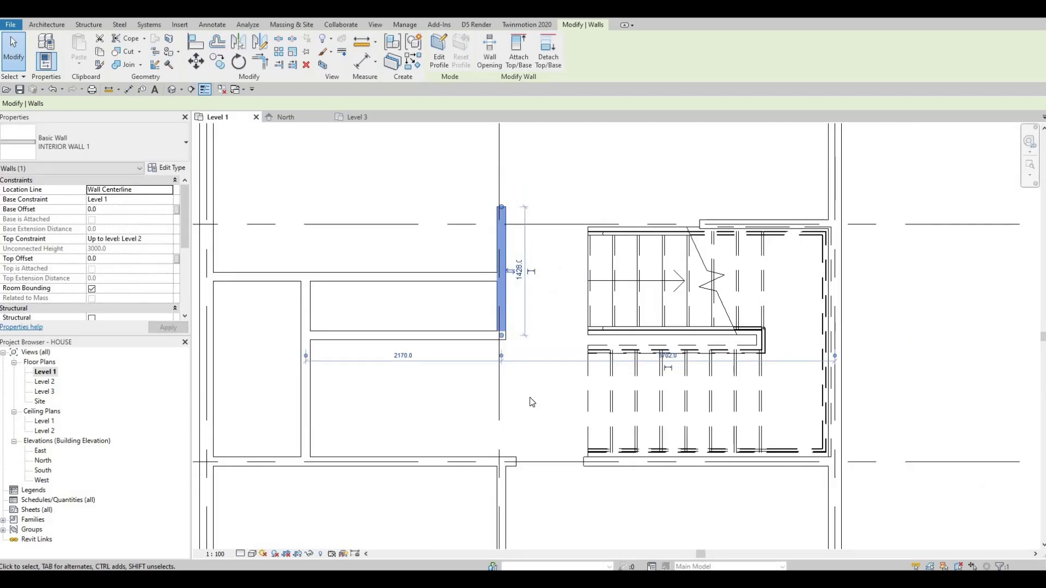
{"action": "middle_click_drag", "start_coordinate": [491, 373], "coordinate": [525, 360]}
{"action": "key", "text": "Escape"}
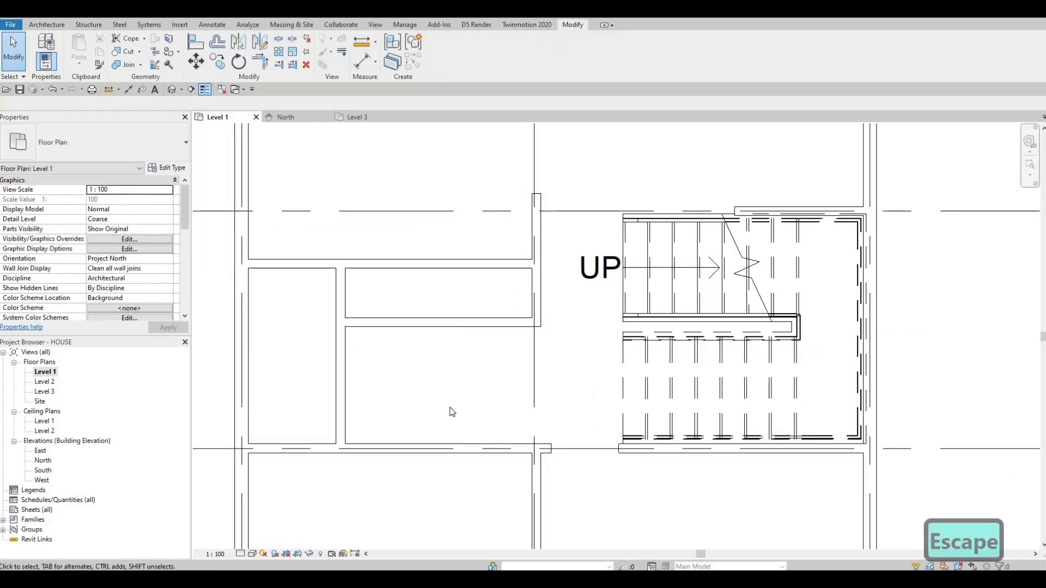
Examine the partitioned middle room, the stair area and the two lower rooms of the Level 1 plan.
{"action": "scroll", "coordinate": [487, 351], "scroll_direction": "down", "scroll_amount": 1}
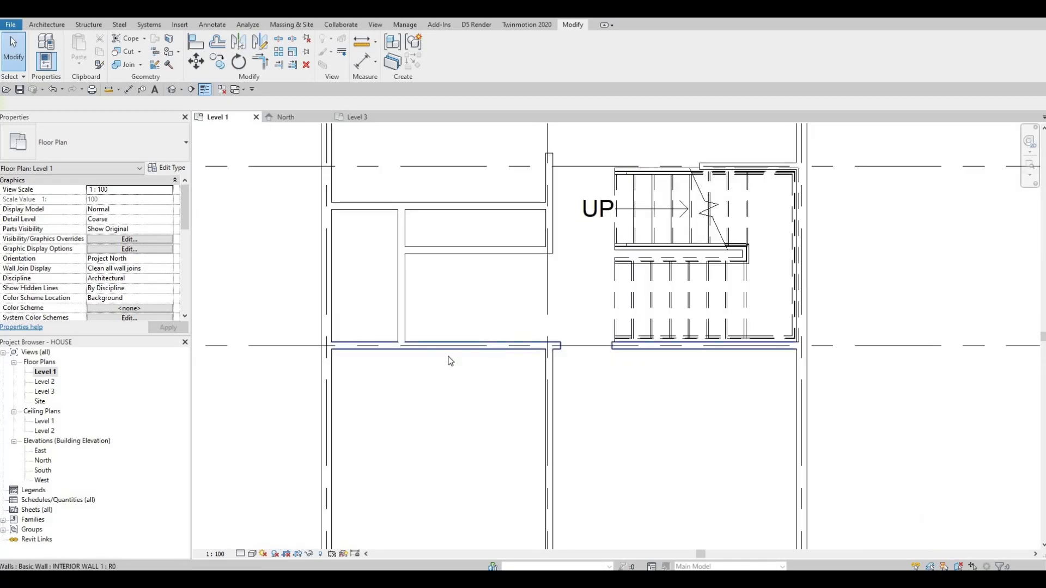
{"action": "scroll", "coordinate": [407, 402], "scroll_direction": "down", "scroll_amount": 2}
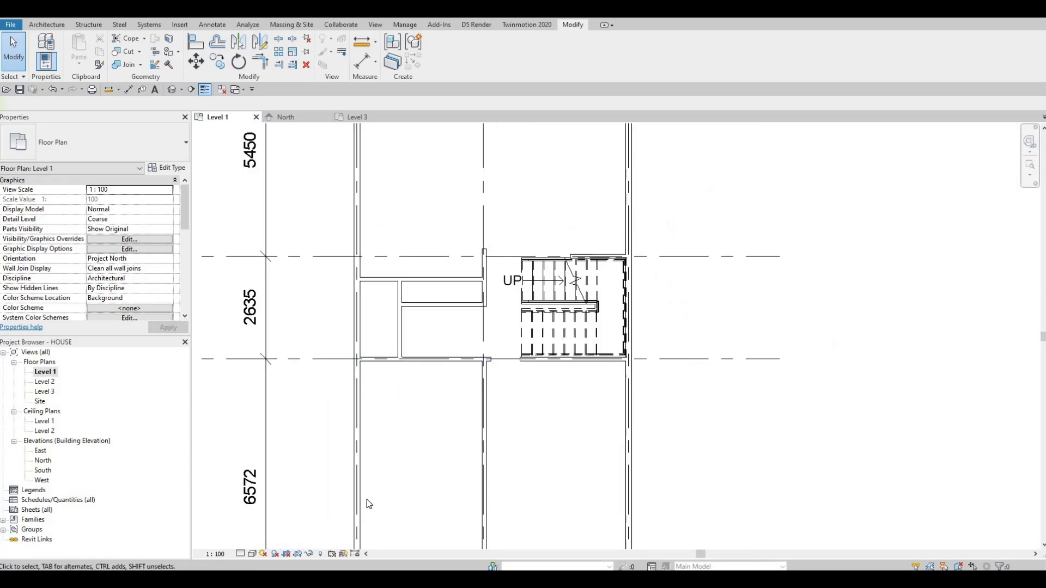
{"action": "middle_click_drag", "start_coordinate": [379, 486], "coordinate": [320, 550]}
{"action": "scroll", "coordinate": [380, 428], "scroll_direction": "up", "scroll_amount": 3}
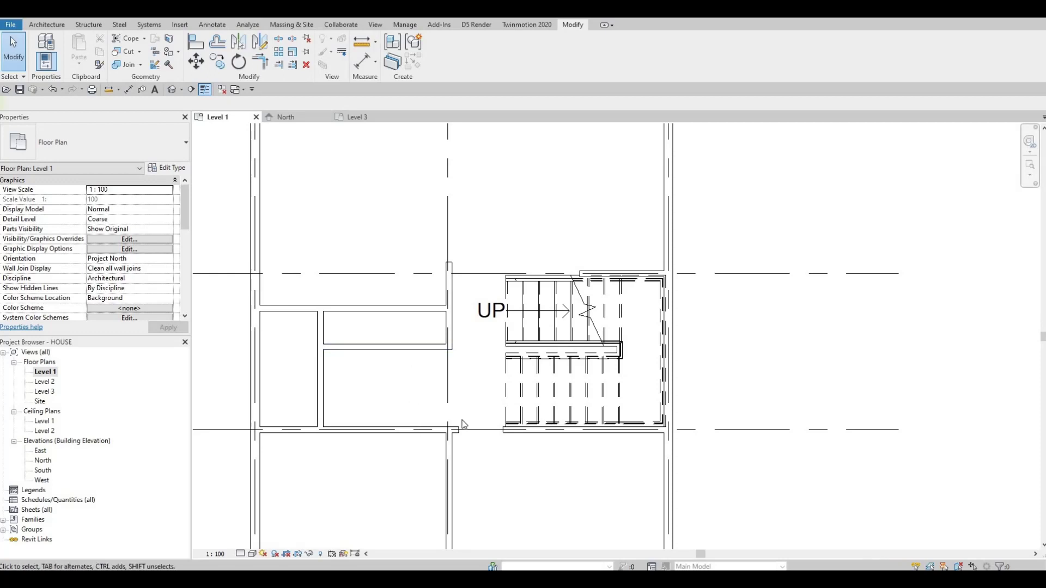
{"action": "scroll", "coordinate": [374, 362], "scroll_direction": "down", "scroll_amount": 2}
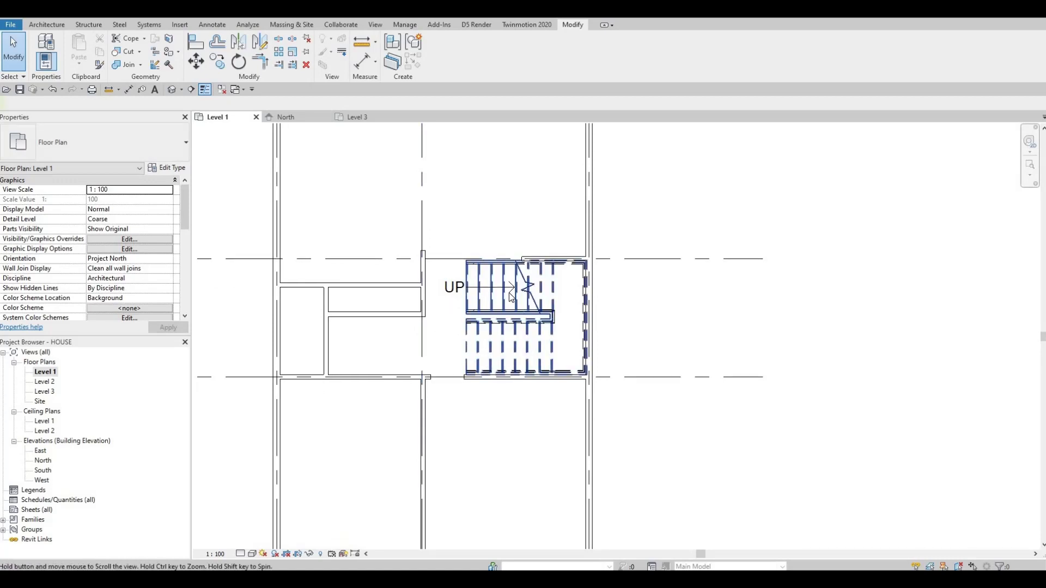
{"action": "scroll", "coordinate": [512, 300], "scroll_direction": "down", "scroll_amount": 2}
{"action": "middle_click_drag", "start_coordinate": [457, 449], "coordinate": [489, 341]}
{"action": "scroll", "coordinate": [494, 324], "scroll_direction": "down", "scroll_amount": 1}
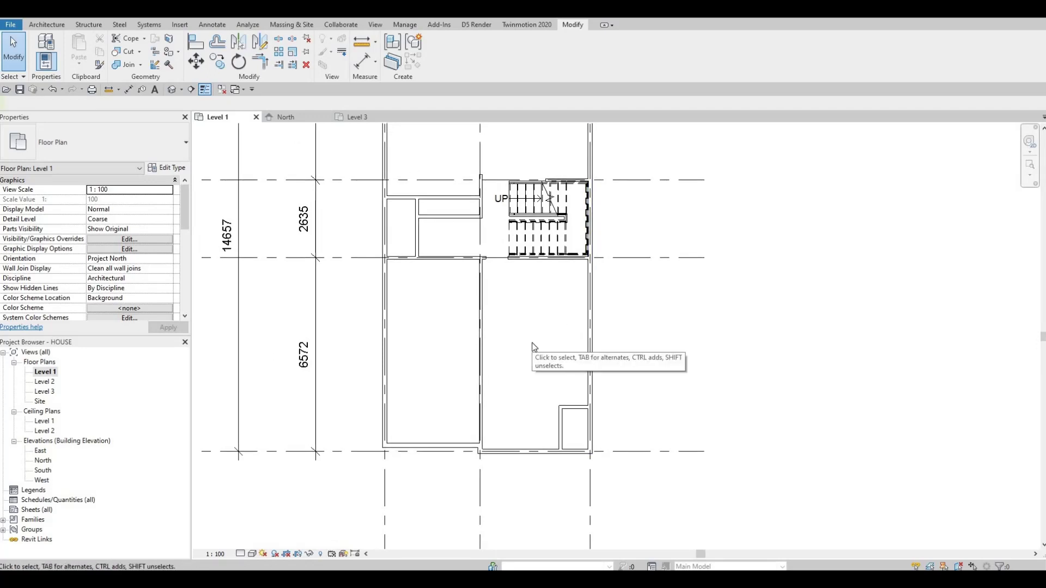
{"action": "scroll", "coordinate": [466, 294], "scroll_direction": "up", "scroll_amount": 2}
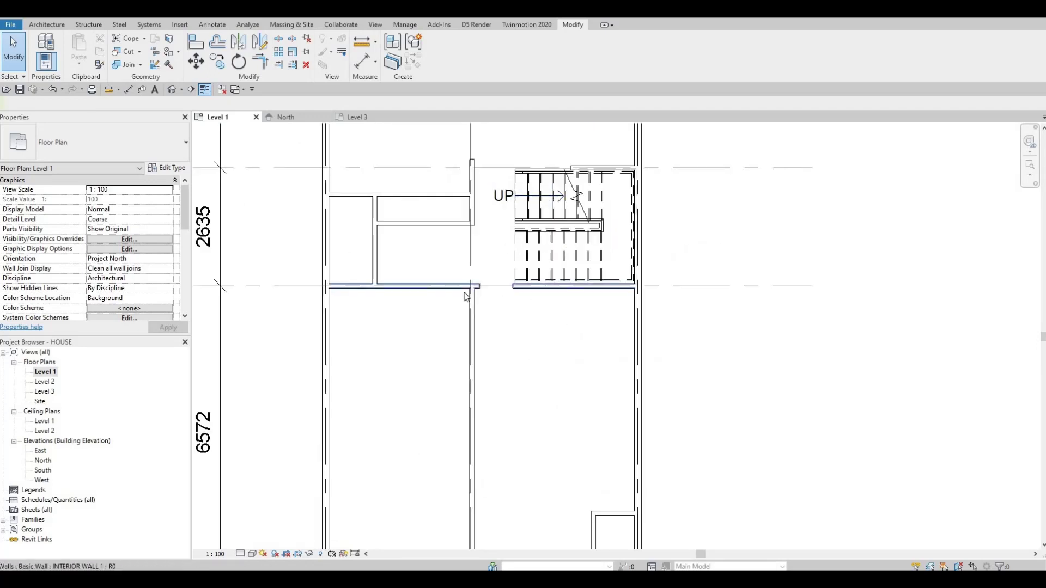
{"action": "scroll", "coordinate": [457, 251], "scroll_direction": "up", "scroll_amount": 4}
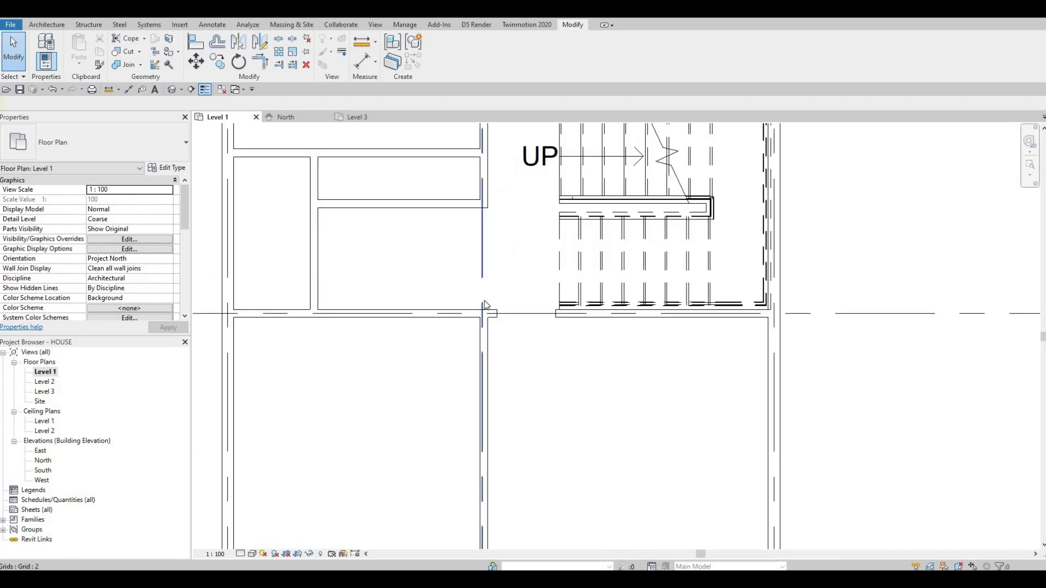
{"action": "scroll", "coordinate": [528, 247], "scroll_direction": "down", "scroll_amount": 4}
{"action": "middle_click_drag", "start_coordinate": [478, 300], "coordinate": [535, 270]}
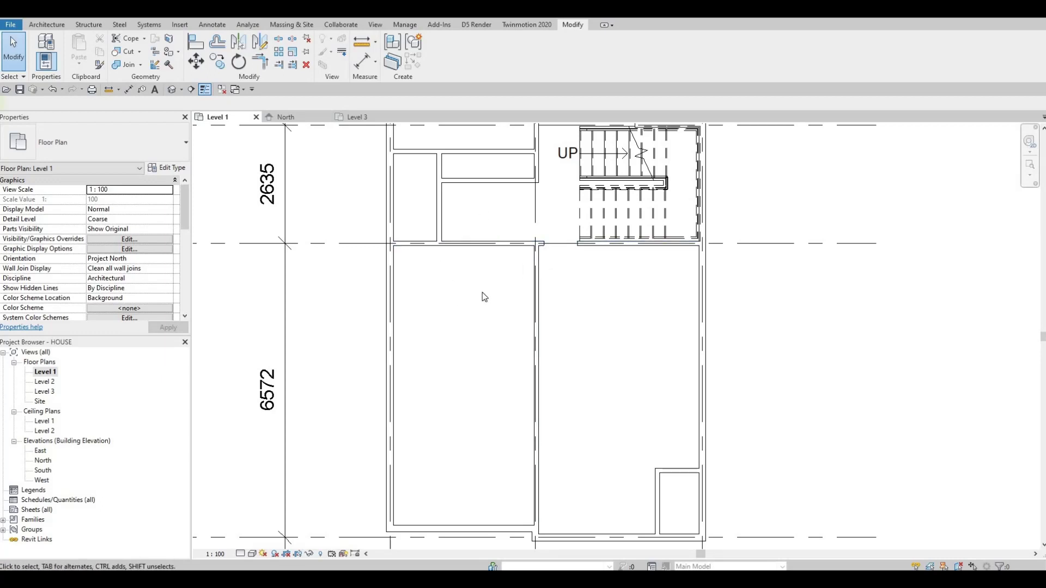
{"action": "scroll", "coordinate": [457, 413], "scroll_direction": "down", "scroll_amount": 2}
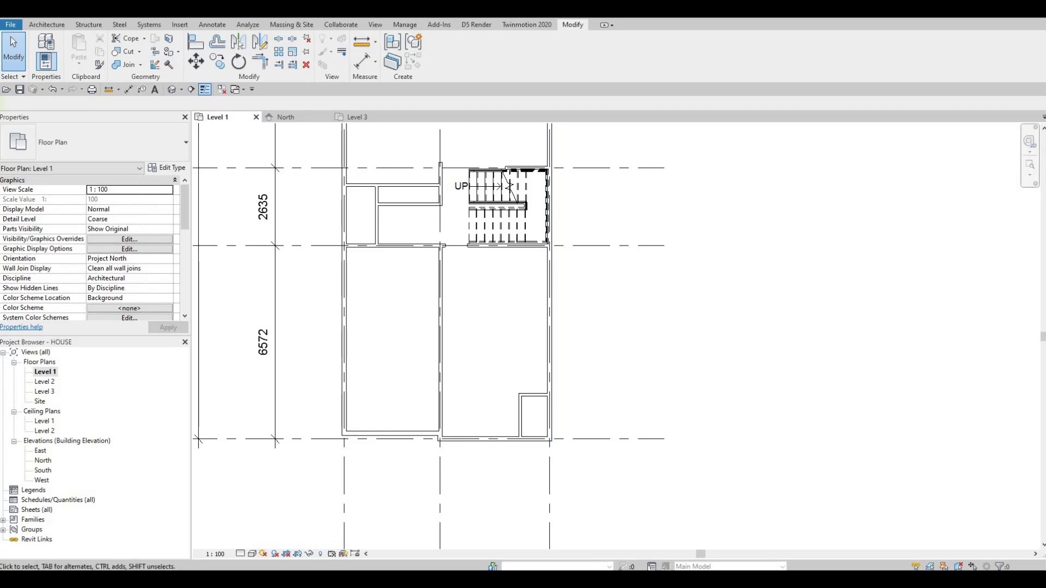
{"action": "key", "text": "F1"}
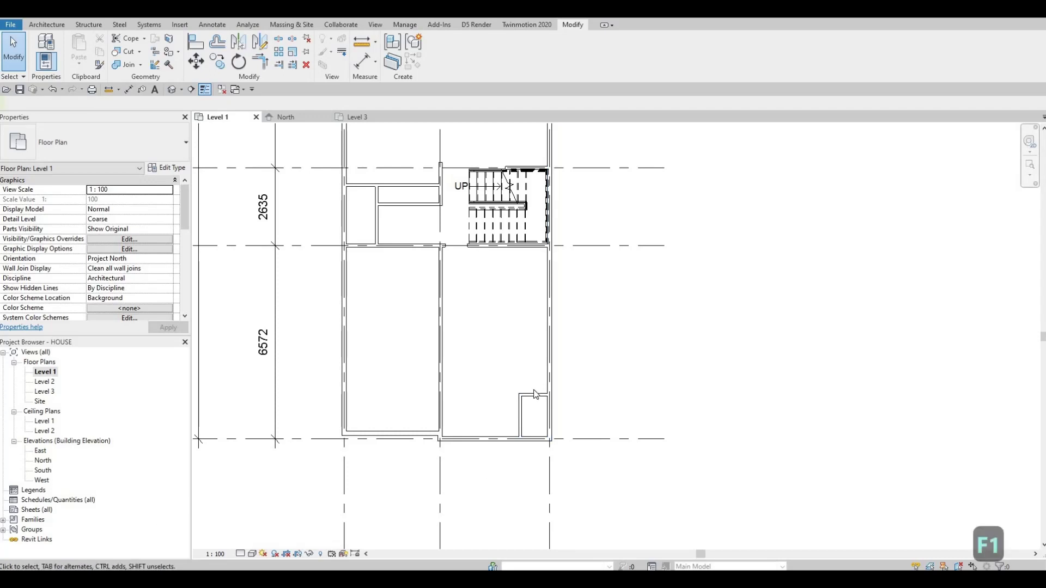
Extend the vertical wall of the small enclosure in the lower-right room upward past its horizontal wall to 2000 mm long.
{"action": "scroll", "coordinate": [535, 394], "scroll_direction": "up", "scroll_amount": 4}
{"action": "left_click", "coordinate": [514, 406]}
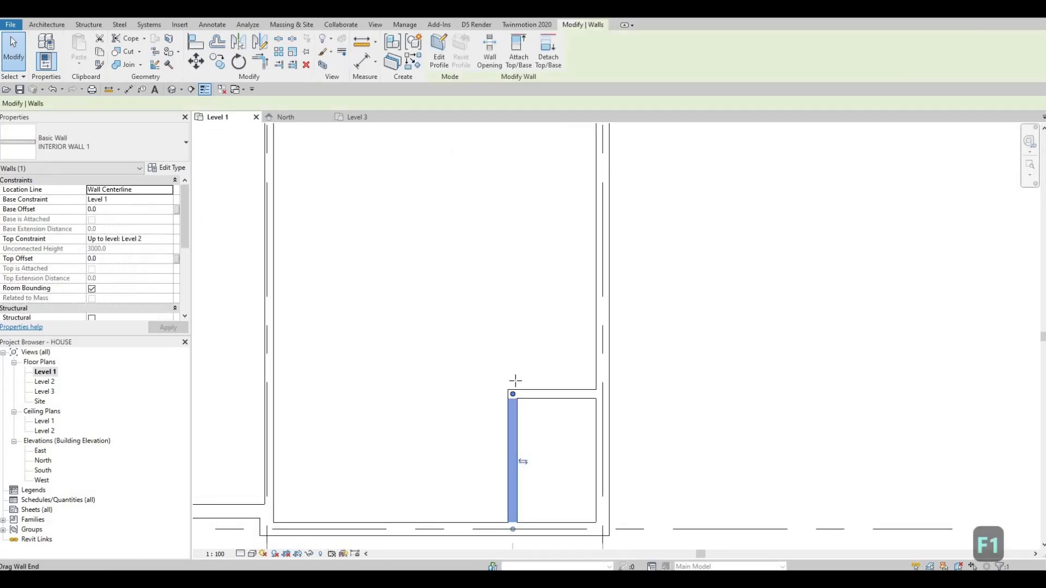
{"action": "left_click_drag", "start_coordinate": [516, 363], "coordinate": [513, 385]}
{"action": "key", "text": "Escape"}
{"action": "scroll", "coordinate": [740, 392], "scroll_direction": "down", "scroll_amount": 3}
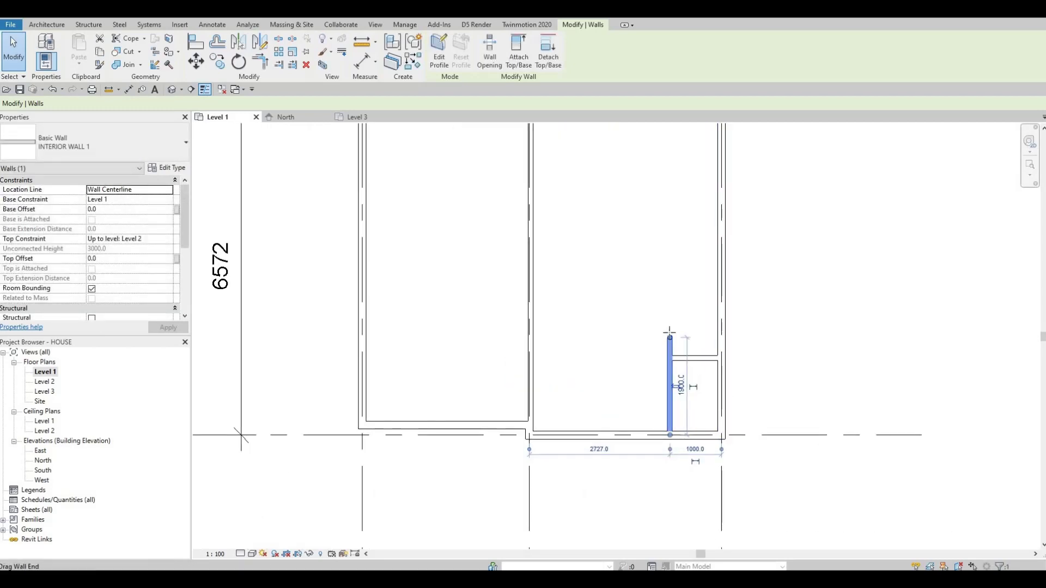
{"action": "left_click_drag", "start_coordinate": [670, 338], "coordinate": [670, 332]}
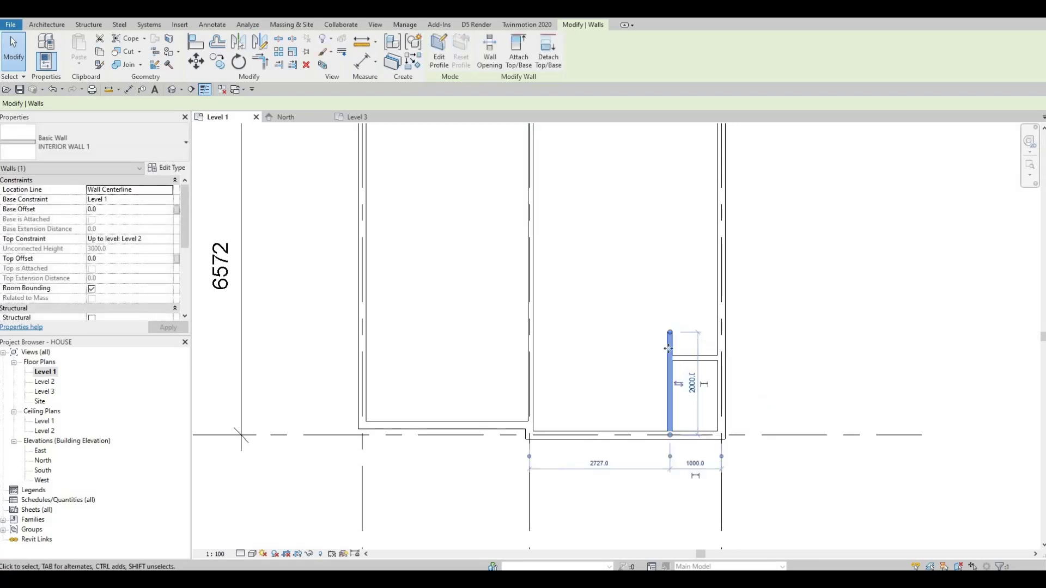
{"action": "scroll", "coordinate": [668, 346], "scroll_direction": "up", "scroll_amount": 2}
{"action": "key", "text": "Escape"}
{"action": "key", "text": "Escape"}
Draw a 1500 mm horizontal INTERIOR WALL 1 leftward from the upper end of the 2000 mm vertical wall in the lower-right room.
{"action": "left_click", "coordinate": [674, 394]}
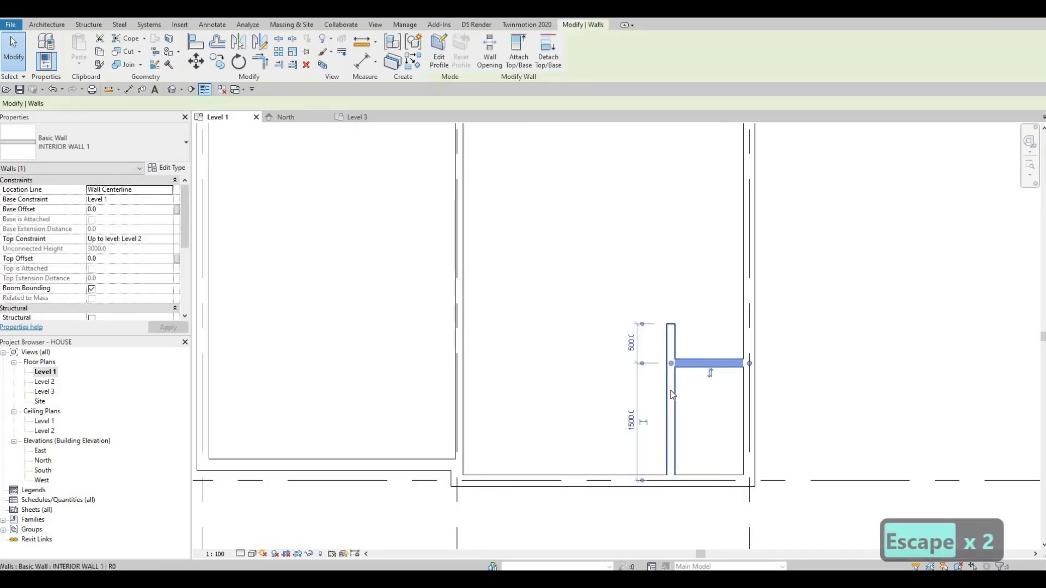
{"action": "key", "text": "c"}
{"action": "key", "text": "s"}
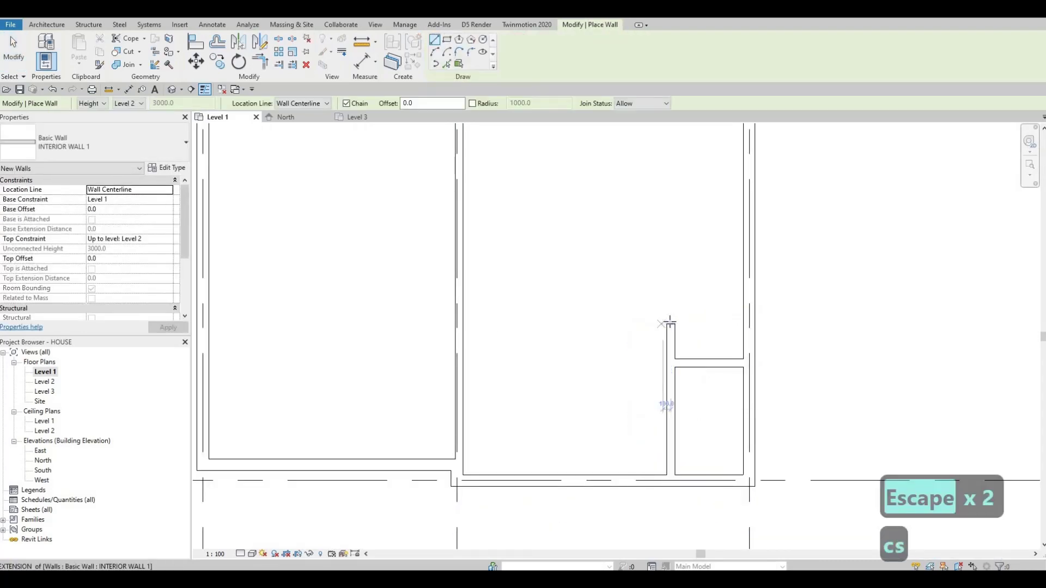
{"action": "left_click", "coordinate": [671, 324]}
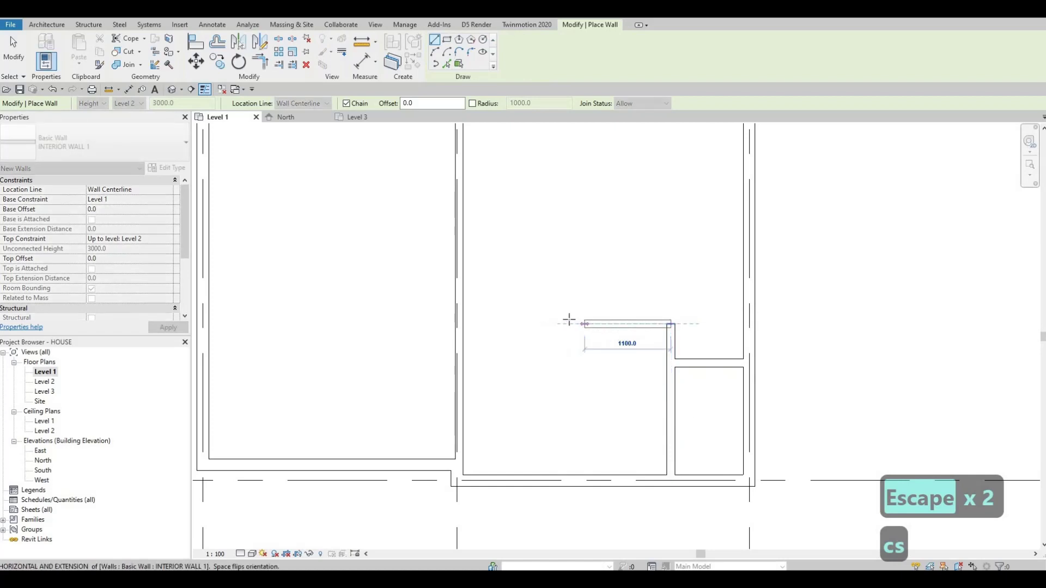
{"action": "type", "text": "1500"}
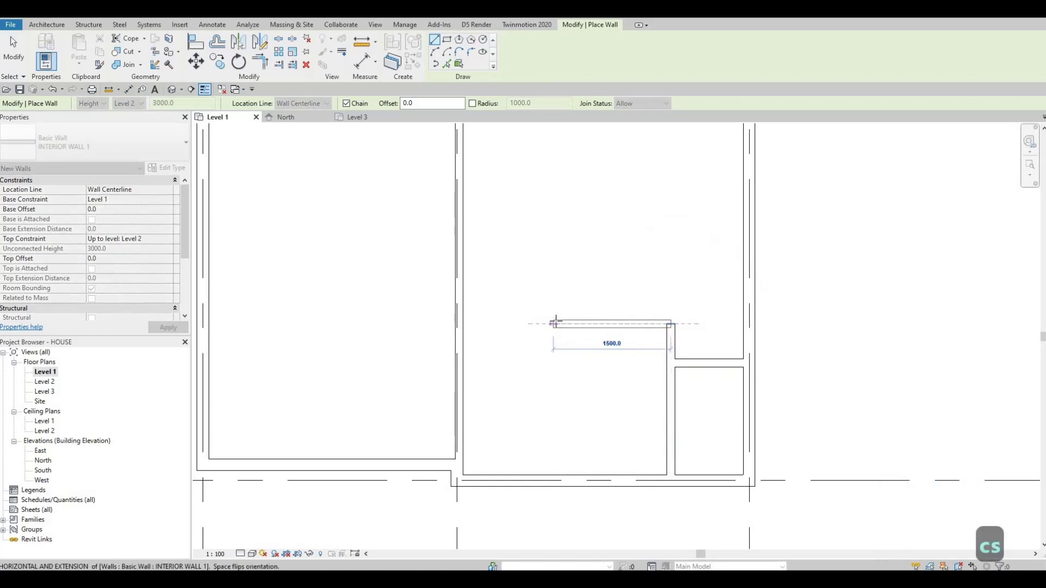
{"action": "key", "text": "Escape"}
{"action": "key", "text": "Escape"}
Examine the Level 1 plan from the lower-right enclosure up through the stair, middle and upper rooms.
{"action": "scroll", "coordinate": [565, 411], "scroll_direction": "down", "scroll_amount": 3}
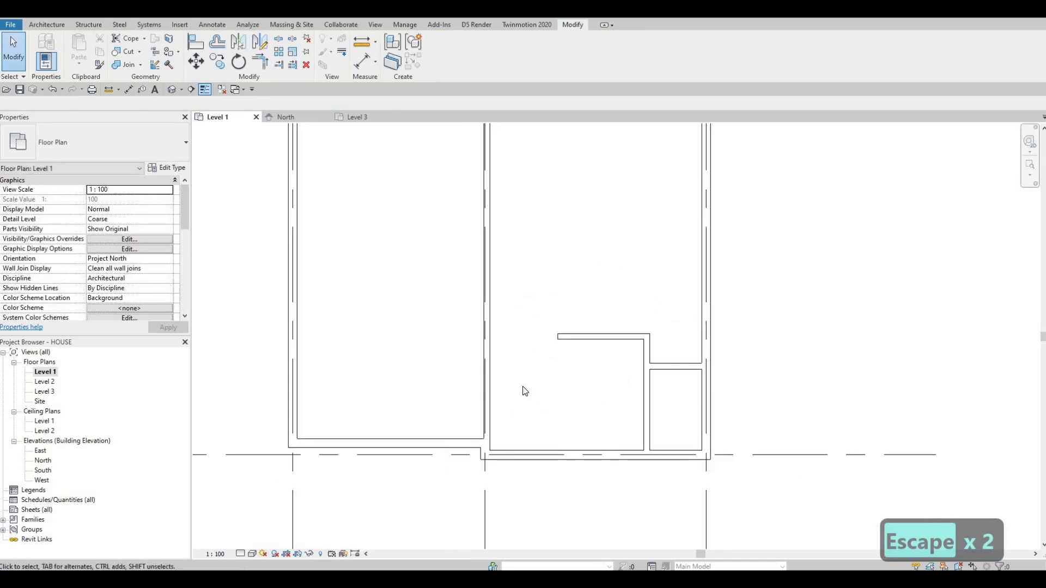
{"action": "middle_click_drag", "start_coordinate": [472, 408], "coordinate": [421, 396]}
{"action": "scroll", "coordinate": [507, 382], "scroll_direction": "up", "scroll_amount": 1}
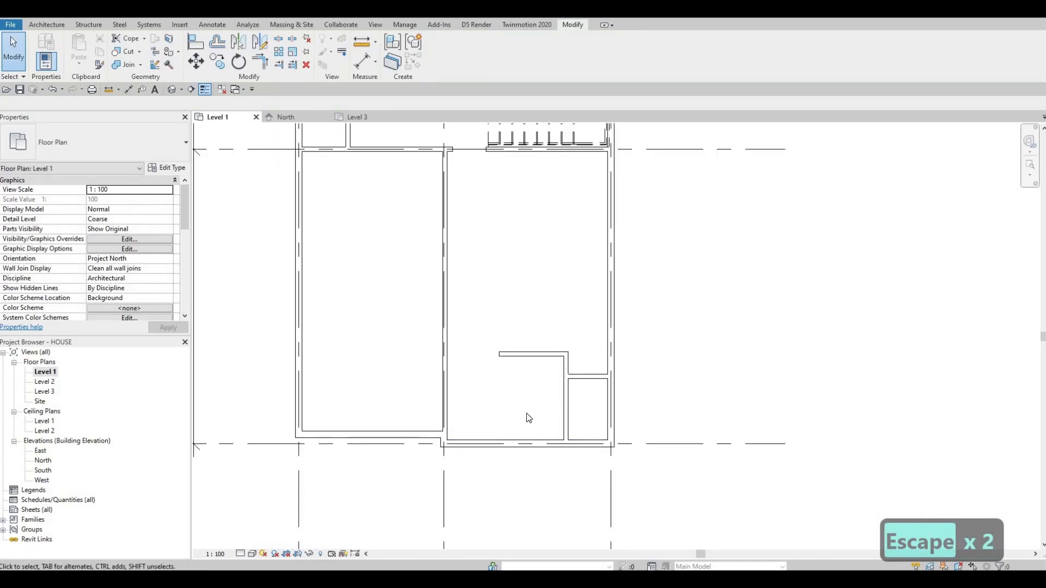
{"action": "middle_click_drag", "start_coordinate": [537, 266], "coordinate": [546, 422]}
{"action": "scroll", "coordinate": [547, 422], "scroll_direction": "down", "scroll_amount": 4}
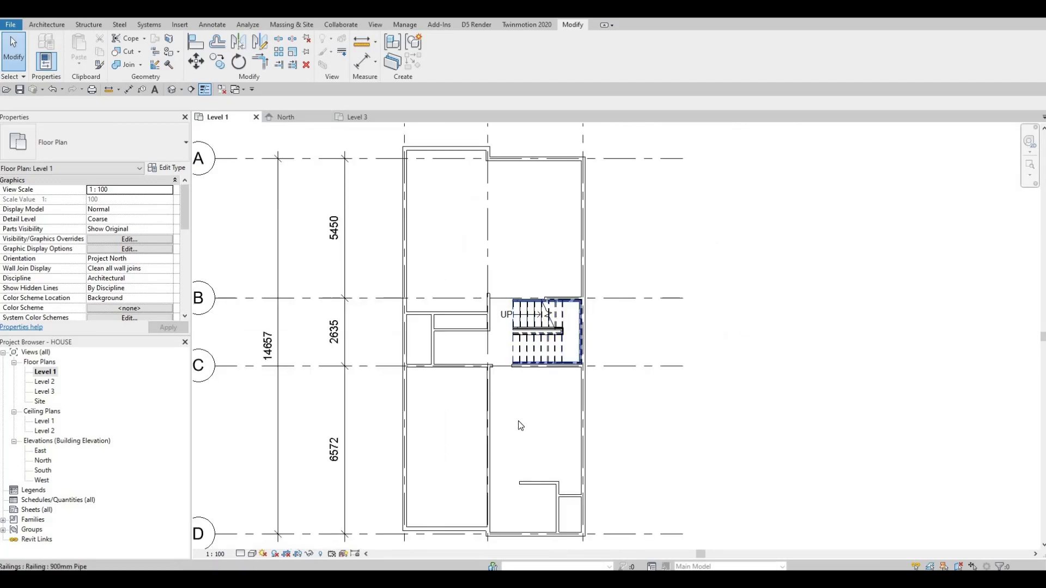
{"action": "middle_click_drag", "start_coordinate": [530, 197], "coordinate": [467, 350]}
{"action": "scroll", "coordinate": [517, 295], "scroll_direction": "up", "scroll_amount": 1}
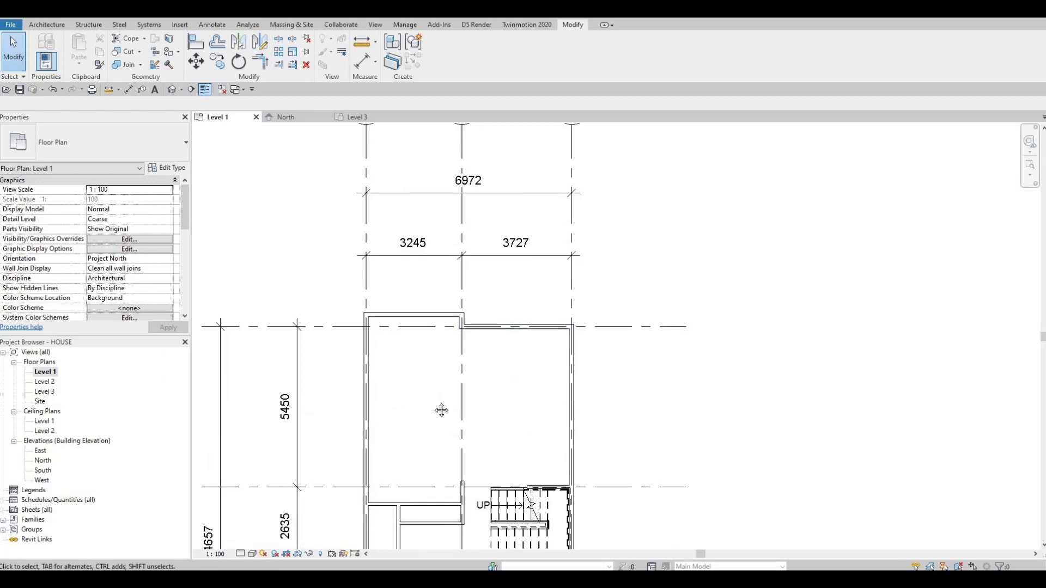
{"action": "middle_click_drag", "start_coordinate": [489, 502], "coordinate": [488, 378]}
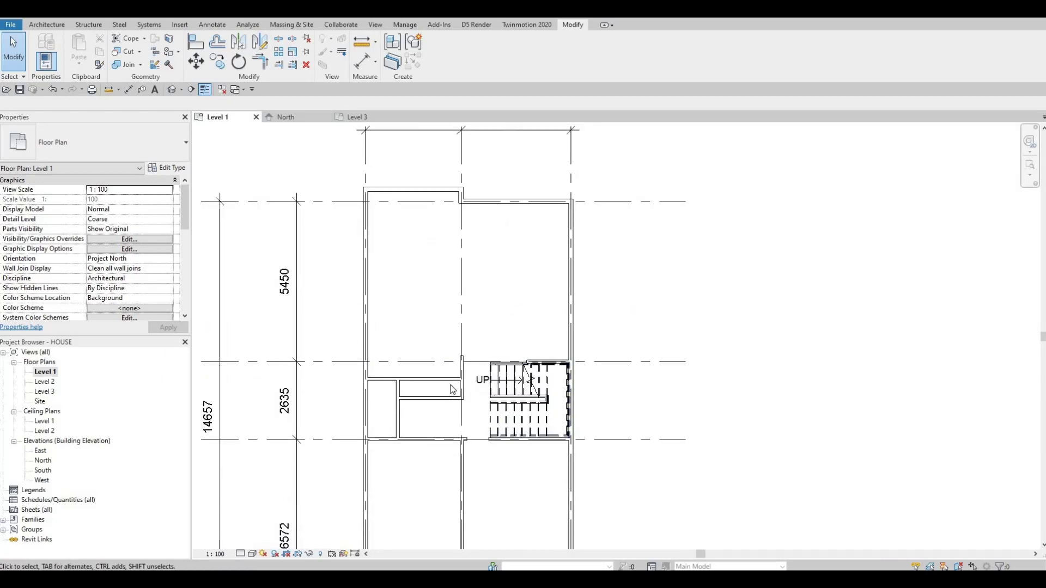
{"action": "middle_click_drag", "start_coordinate": [418, 412], "coordinate": [451, 385]}
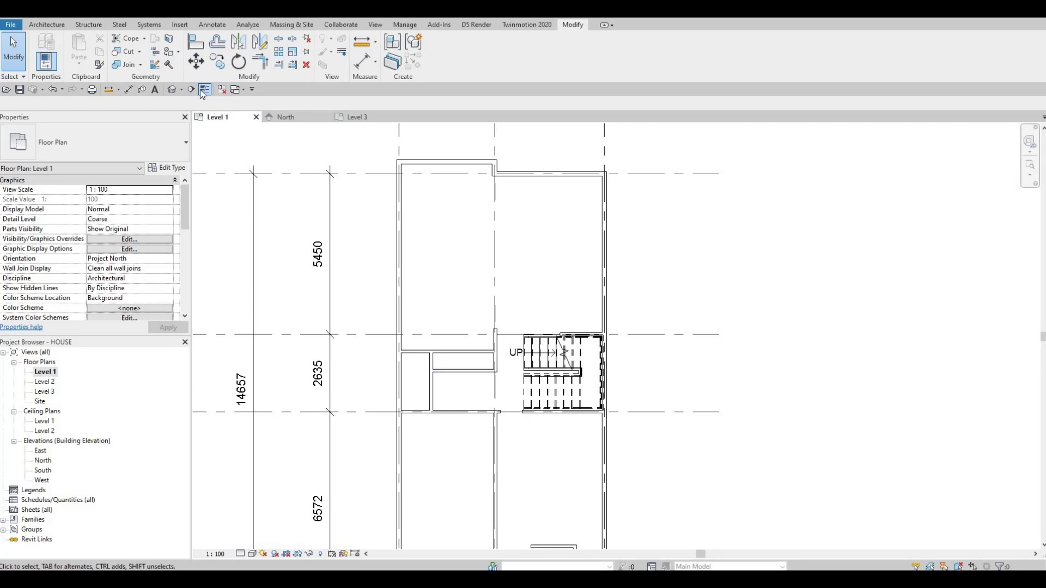
Start loading a family and browse the Canada library to the Plumbing, Architectural, Fixtures folder.
{"action": "left_click", "coordinate": [173, 26]}
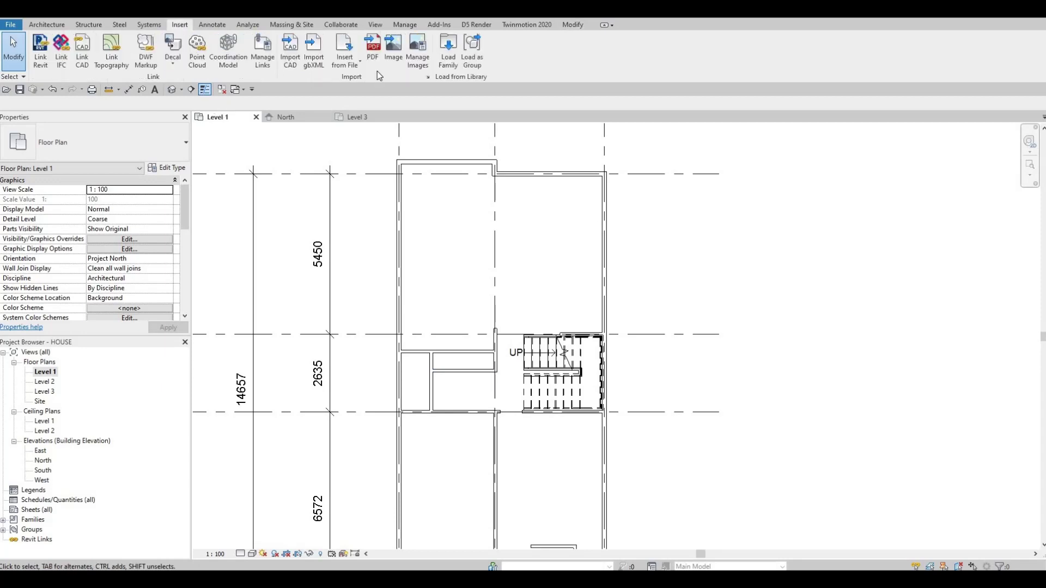
{"action": "left_click", "coordinate": [448, 50]}
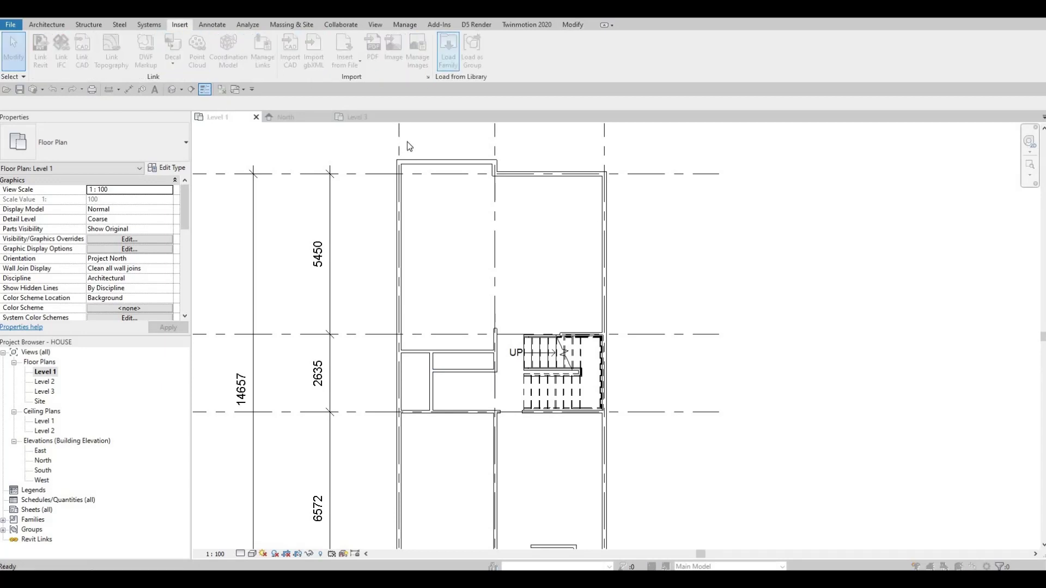
{"action": "left_click", "coordinate": [646, 127]}
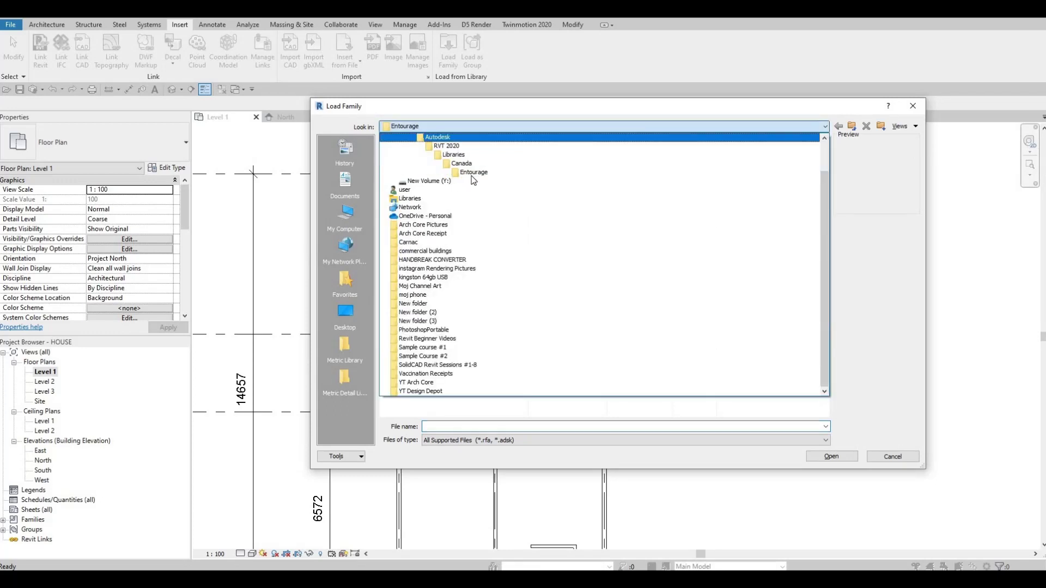
{"action": "scroll", "coordinate": [467, 184], "scroll_direction": "up", "scroll_amount": 1}
{"action": "left_click", "coordinate": [442, 181]}
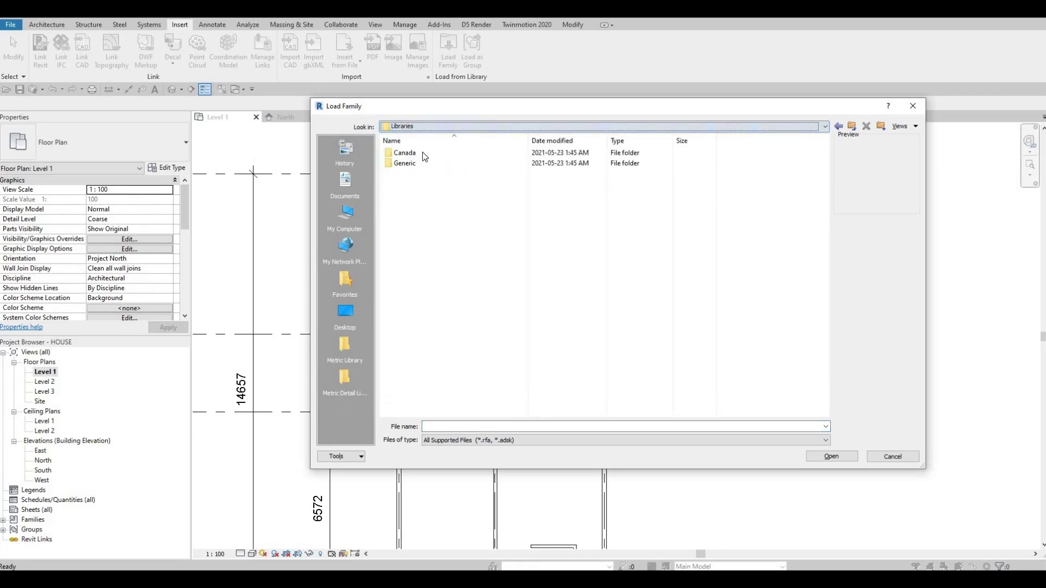
{"action": "double_click", "coordinate": [406, 152]}
{"action": "scroll", "coordinate": [442, 212], "scroll_direction": "down", "scroll_amount": 2}
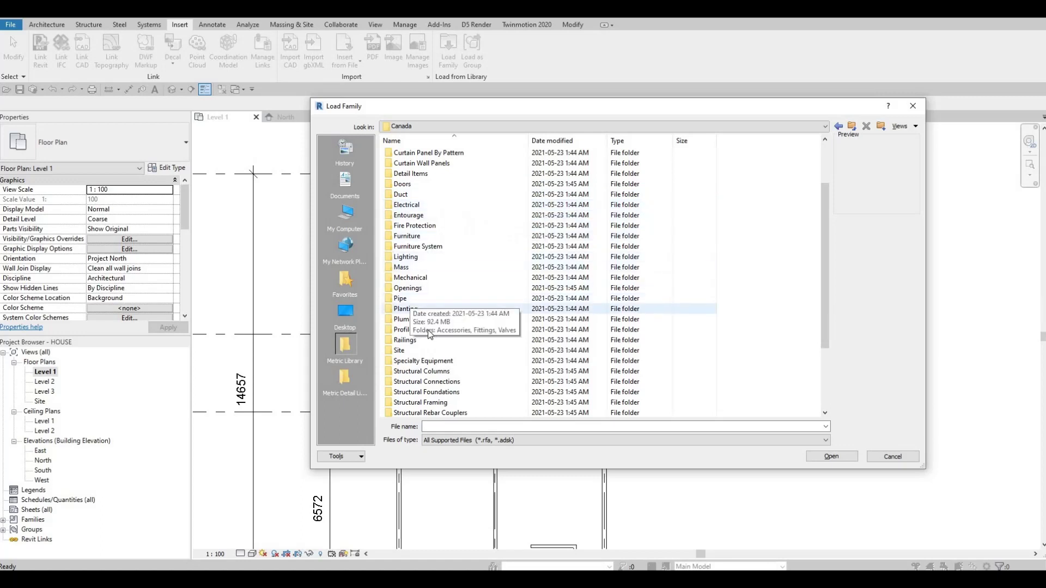
{"action": "double_click", "coordinate": [413, 323]}
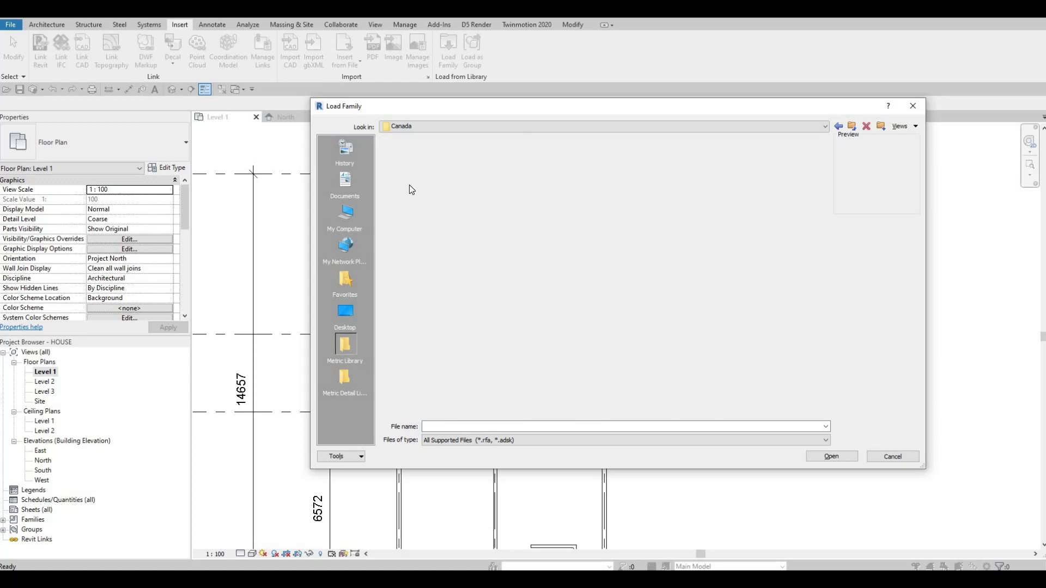
{"action": "left_click", "coordinate": [428, 154]}
{"action": "double_click", "coordinate": [428, 154]}
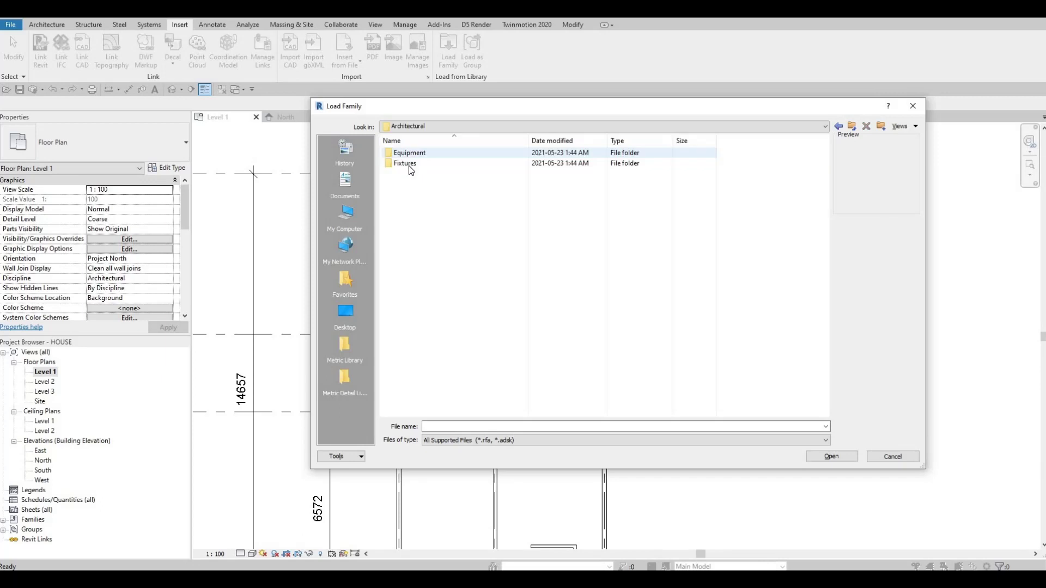
{"action": "double_click", "coordinate": [410, 164]}
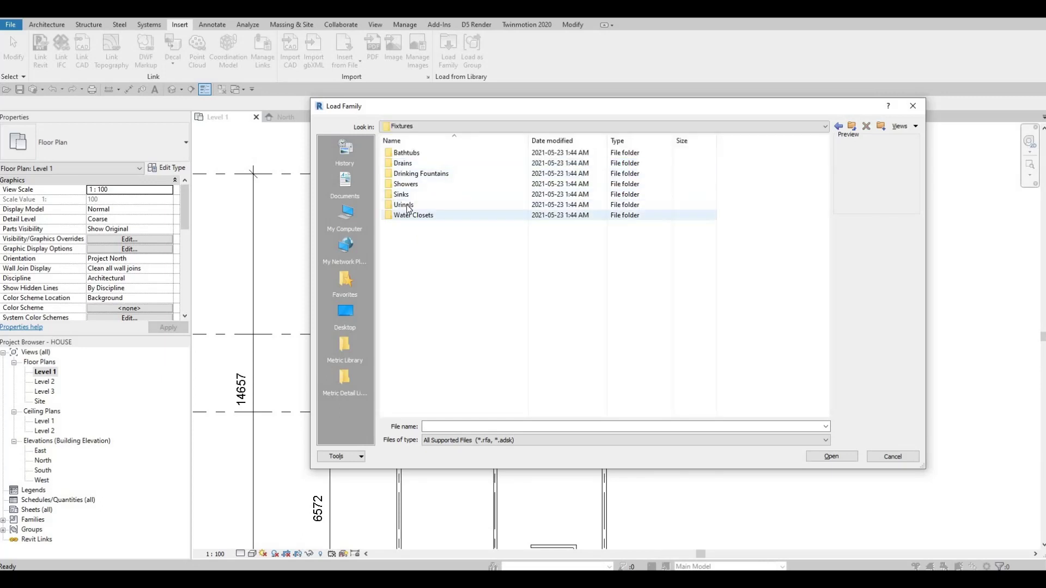
{"action": "left_click", "coordinate": [407, 205]}
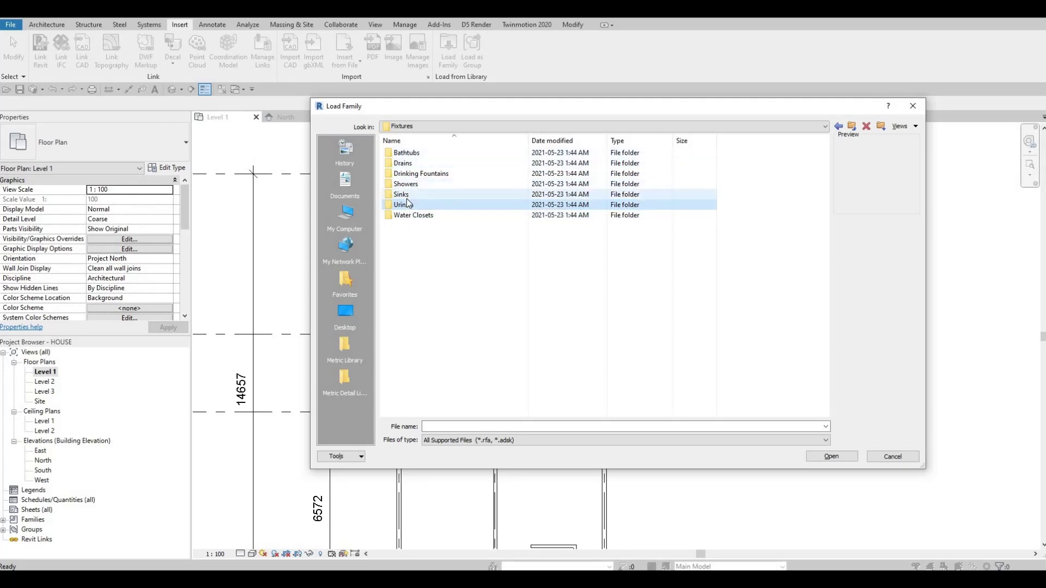
{"action": "key", "text": "Return"}
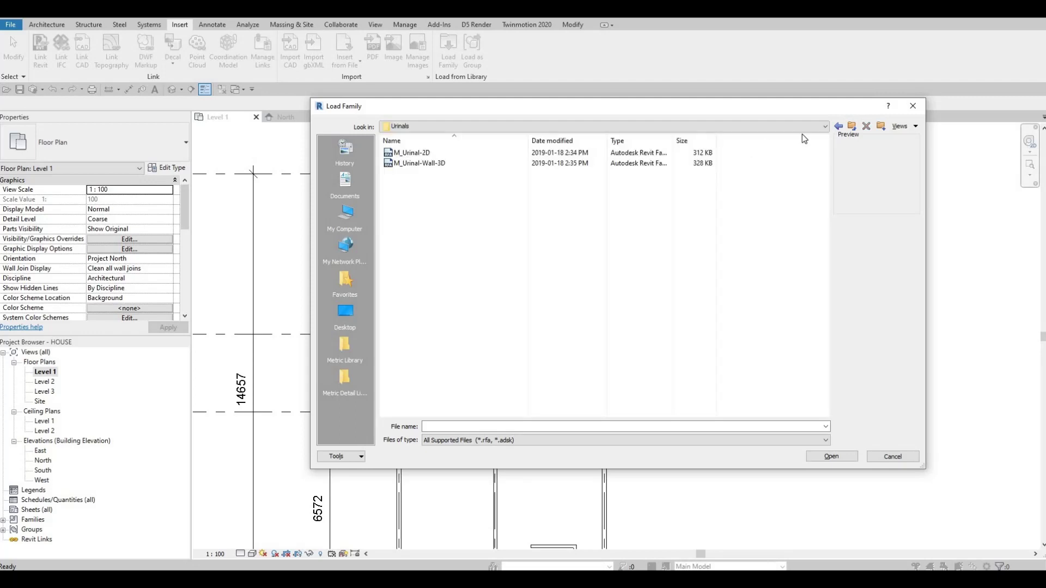
{"action": "key", "text": "BackSpace"}
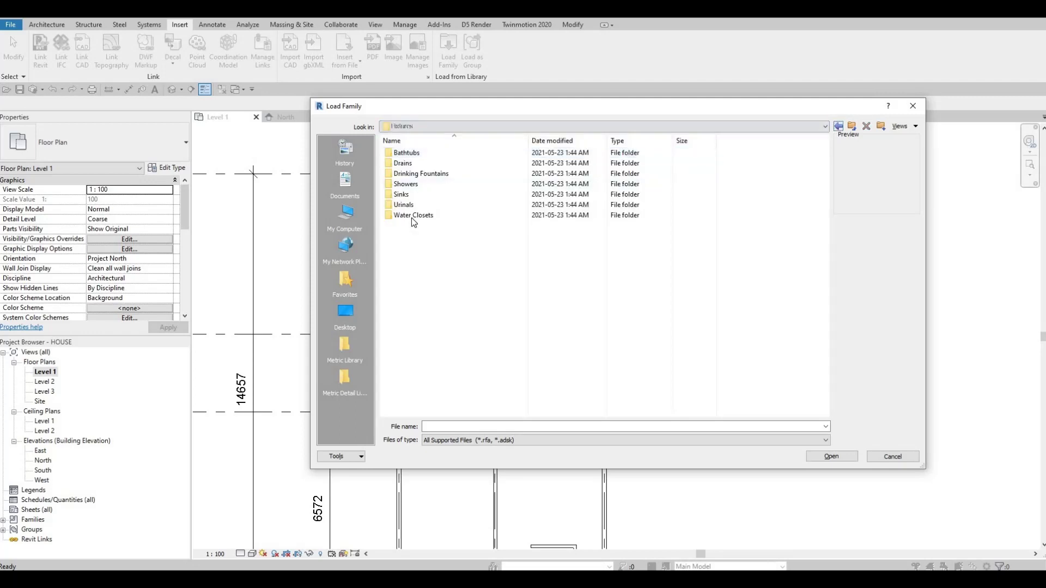
Compare the toilet families in the Water Closets folder and load M_Toilet-Domestic-2D into the project.
{"action": "double_click", "coordinate": [463, 215]}
{"action": "left_click", "coordinate": [434, 178]}
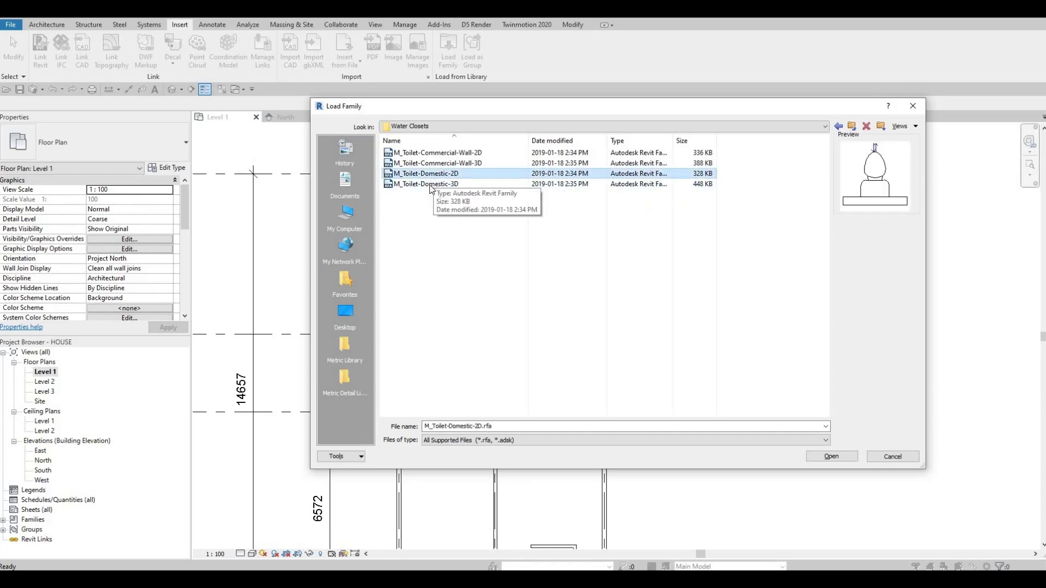
{"action": "left_click", "coordinate": [431, 184]}
{"action": "left_click", "coordinate": [429, 163]}
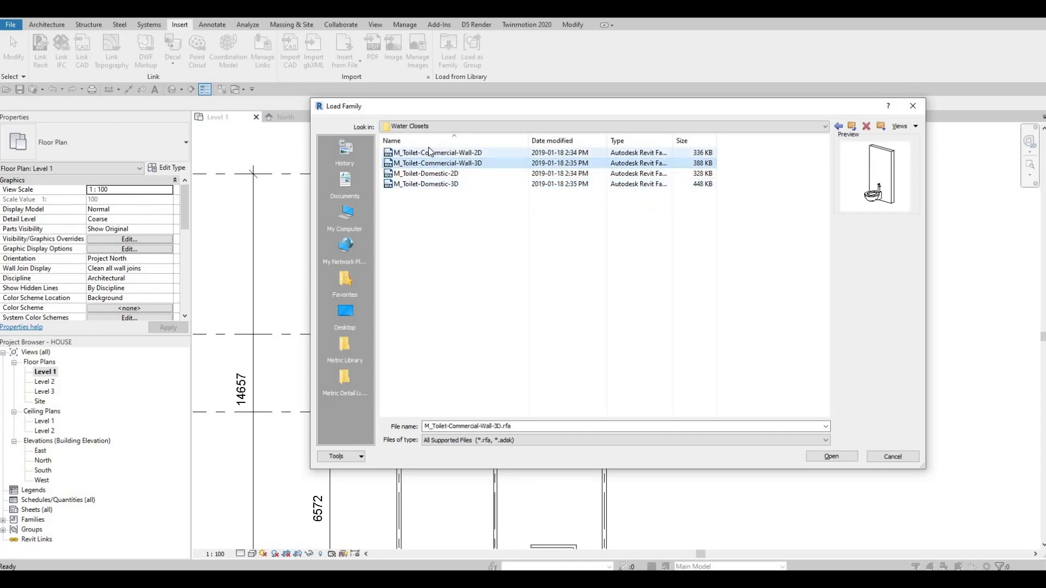
{"action": "left_click", "coordinate": [429, 152]}
{"action": "left_click", "coordinate": [420, 169]}
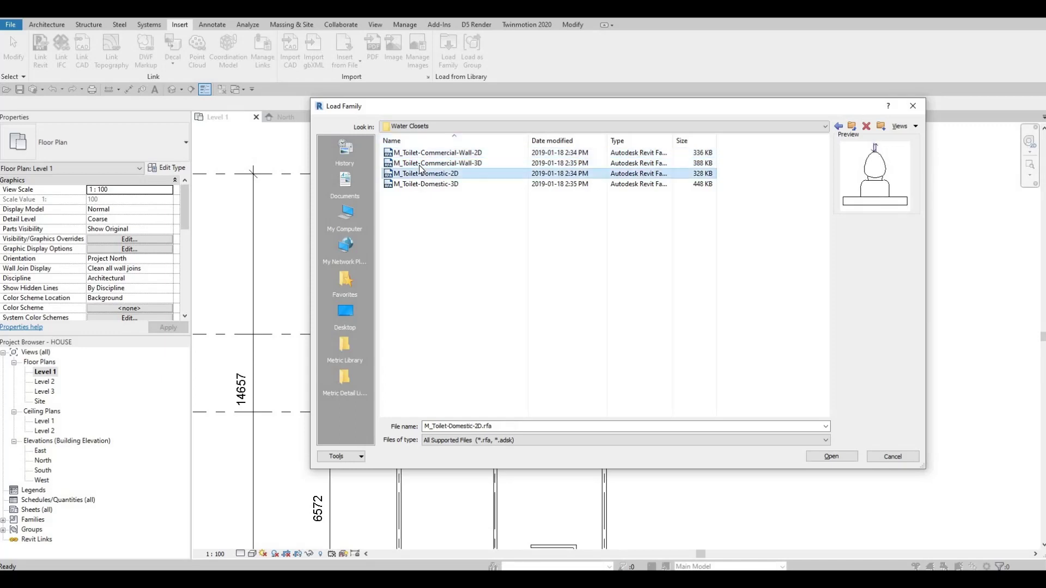
{"action": "left_click", "coordinate": [427, 164]}
{"action": "left_click", "coordinate": [428, 154]}
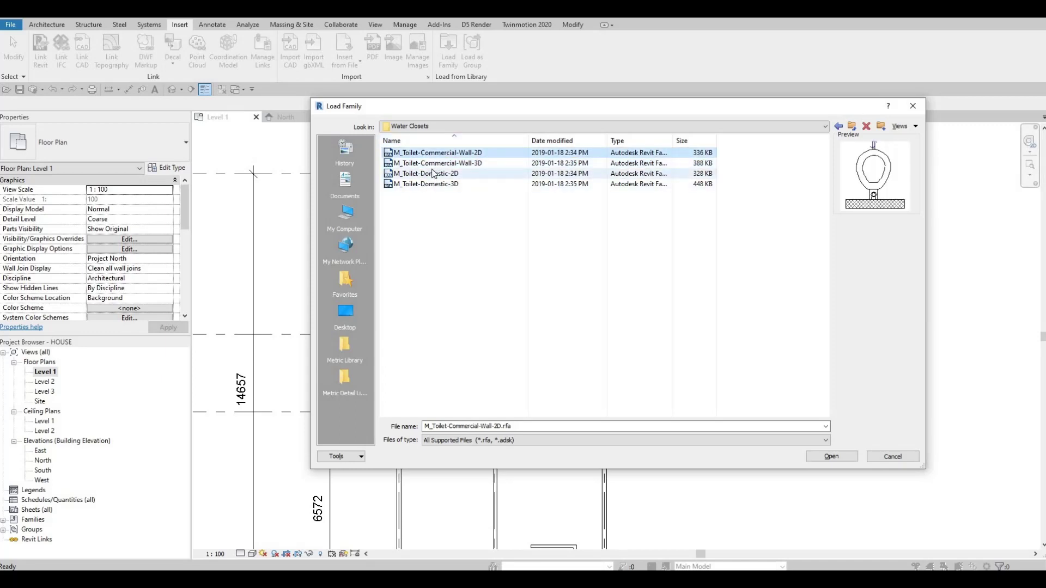
{"action": "left_click", "coordinate": [429, 174]}
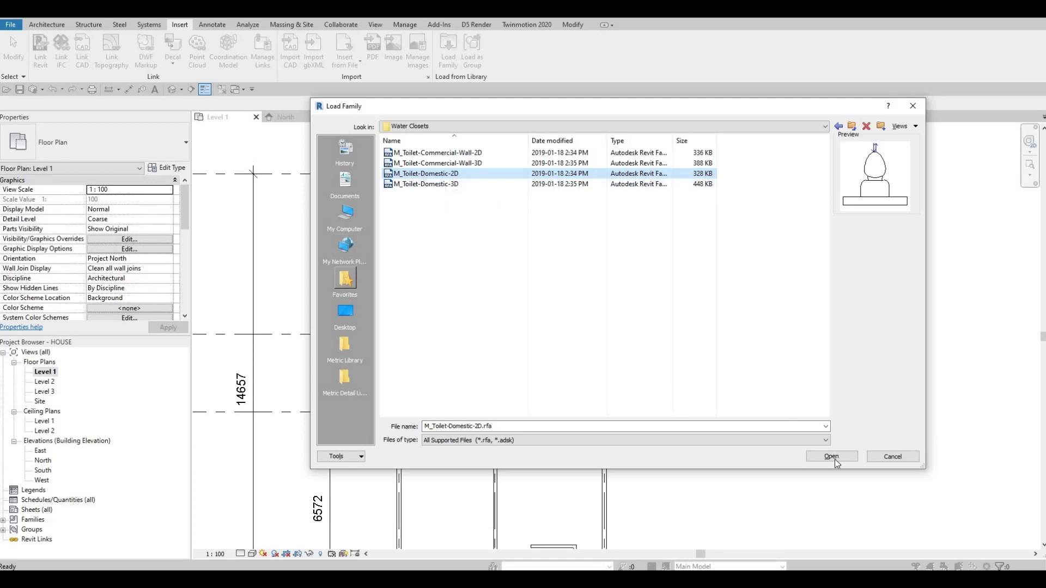
{"action": "key", "text": "Return"}
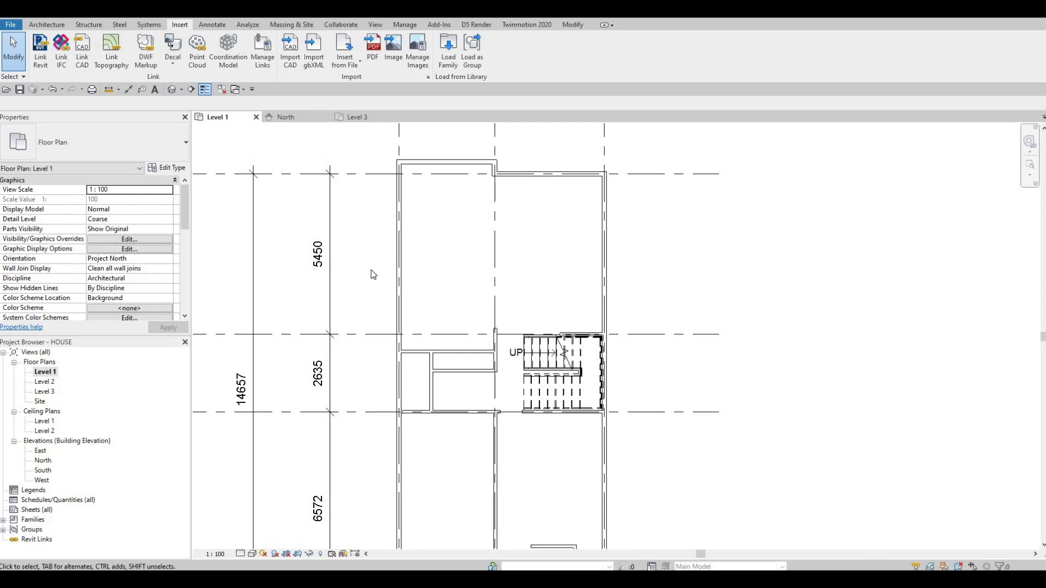
Place the M_Toilet-Domestic-2D component on the upper wall of the middle room's small left enclosure, centred 550 mm from each side wall.
{"action": "key", "text": "c"}
{"action": "key", "text": "m"}
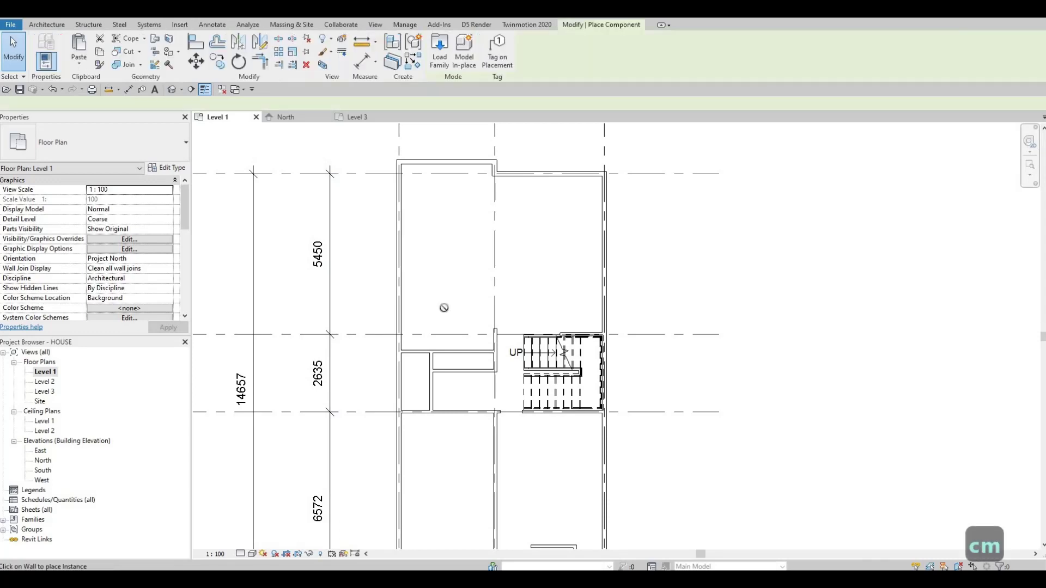
{"action": "scroll", "coordinate": [419, 372], "scroll_direction": "up", "scroll_amount": 3}
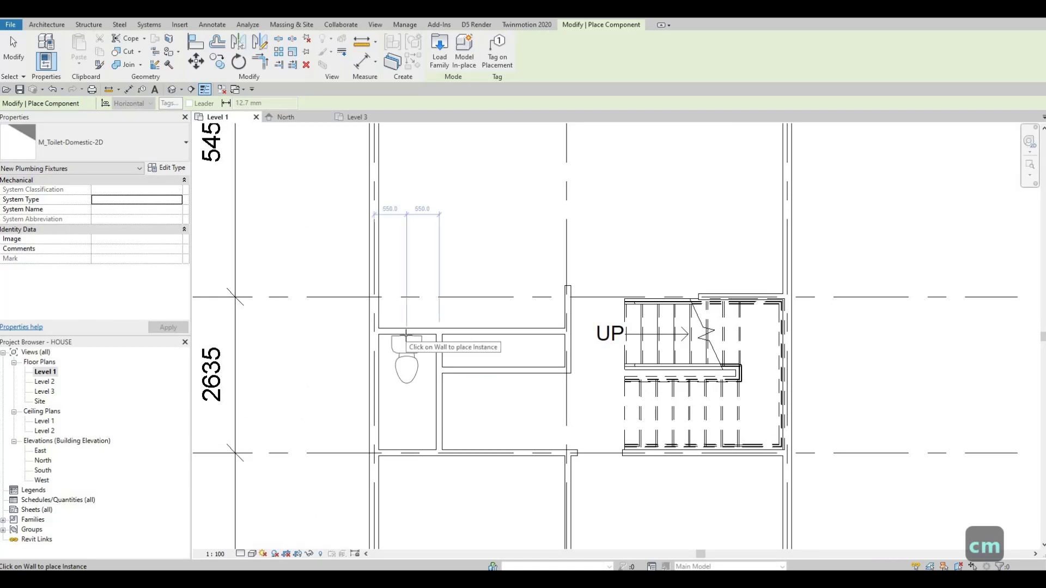
{"action": "left_click", "coordinate": [406, 334]}
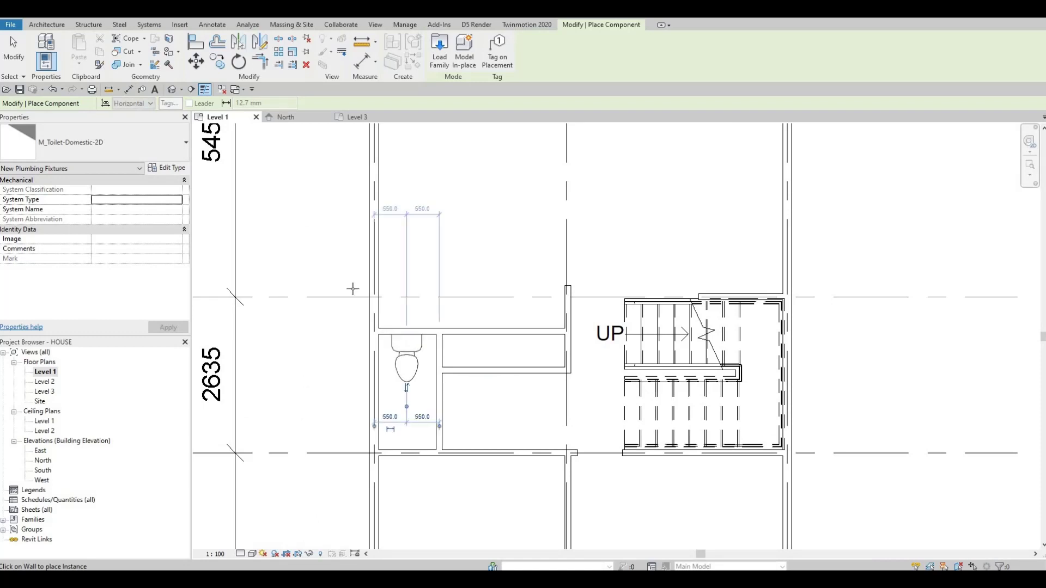
{"action": "key", "text": "Escape"}
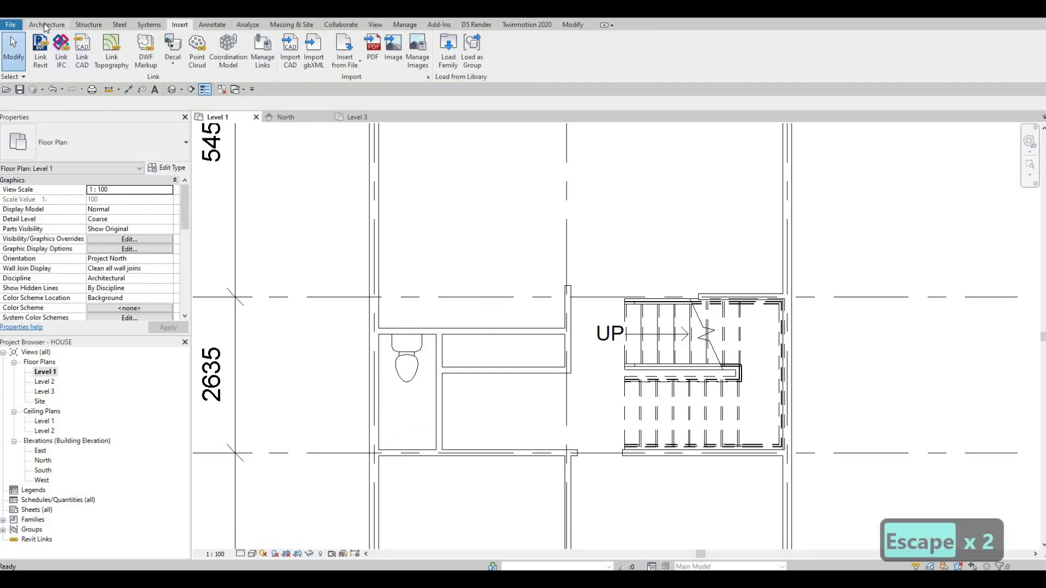
Check the component types available for placement, looking for M_Toilet-Domestic-2D, without placing another one.
{"action": "left_click", "coordinate": [47, 25]}
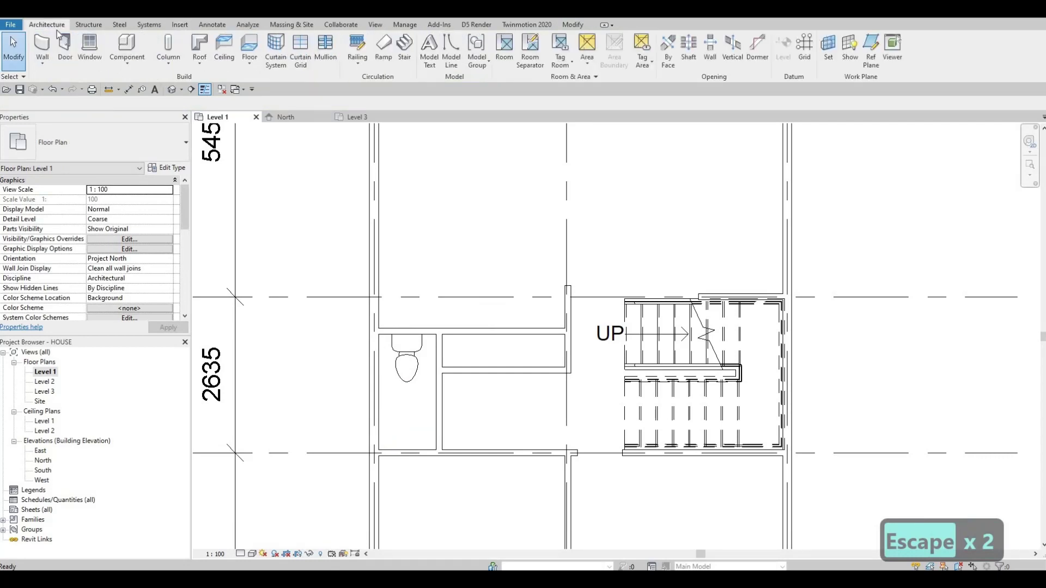
{"action": "left_click", "coordinate": [134, 64]}
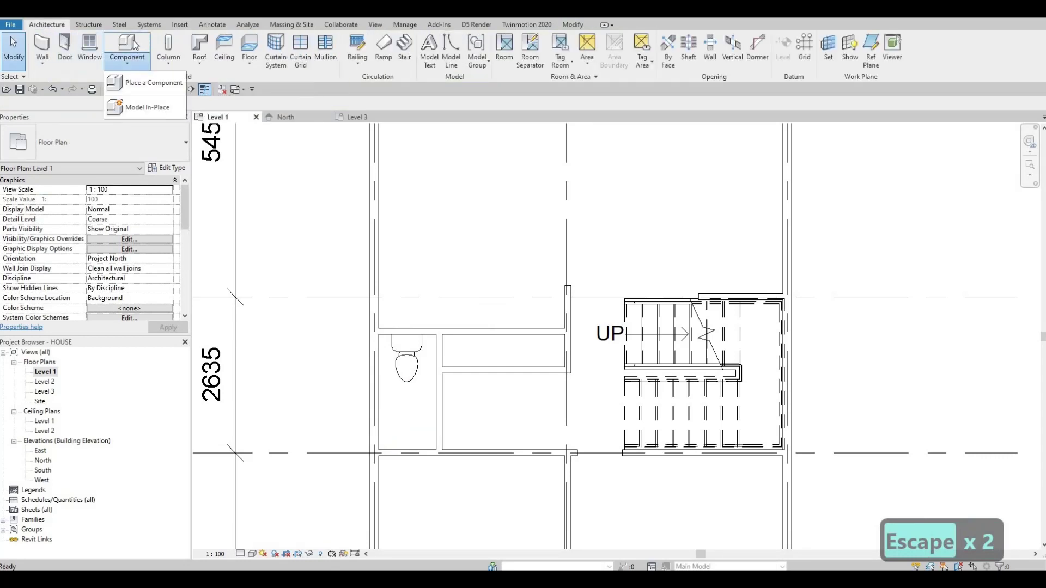
{"action": "left_click", "coordinate": [146, 83]}
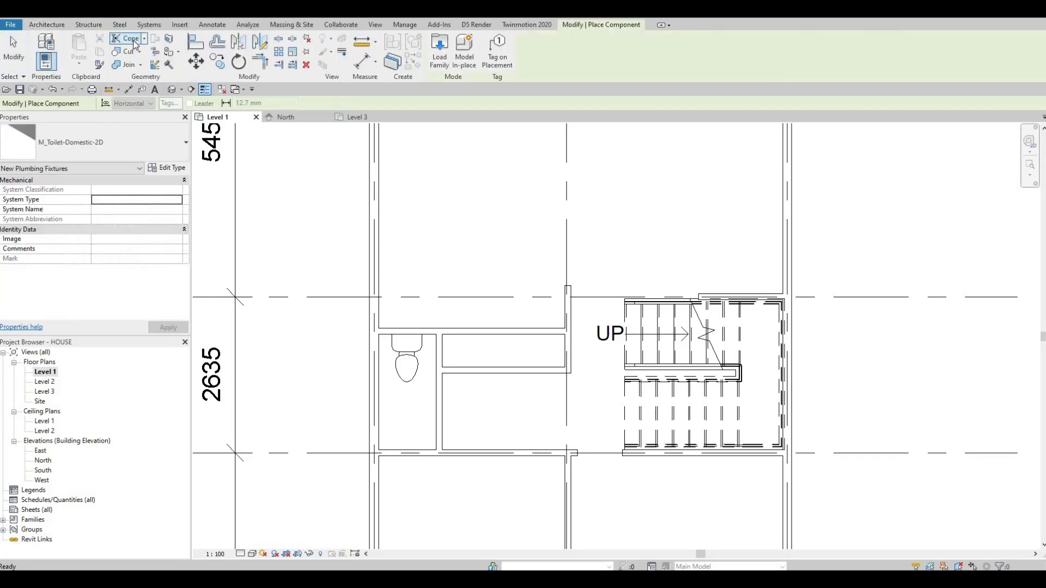
{"action": "left_click", "coordinate": [120, 143]}
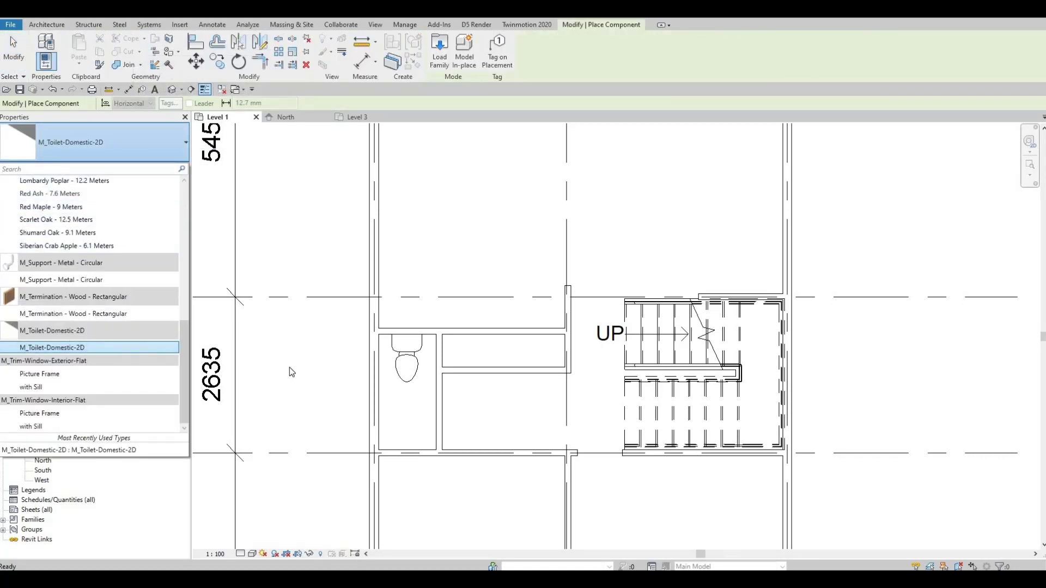
{"action": "key", "text": "Escape"}
{"action": "key", "text": "Escape"}
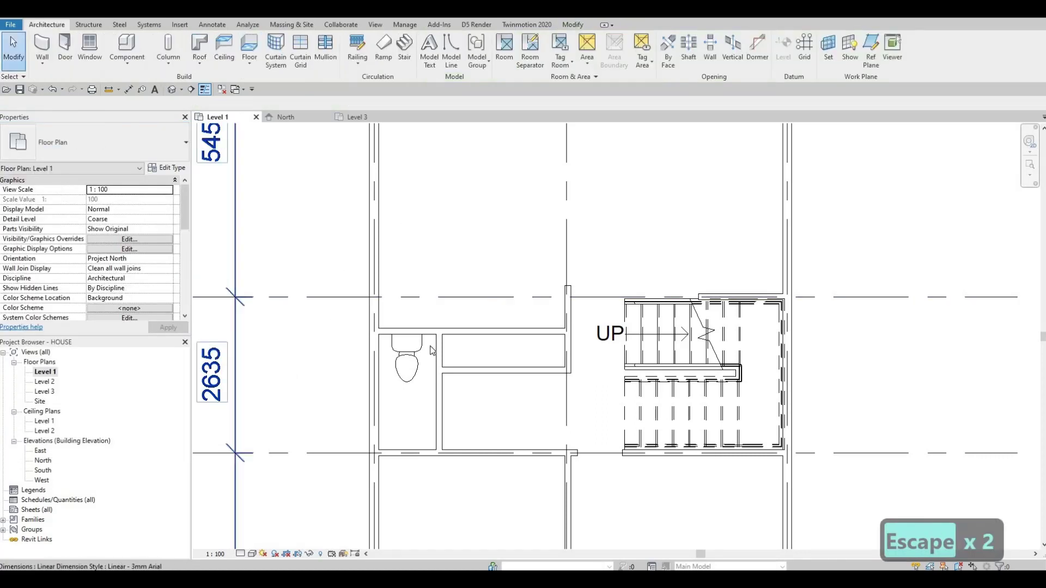
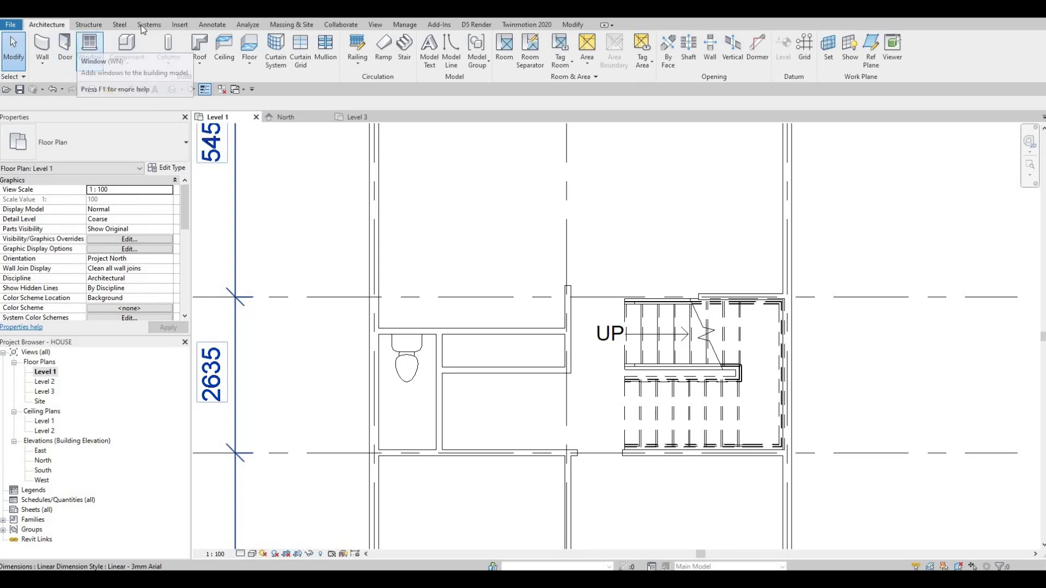
Load the M_Sink-Single-2D family from the Sinks folder of the plumbing Fixtures library into the project.
{"action": "left_click", "coordinate": [182, 24]}
{"action": "left_click", "coordinate": [448, 58]}
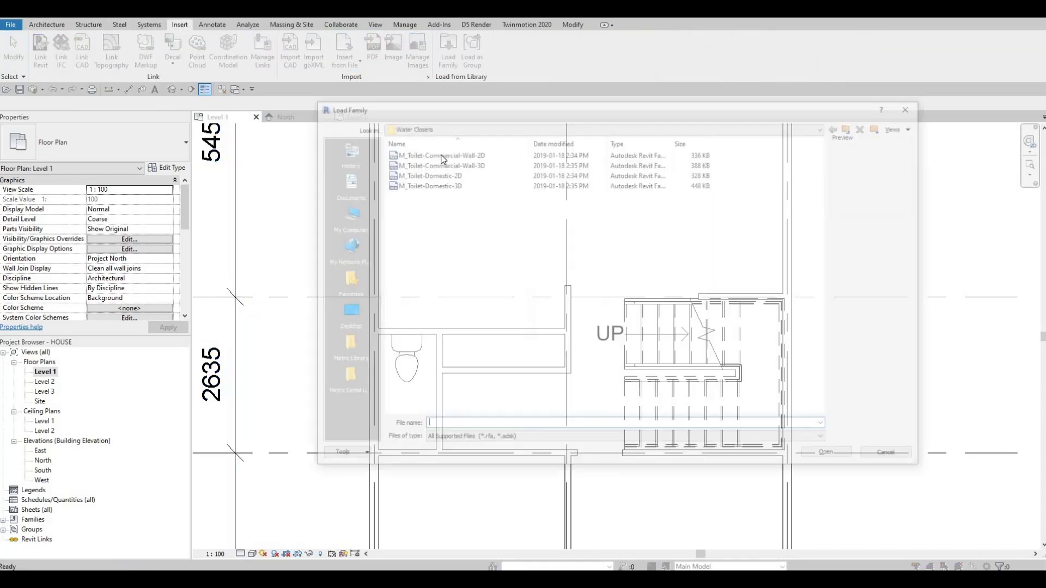
{"action": "left_click", "coordinate": [826, 126]}
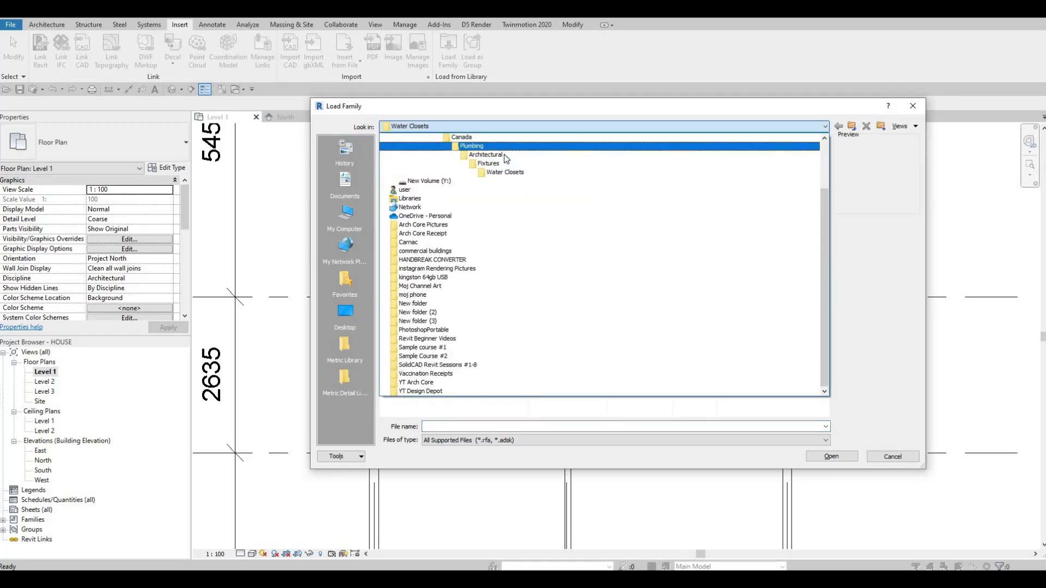
{"action": "left_click", "coordinate": [484, 164]}
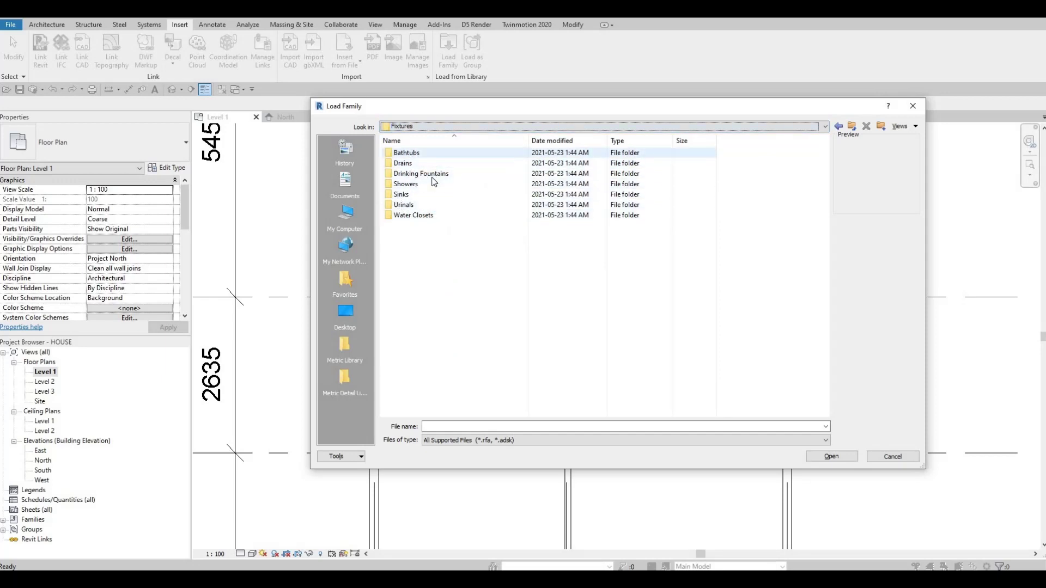
{"action": "double_click", "coordinate": [408, 195]}
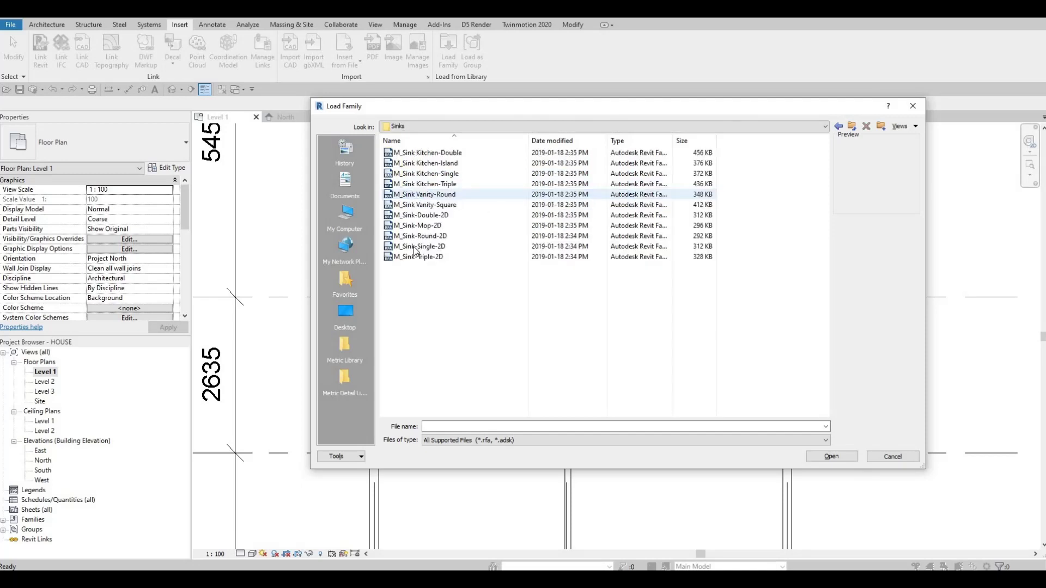
{"action": "left_click", "coordinate": [407, 260]}
{"action": "left_click", "coordinate": [409, 248]}
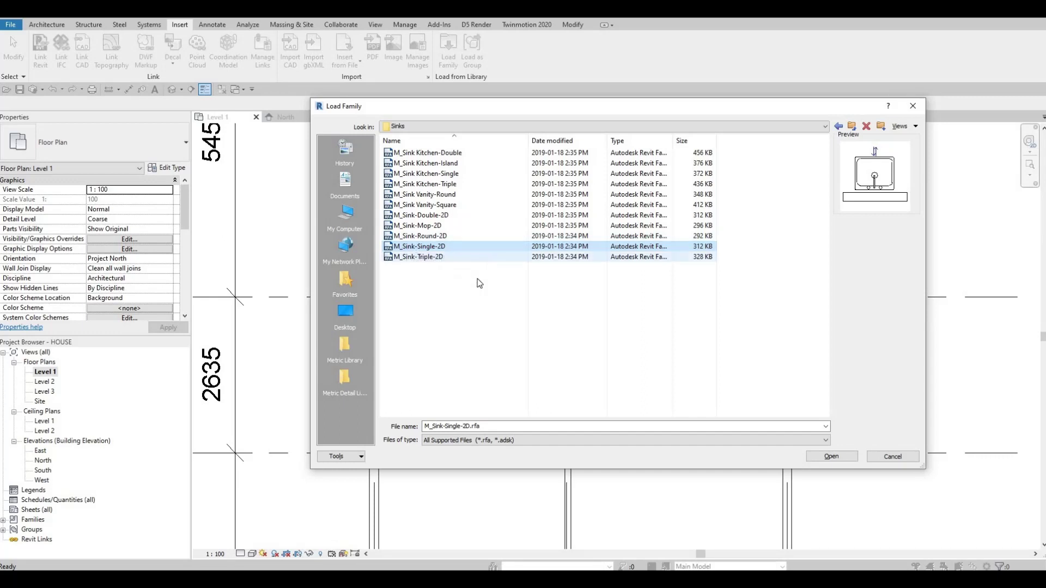
{"action": "left_click", "coordinate": [829, 456]}
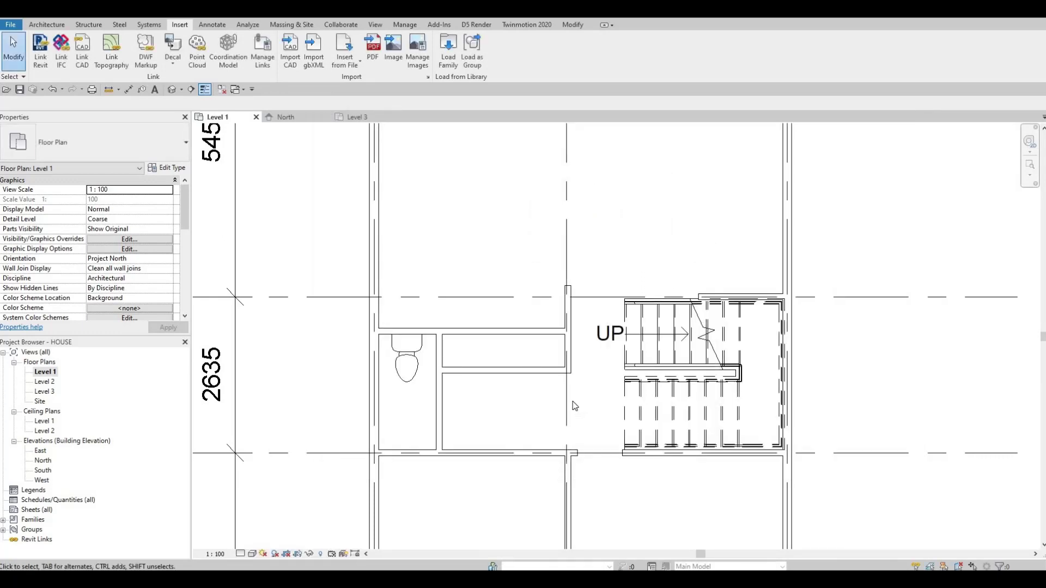
Place the M_Sink-Single-2D component on the washroom's lower wall opposite the toilet, centred 550 mm from each side wall.
{"action": "key", "text": "c"}
{"action": "key", "text": "m"}
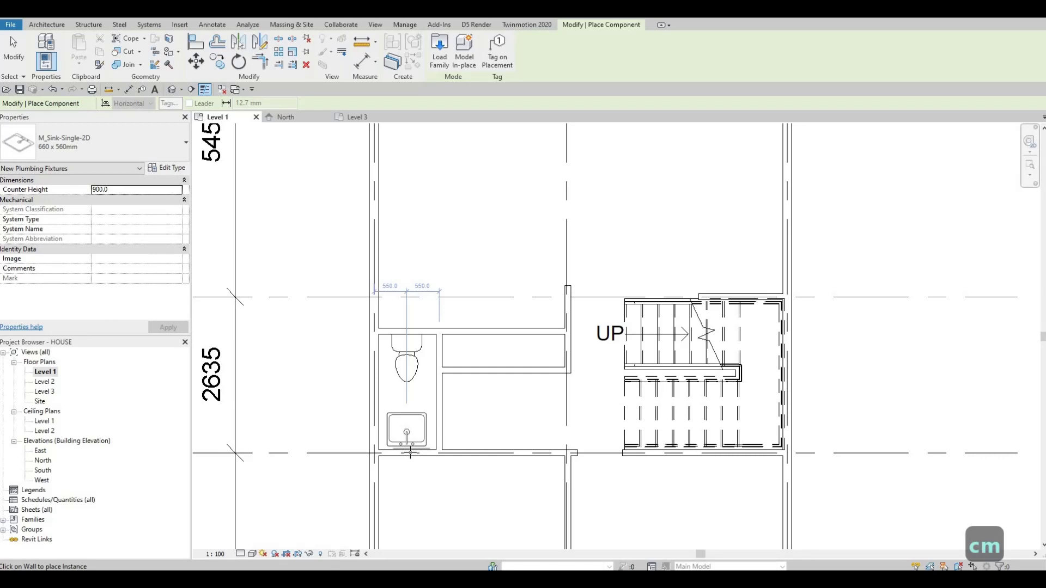
{"action": "left_click", "coordinate": [410, 452]}
{"action": "middle_click_drag", "start_coordinate": [446, 468], "coordinate": [459, 320]}
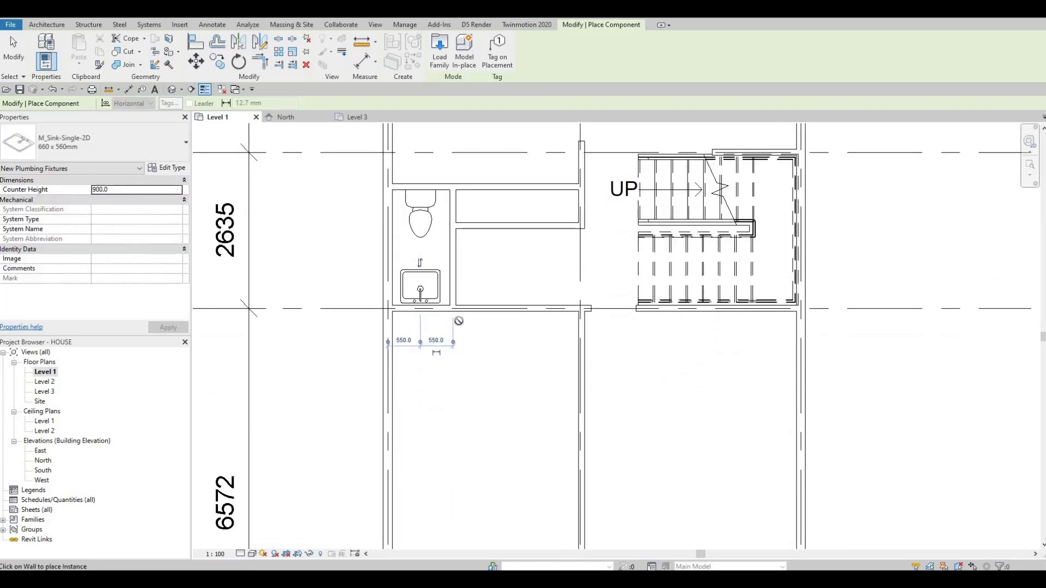
{"action": "key", "text": "Escape"}
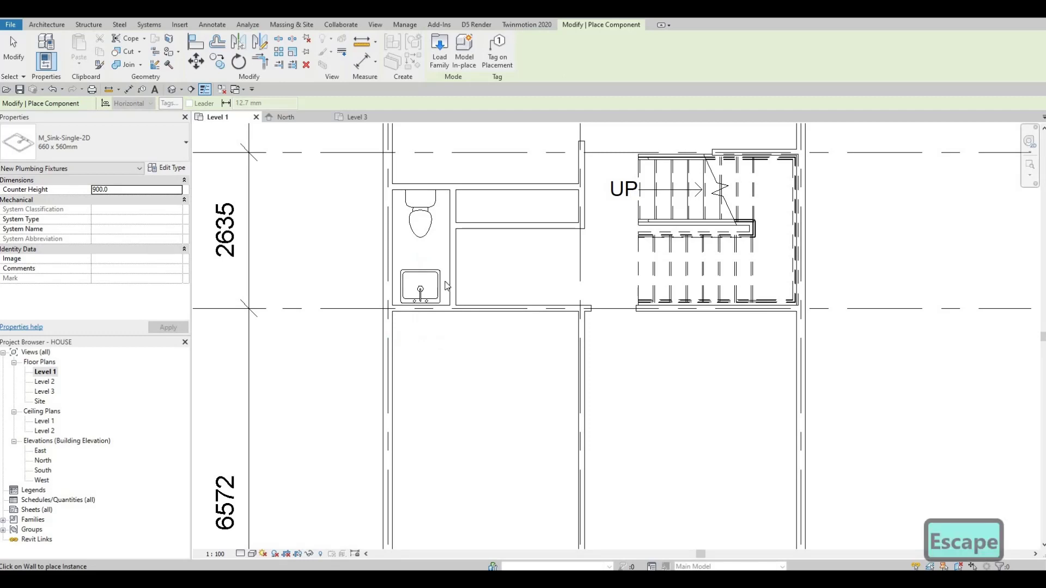
{"action": "key", "text": "Escape"}
{"action": "scroll", "coordinate": [459, 280], "scroll_direction": "up", "scroll_amount": 1}
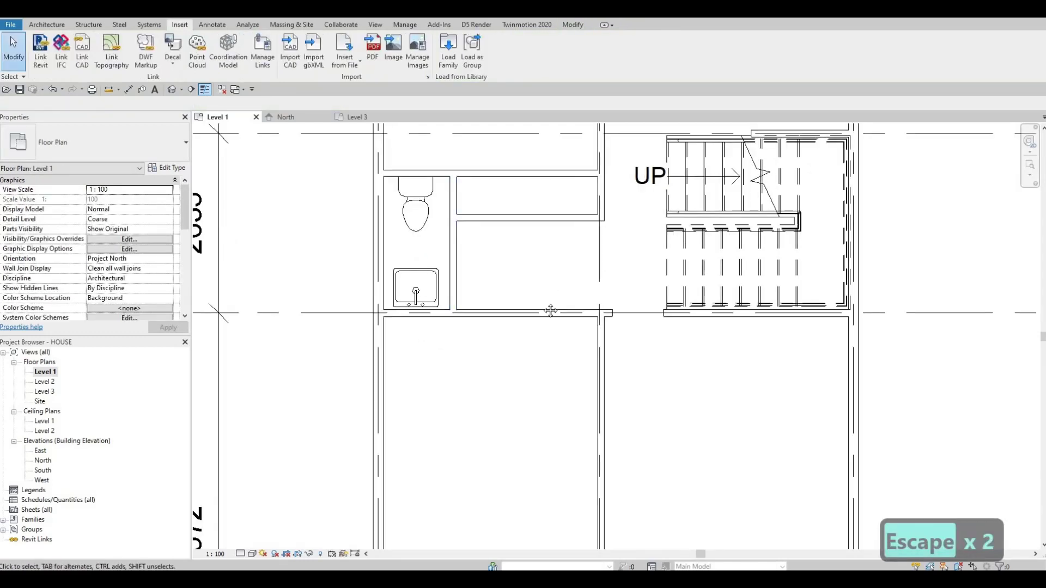
{"action": "scroll", "coordinate": [436, 256], "scroll_direction": "up", "scroll_amount": 1}
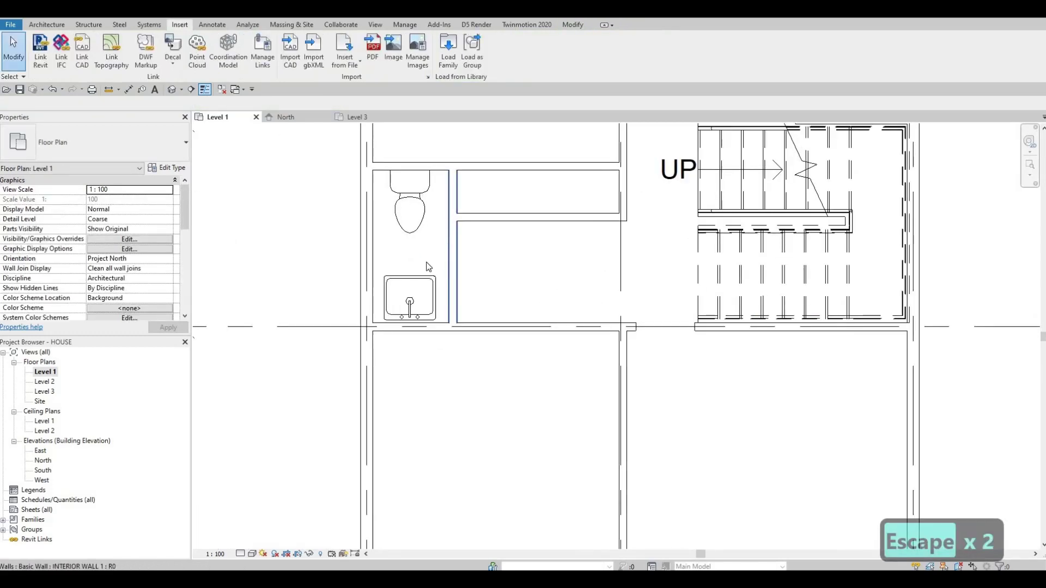
{"action": "middle_click_drag", "start_coordinate": [408, 205], "coordinate": [401, 200]}
{"action": "scroll", "coordinate": [501, 303], "scroll_direction": "up", "scroll_amount": 1}
{"action": "scroll", "coordinate": [506, 296], "scroll_direction": "down", "scroll_amount": 2}
{"action": "middle_click_drag", "start_coordinate": [519, 359], "coordinate": [437, 315]}
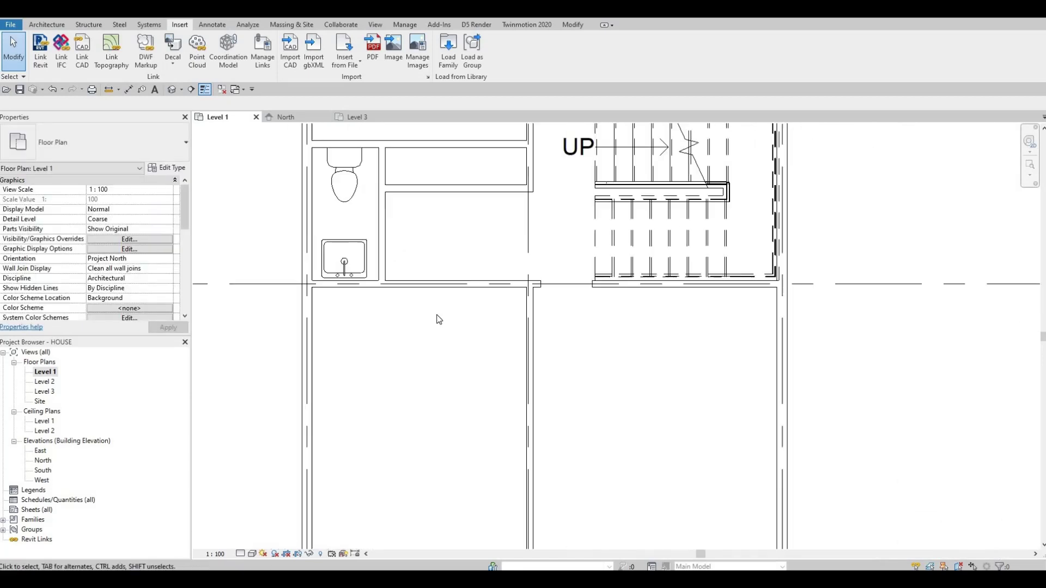
{"action": "scroll", "coordinate": [439, 319], "scroll_direction": "down", "scroll_amount": 1}
{"action": "scroll", "coordinate": [423, 313], "scroll_direction": "up", "scroll_amount": 1}
{"action": "scroll", "coordinate": [423, 312], "scroll_direction": "down", "scroll_amount": 1}
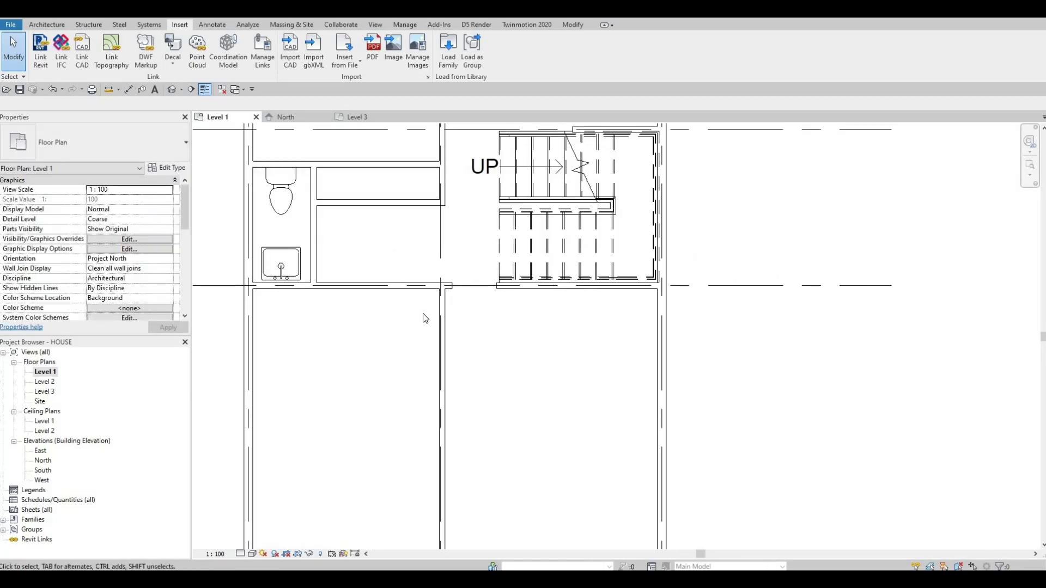
{"action": "mouse_move", "coordinate": [371, 266]}
{"action": "middle_mouse_down"}
{"action": "mouse_move", "coordinate": [359, 264]}
{"action": "mouse_move", "coordinate": [367, 239]}
{"action": "mouse_move", "coordinate": [382, 261]}
{"action": "middle_mouse_up"}
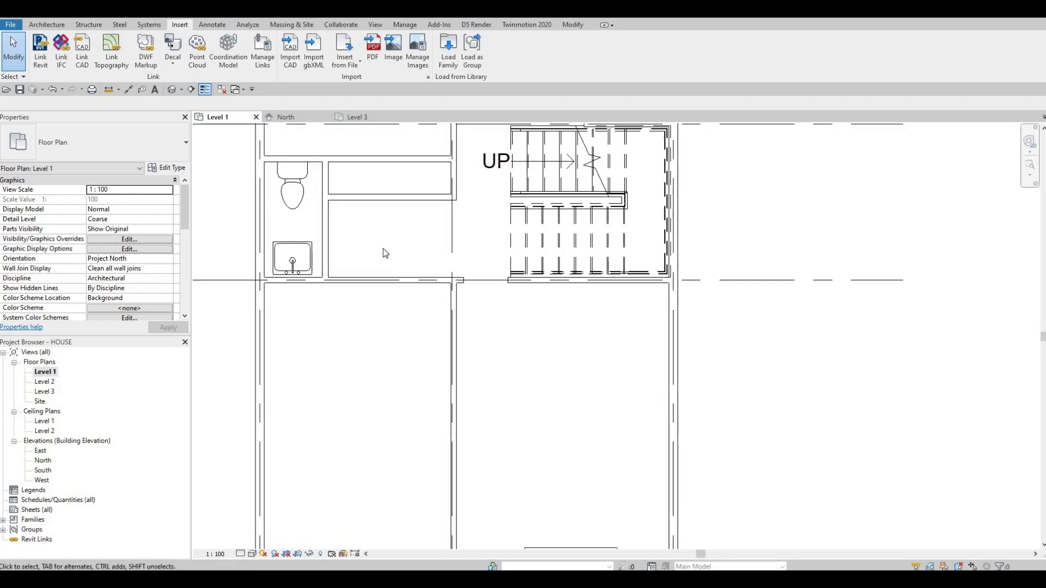
{"action": "middle_click_drag", "start_coordinate": [298, 225], "coordinate": [370, 259]}
{"action": "scroll", "coordinate": [371, 260], "scroll_direction": "up", "scroll_amount": 3}
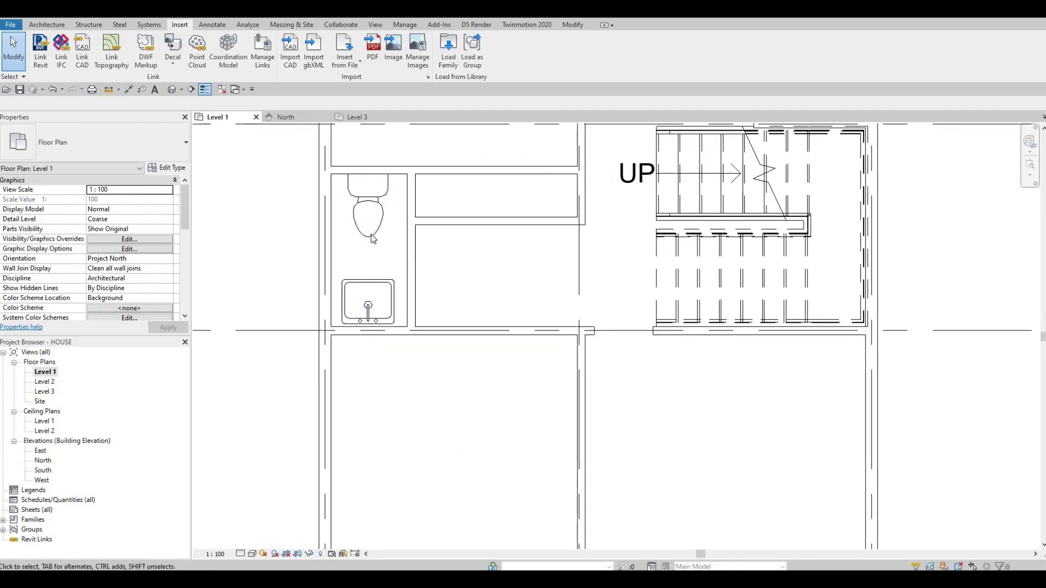
{"action": "left_click", "coordinate": [372, 239]}
{"action": "scroll", "coordinate": [451, 258], "scroll_direction": "down", "scroll_amount": 3}
{"action": "middle_click_drag", "start_coordinate": [451, 257], "coordinate": [420, 271]}
{"action": "key", "text": "Escape"}
{"action": "key", "text": "Escape"}
{"action": "scroll", "coordinate": [374, 240], "scroll_direction": "up", "scroll_amount": 2}
{"action": "middle_click_drag", "start_coordinate": [338, 276], "coordinate": [332, 255]}
Open the placed M_Sink-Single-2D sink's family for editing, view its plan, and close it without saving changes.
{"action": "left_click", "coordinate": [321, 246]}
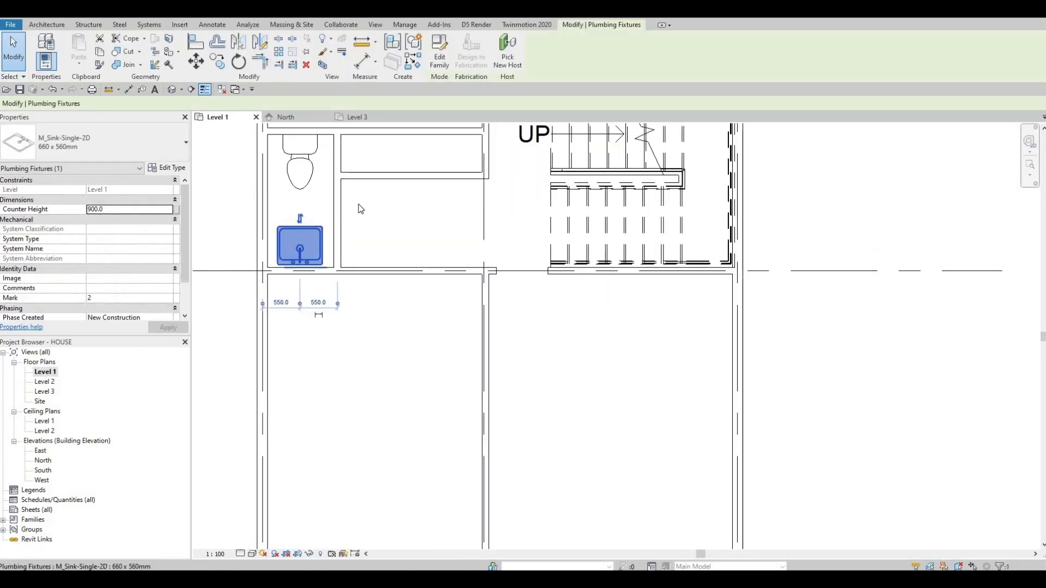
{"action": "middle_click_drag", "start_coordinate": [357, 206], "coordinate": [386, 225]}
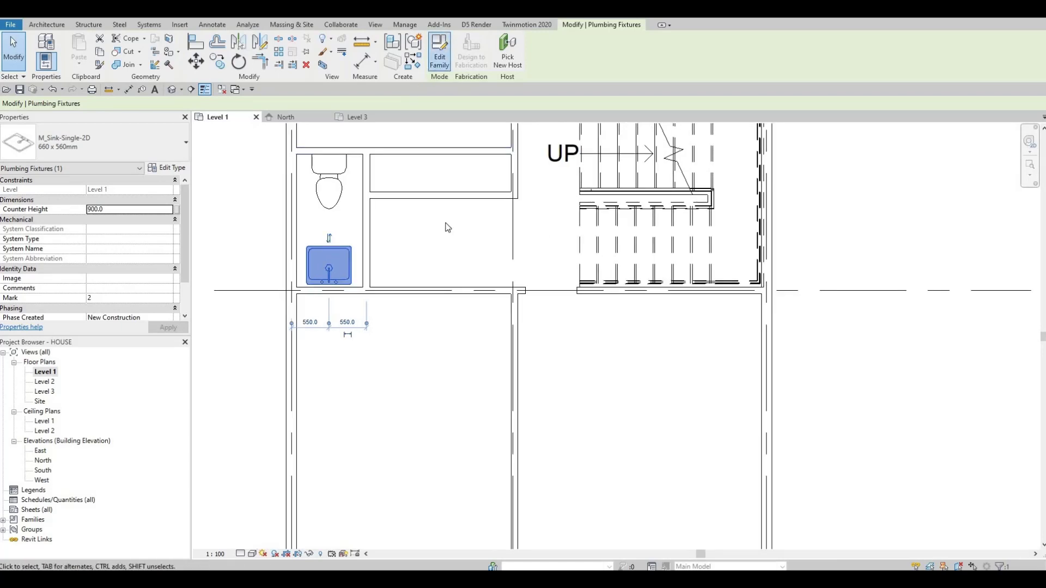
{"action": "key", "text": "e"}
{"action": "key", "text": "f"}
{"action": "key", "text": "Escape"}
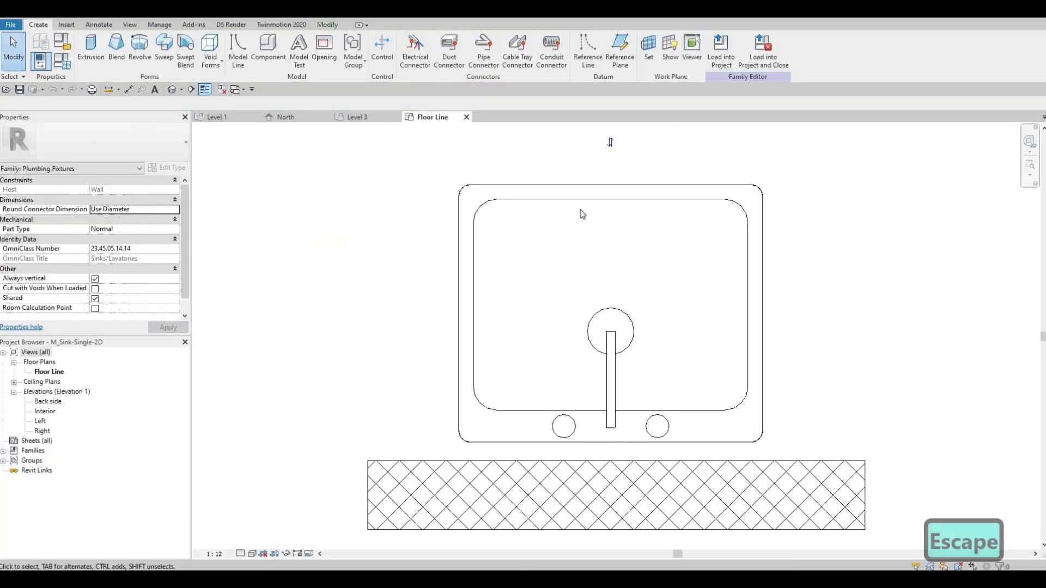
{"action": "left_click", "coordinate": [466, 116]}
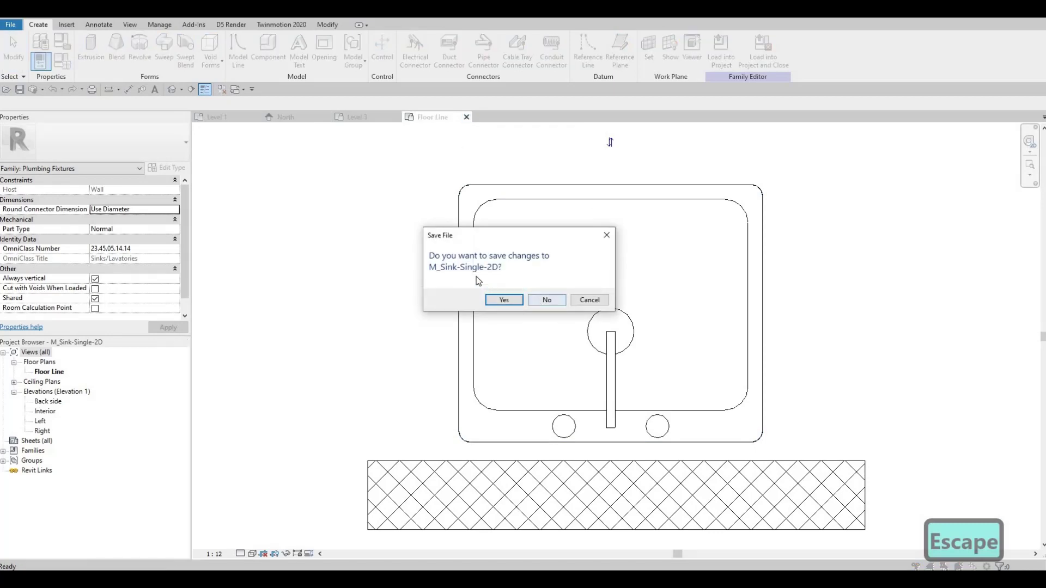
{"action": "left_click", "coordinate": [546, 300]}
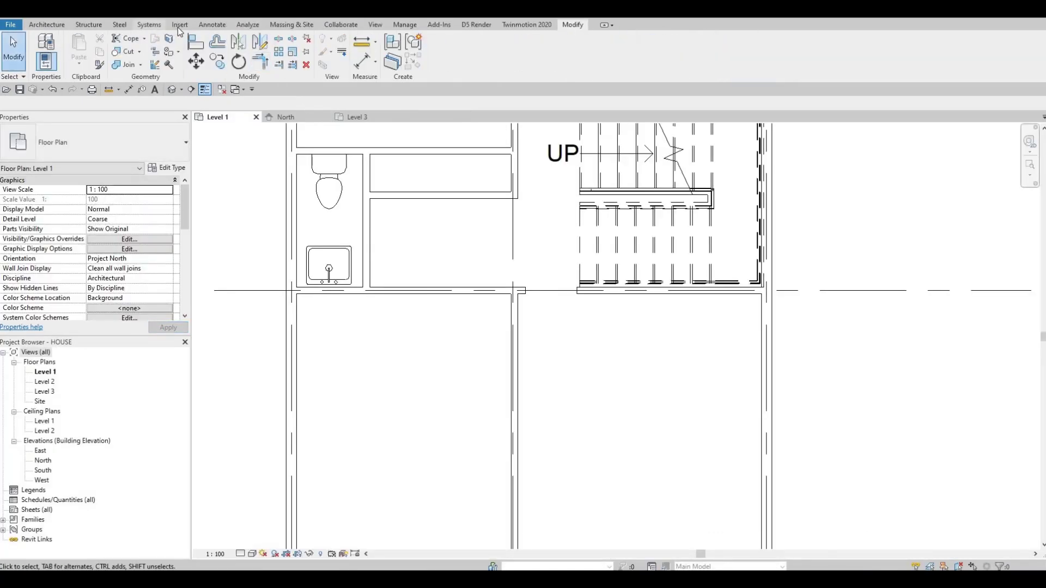
Browse the previews of the sink families in the Sinks folder and cancel without loading another one.
{"action": "left_click", "coordinate": [448, 52]}
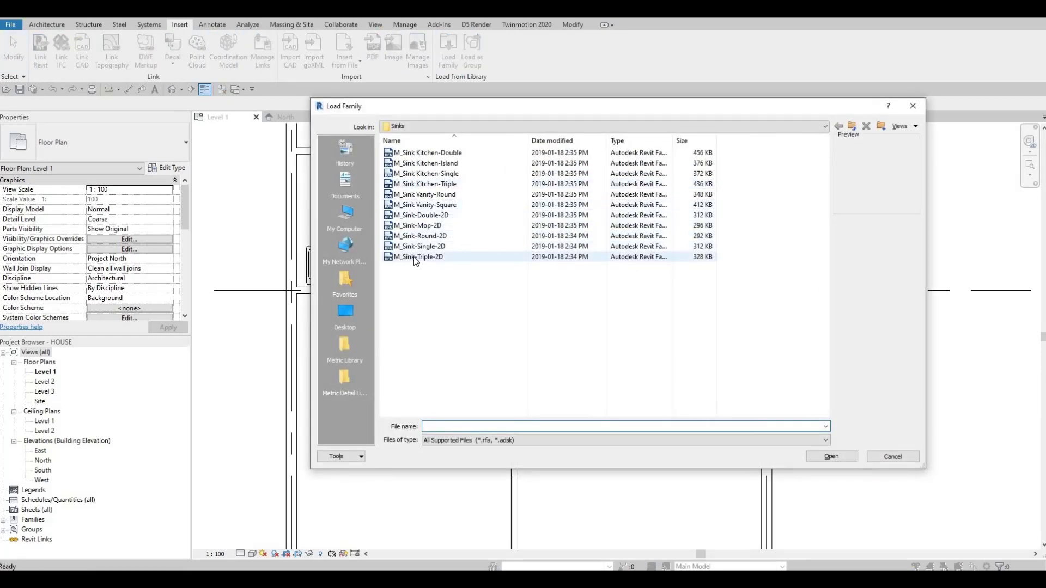
{"action": "left_click", "coordinate": [414, 257]}
{"action": "key", "text": "Up"}
{"action": "key", "text": "Up"}
{"action": "key", "text": "Up"}
{"action": "key", "text": "Up"}
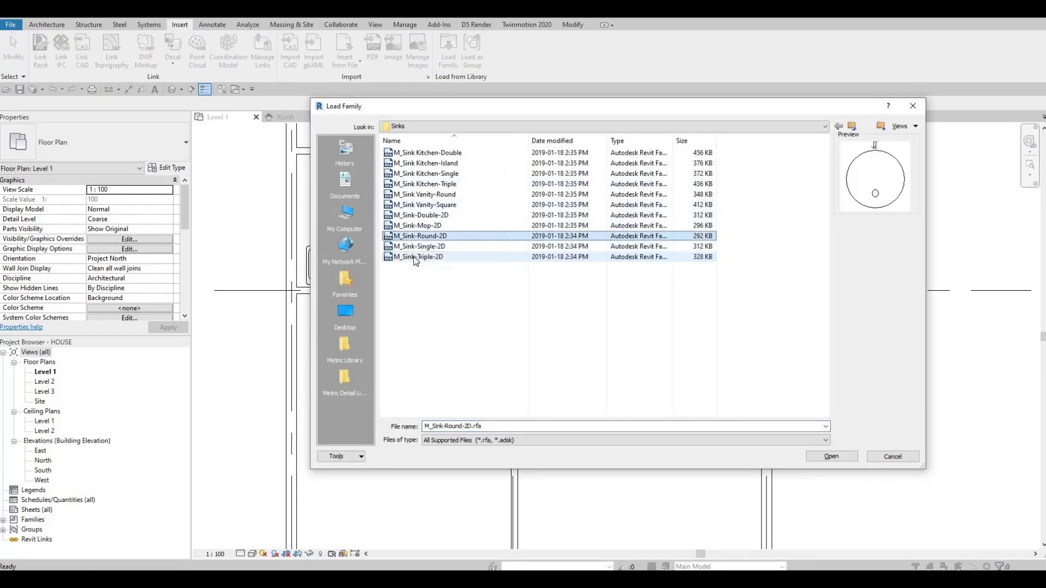
{"action": "key", "text": "Down"}
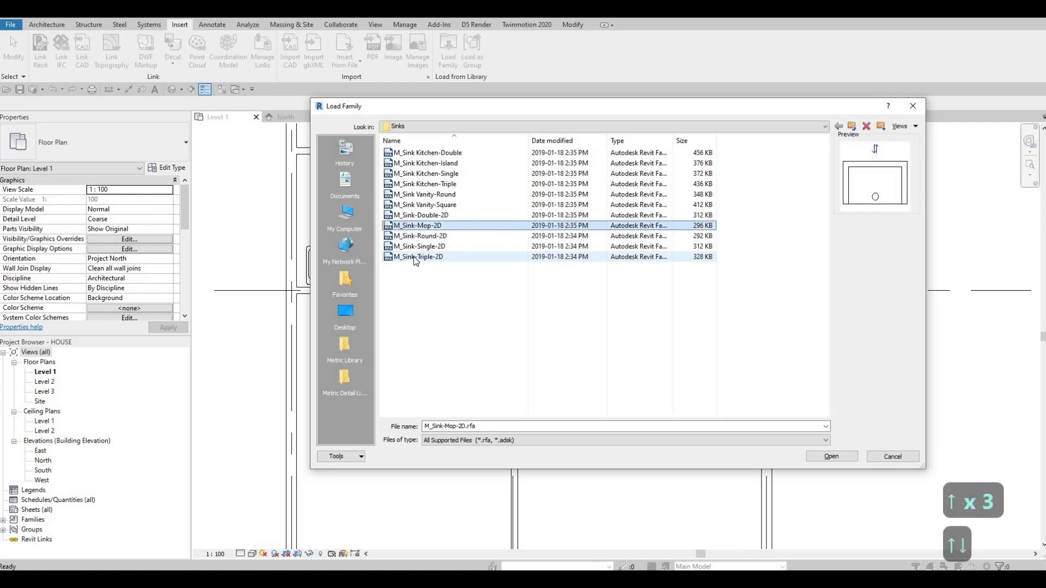
{"action": "key", "text": "Up"}
{"action": "key", "text": "Up"}
{"action": "key", "text": "Up"}
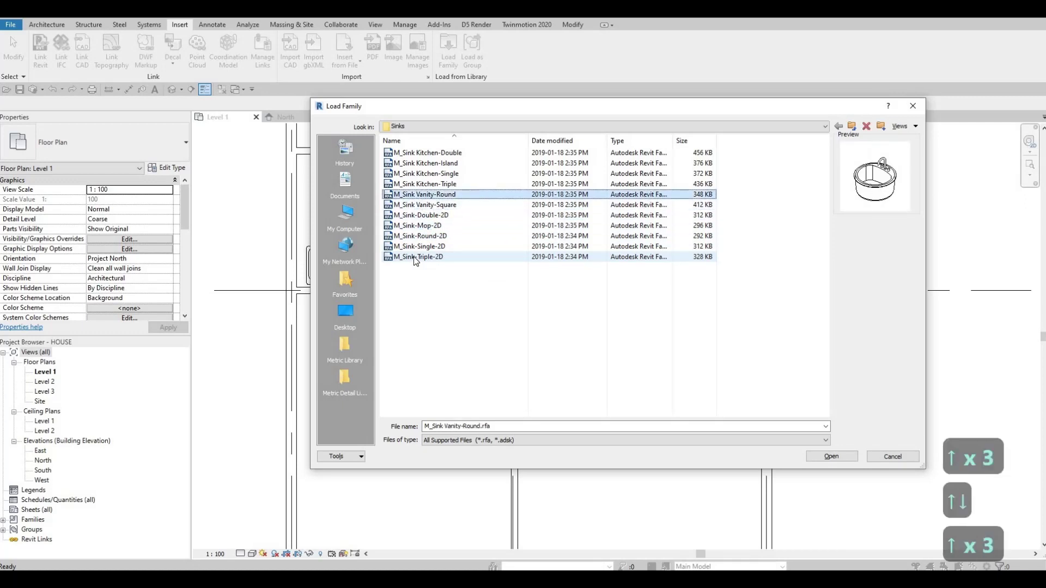
{"action": "key", "text": "Up"}
{"action": "key", "text": "Up"}
{"action": "key", "text": "Up"}
{"action": "key", "text": "Up"}
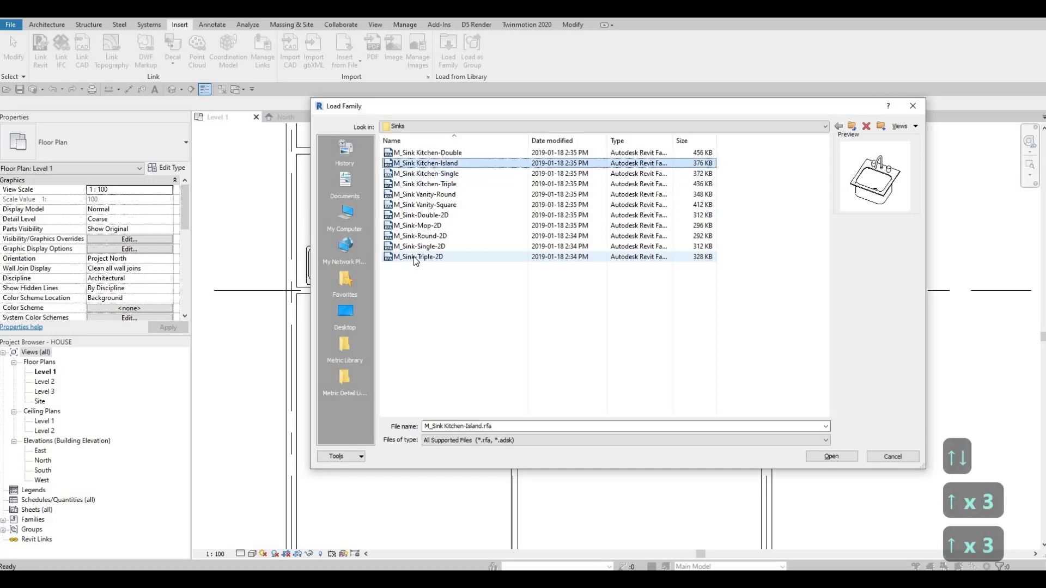
{"action": "key", "text": "Escape"}
{"action": "key", "text": "Escape"}
{"action": "key", "text": "Escape"}
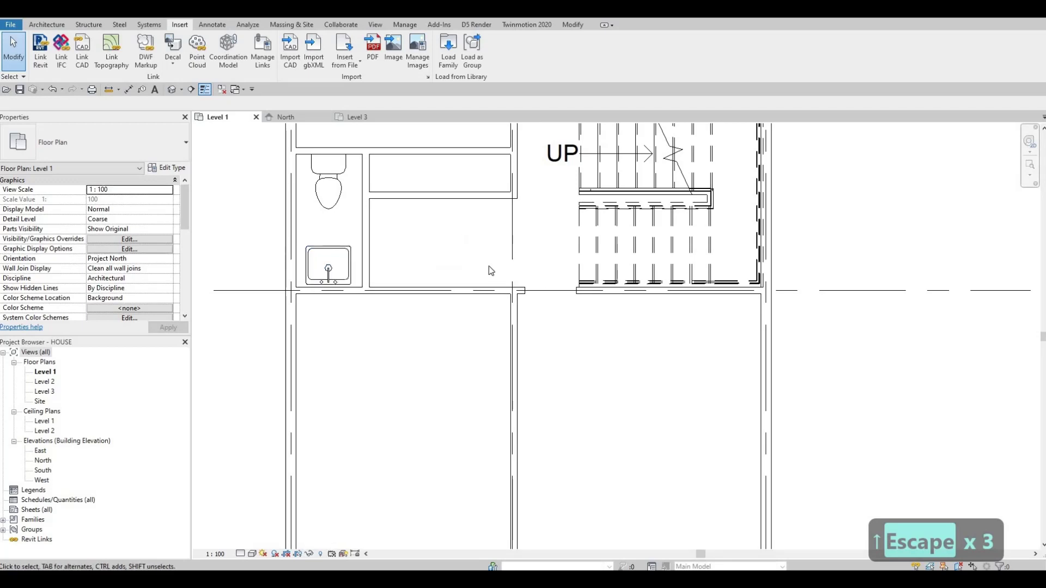
Draw a horizontal <Demolished> detail line across the closet beside the washroom, between its two side walls.
{"action": "scroll", "coordinate": [489, 267], "scroll_direction": "down", "scroll_amount": 2}
{"action": "scroll", "coordinate": [489, 275], "scroll_direction": "down", "scroll_amount": 1}
{"action": "middle_click_drag", "start_coordinate": [500, 317], "coordinate": [421, 260]}
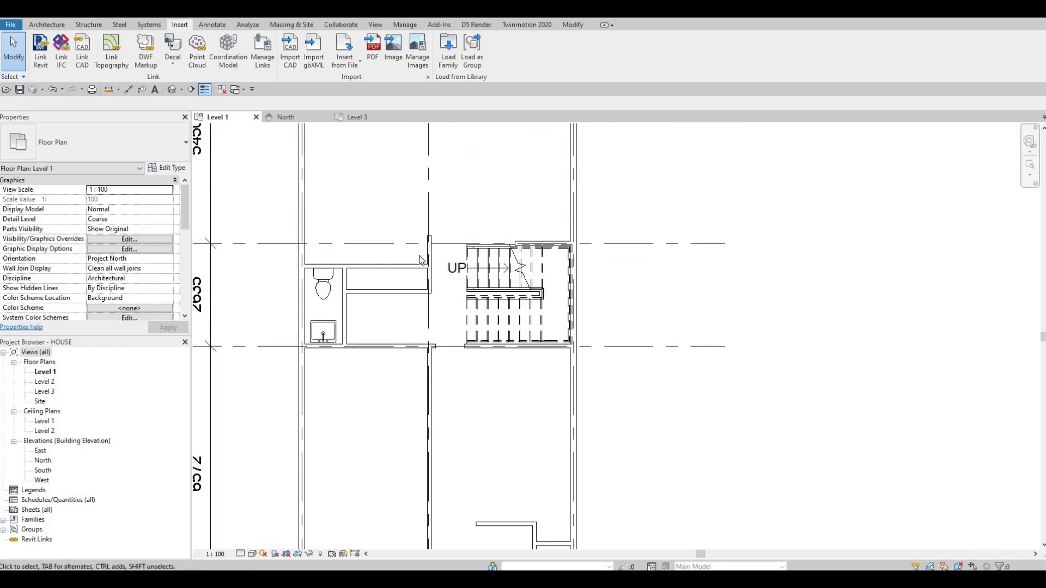
{"action": "mouse_move", "coordinate": [454, 224]}
{"action": "middle_mouse_down"}
{"action": "mouse_move", "coordinate": [454, 251]}
{"action": "mouse_move", "coordinate": [453, 207]}
{"action": "middle_mouse_up"}
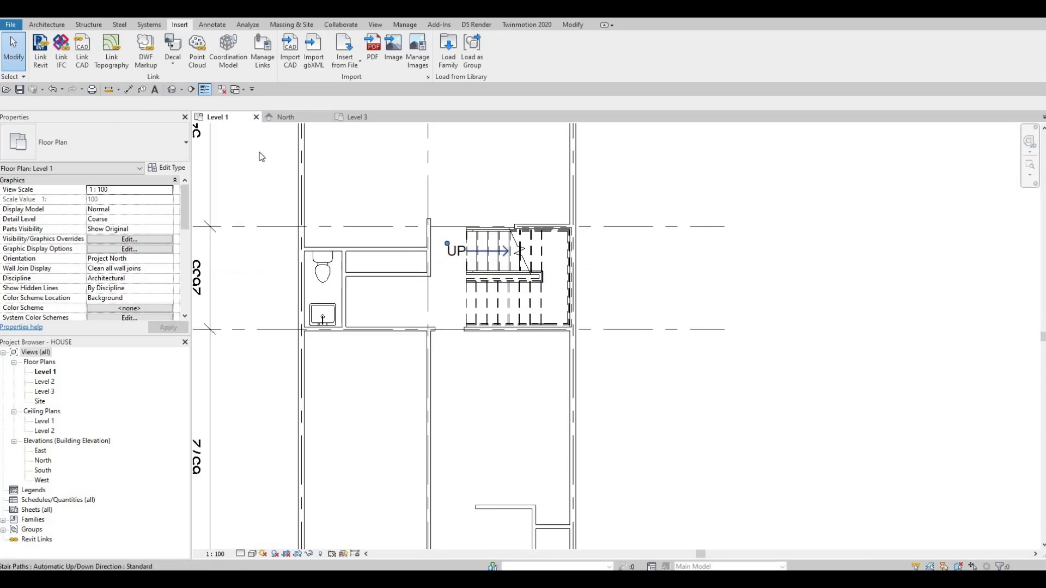
{"action": "left_click", "coordinate": [207, 25]}
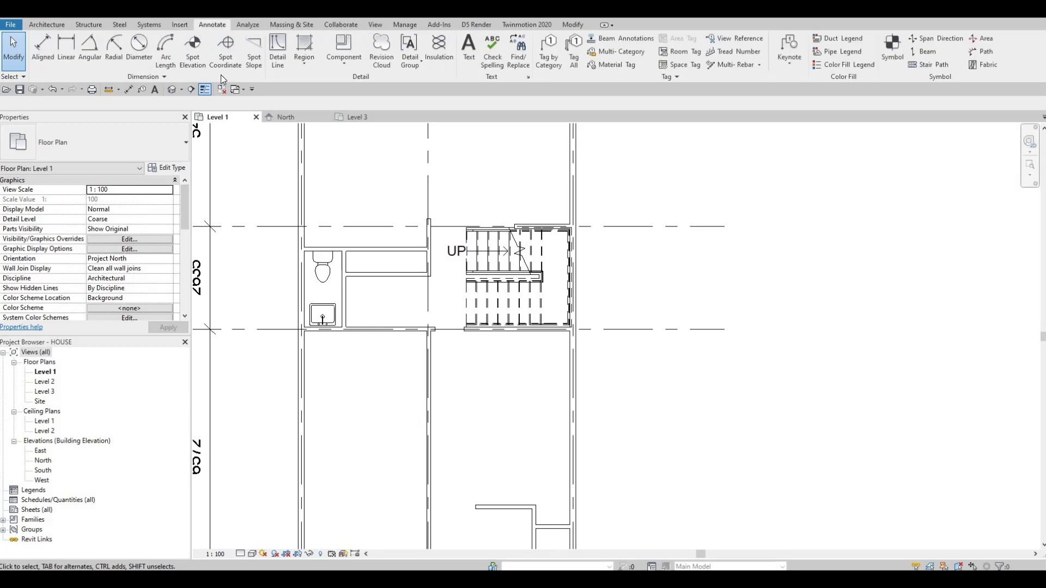
{"action": "left_click", "coordinate": [278, 65]}
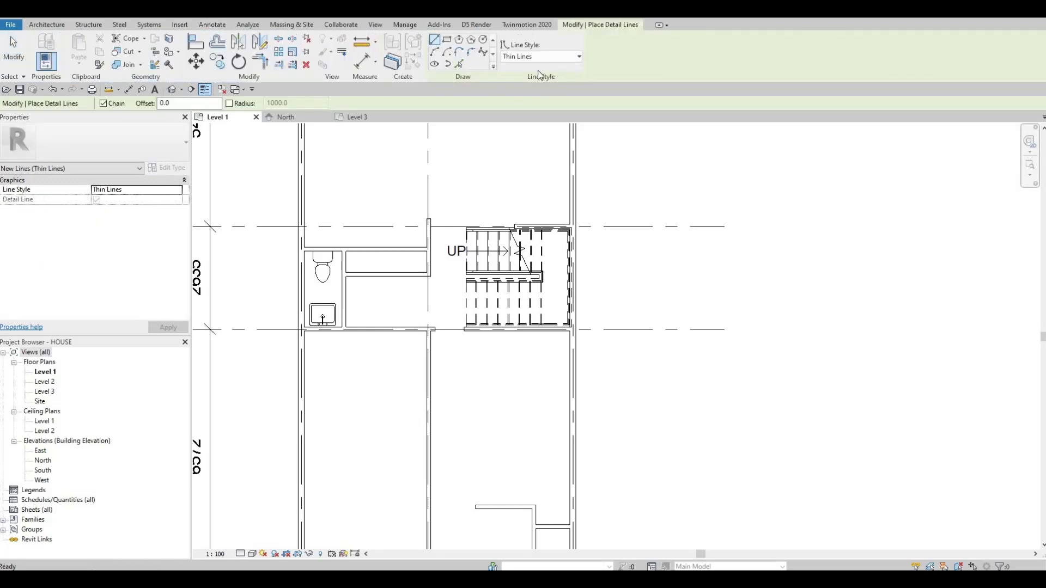
{"action": "left_click", "coordinate": [539, 56]}
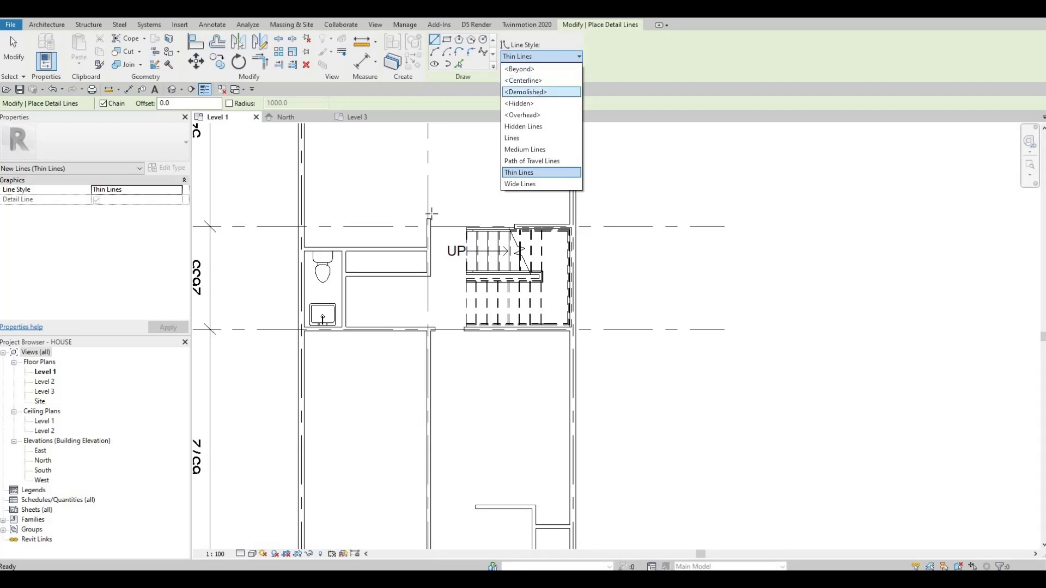
{"action": "left_click", "coordinate": [525, 92]}
{"action": "scroll", "coordinate": [380, 252], "scroll_direction": "up", "scroll_amount": 3}
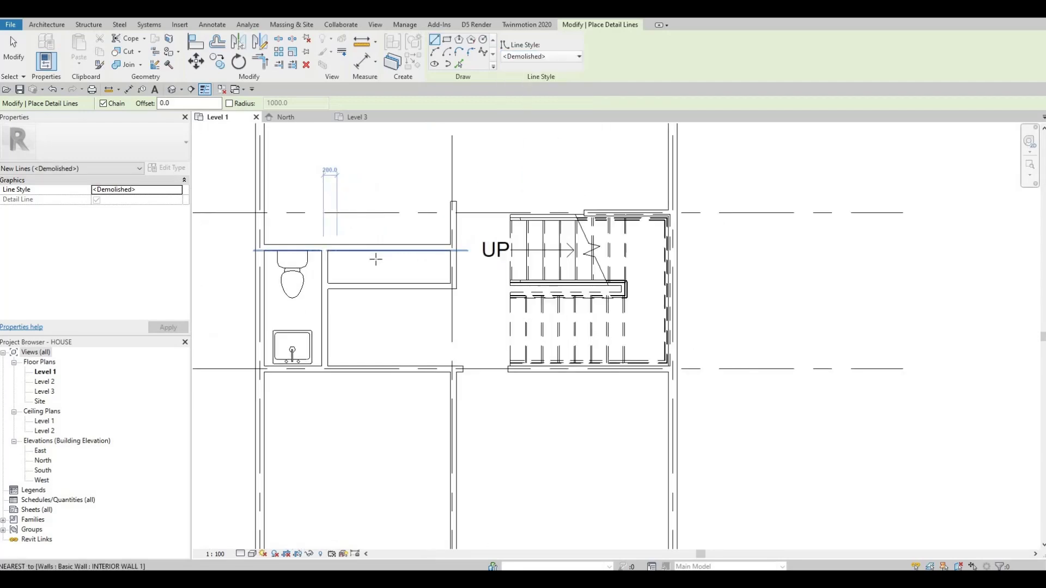
{"action": "scroll", "coordinate": [305, 278], "scroll_direction": "up", "scroll_amount": 3}
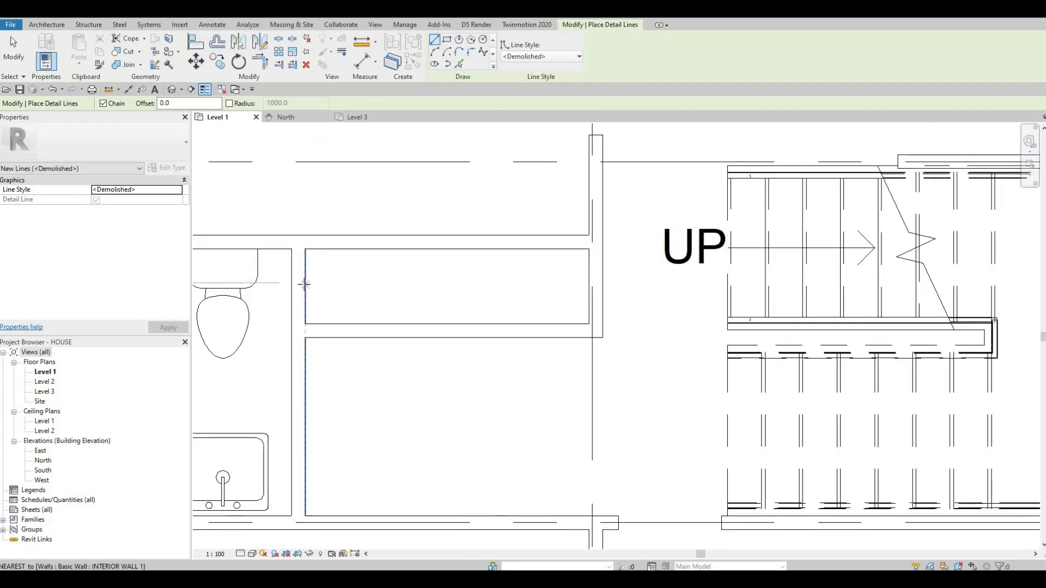
{"action": "left_click", "coordinate": [306, 284]}
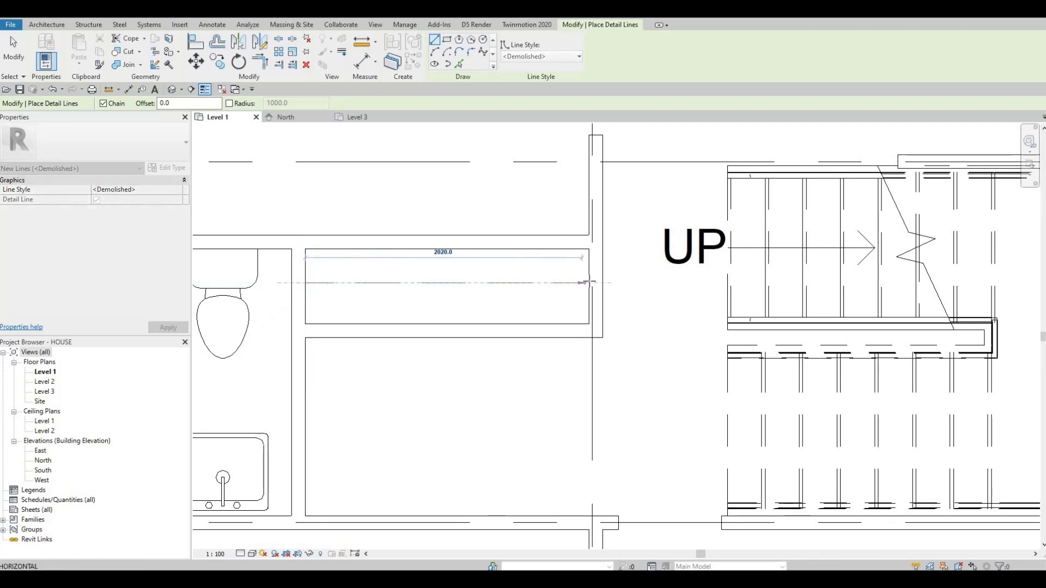
{"action": "left_click", "coordinate": [588, 282]}
Add a second horizontal <Demolished> detail line just above the first, spanning the same closet.
{"action": "left_click", "coordinate": [306, 281]}
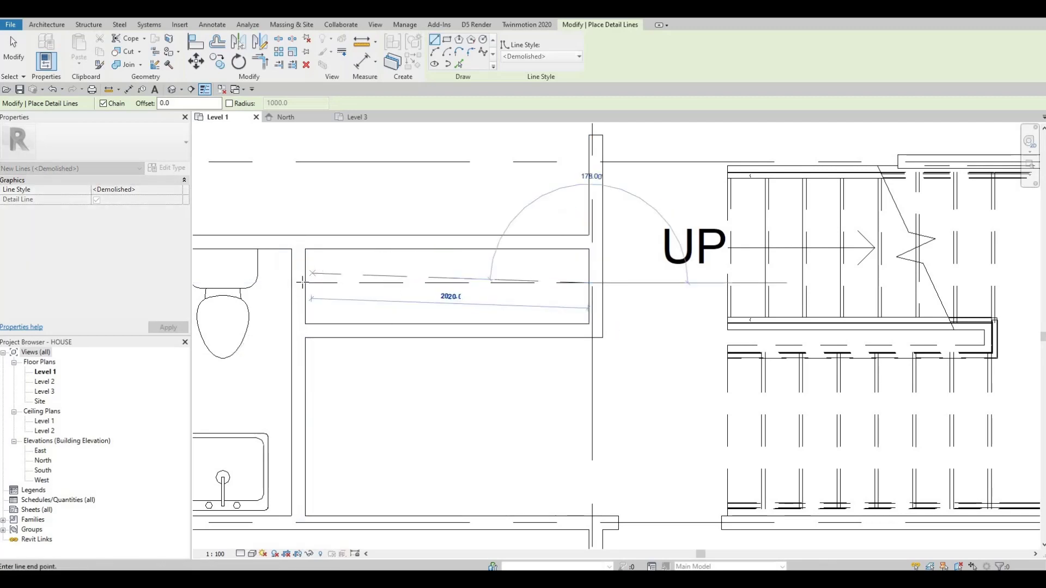
{"action": "scroll", "coordinate": [304, 280], "scroll_direction": "up", "scroll_amount": 3}
{"action": "key", "text": "Escape"}
{"action": "left_click", "coordinate": [303, 281]}
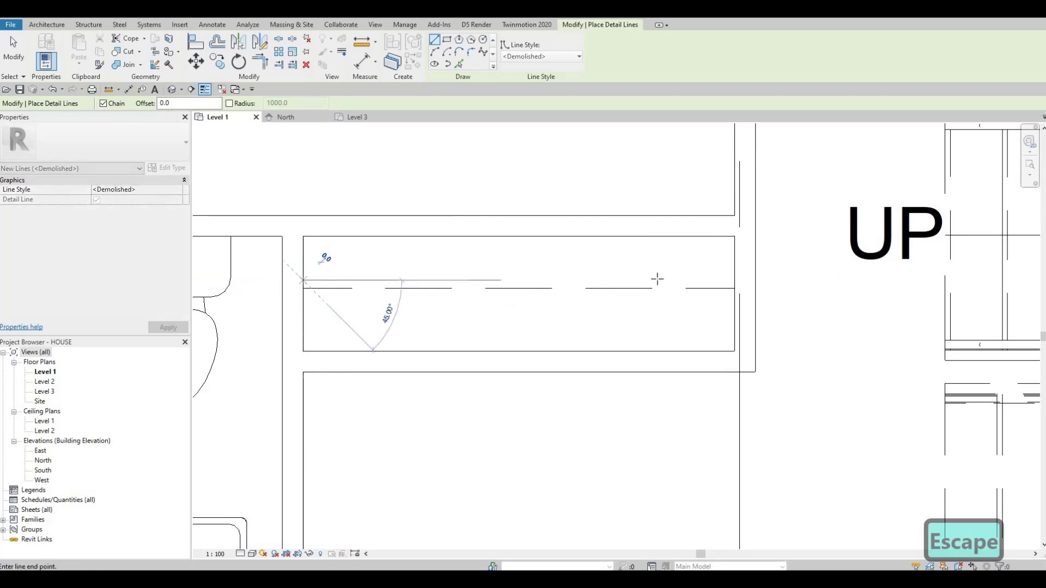
{"action": "left_click", "coordinate": [735, 281]}
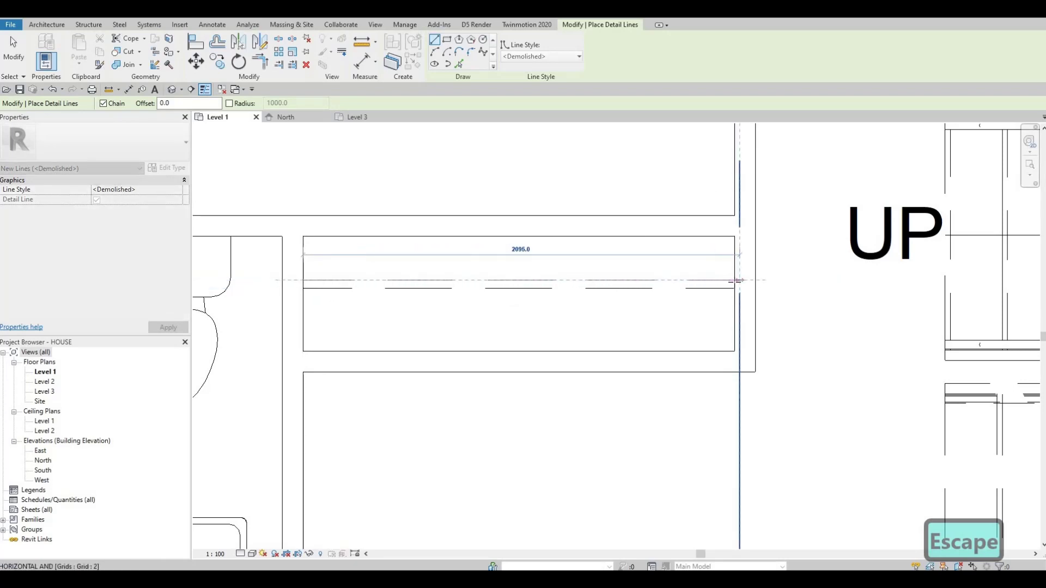
{"action": "key", "text": "Escape"}
Draw two closely spaced vertical <Demolished> detail lines through the middle of the small enclosure at the house's lower-right corner, wall to wall.
{"action": "scroll", "coordinate": [537, 262], "scroll_direction": "down", "scroll_amount": 6}
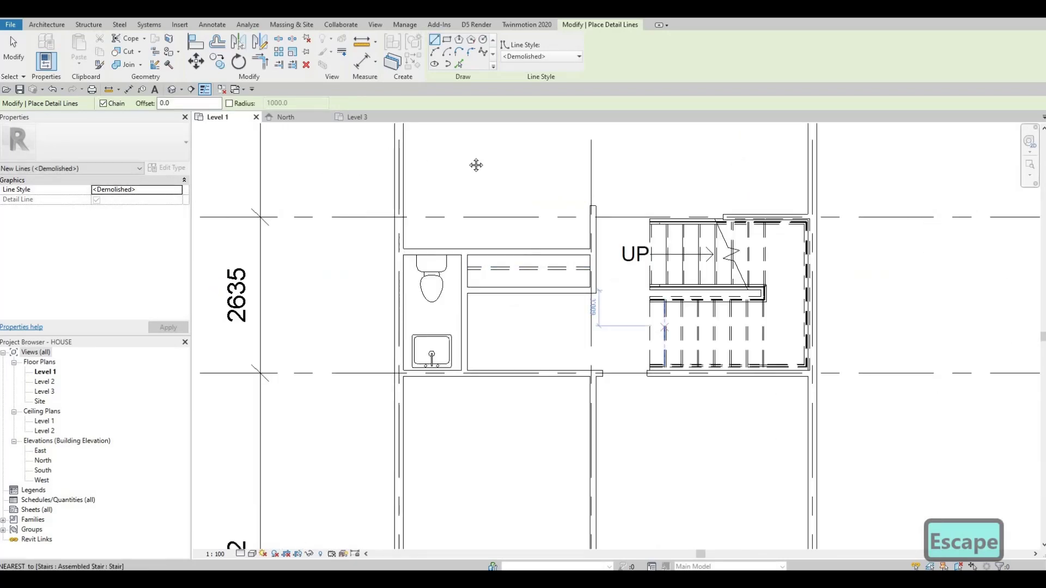
{"action": "middle_click_drag", "start_coordinate": [703, 469], "coordinate": [513, 243]}
{"action": "scroll", "coordinate": [513, 243], "scroll_direction": "up", "scroll_amount": 3}
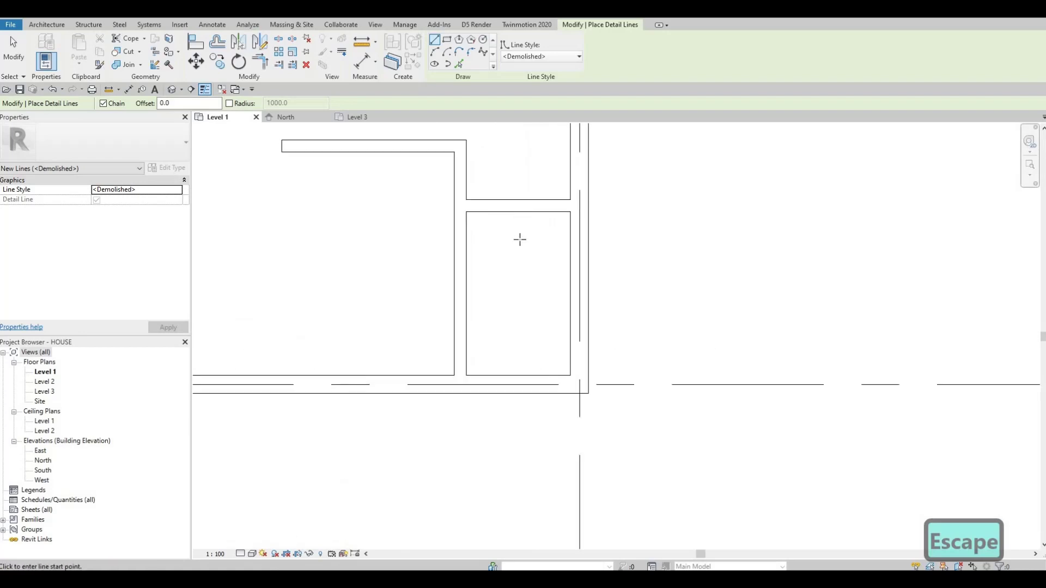
{"action": "left_click", "coordinate": [518, 211]}
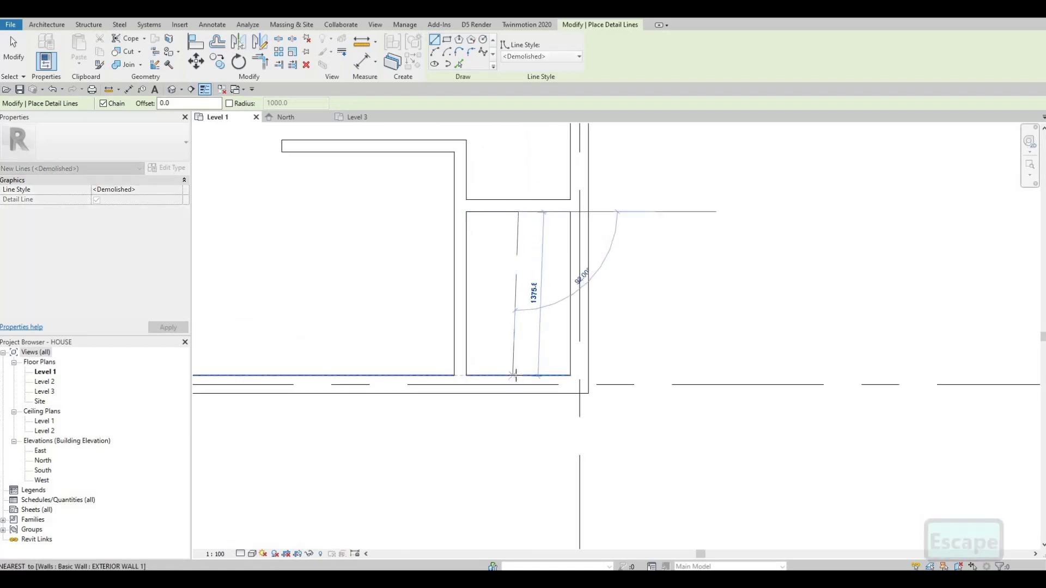
{"action": "left_click", "coordinate": [518, 375]}
{"action": "key", "text": "Escape"}
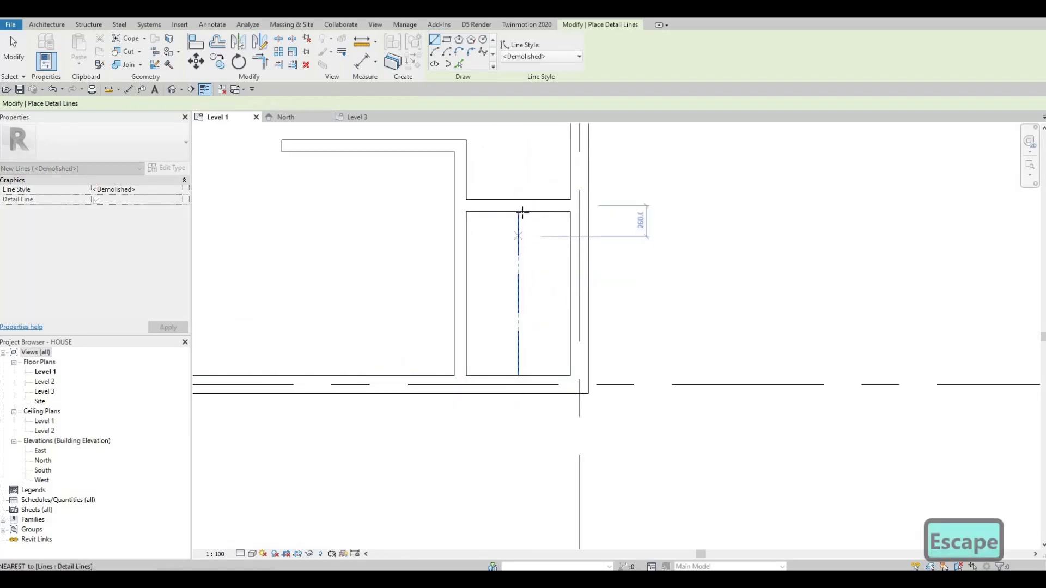
{"action": "left_click", "coordinate": [523, 212]}
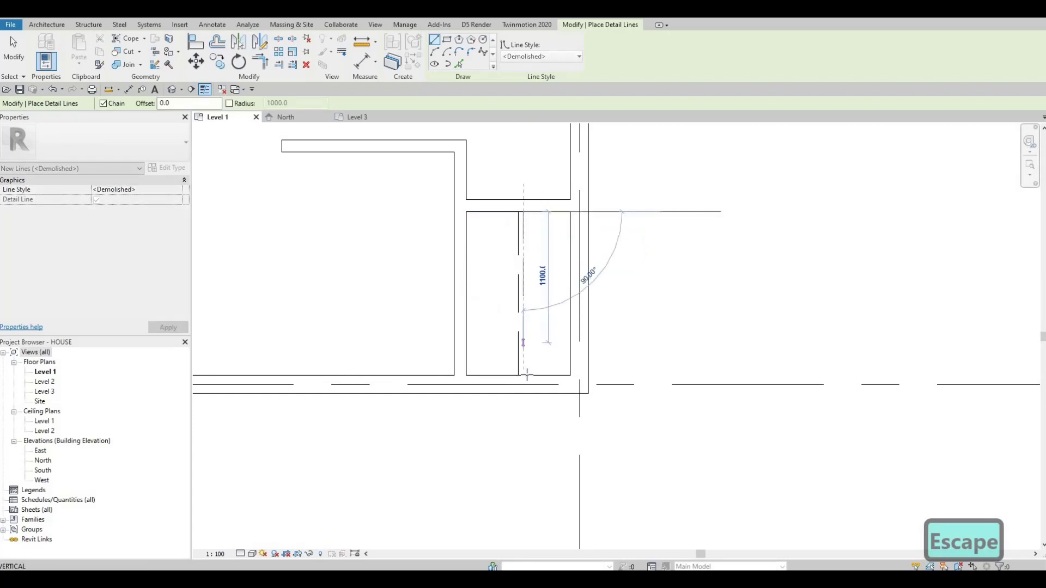
{"action": "key", "text": "Escape"}
{"action": "key", "text": "Escape"}
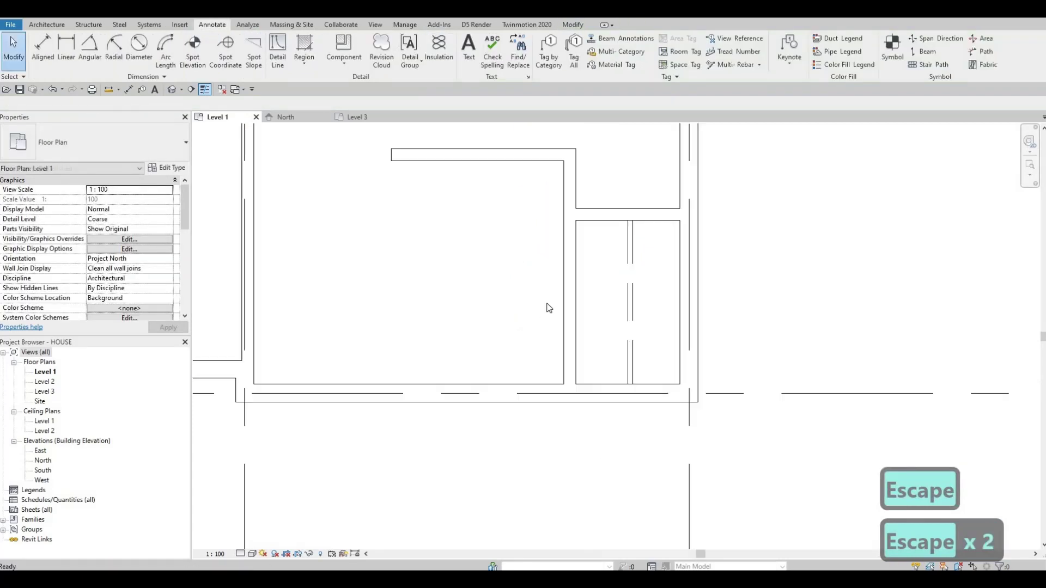
Review the whole Level 1 plan, from the lower-right enclosure up to grid A.
{"action": "scroll", "coordinate": [549, 307], "scroll_direction": "down", "scroll_amount": 3}
{"action": "scroll", "coordinate": [549, 350], "scroll_direction": "down", "scroll_amount": 2}
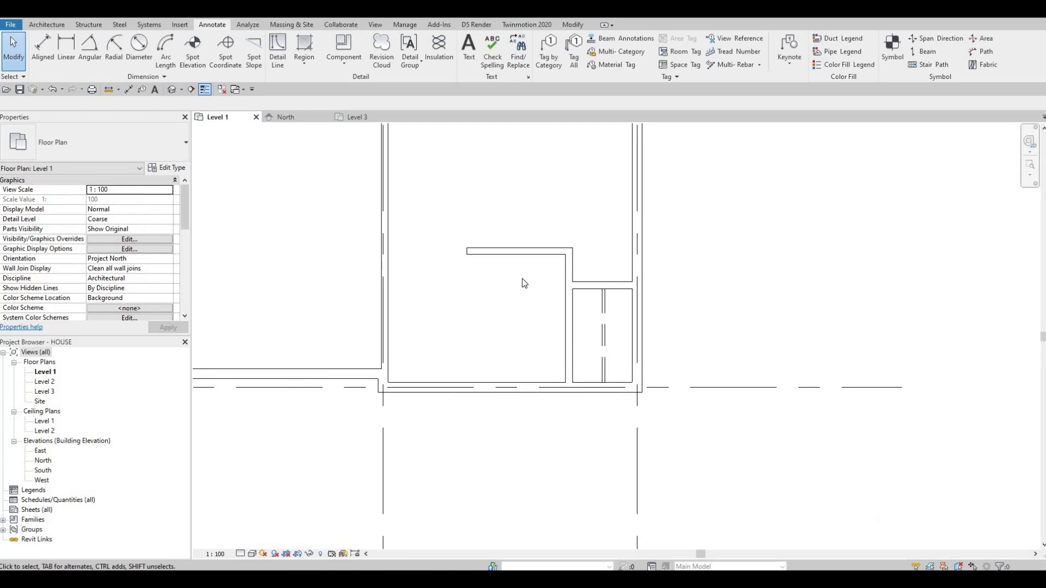
{"action": "middle_click_drag", "start_coordinate": [506, 313], "coordinate": [542, 371]}
{"action": "scroll", "coordinate": [556, 390], "scroll_direction": "down", "scroll_amount": 2}
{"action": "middle_click_drag", "start_coordinate": [491, 244], "coordinate": [520, 345]}
{"action": "scroll", "coordinate": [528, 371], "scroll_direction": "down", "scroll_amount": 1}
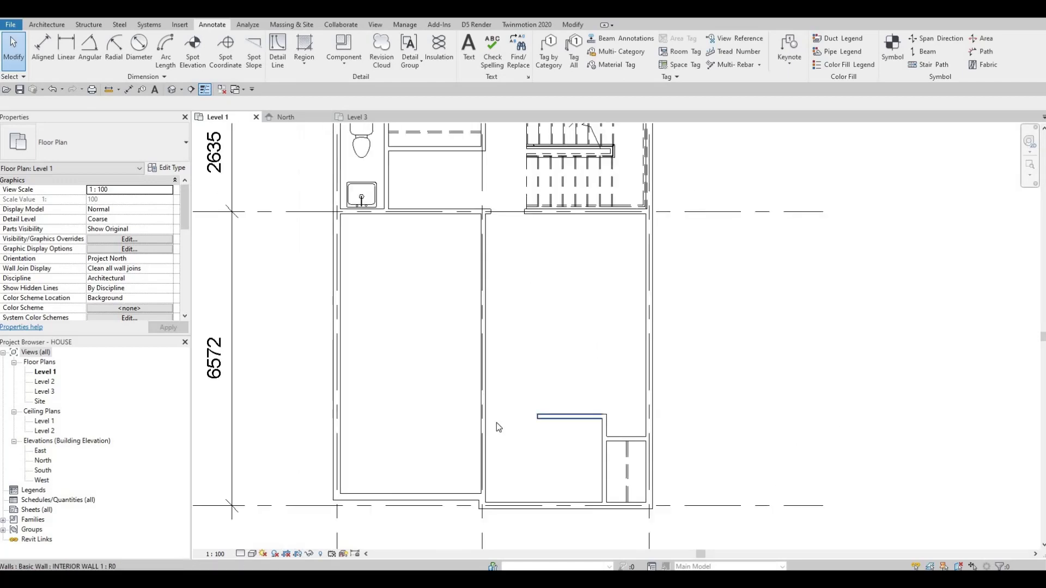
{"action": "middle_click_drag", "start_coordinate": [469, 278], "coordinate": [499, 456]}
{"action": "middle_click_drag", "start_coordinate": [490, 386], "coordinate": [491, 448]}
{"action": "scroll", "coordinate": [511, 419], "scroll_direction": "down", "scroll_amount": 3}
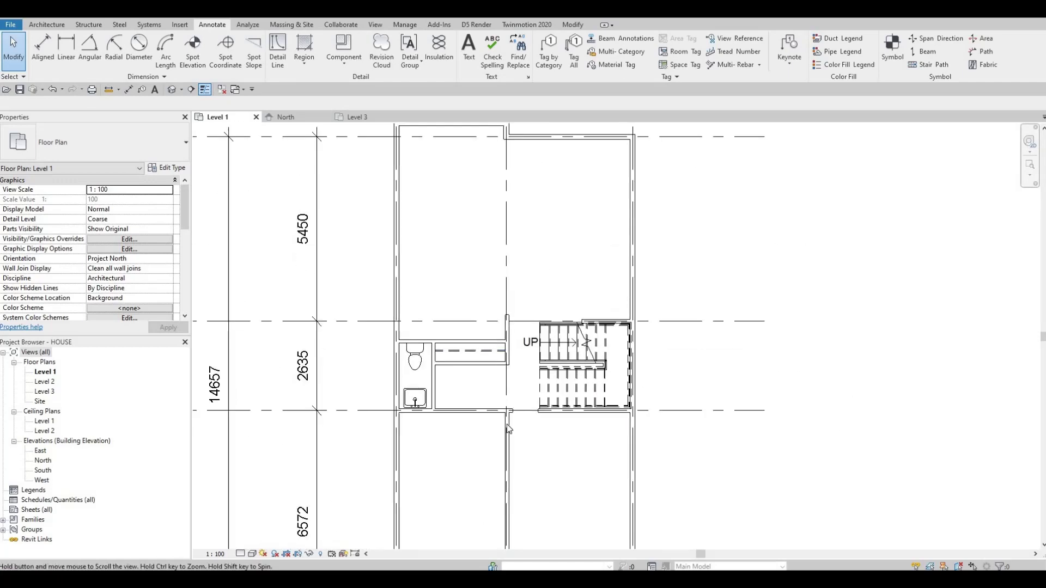
{"action": "middle_click_drag", "start_coordinate": [219, 240], "coordinate": [217, 229]}
{"action": "key", "text": "Escape"}
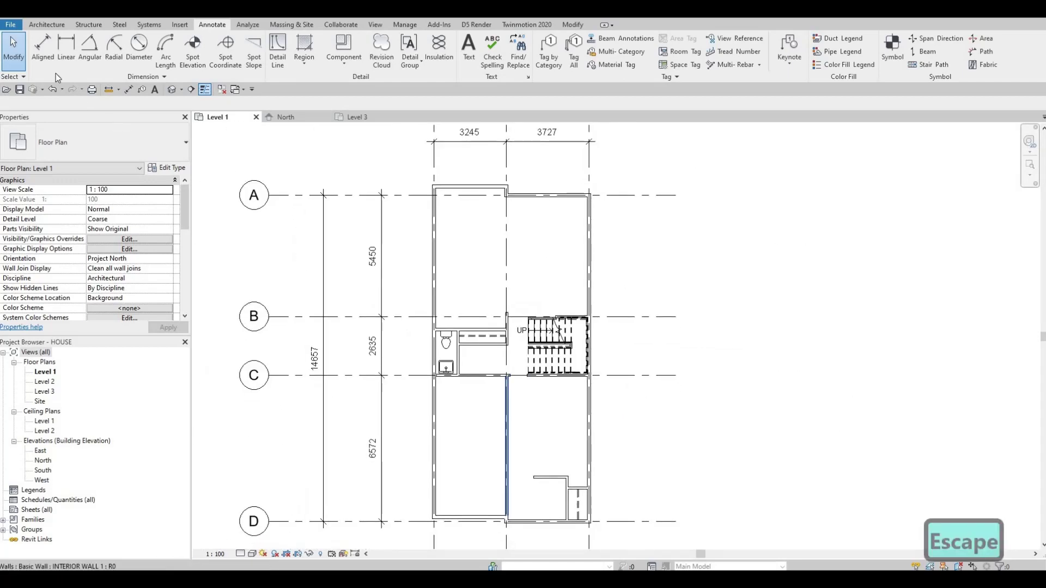
Start a floor on Level 1 and duplicate the Generic Floor - 400mm type as FLOOR 1.
{"action": "left_click", "coordinate": [47, 25]}
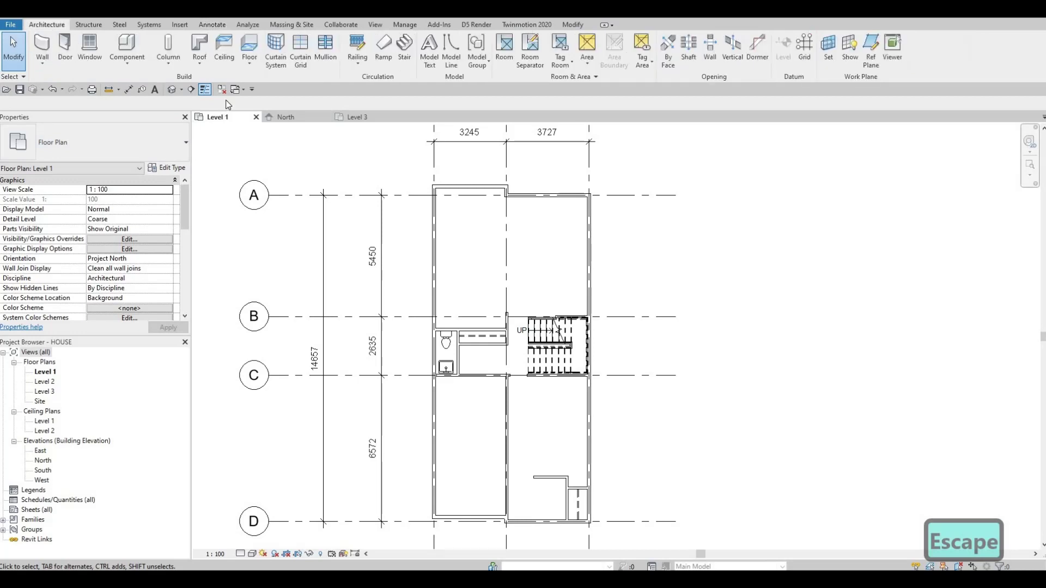
{"action": "left_click", "coordinate": [250, 47]}
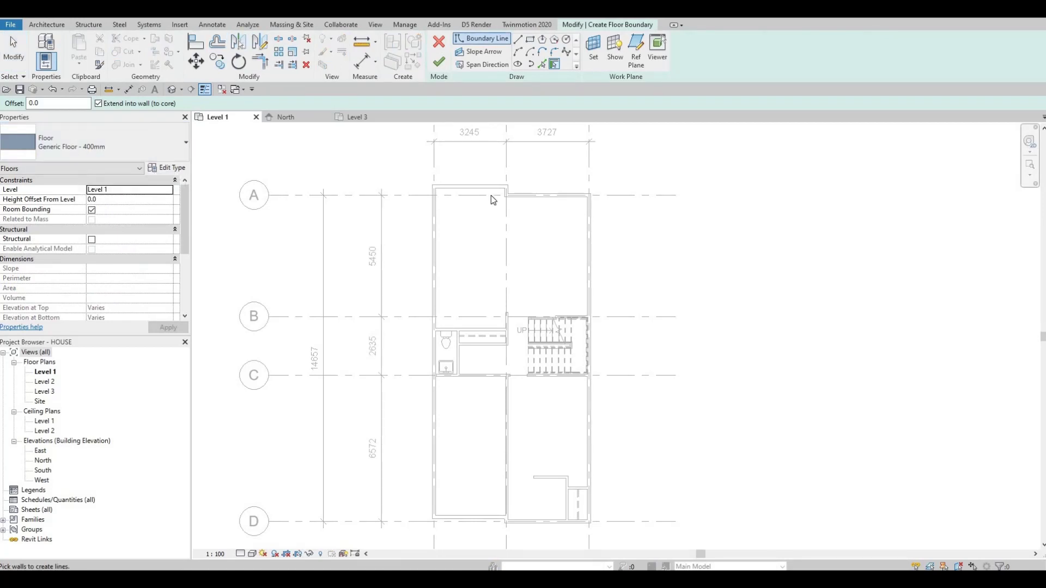
{"action": "left_click", "coordinate": [166, 168]}
{"action": "left_click", "coordinate": [507, 141]}
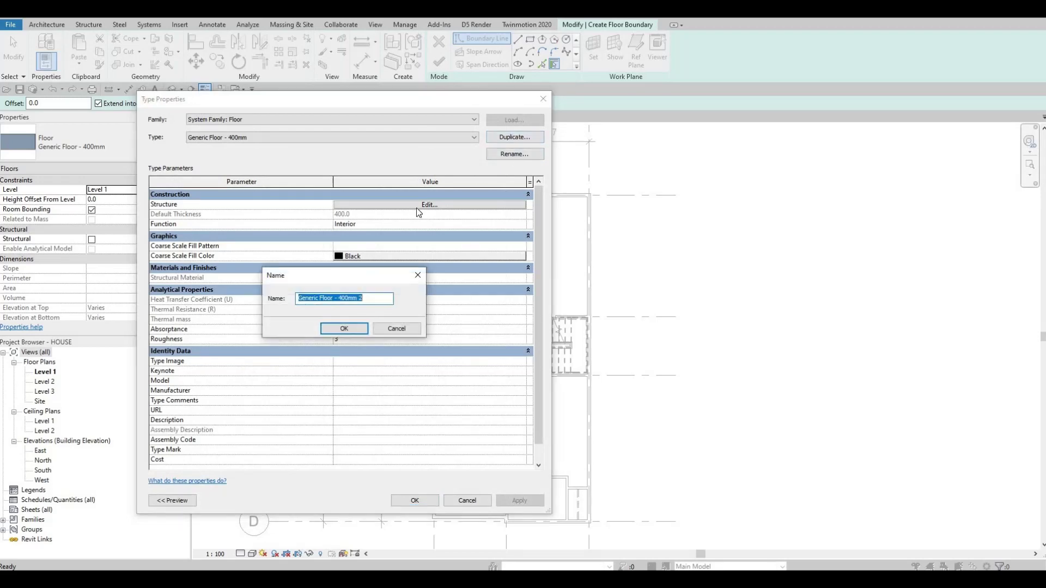
{"action": "type", "text": "OR 1"}
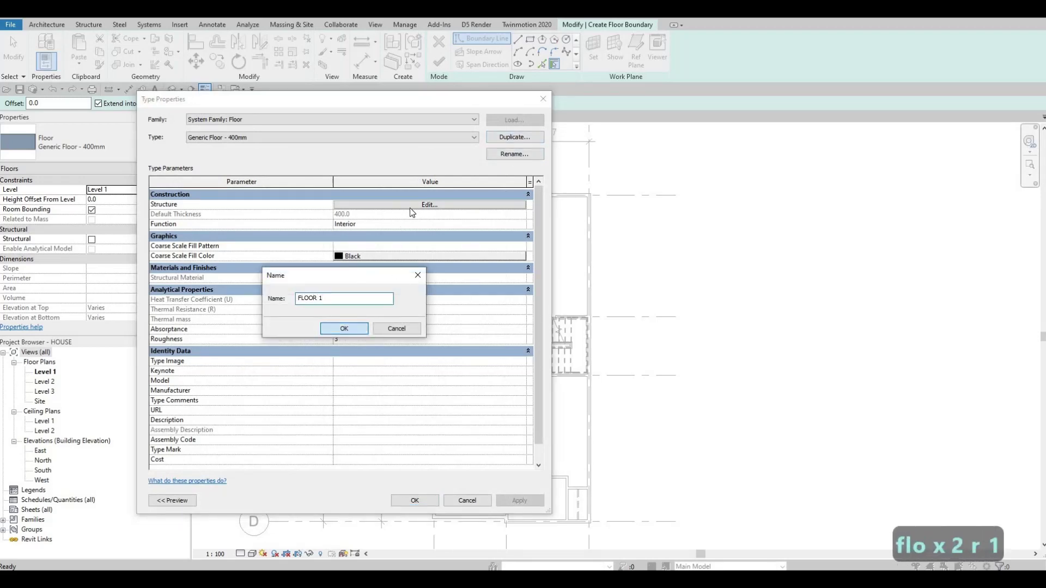
{"action": "key", "text": "Return"}
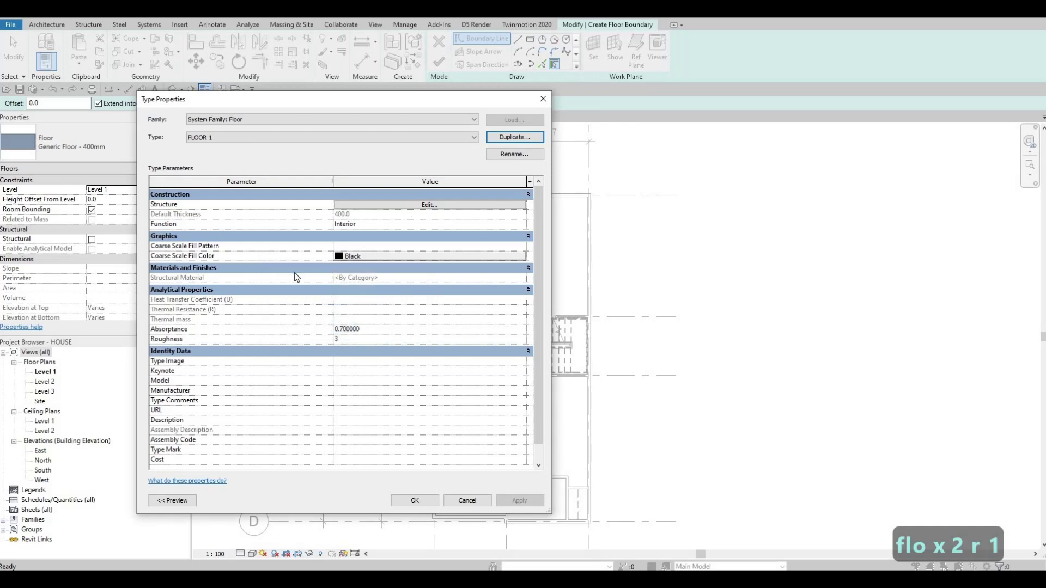
Set the thickness of FLOOR 1's structure layer to 200 mm.
{"action": "left_click", "coordinate": [406, 205]}
{"action": "left_click", "coordinate": [350, 205]}
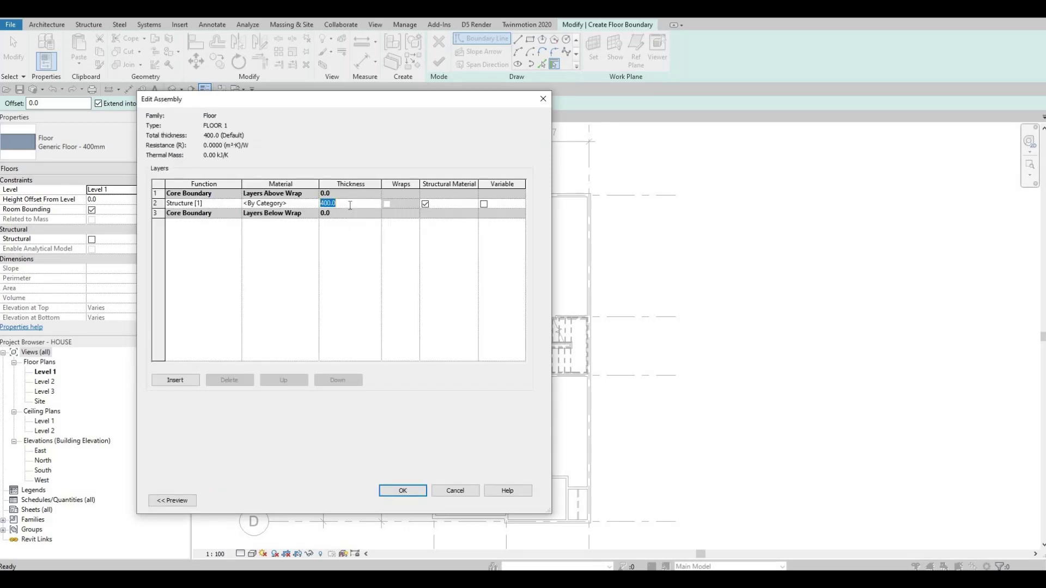
{"action": "type", "text": "200"}
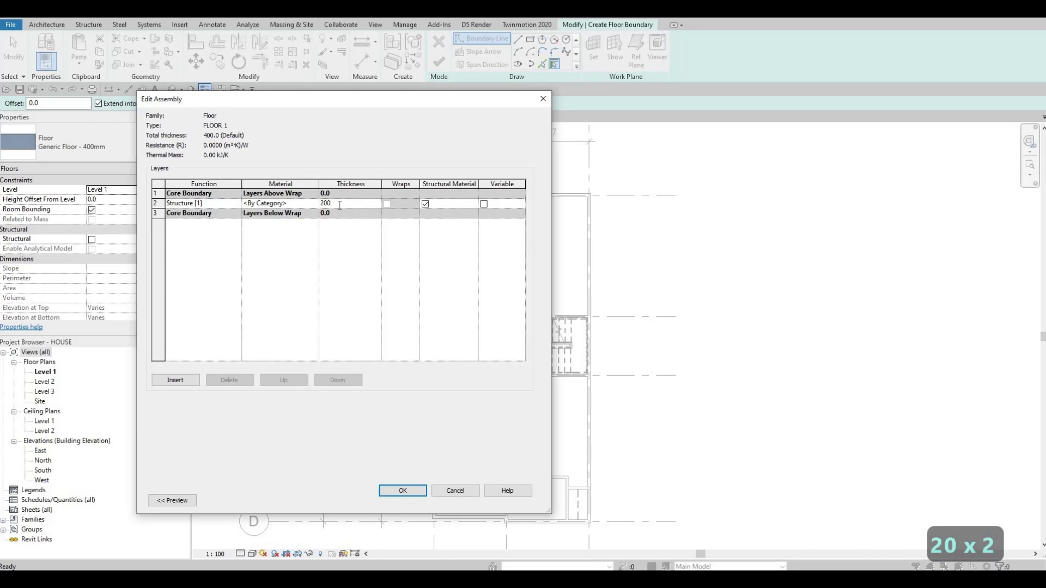
Find stone in the material browser, assign Blue Stone to FLOOR 1's structure layer, and accept the type changes.
{"action": "left_click", "coordinate": [308, 205]}
{"action": "left_click", "coordinate": [314, 204]}
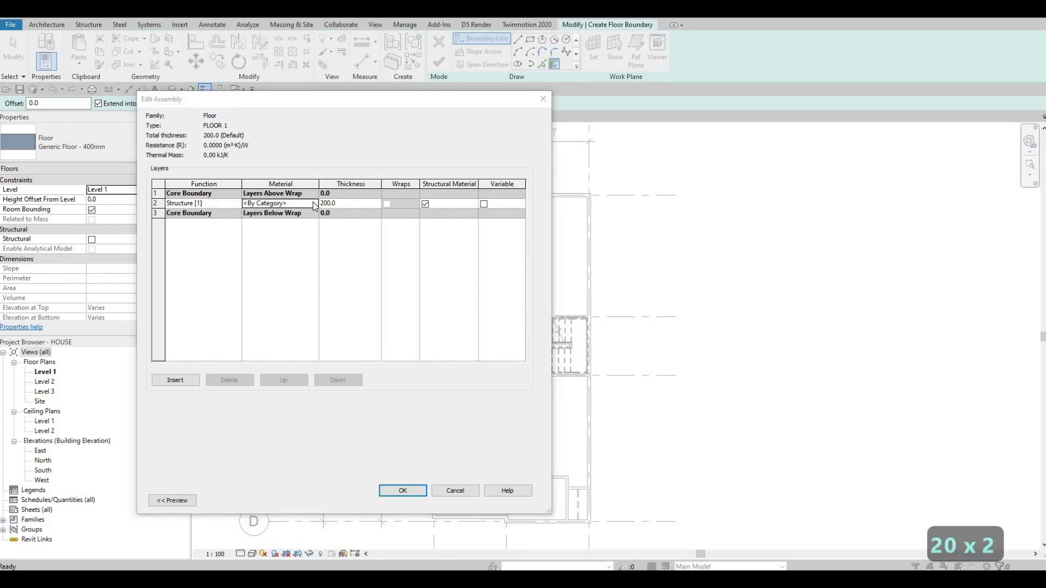
{"action": "left_click", "coordinate": [326, 360]}
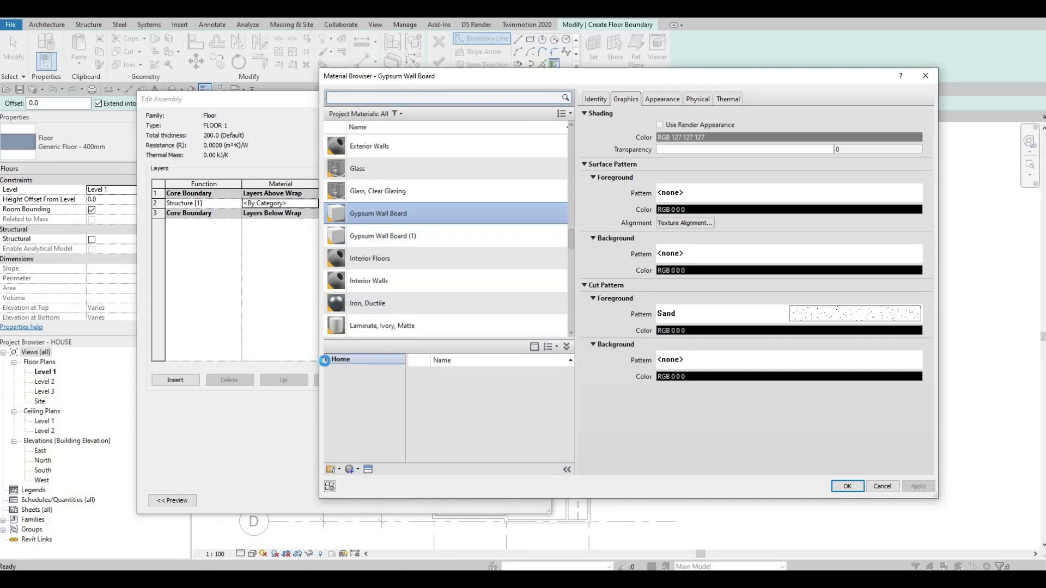
{"action": "left_click", "coordinate": [357, 98]}
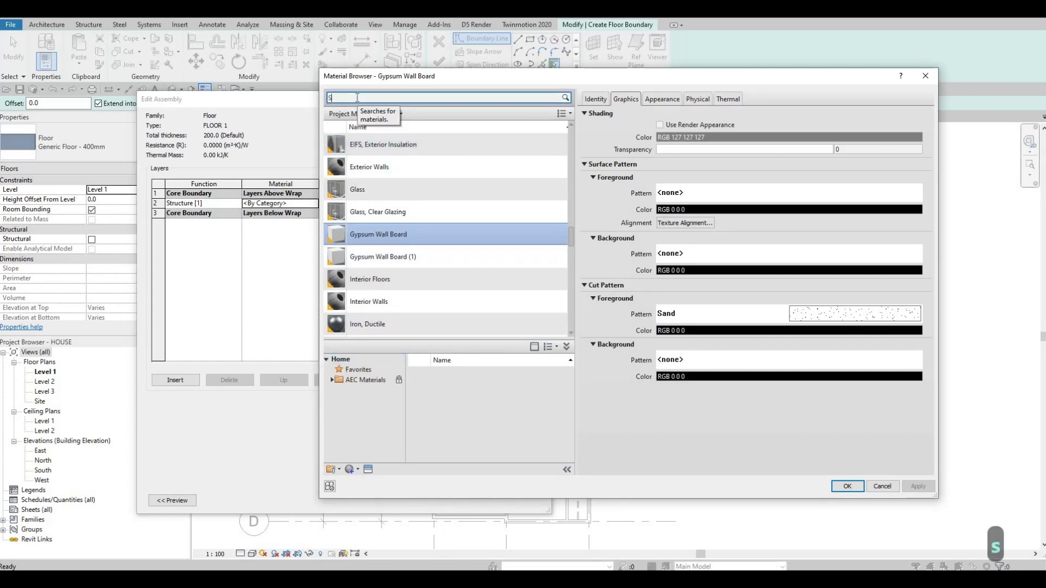
{"action": "type", "text": "STONE"}
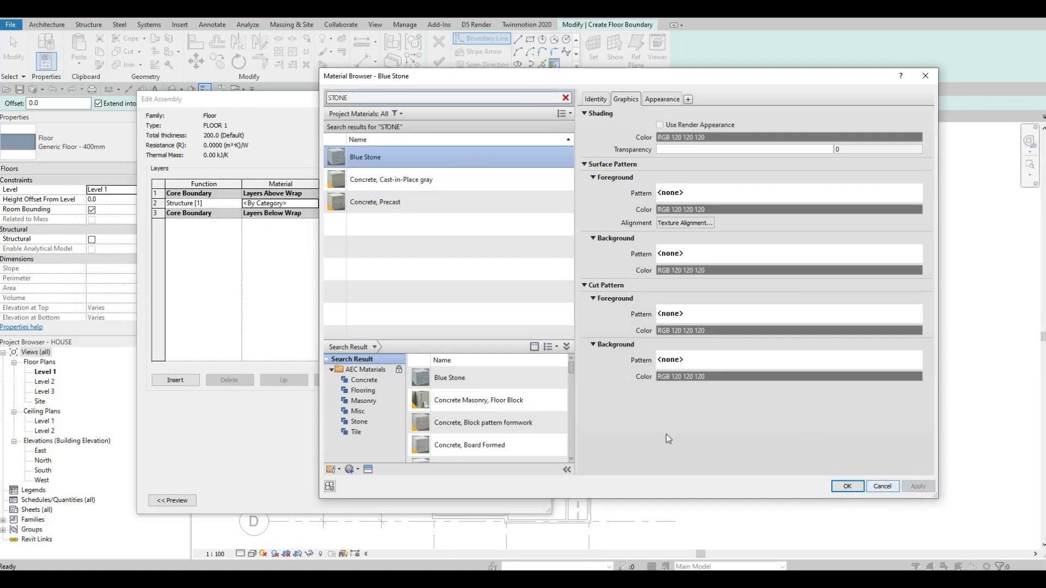
{"action": "left_click", "coordinate": [847, 486]}
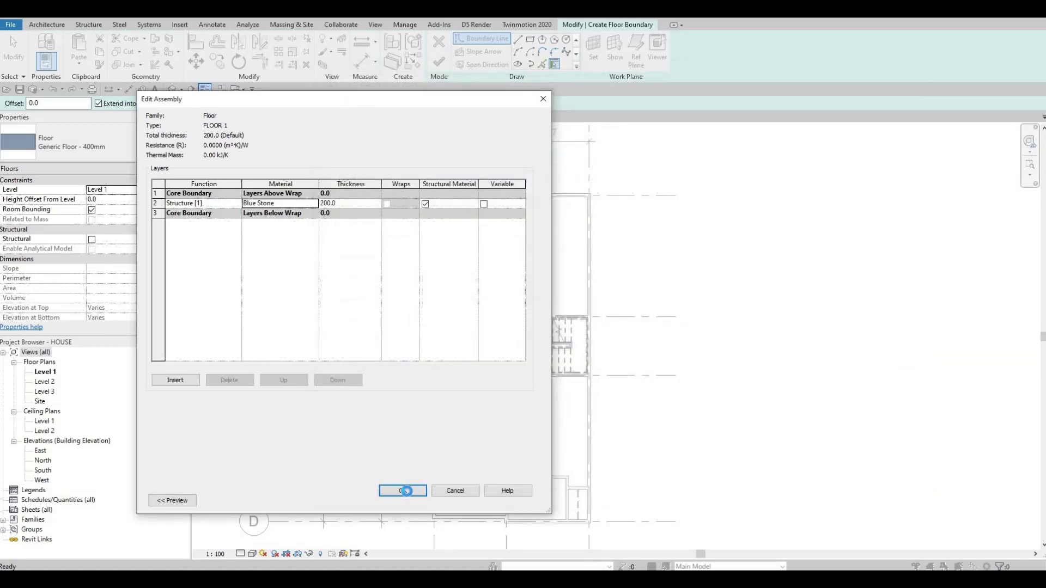
{"action": "left_click", "coordinate": [406, 491]}
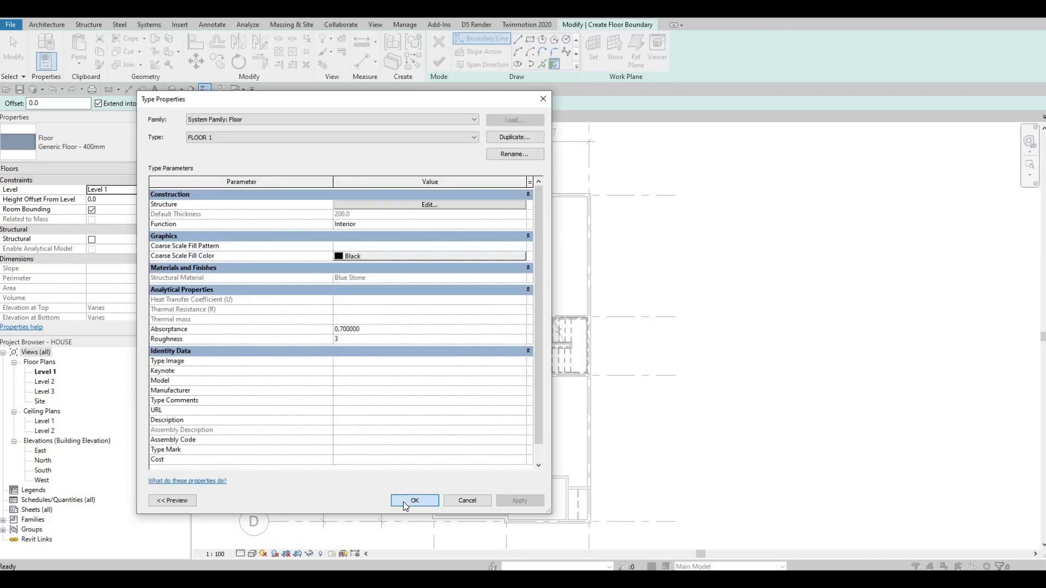
{"action": "left_click", "coordinate": [404, 502]}
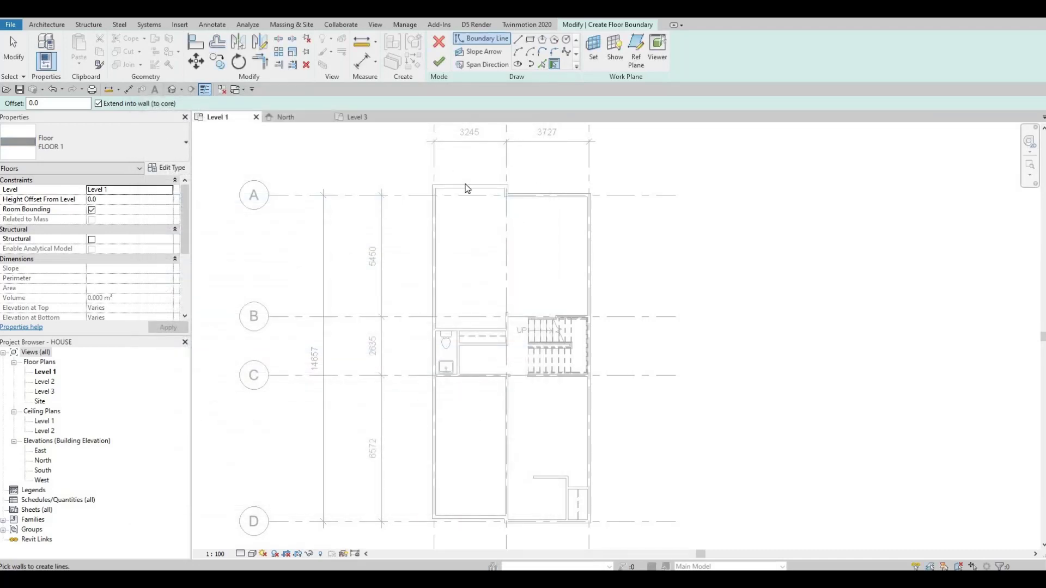
Start the floor boundary by picking the inner wall faces along grid A, including the jog at grid 2, and along grid 3.
{"action": "middle_click_drag", "start_coordinate": [503, 127], "coordinate": [468, 147]}
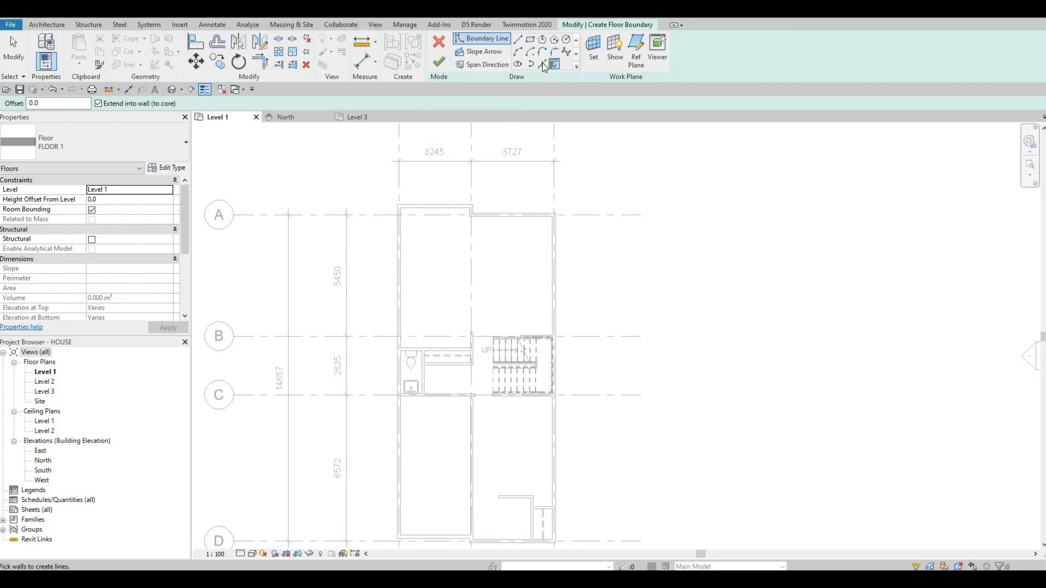
{"action": "left_click", "coordinate": [542, 64]}
{"action": "scroll", "coordinate": [459, 166], "scroll_direction": "up", "scroll_amount": 3}
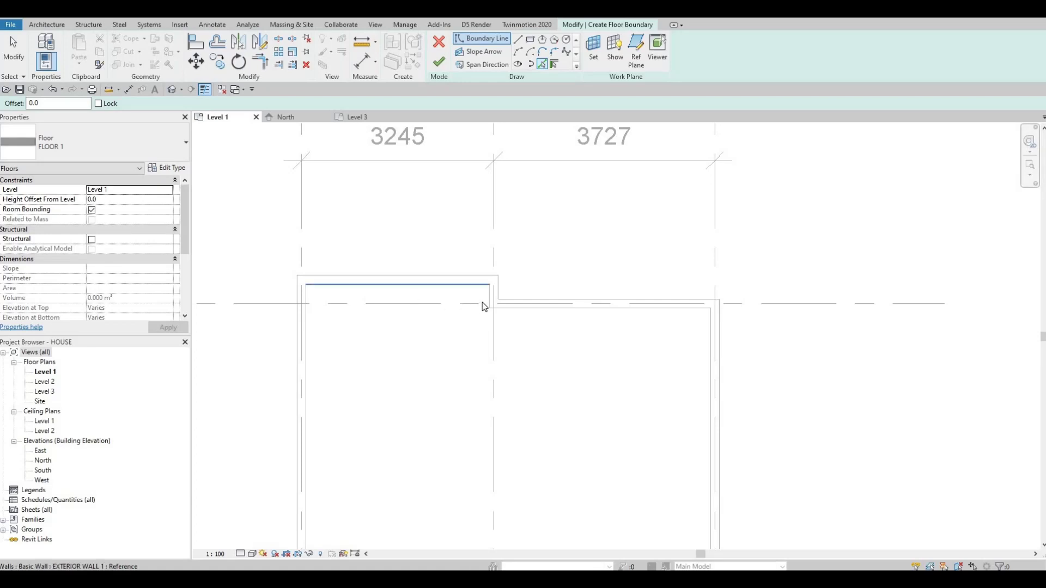
{"action": "left_click", "coordinate": [480, 286]}
{"action": "left_click", "coordinate": [548, 315]}
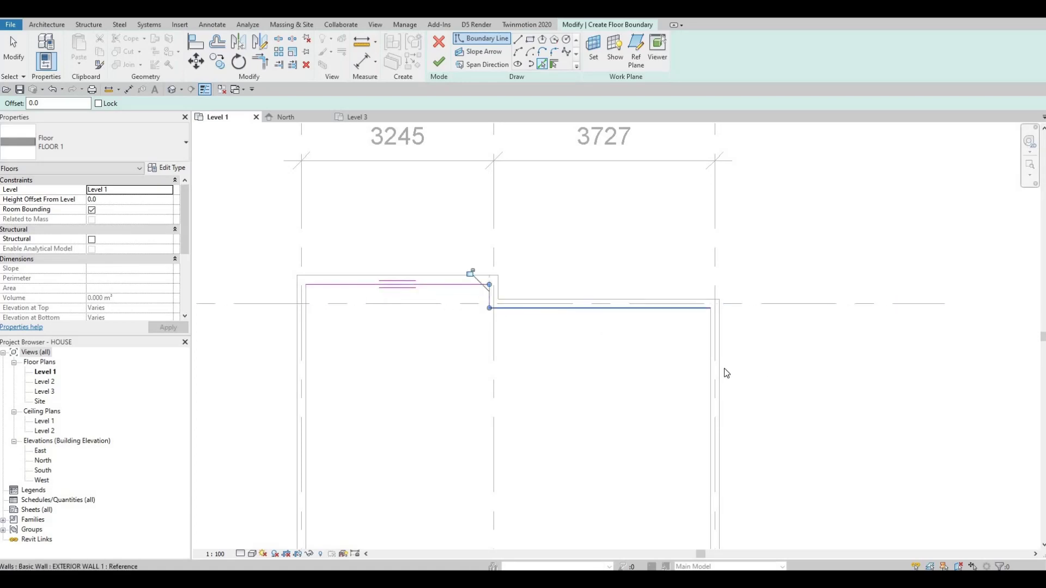
{"action": "left_click", "coordinate": [711, 371]}
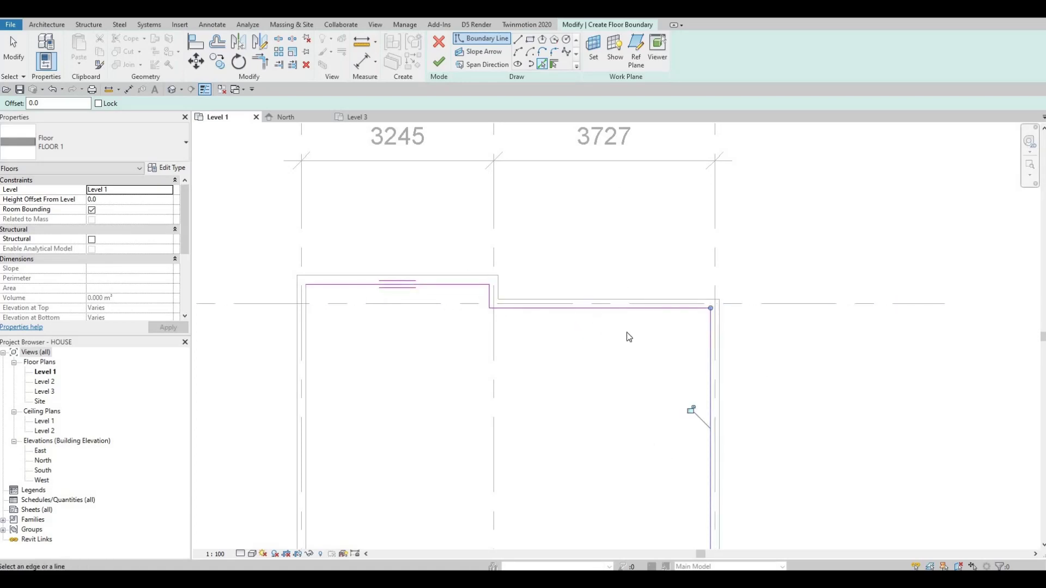
Continue the floor boundary by picking the inner faces of both wall segments along grid D and the wall along grid 1.
{"action": "middle_click_drag", "start_coordinate": [642, 529], "coordinate": [628, 332]}
{"action": "scroll", "coordinate": [628, 378], "scroll_direction": "down", "scroll_amount": 1}
{"action": "middle_click_drag", "start_coordinate": [618, 469], "coordinate": [607, 307]}
{"action": "middle_click_drag", "start_coordinate": [619, 492], "coordinate": [612, 332]}
{"action": "scroll", "coordinate": [612, 333], "scroll_direction": "down", "scroll_amount": 1}
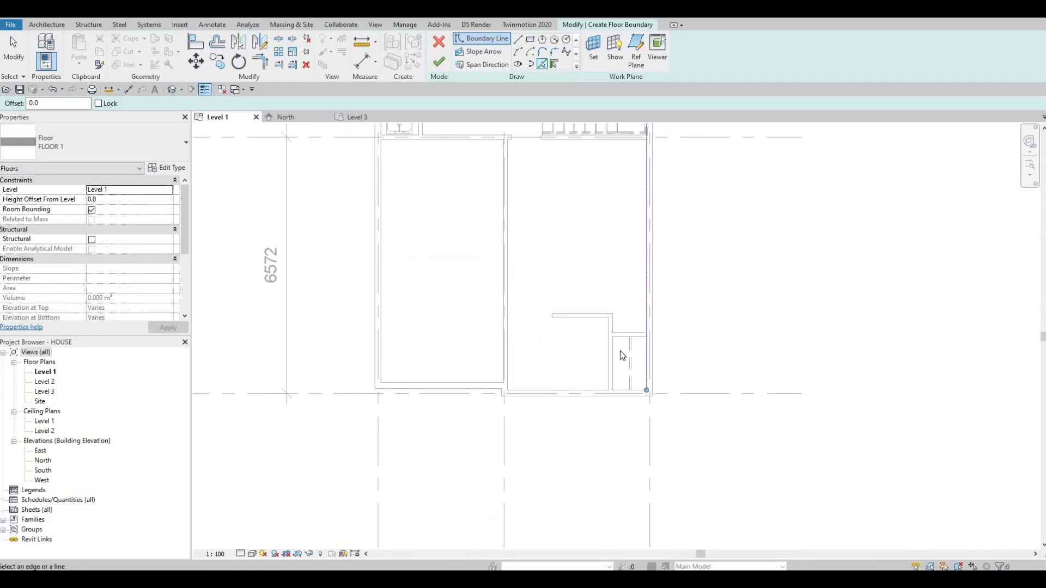
{"action": "scroll", "coordinate": [620, 351], "scroll_direction": "up", "scroll_amount": 3}
{"action": "left_click", "coordinate": [560, 423]}
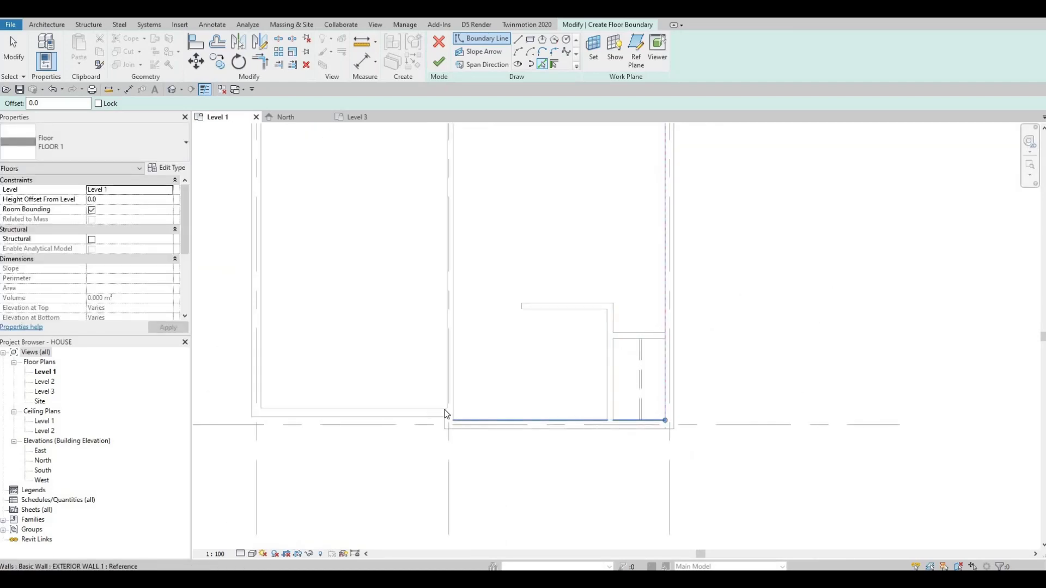
{"action": "left_click", "coordinate": [413, 408]}
{"action": "left_click", "coordinate": [264, 374]}
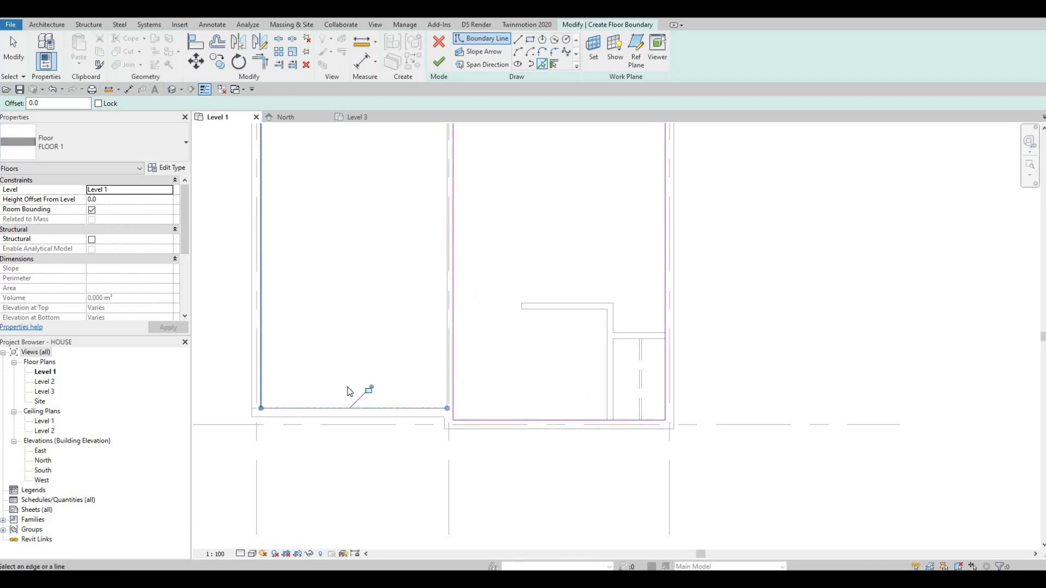
Trim the boundary line between grids 1 and 2 near grid D to a corner with the line beside grid 2.
{"action": "scroll", "coordinate": [357, 332], "scroll_direction": "down", "scroll_amount": 2}
{"action": "middle_click_drag", "start_coordinate": [324, 189], "coordinate": [346, 281]}
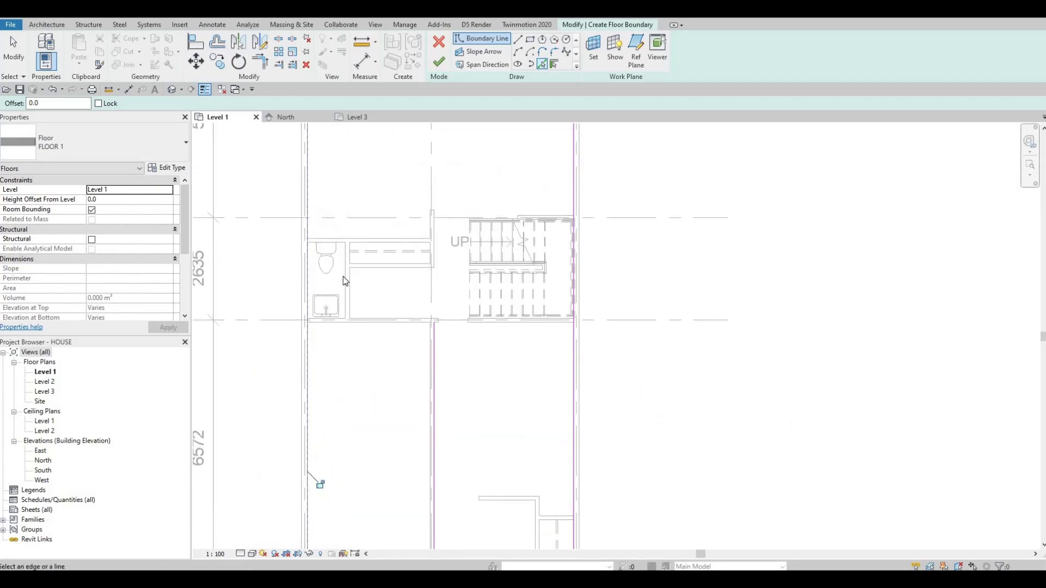
{"action": "scroll", "coordinate": [344, 421], "scroll_direction": "down", "scroll_amount": 3}
{"action": "middle_click_drag", "start_coordinate": [339, 246], "coordinate": [336, 362]}
{"action": "scroll", "coordinate": [343, 419], "scroll_direction": "down", "scroll_amount": 2}
{"action": "scroll", "coordinate": [374, 423], "scroll_direction": "up", "scroll_amount": 2}
{"action": "mouse_move", "coordinate": [374, 424]}
{"action": "middle_mouse_down"}
{"action": "mouse_move", "coordinate": [384, 449]}
{"action": "mouse_move", "coordinate": [388, 313]}
{"action": "middle_mouse_up"}
{"action": "mouse_move", "coordinate": [396, 471]}
{"action": "middle_mouse_down"}
{"action": "mouse_move", "coordinate": [395, 346]}
{"action": "mouse_move", "coordinate": [384, 328]}
{"action": "middle_mouse_up"}
{"action": "scroll", "coordinate": [386, 331], "scroll_direction": "up", "scroll_amount": 4}
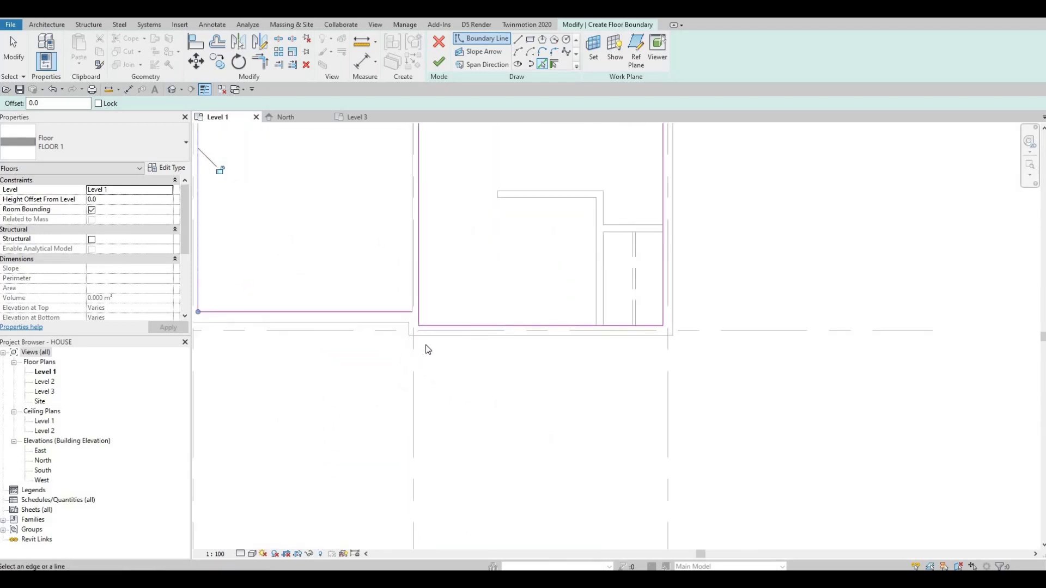
{"action": "key", "text": "Escape"}
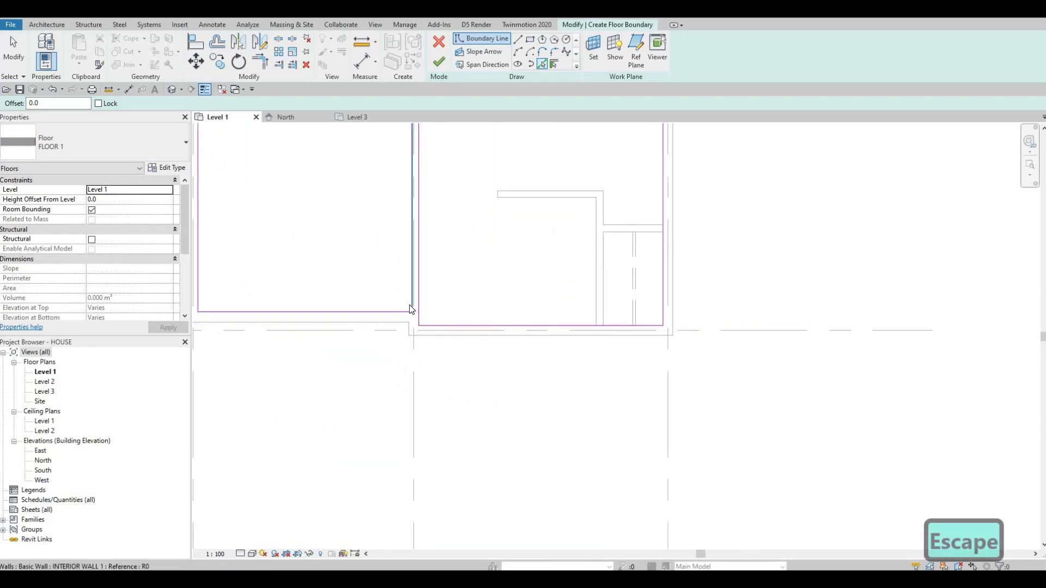
{"action": "key", "text": "Escape"}
{"action": "key", "text": "t"}
{"action": "key", "text": "r"}
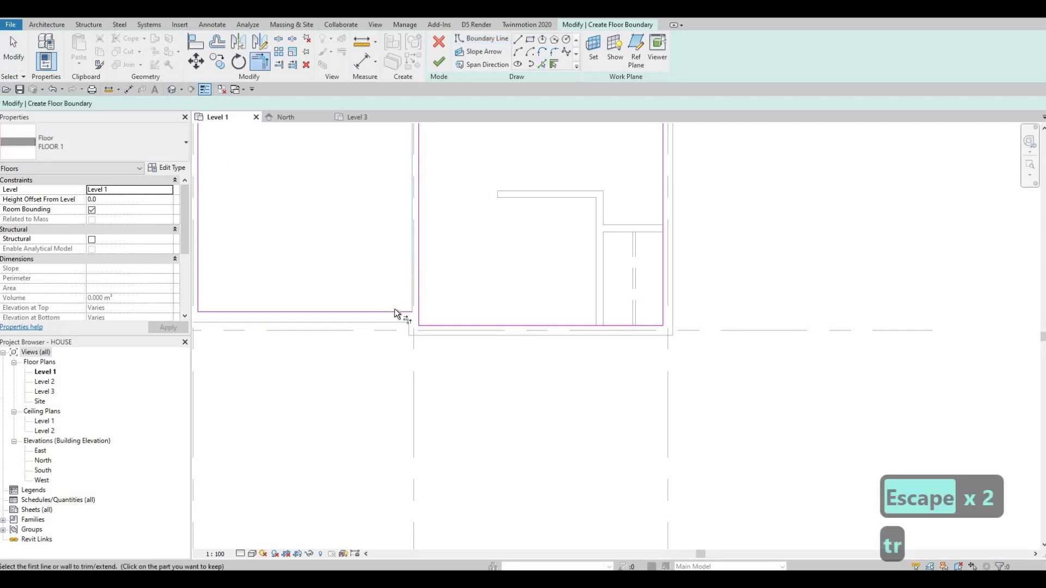
{"action": "left_click", "coordinate": [395, 309]}
{"action": "left_click", "coordinate": [419, 323]}
{"action": "key", "text": "Escape"}
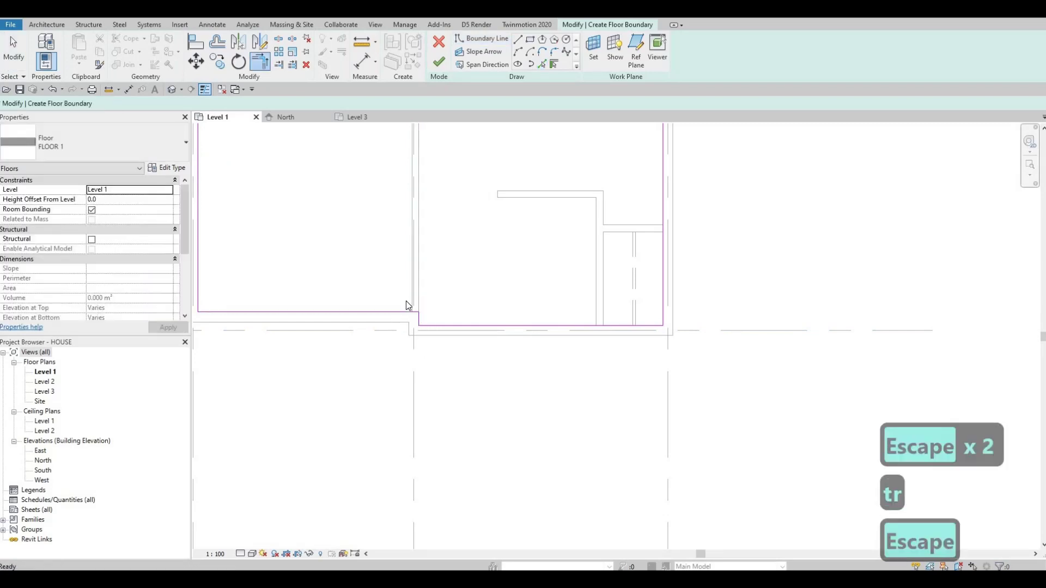
{"action": "key", "text": "Escape"}
Delete the short boundary segment at the jog where grids 2 and D meet and redraw it as a straight line.
{"action": "left_click_drag", "start_coordinate": [402, 293], "coordinate": [435, 344]}
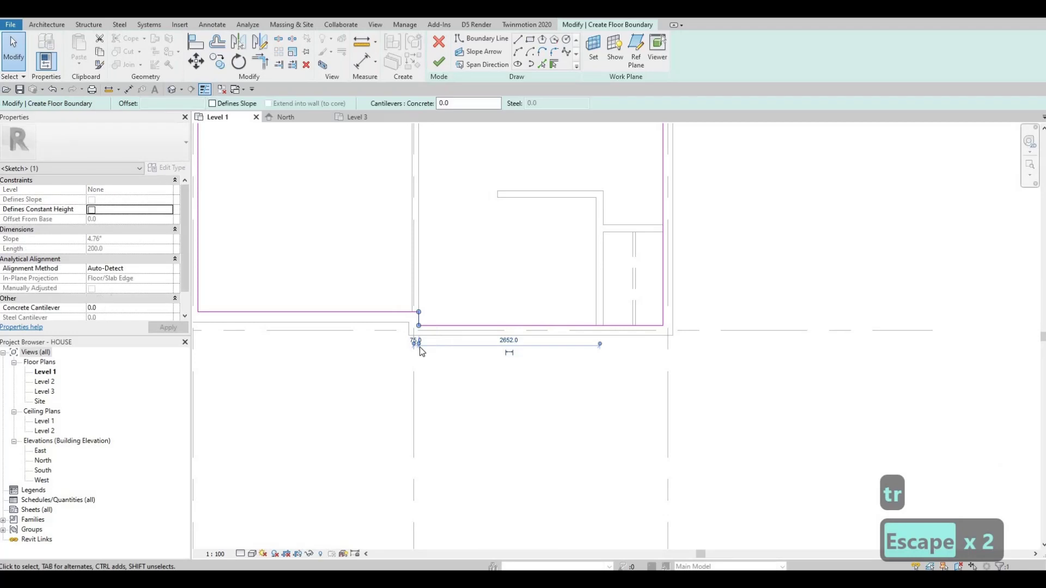
{"action": "key", "text": "Delete"}
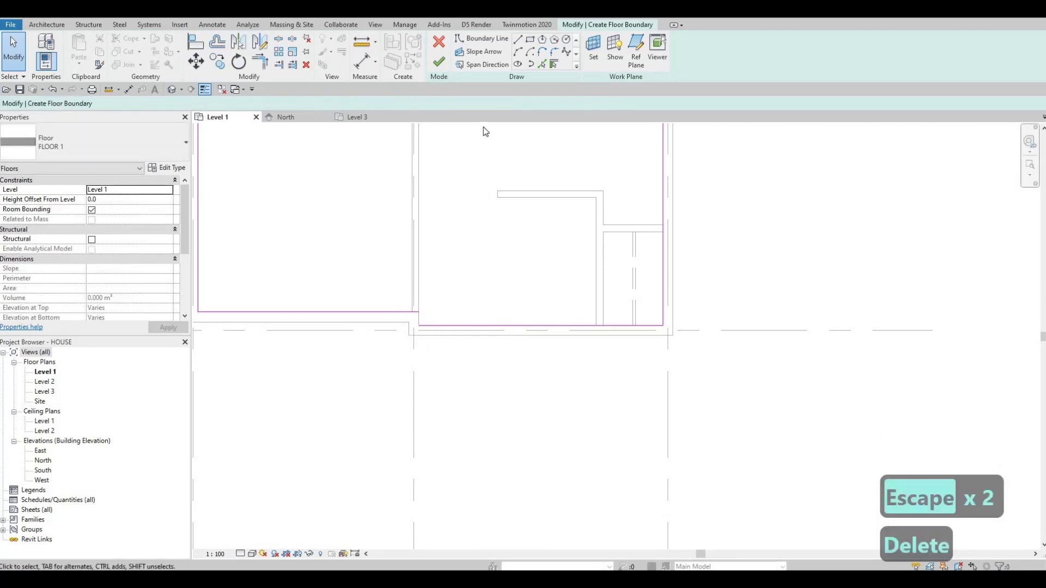
{"action": "left_click", "coordinate": [518, 39]}
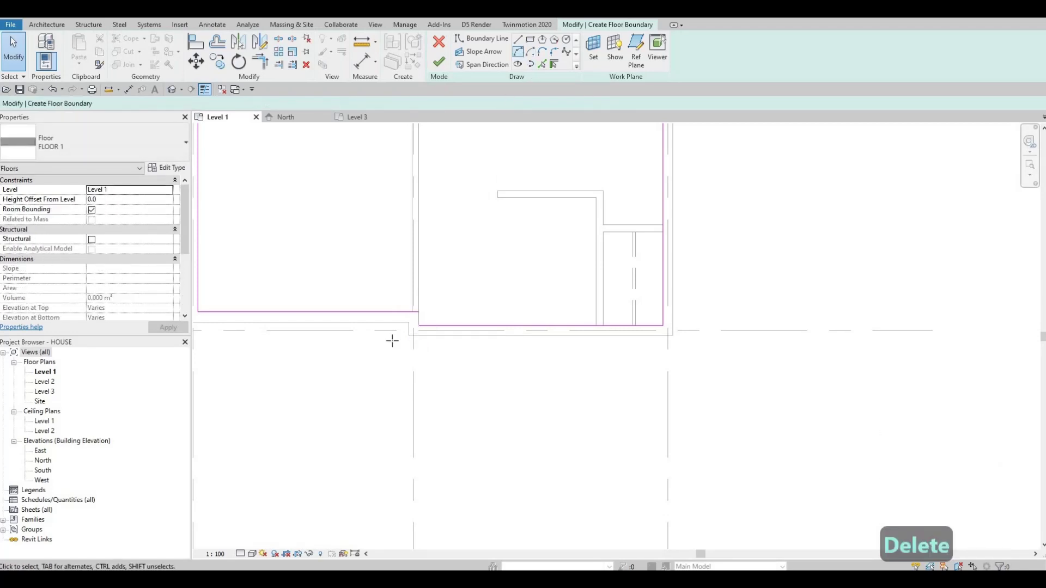
{"action": "left_click", "coordinate": [420, 313]}
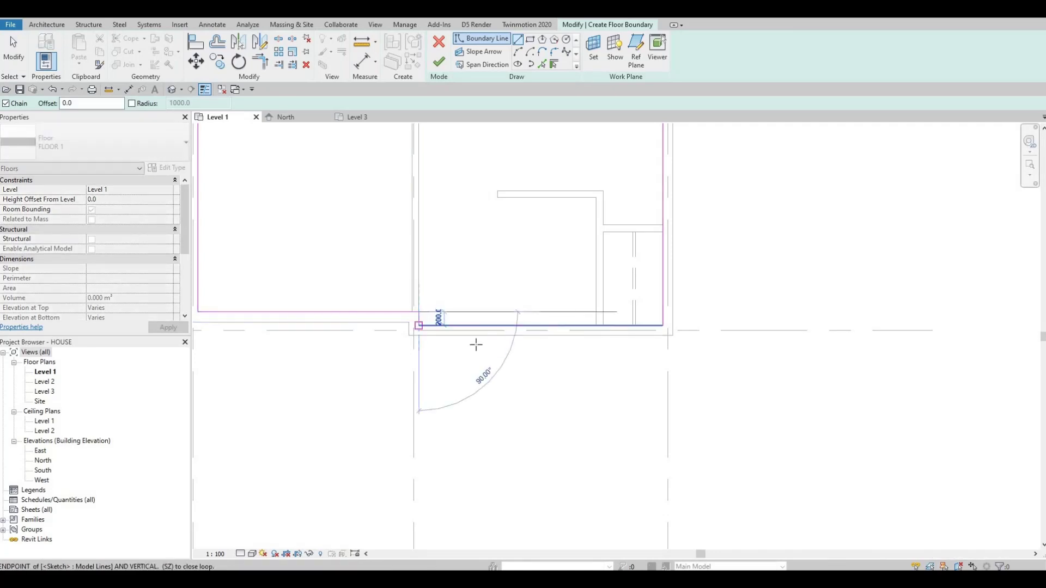
{"action": "left_click", "coordinate": [419, 325]}
{"action": "key", "text": "Escape"}
{"action": "key", "text": "Escape"}
Check the boundary around the Level 1 walls and finish the sketch to create the FLOOR 1 floor.
{"action": "scroll", "coordinate": [540, 432], "scroll_direction": "down", "scroll_amount": 5}
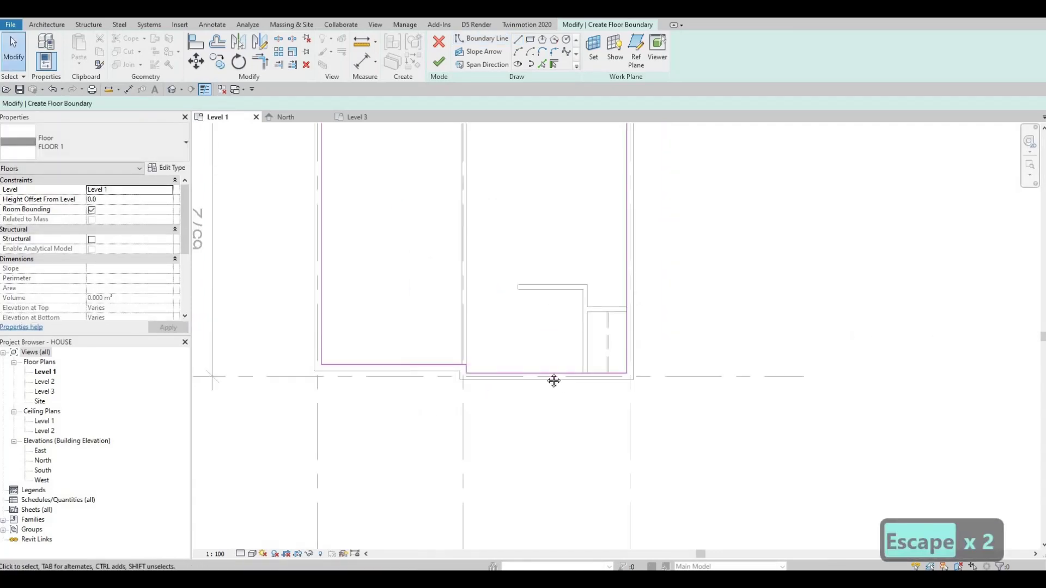
{"action": "middle_click_drag", "start_coordinate": [439, 213], "coordinate": [439, 288]}
{"action": "scroll", "coordinate": [404, 178], "scroll_direction": "up", "scroll_amount": 4}
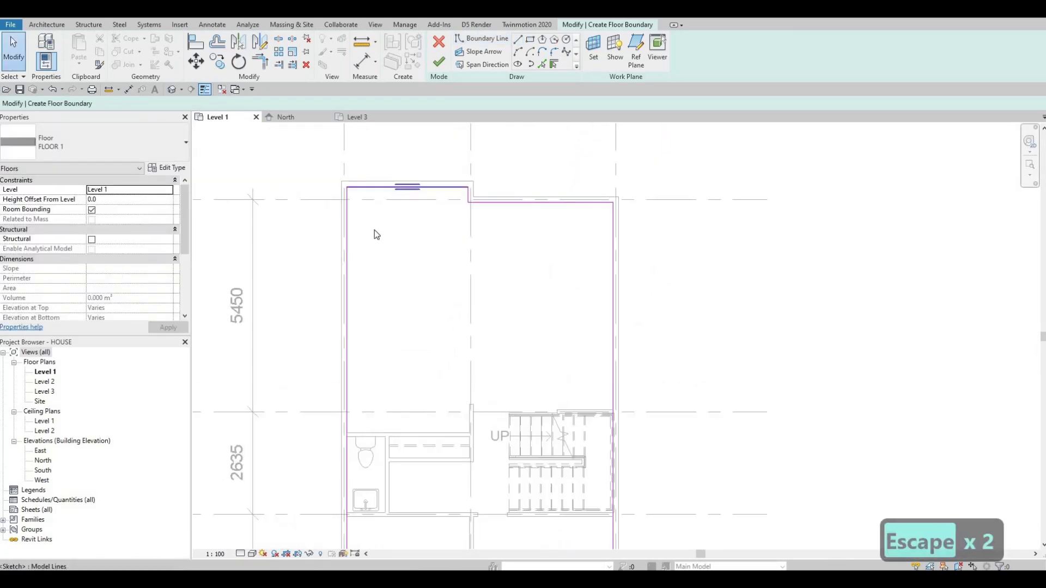
{"action": "scroll", "coordinate": [522, 318], "scroll_direction": "down", "scroll_amount": 5}
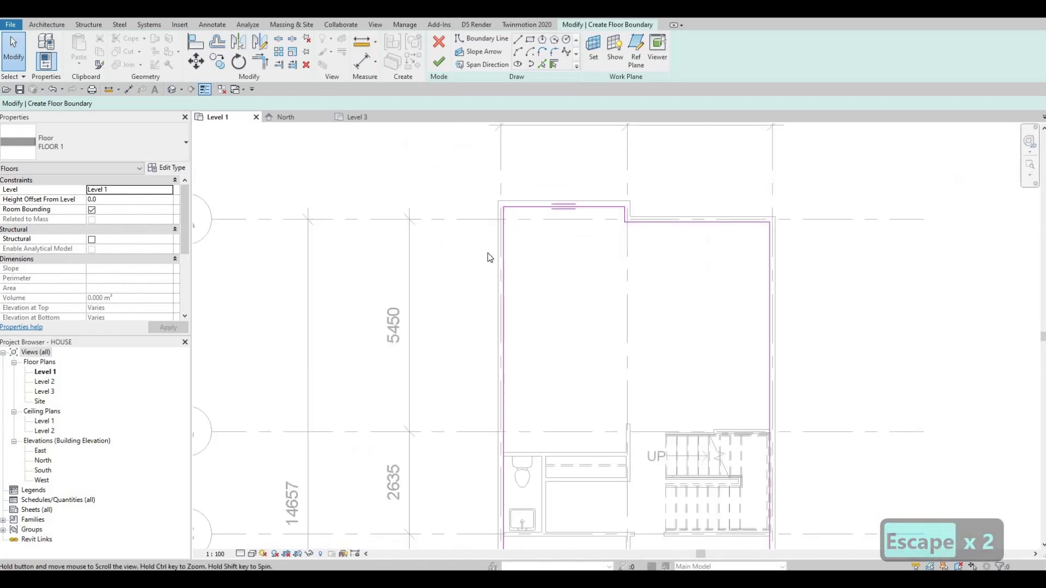
{"action": "scroll", "coordinate": [545, 299], "scroll_direction": "down", "scroll_amount": 2}
{"action": "scroll", "coordinate": [501, 338], "scroll_direction": "up", "scroll_amount": 2}
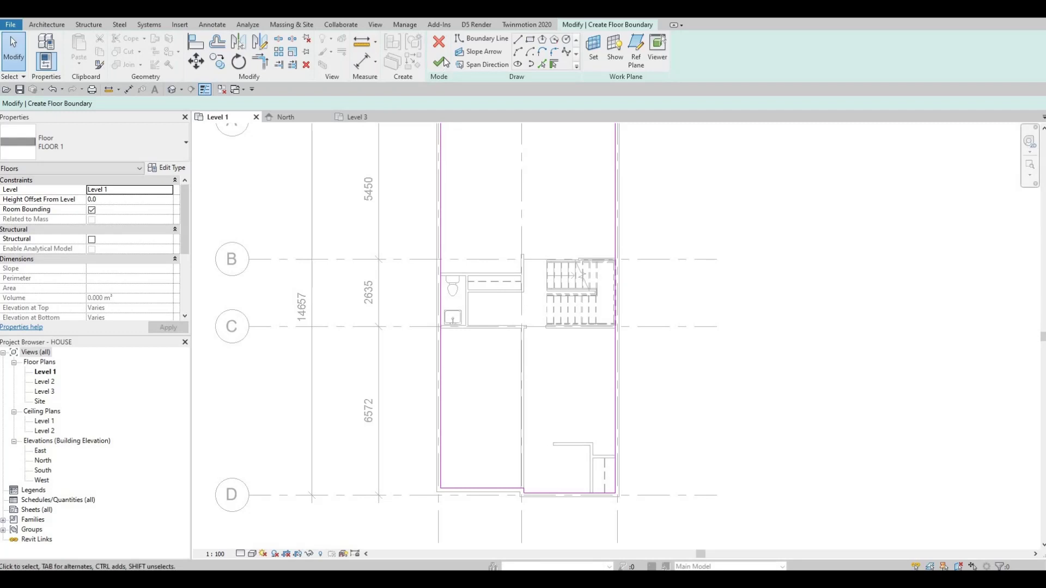
{"action": "left_click", "coordinate": [440, 64]}
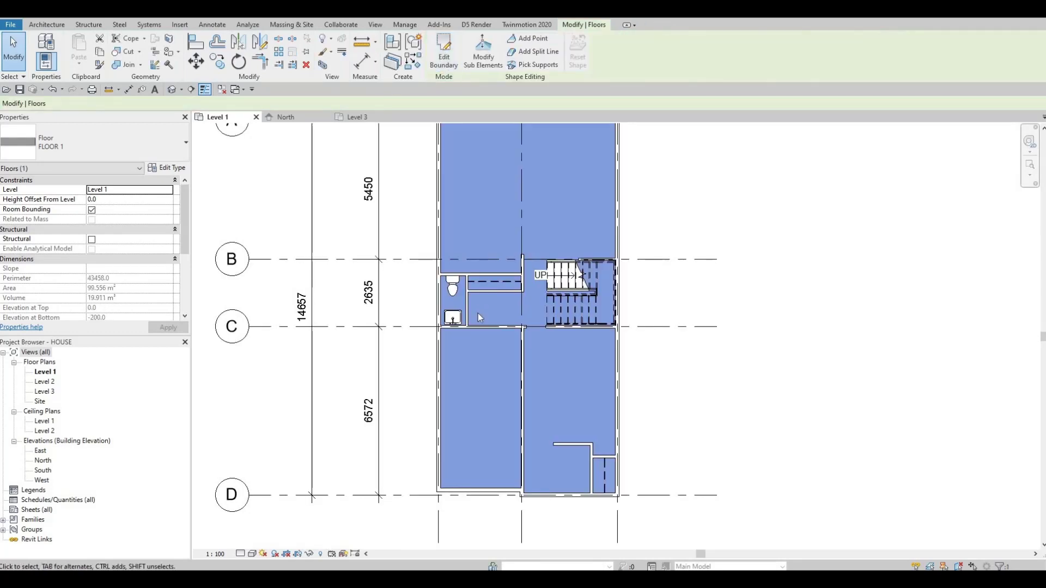
{"action": "key", "text": "Escape"}
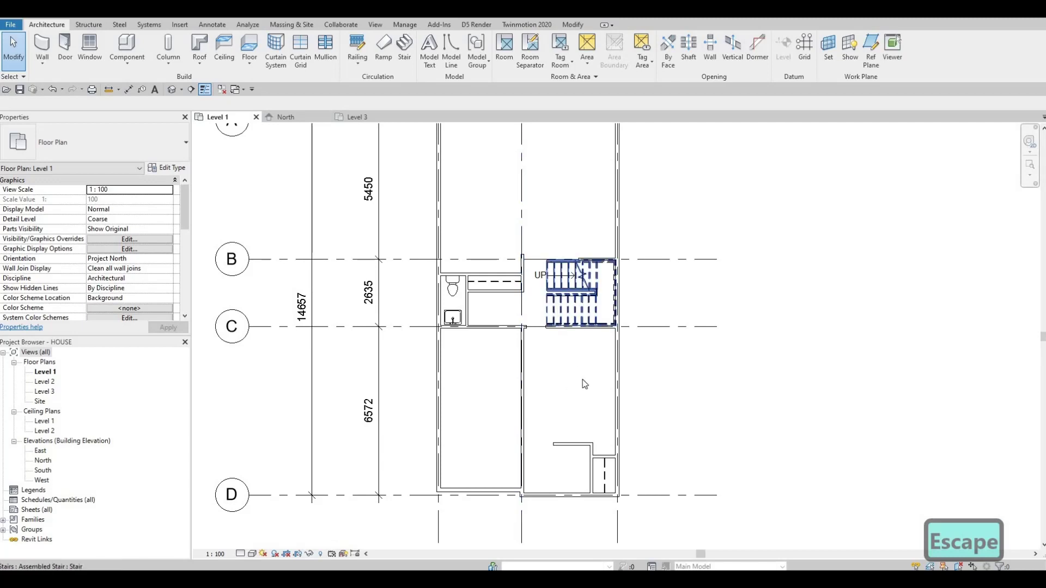
{"action": "scroll", "coordinate": [584, 376], "scroll_direction": "down", "scroll_amount": 2}
{"action": "middle_click_drag", "start_coordinate": [561, 296], "coordinate": [555, 310]}
{"action": "scroll", "coordinate": [556, 313], "scroll_direction": "up", "scroll_amount": 1}
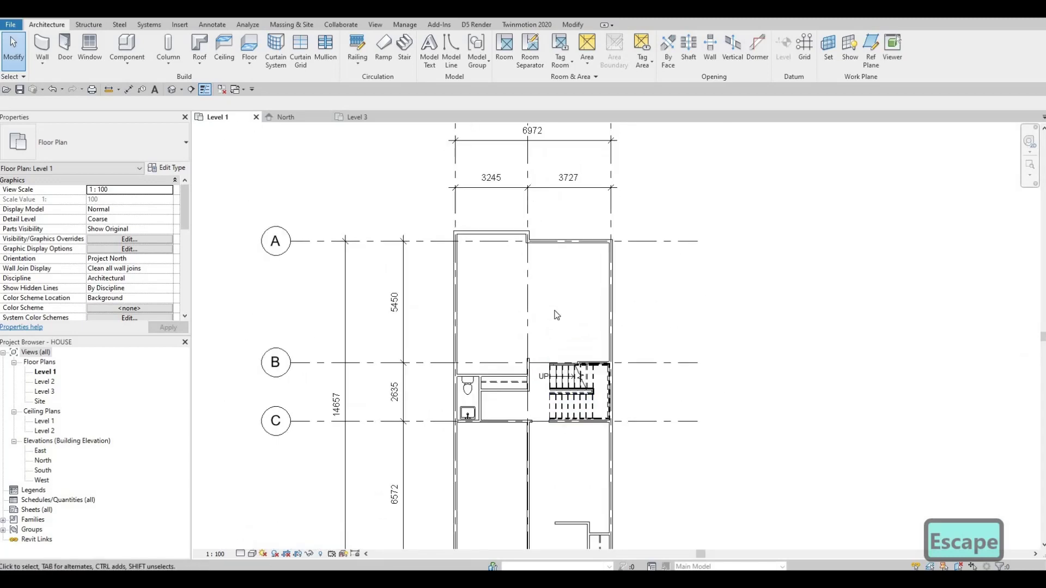
{"action": "key", "text": "F1"}
{"action": "scroll", "coordinate": [679, 444], "scroll_direction": "down", "scroll_amount": 2}
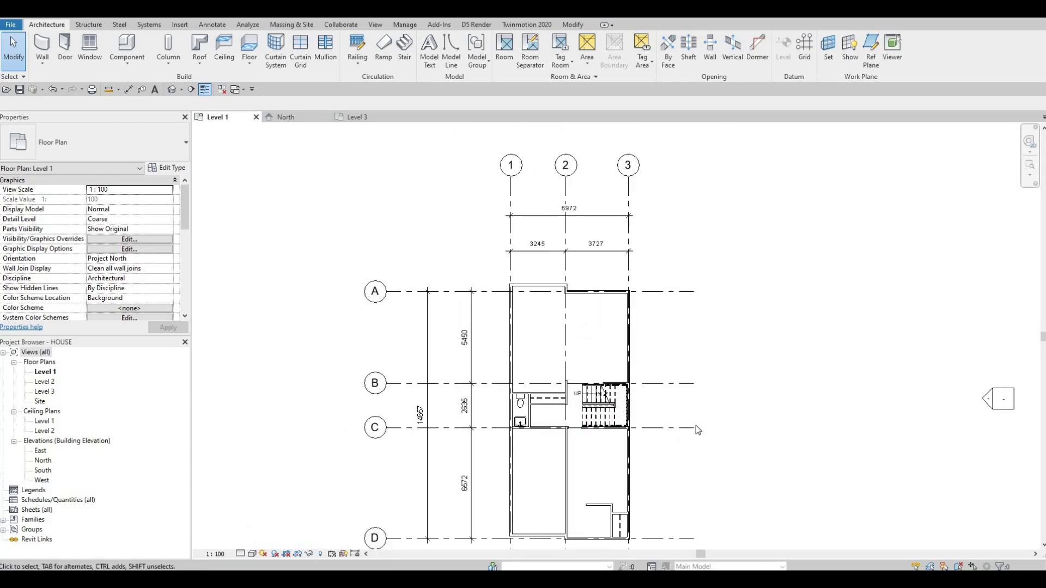
{"action": "scroll", "coordinate": [712, 427], "scroll_direction": "down", "scroll_amount": 2}
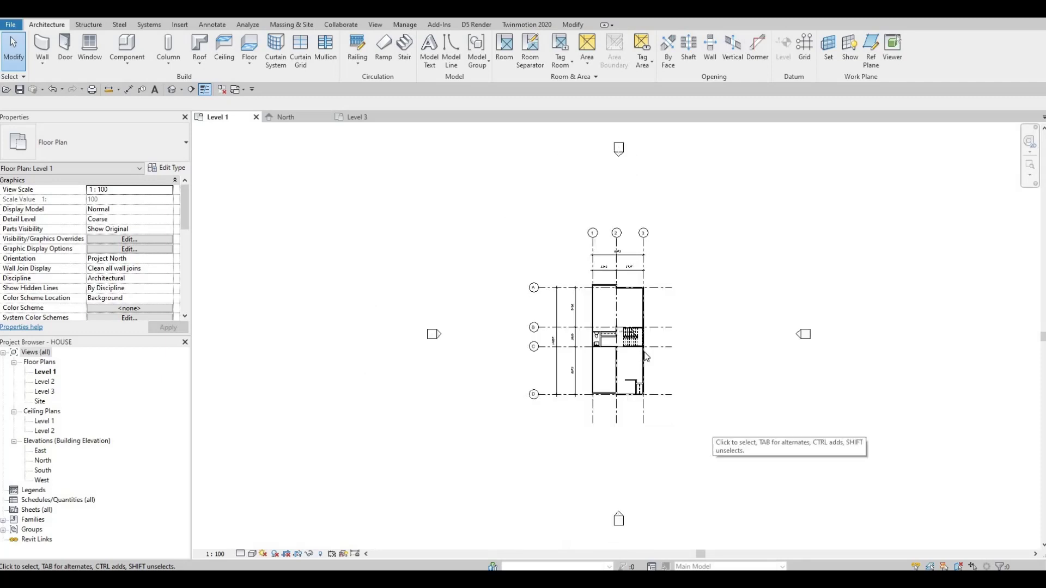
{"action": "scroll", "coordinate": [666, 350], "scroll_direction": "down", "scroll_amount": 1}
{"action": "scroll", "coordinate": [677, 378], "scroll_direction": "up", "scroll_amount": 2}
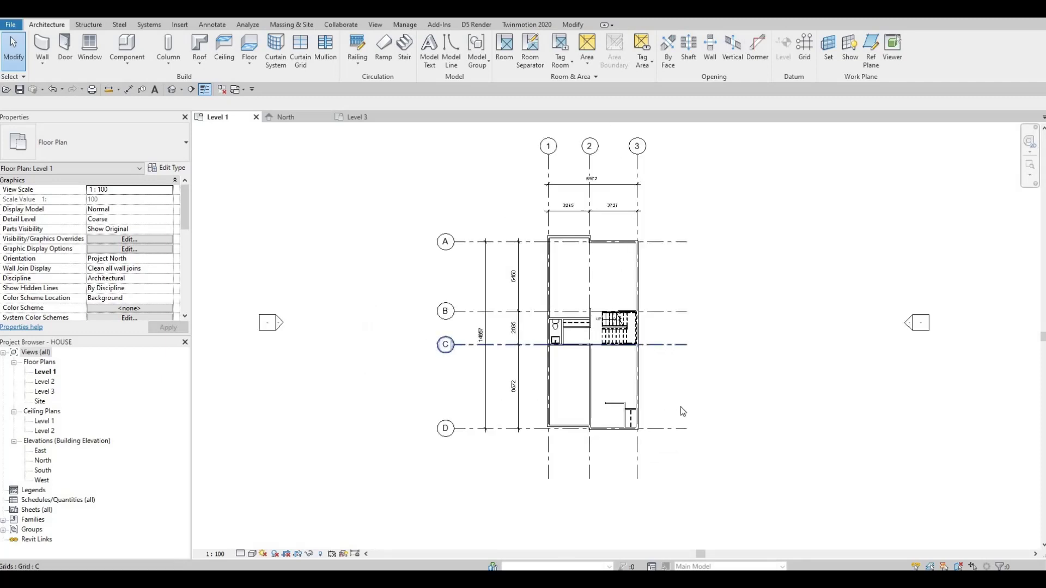
{"action": "scroll", "coordinate": [683, 412], "scroll_direction": "up", "scroll_amount": 1}
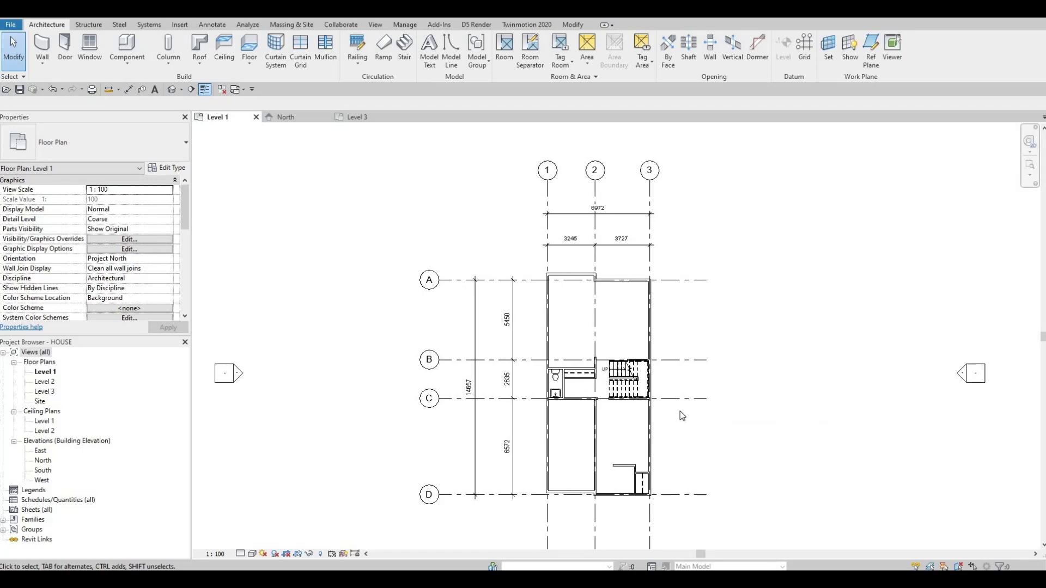